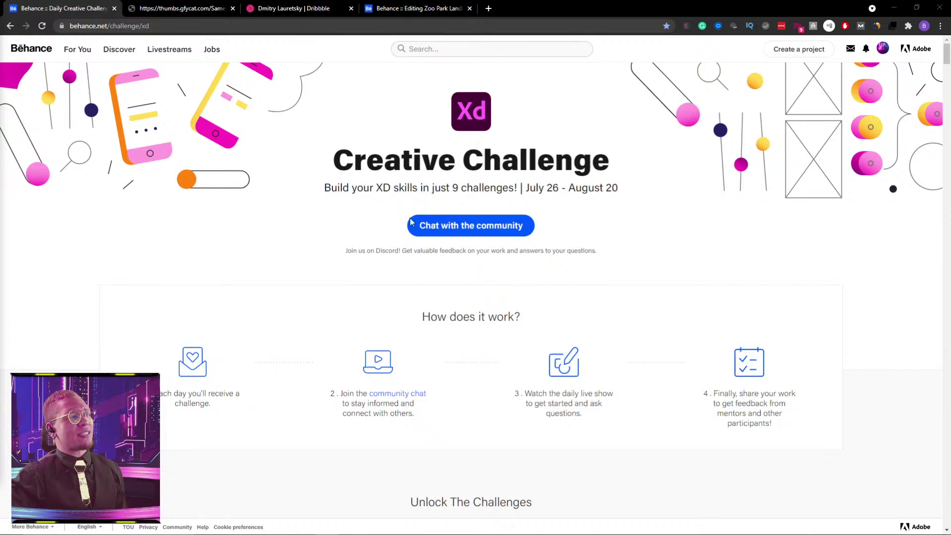
Review the Creative Challenge page down to the unlocked challenges and highlight the Navigation Bar challenge title.
{"action": "scroll", "coordinate": [395, 290], "scroll_direction": "down", "scroll_amount": 4}
{"action": "scroll", "coordinate": [395, 290], "scroll_direction": "up", "scroll_amount": 4}
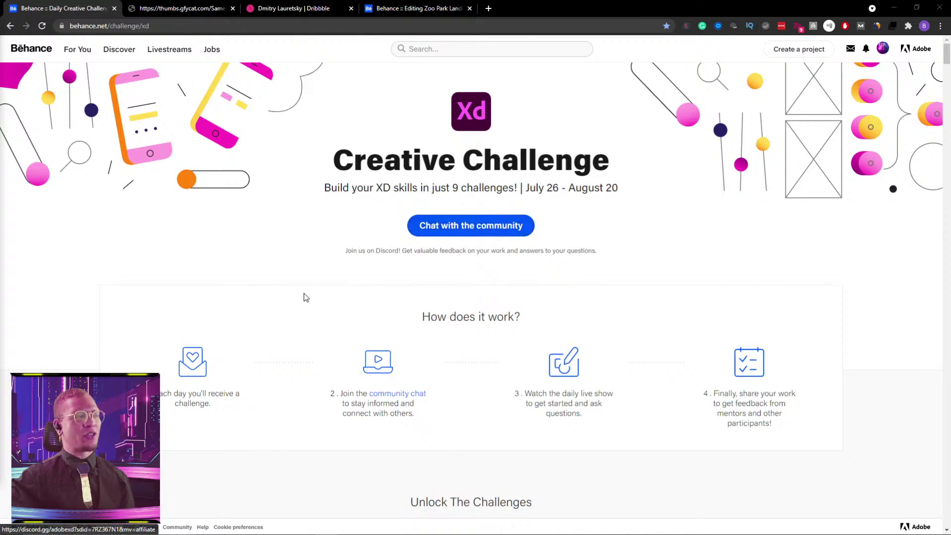
{"action": "scroll", "coordinate": [305, 297], "scroll_direction": "down", "scroll_amount": 5}
{"action": "scroll", "coordinate": [304, 297], "scroll_direction": "down", "scroll_amount": 3}
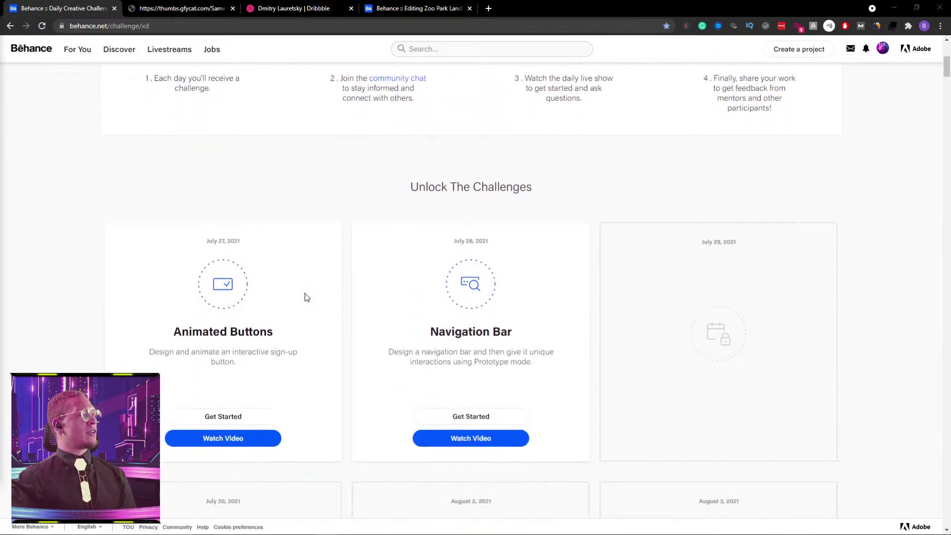
{"action": "left_click_drag", "start_coordinate": [429, 254], "coordinate": [529, 252]}
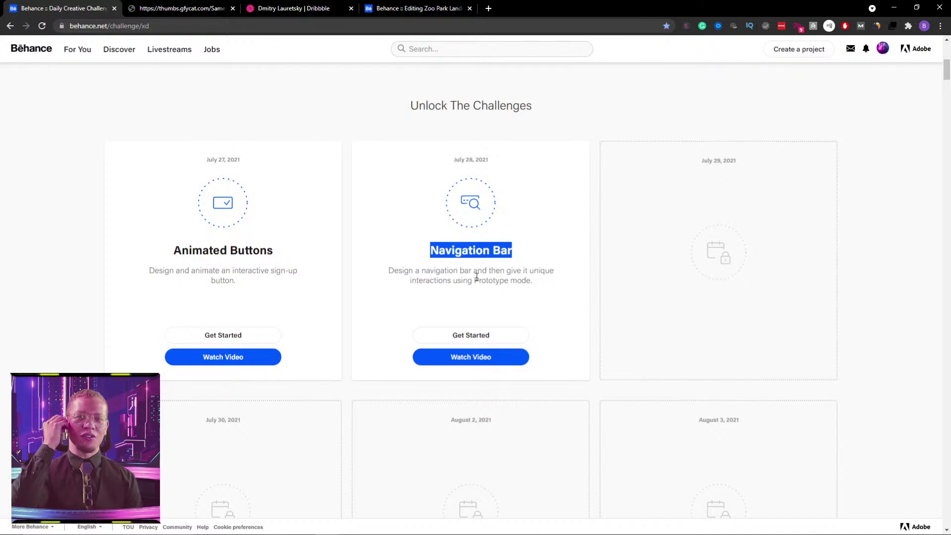
Open the gfycat reference clip and play the navigation bar animation, pausing it near the beginning.
{"action": "left_click", "coordinate": [168, 8]}
{"action": "left_click", "coordinate": [329, 381]}
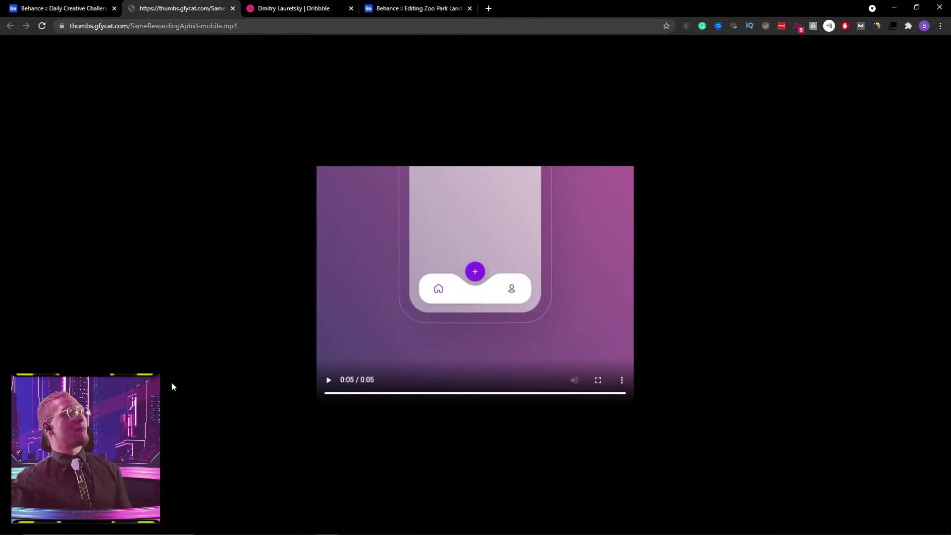
{"action": "left_click", "coordinate": [329, 379]}
{"action": "left_click", "coordinate": [329, 380]}
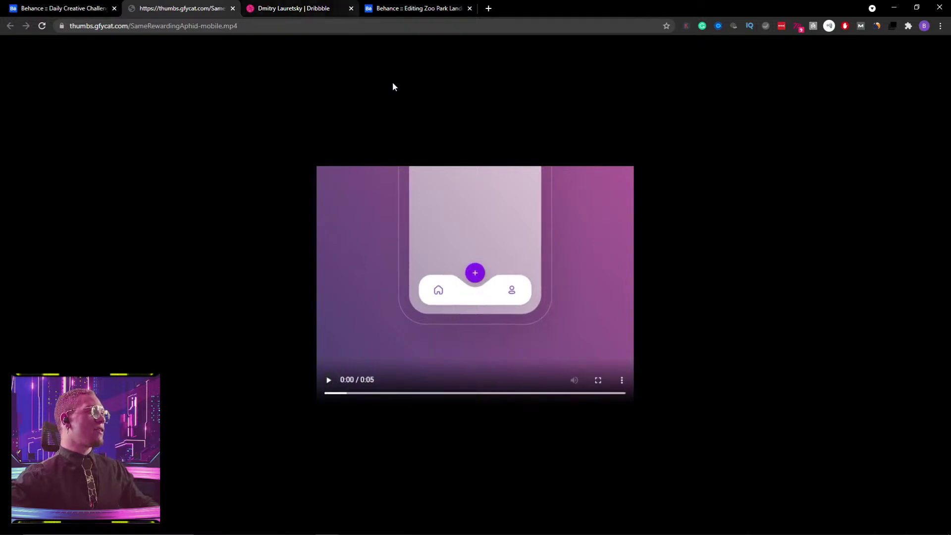
Switch to the Adobe XD preview of the Day 2 prototype and place its window beside the reference video.
{"action": "key", "text": "alt+Tab"}
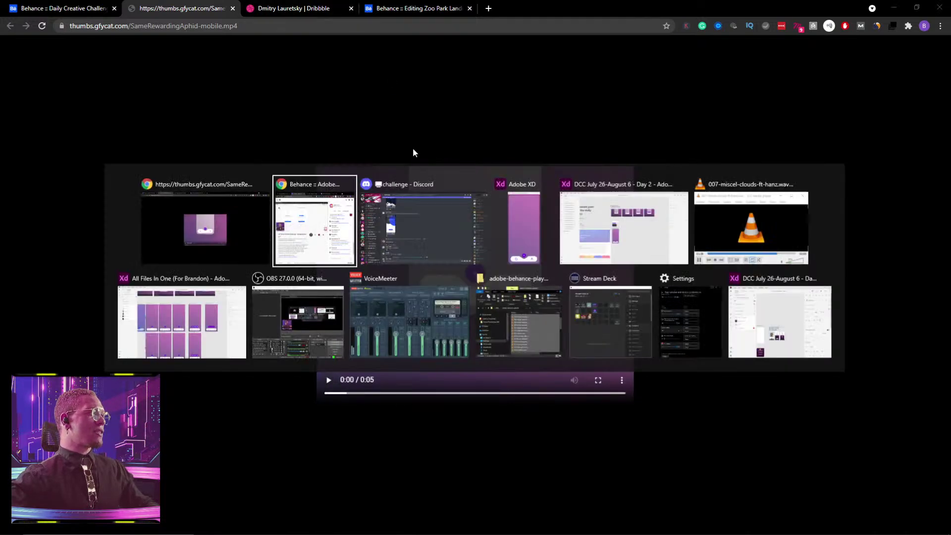
{"action": "left_click", "coordinate": [525, 207]}
{"action": "left_click_drag", "start_coordinate": [292, 25], "coordinate": [303, 44]}
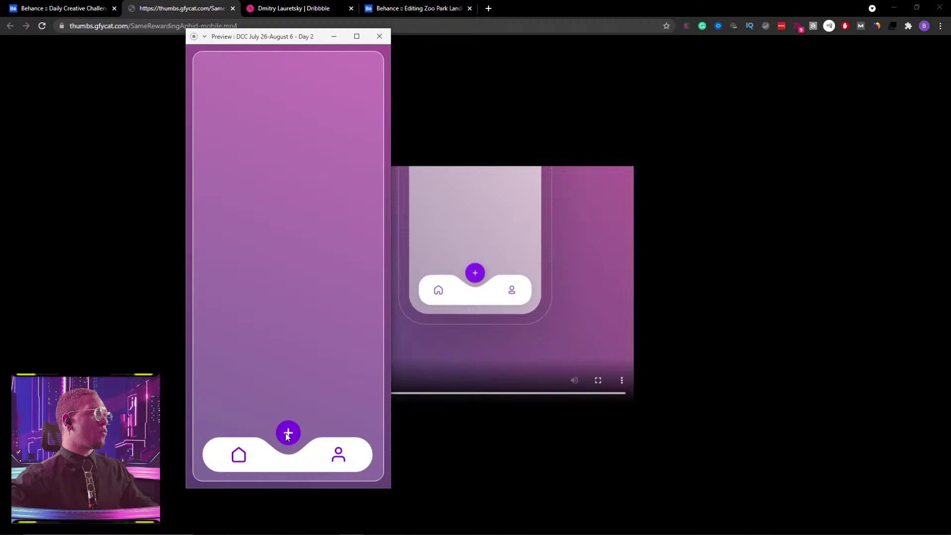
Switch to the All Files In One document in Adobe XD and open a preview of its first artboard's flow.
{"action": "key", "text": "alt+Tab"}
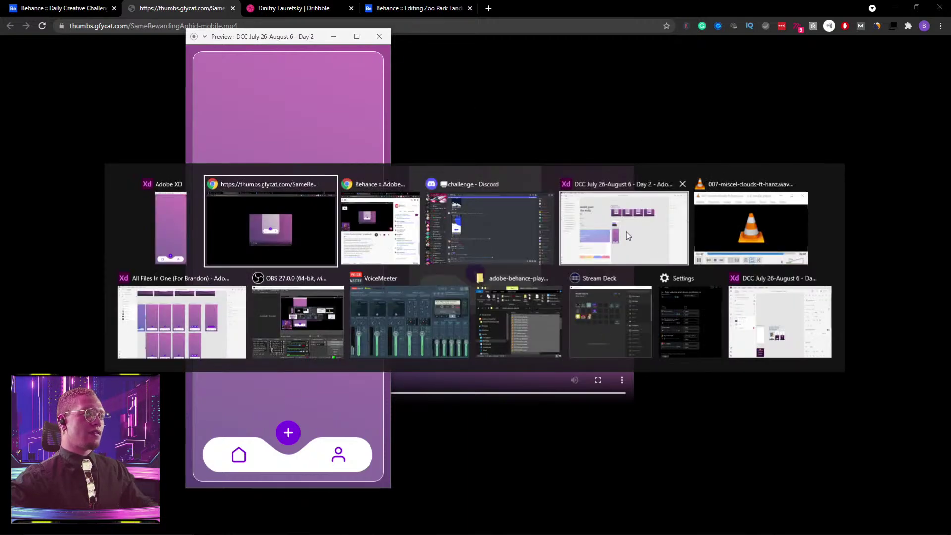
{"action": "left_click", "coordinate": [181, 319]}
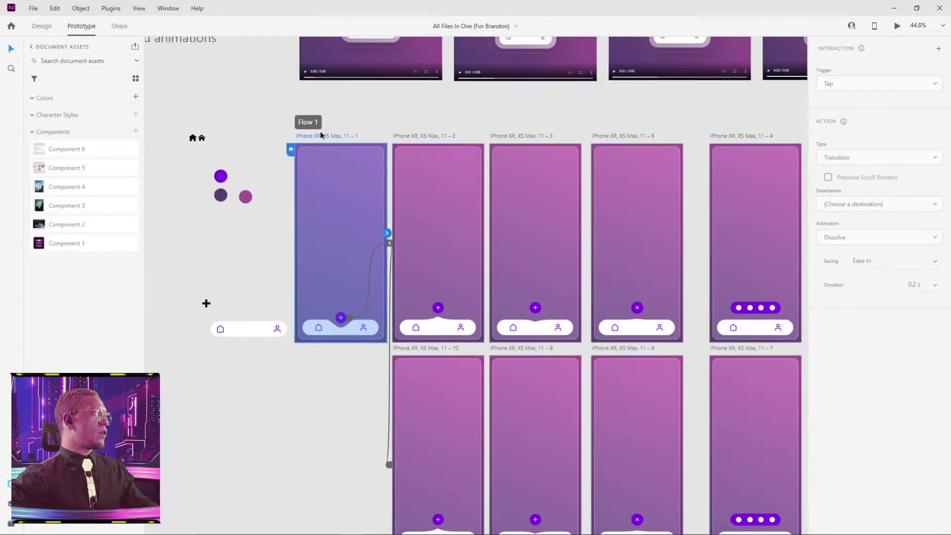
{"action": "left_click", "coordinate": [898, 25]}
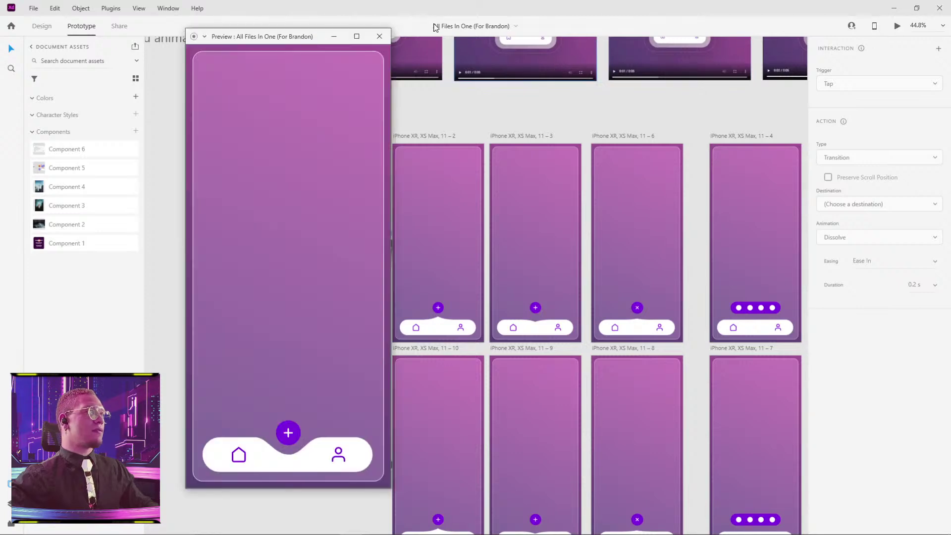
{"action": "left_click_drag", "start_coordinate": [283, 40], "coordinate": [327, 31]}
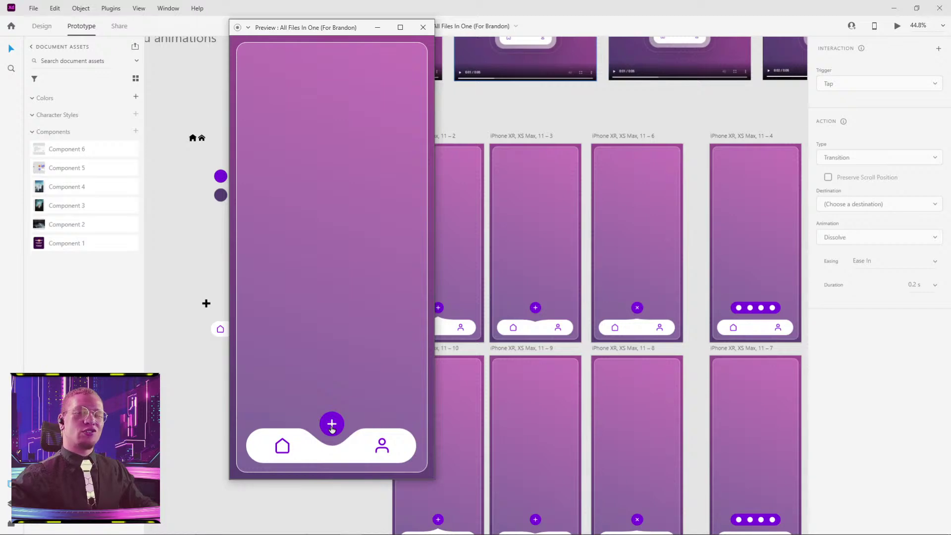
Test the prototype in the preview by expanding the plus button into the icon menu and closing it again.
{"action": "left_click", "coordinate": [332, 426]}
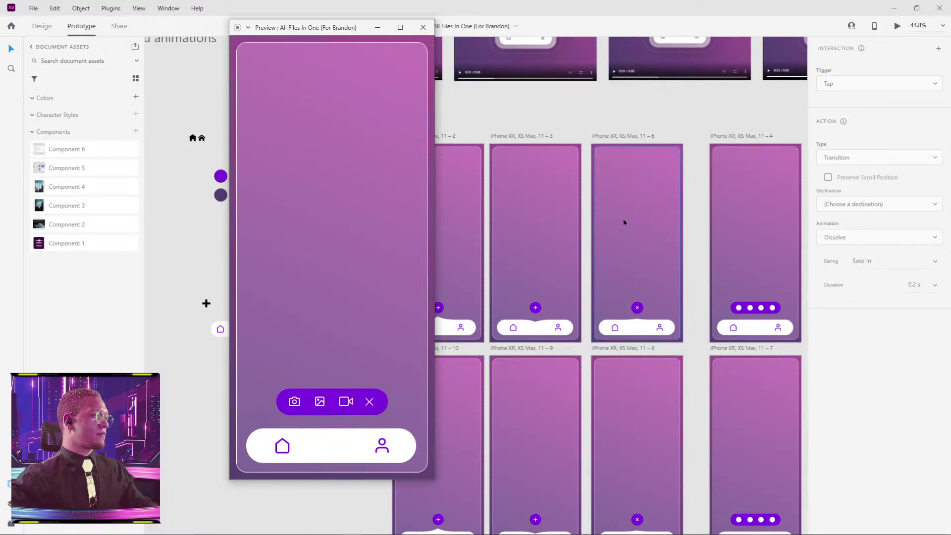
{"action": "left_click", "coordinate": [370, 403]}
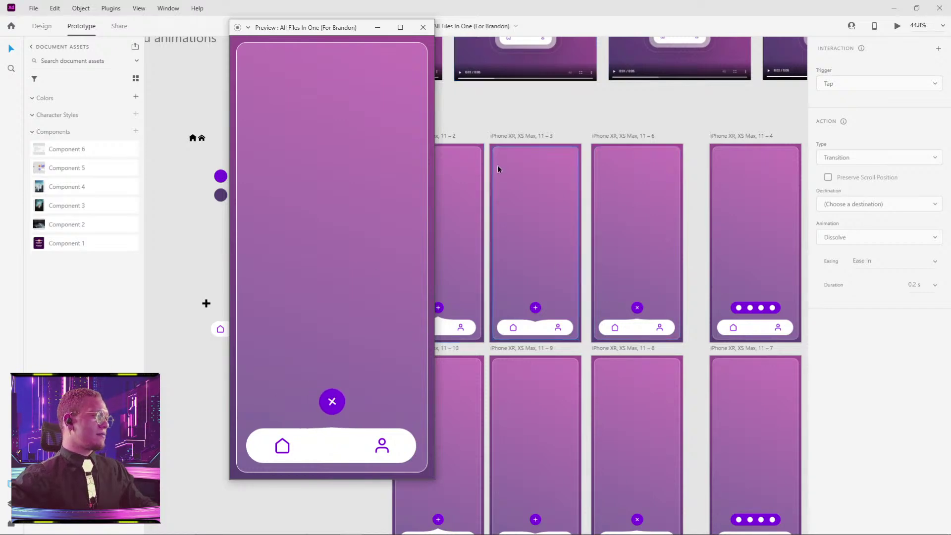
{"action": "left_click", "coordinate": [331, 424]}
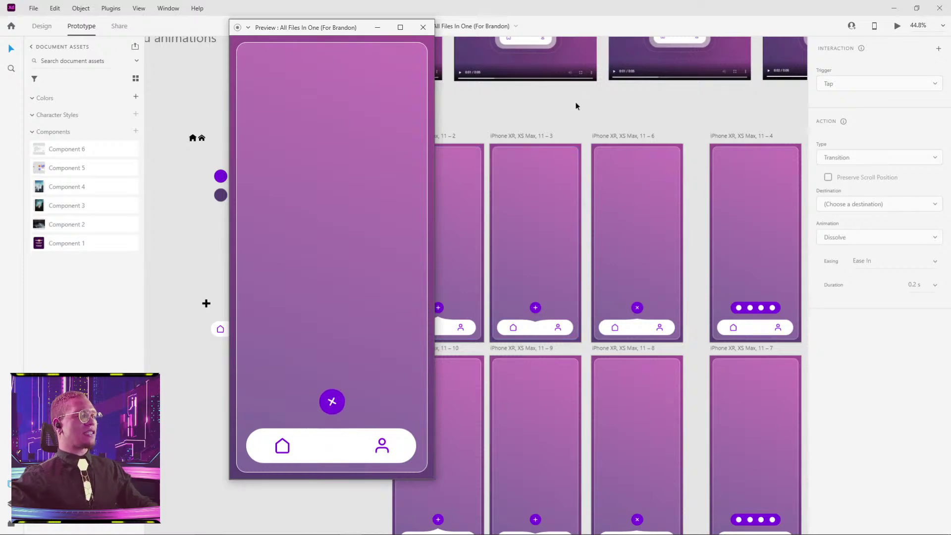
Switch to the DCC July 26-August 6 - Day 2 document and review the submission instructions and reference frames.
{"action": "key", "text": "alt+Tab"}
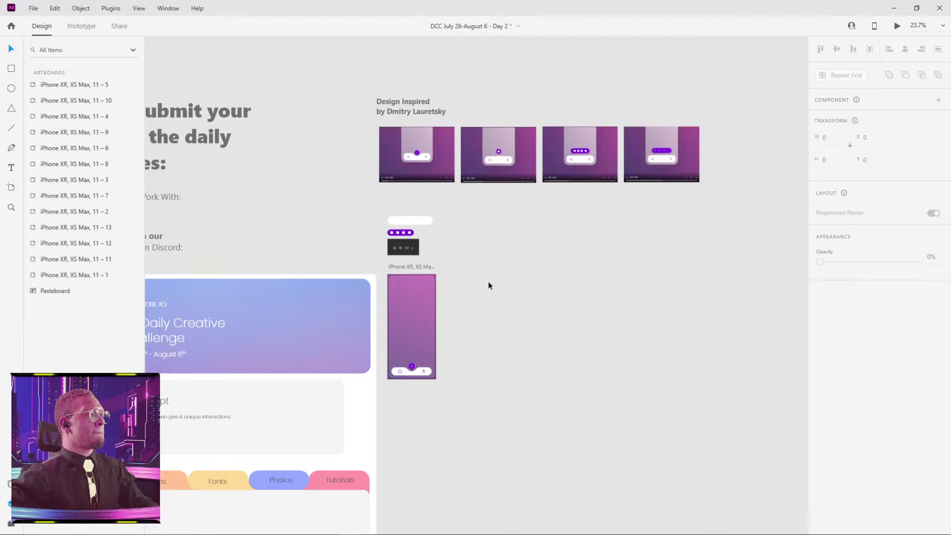
{"action": "left_click_drag", "start_coordinate": [488, 286], "coordinate": [584, 226]}
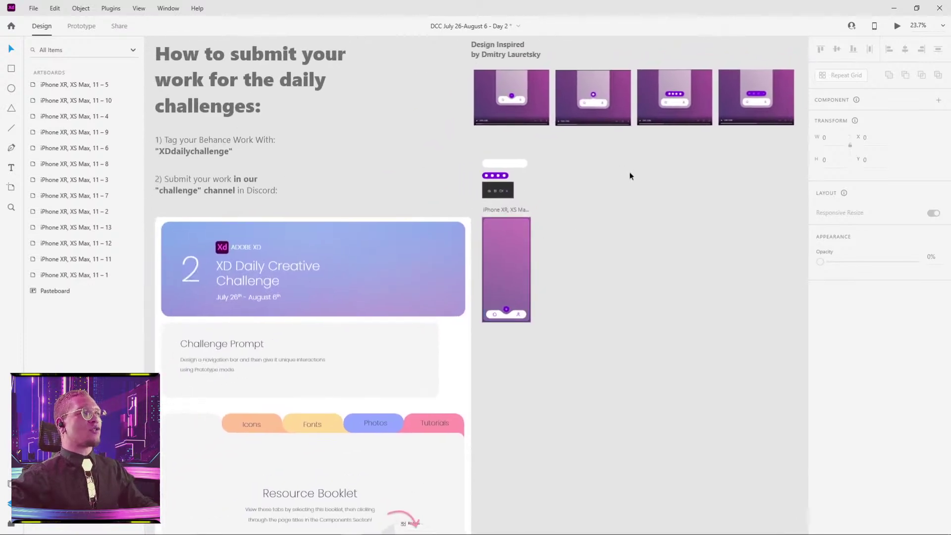
{"action": "left_click_drag", "start_coordinate": [629, 173], "coordinate": [572, 242]}
{"action": "left_click_drag", "start_coordinate": [398, 96], "coordinate": [738, 223]}
{"action": "left_click_drag", "start_coordinate": [554, 250], "coordinate": [688, 266]}
{"action": "left_click_drag", "start_coordinate": [259, 95], "coordinate": [430, 261]}
{"action": "left_click_drag", "start_coordinate": [542, 231], "coordinate": [480, 156]}
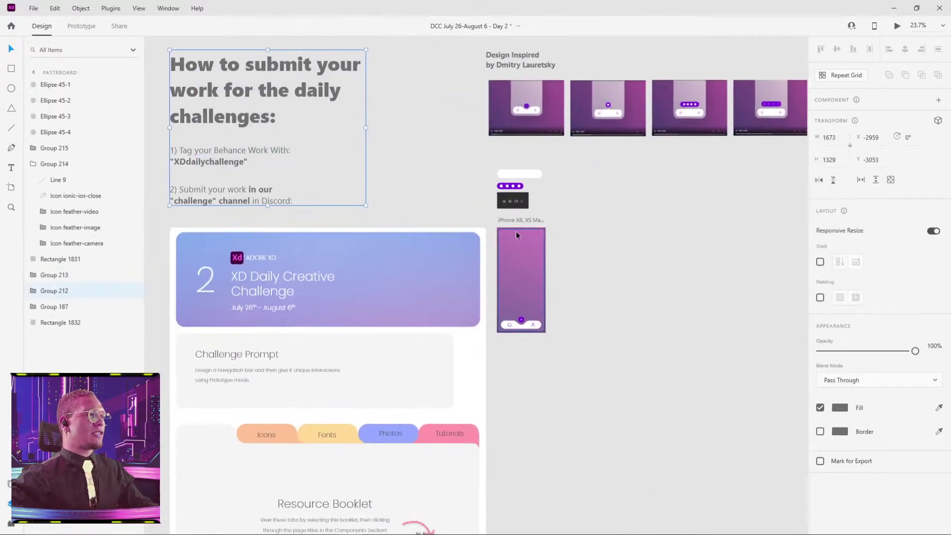
Move the white bar, purple dotted pill and dark icon group clear of the phone artboard.
{"action": "left_click_drag", "start_coordinate": [512, 218], "coordinate": [634, 248]}
{"action": "key", "text": "ctrl+z"}
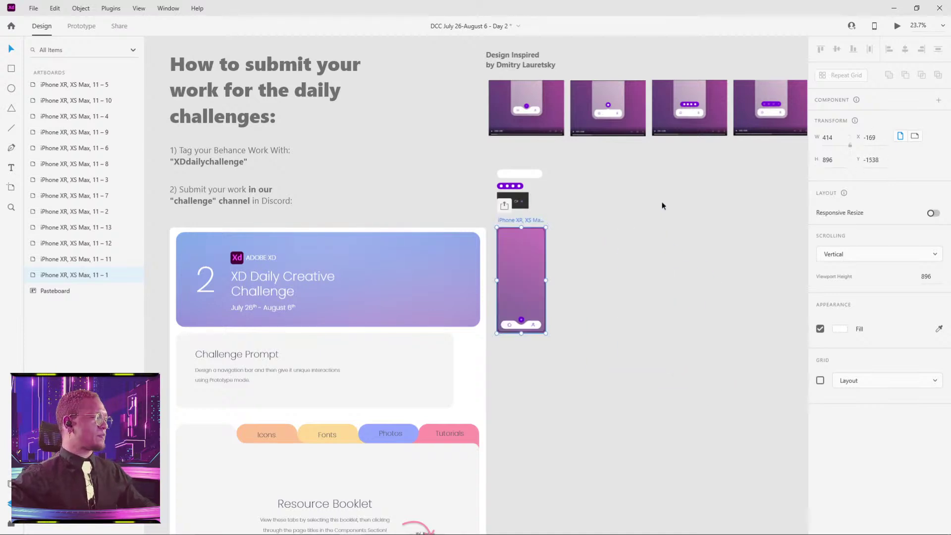
{"action": "scroll", "coordinate": [677, 284], "scroll_direction": "right", "scroll_amount": 3}
{"action": "scroll", "coordinate": [500, 261], "scroll_direction": "up", "scroll_amount": 3}
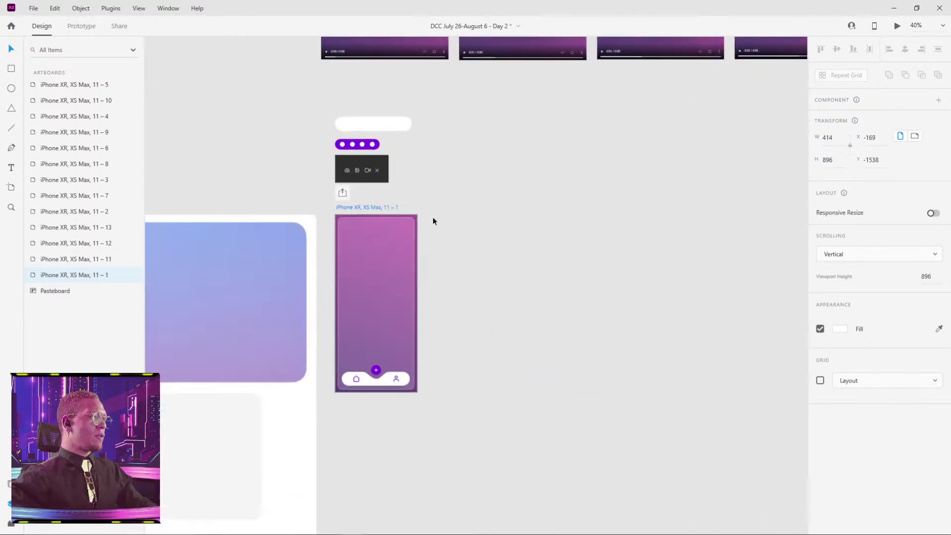
{"action": "left_click_drag", "start_coordinate": [301, 96], "coordinate": [415, 186]}
{"action": "left_click_drag", "start_coordinate": [361, 174], "coordinate": [280, 144]}
{"action": "left_click", "coordinate": [327, 173]}
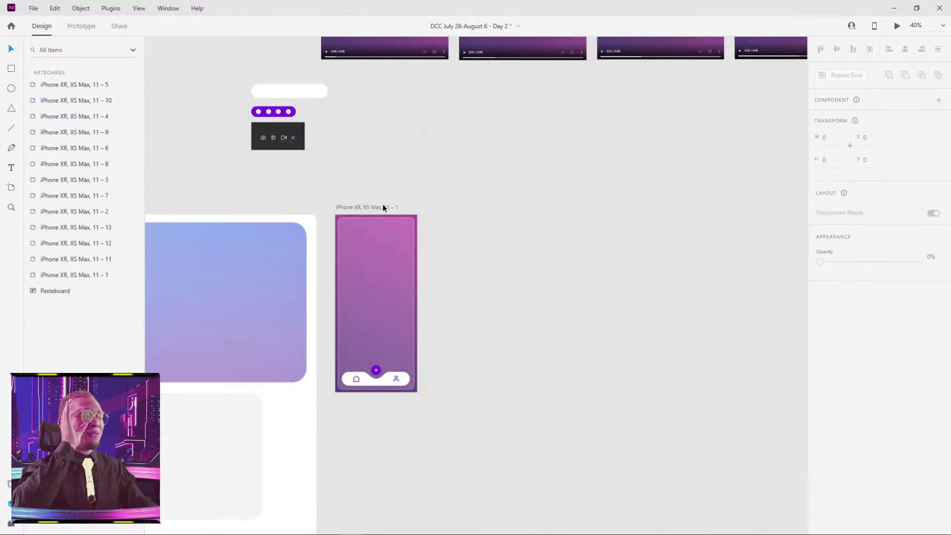
Duplicate the iPhone XR, XS Max, 11 – 1 artboard three times, placing the copies in a row beside it.
{"action": "left_click", "coordinate": [347, 209]}
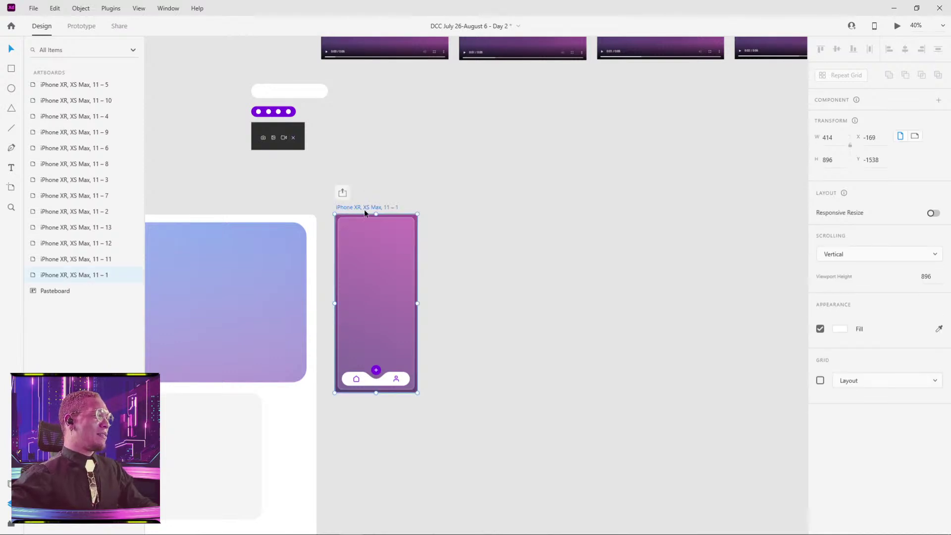
{"action": "left_click_drag", "start_coordinate": [363, 212], "coordinate": [721, 208]}
{"action": "left_click", "coordinate": [709, 183]}
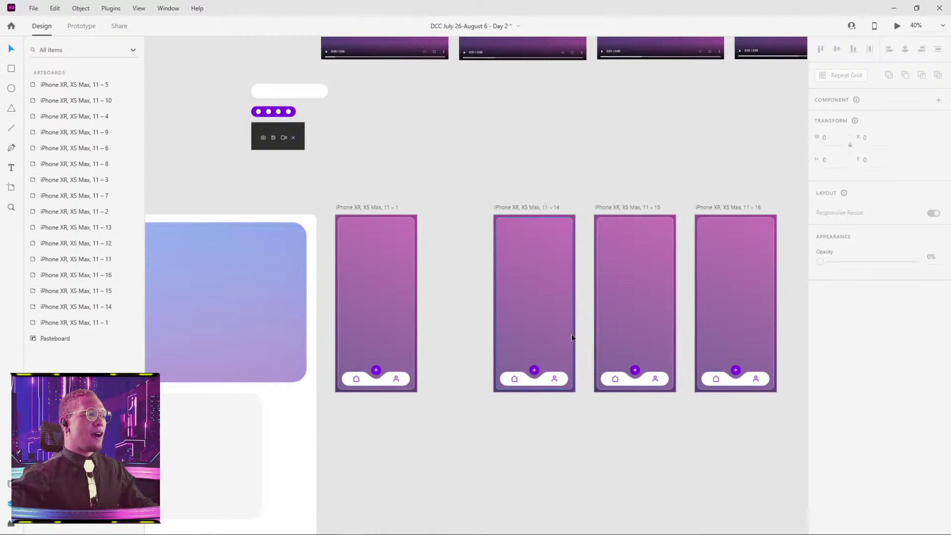
Switch to Chrome to replay the reference navigation bar animation, and return to the Day 2 document in Adobe XD.
{"action": "key", "text": "alt+Tab"}
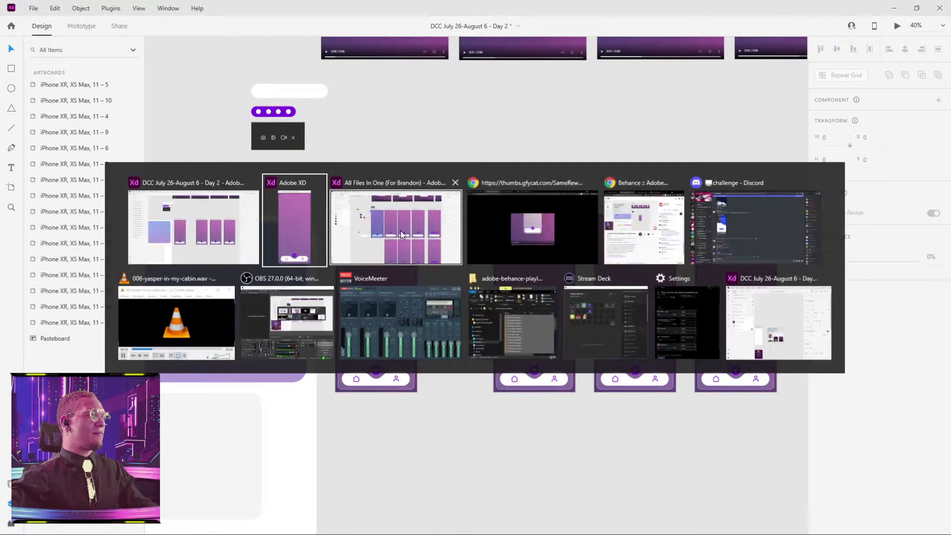
{"action": "left_click", "coordinate": [540, 235]}
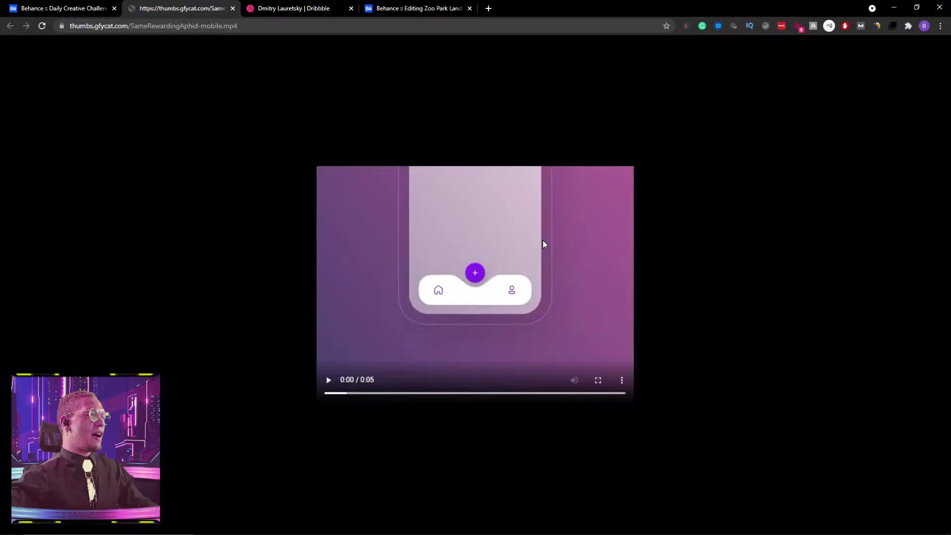
{"action": "left_click", "coordinate": [329, 382]}
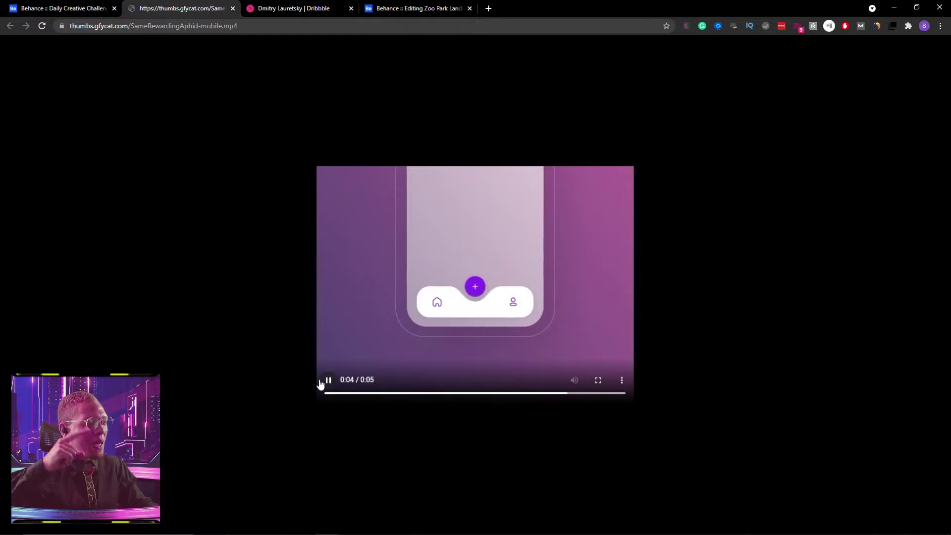
{"action": "left_click", "coordinate": [330, 382]}
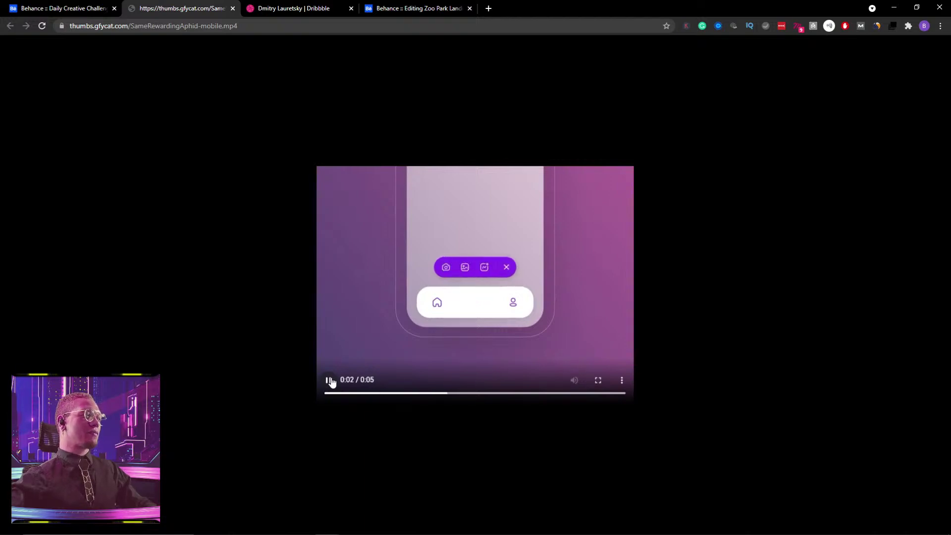
{"action": "left_click", "coordinate": [330, 381]}
{"action": "key", "text": "alt+Tab"}
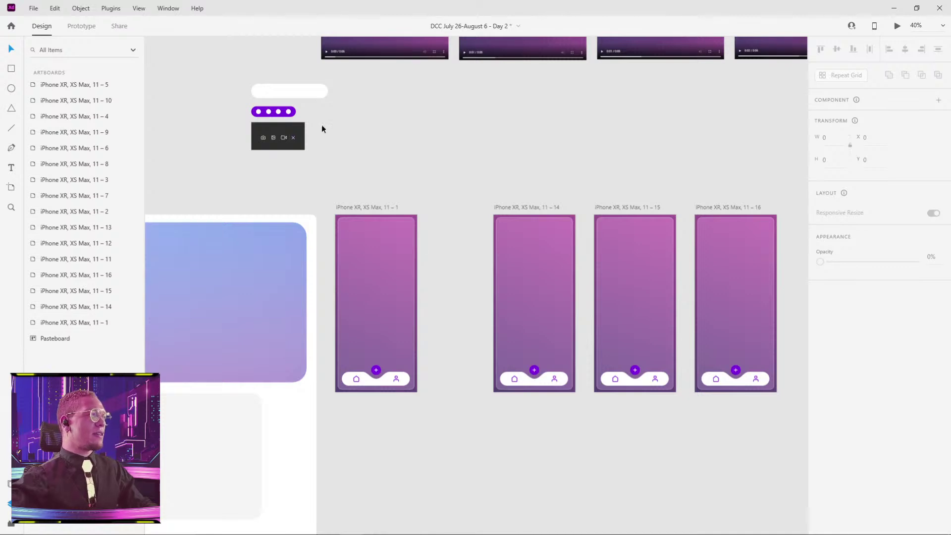
Move the white bar, purple pill and icon group below the first artboard and select that artboard's notched navigation bar path.
{"action": "left_click_drag", "start_coordinate": [227, 82], "coordinate": [491, 323]}
{"action": "left_click", "coordinate": [451, 432]}
{"action": "scroll", "coordinate": [446, 313], "scroll_direction": "up", "scroll_amount": 5}
{"action": "left_click", "coordinate": [421, 254]}
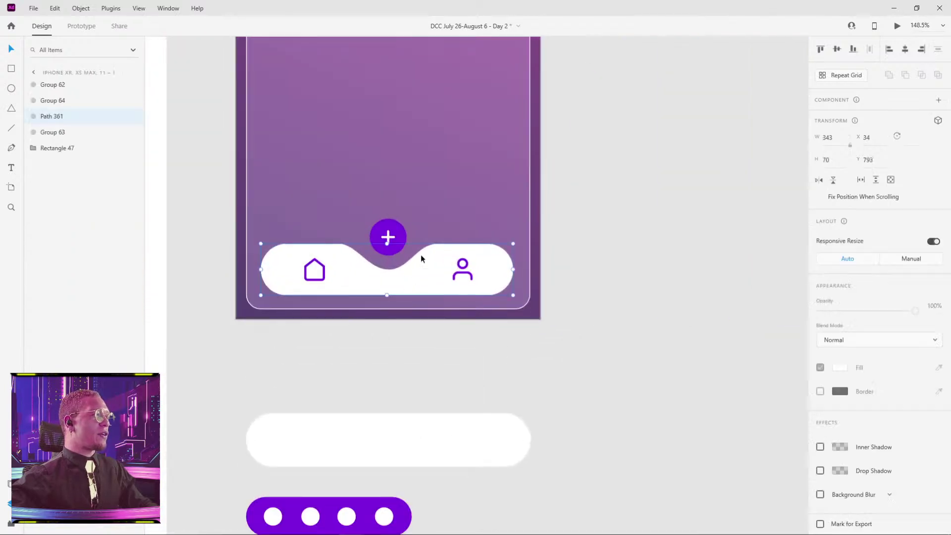
{"action": "mouse_move", "coordinate": [426, 251]}
{"action": "left_mouse_down"}
{"action": "mouse_move", "coordinate": [477, 201]}
{"action": "mouse_move", "coordinate": [423, 153]}
{"action": "mouse_move", "coordinate": [443, 251]}
{"action": "left_mouse_up"}
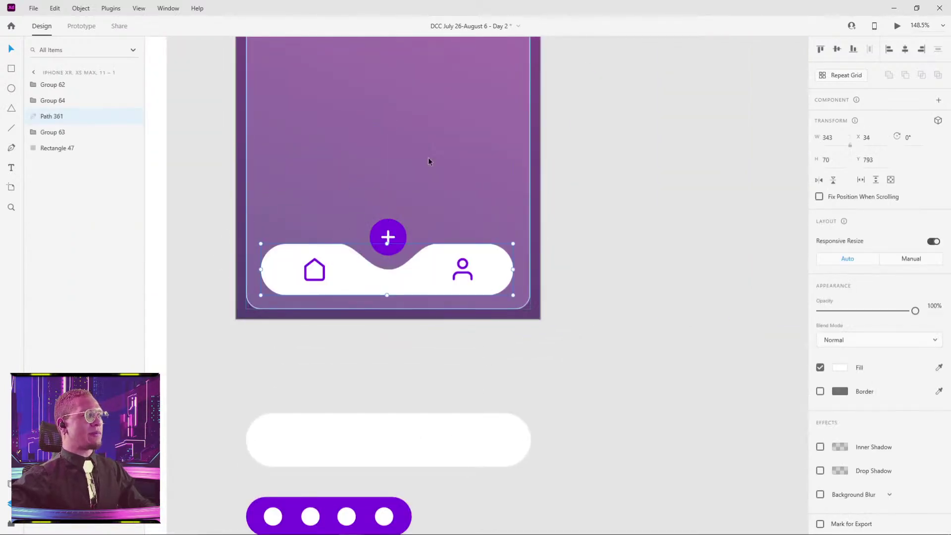
Move the white rounded bar into the empty pasteboard area between and below the first two artboards.
{"action": "left_click", "coordinate": [654, 245]}
{"action": "left_click_drag", "start_coordinate": [608, 384], "coordinate": [642, 294]}
{"action": "left_click_drag", "start_coordinate": [574, 355], "coordinate": [548, 293]}
Draw a white rectangle about 387 × 70 beneath the rounded bar, with a corner radius of 160 and no border.
{"action": "key", "text": "r"}
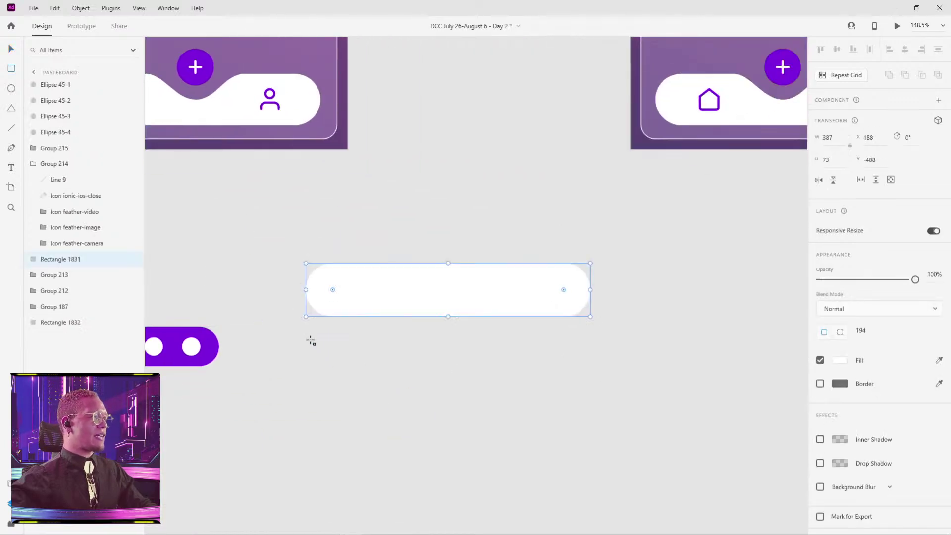
{"action": "mouse_move", "coordinate": [306, 340]}
{"action": "left_mouse_down"}
{"action": "mouse_move", "coordinate": [571, 397]}
{"action": "mouse_move", "coordinate": [591, 390]}
{"action": "left_mouse_up"}
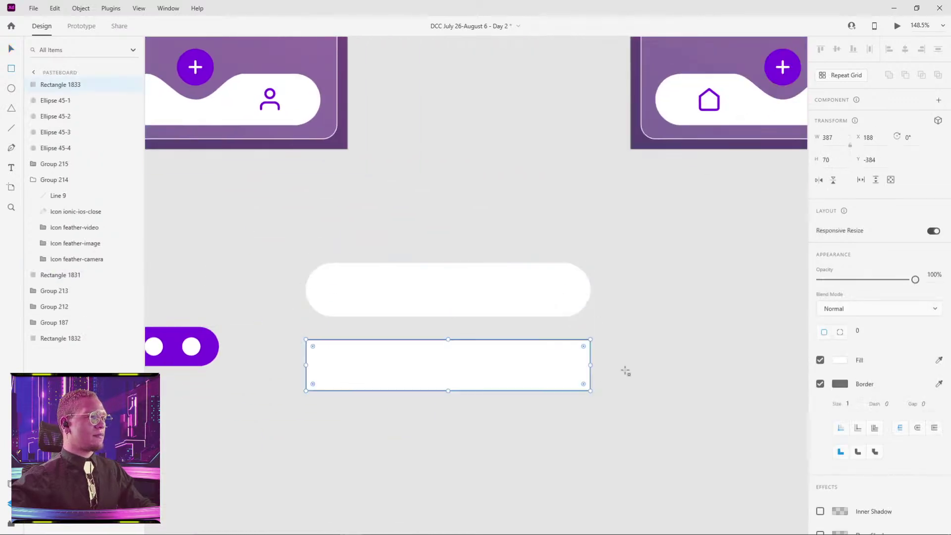
{"action": "left_click", "coordinate": [859, 331]}
{"action": "type", "text": "158"}
{"action": "key", "text": "Return"}
{"action": "type", "text": "160"}
{"action": "key", "text": "Return"}
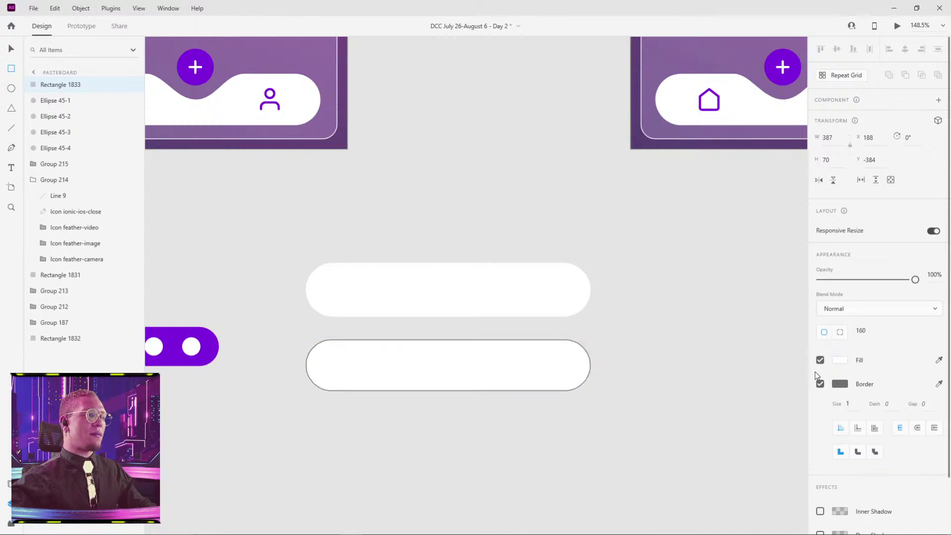
{"action": "left_click", "coordinate": [820, 384]}
{"action": "key", "text": "v"}
Open the upper white rounded bar for path editing and add an anchor point at the middle of its top edge.
{"action": "left_click", "coordinate": [434, 289]}
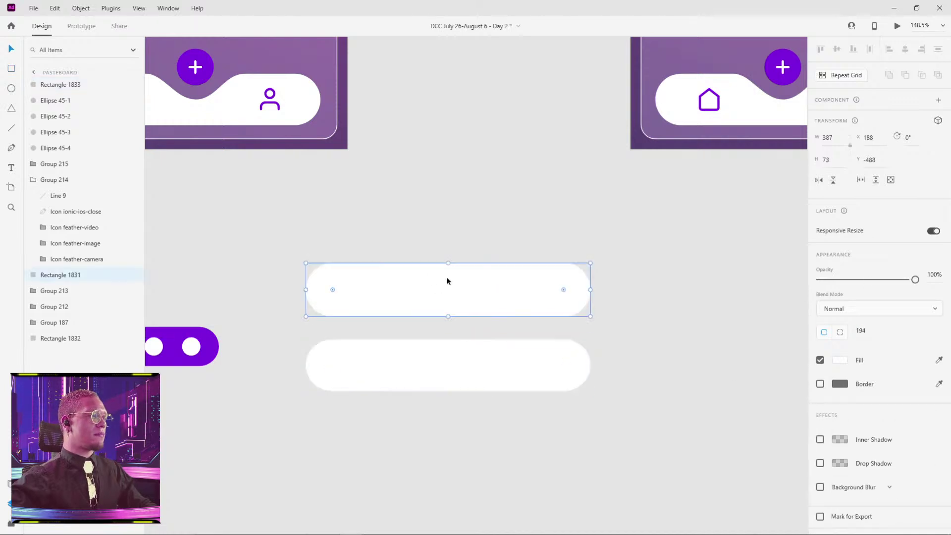
{"action": "double_click", "coordinate": [449, 278]}
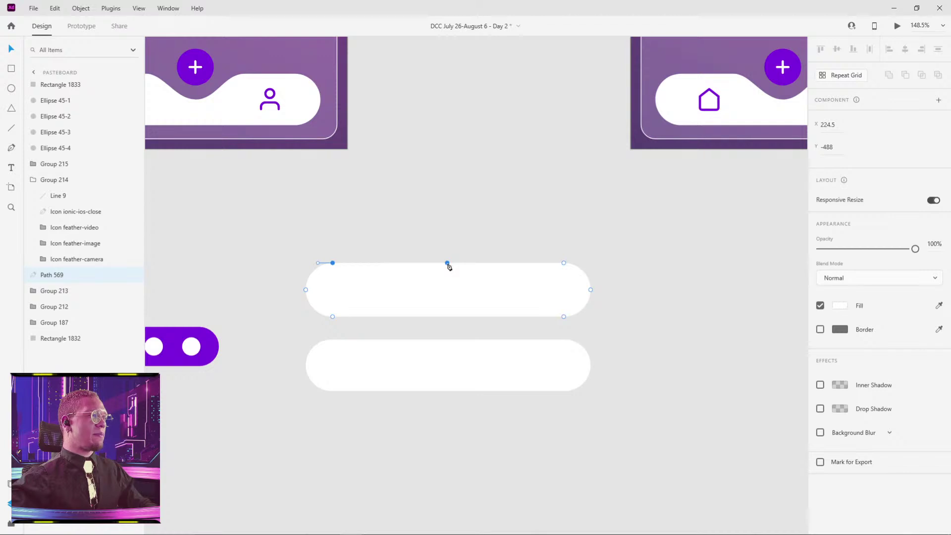
{"action": "left_click_drag", "start_coordinate": [447, 264], "coordinate": [444, 264]}
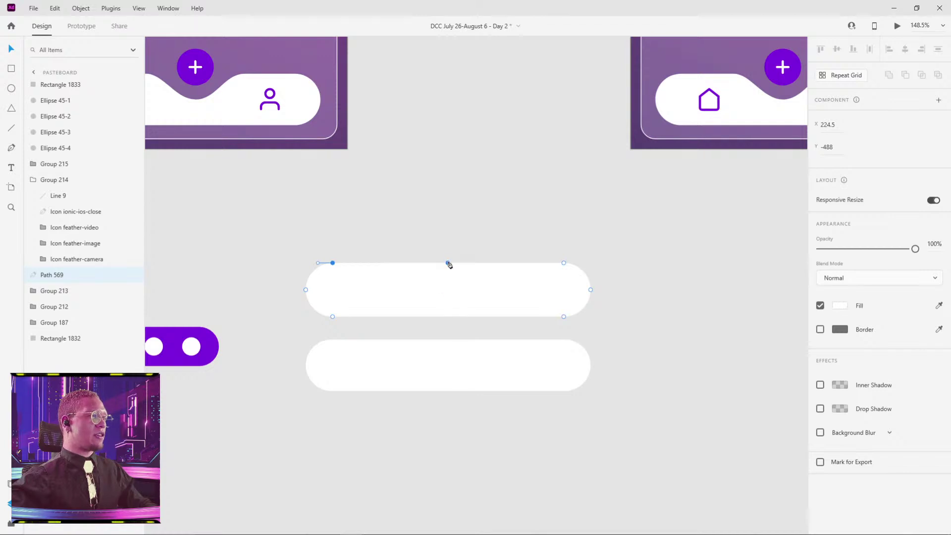
Add anchor points on both sides of the upper bar's middle top anchor and pull the middle one down into a smooth notch.
{"action": "left_click", "coordinate": [449, 263]}
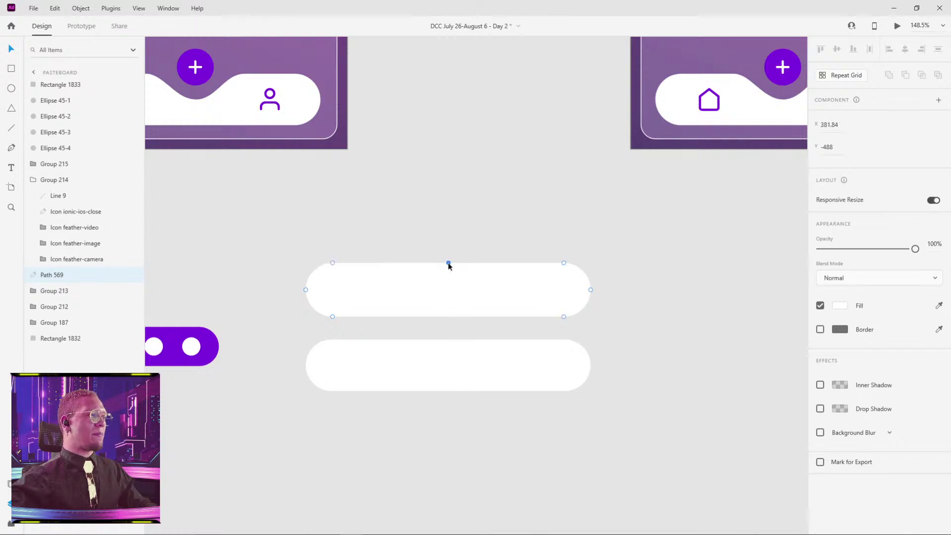
{"action": "left_click", "coordinate": [412, 263]}
{"action": "left_click_drag", "start_coordinate": [413, 263], "coordinate": [411, 263]}
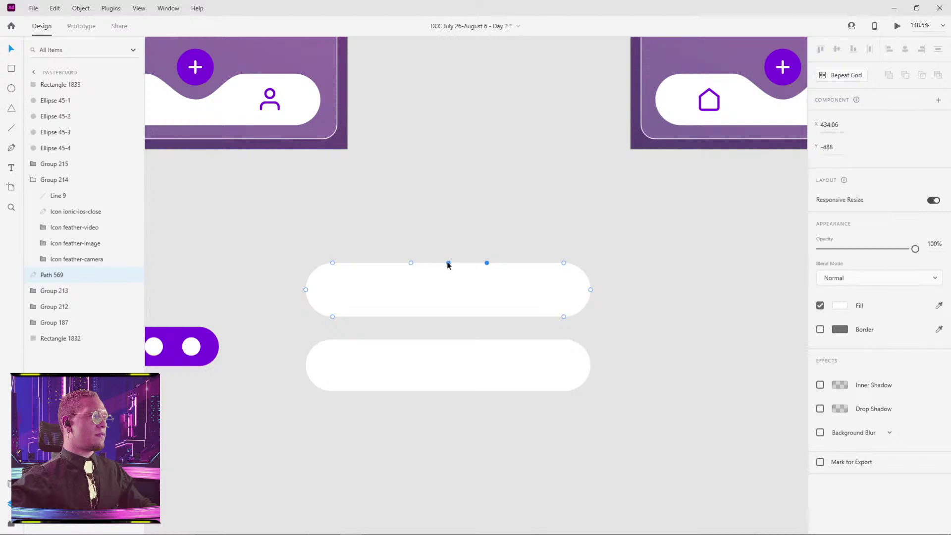
{"action": "left_click_drag", "start_coordinate": [448, 263], "coordinate": [448, 281]}
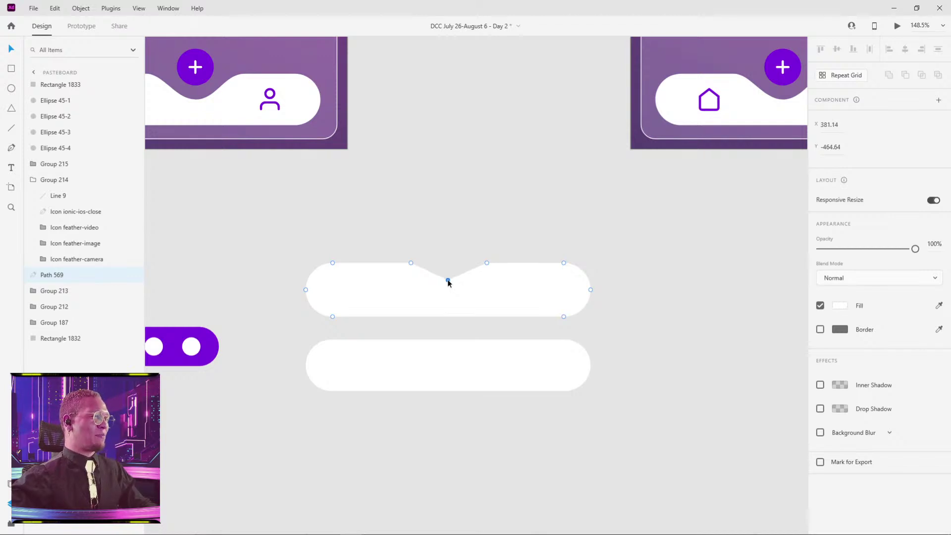
{"action": "double_click", "coordinate": [448, 280]}
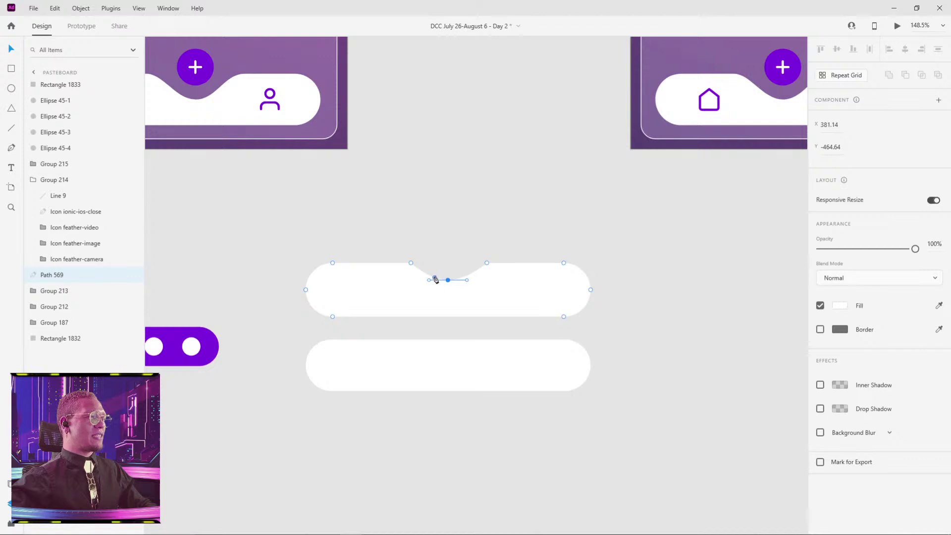
Round the left corner of the notch by giving its anchor short horizontal curve handles.
{"action": "double_click", "coordinate": [411, 263]}
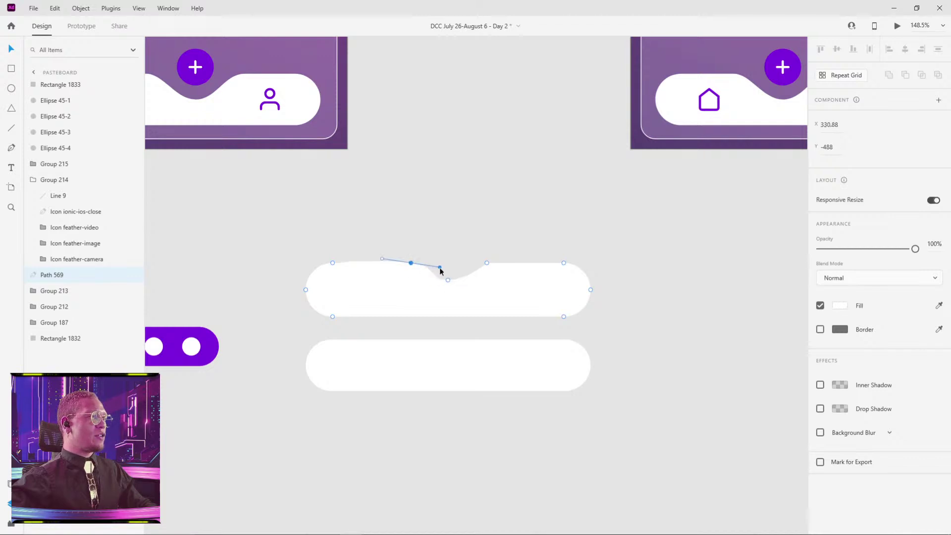
{"action": "key", "text": "ctrl+z"}
{"action": "key", "text": "ctrl+z"}
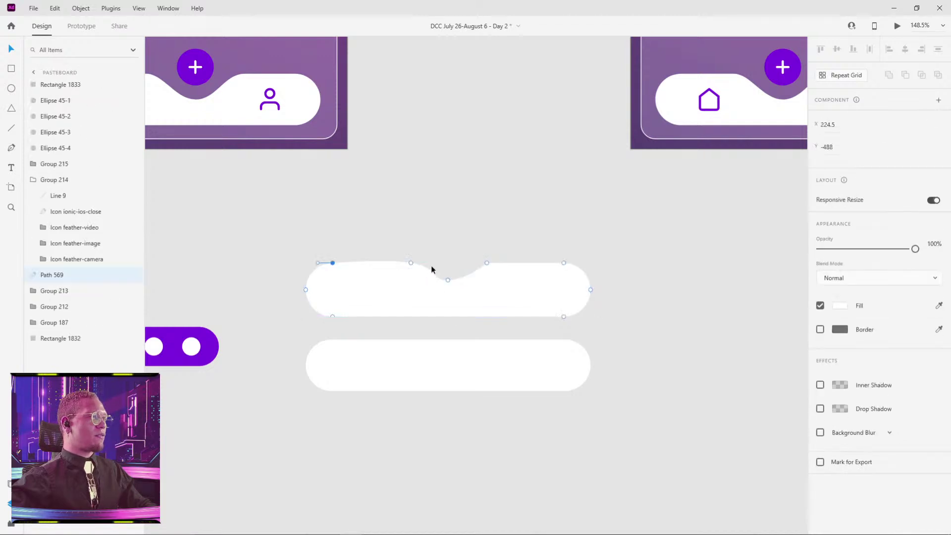
{"action": "left_click", "coordinate": [410, 263]}
{"action": "left_click_drag", "start_coordinate": [438, 266], "coordinate": [423, 266]}
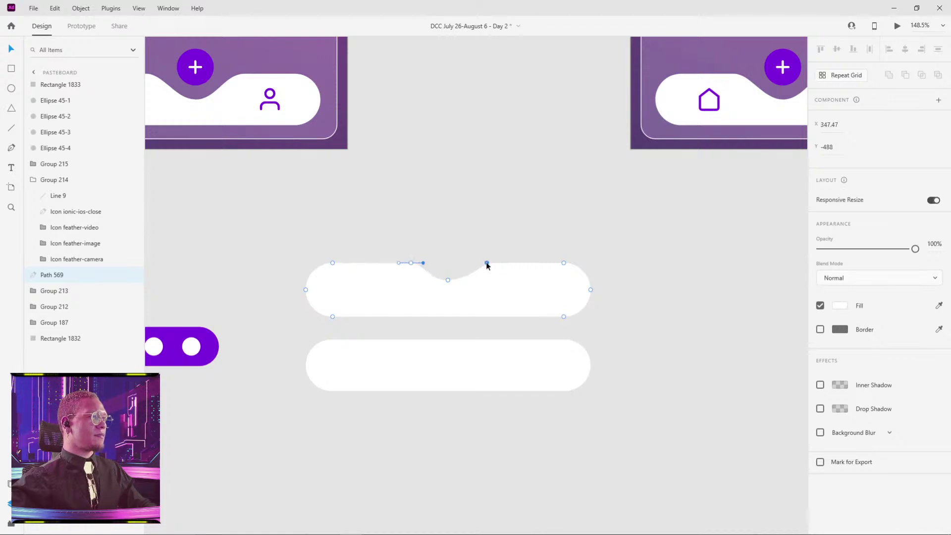
Round the right corner of the notch with matching short horizontal curve handles and finish editing the path.
{"action": "left_click", "coordinate": [487, 263]}
{"action": "left_click_drag", "start_coordinate": [516, 259], "coordinate": [516, 263]}
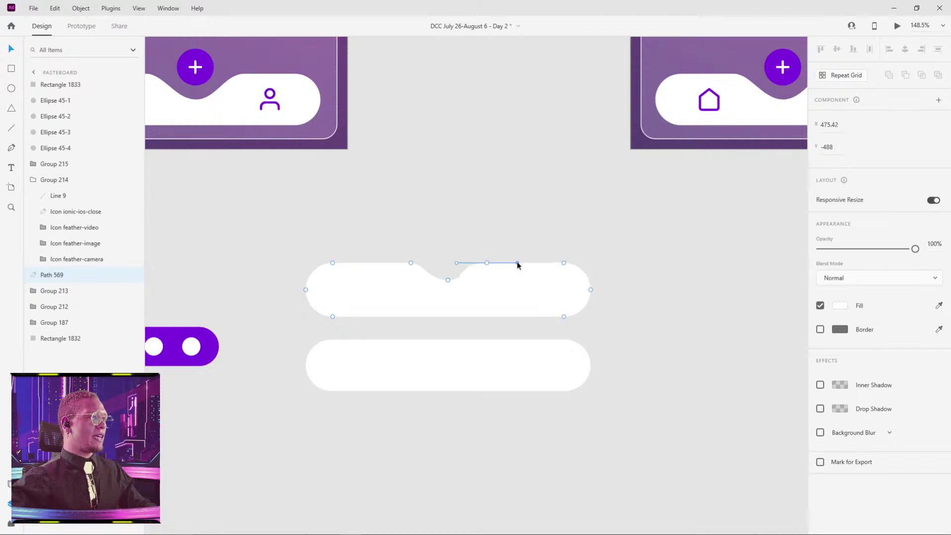
{"action": "left_click", "coordinate": [457, 263]}
{"action": "left_click_drag", "start_coordinate": [459, 263], "coordinate": [471, 264]}
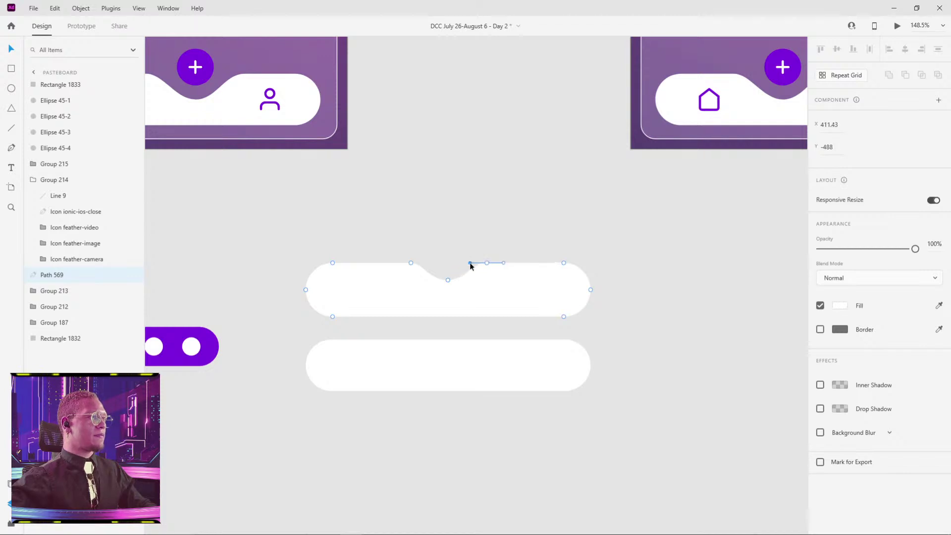
{"action": "left_click", "coordinate": [481, 241]}
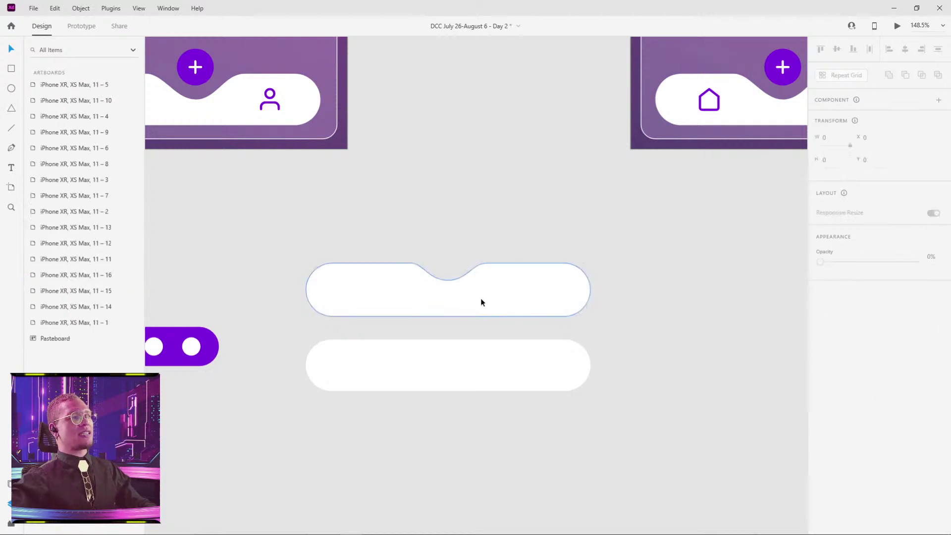
Nudge the notched pasteboard bar slightly up and left, and undo a trial move of the first artboard's navigation bar.
{"action": "left_click", "coordinate": [481, 302]}
{"action": "left_click_drag", "start_coordinate": [376, 215], "coordinate": [567, 345]}
{"action": "left_click_drag", "start_coordinate": [436, 235], "coordinate": [442, 198]}
{"action": "key", "text": "ctrl+z"}
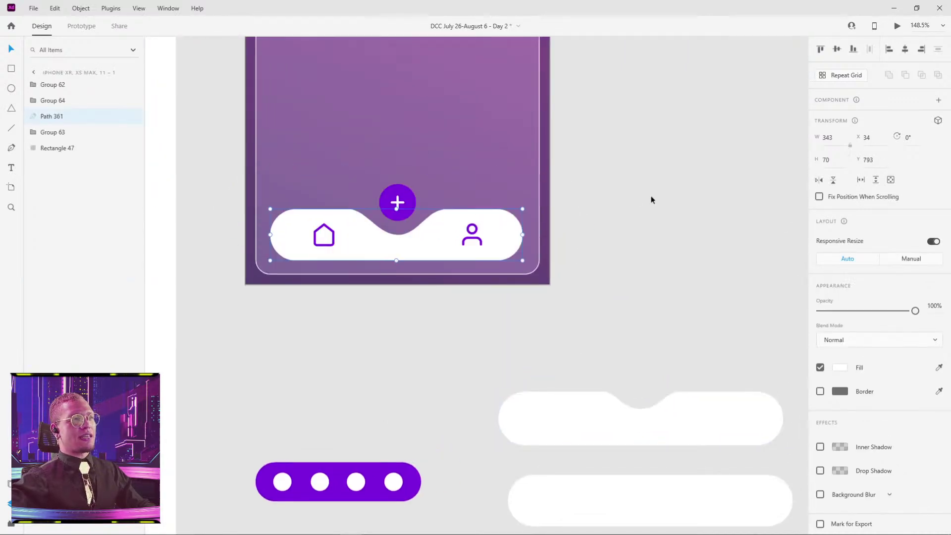
Raise the plus button on the iPhone XR, XS Max, 11 – 14 artboard straight up to about Y 686.
{"action": "left_click", "coordinate": [633, 205]}
{"action": "left_click_drag", "start_coordinate": [647, 194], "coordinate": [506, 277]}
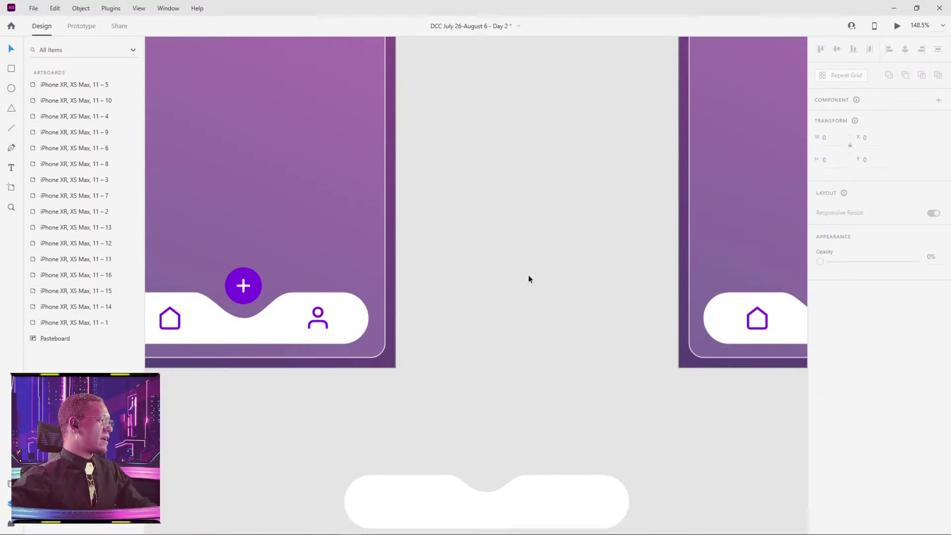
{"action": "scroll", "coordinate": [530, 276], "scroll_direction": "down", "scroll_amount": 5}
{"action": "scroll", "coordinate": [338, 362], "scroll_direction": "up", "scroll_amount": 3}
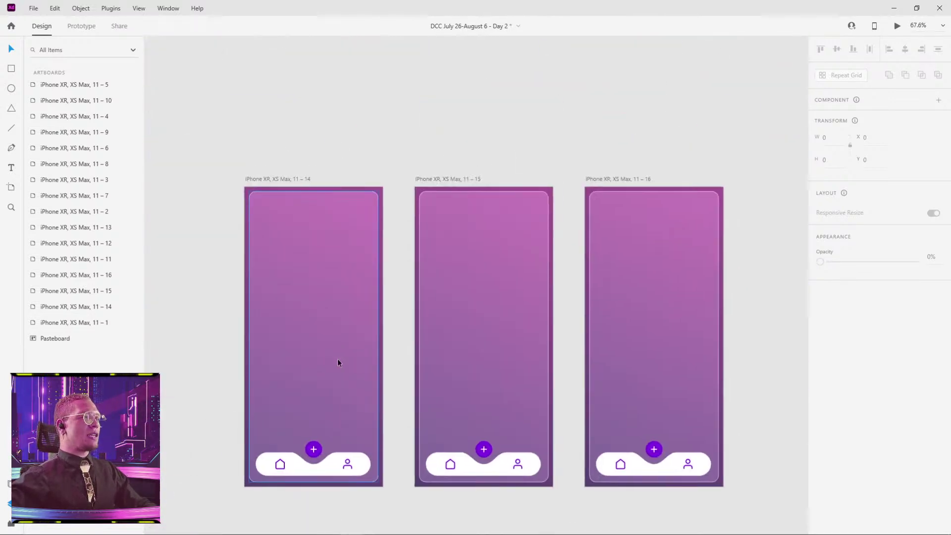
{"action": "scroll", "coordinate": [338, 362], "scroll_direction": "left", "scroll_amount": 5}
{"action": "scroll", "coordinate": [447, 225], "scroll_direction": "down", "scroll_amount": 3}
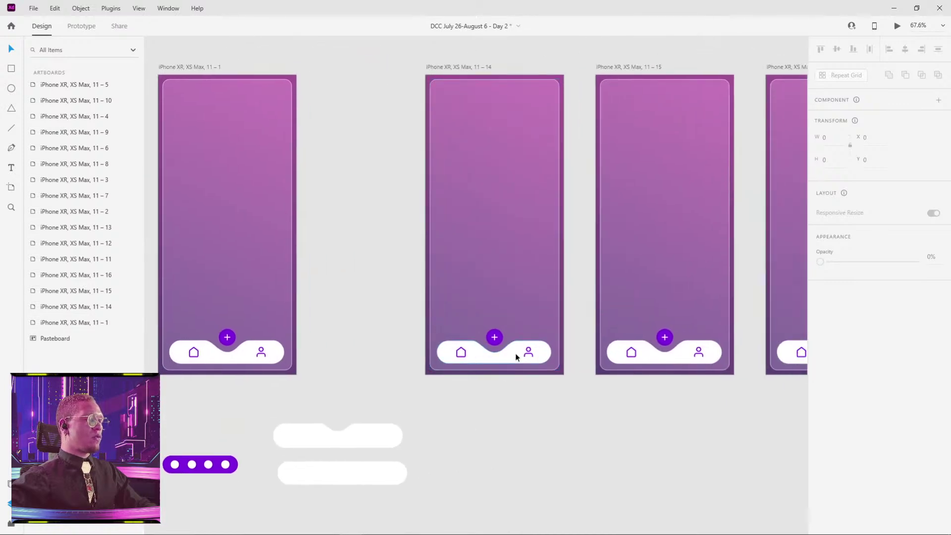
{"action": "left_click", "coordinate": [228, 337]}
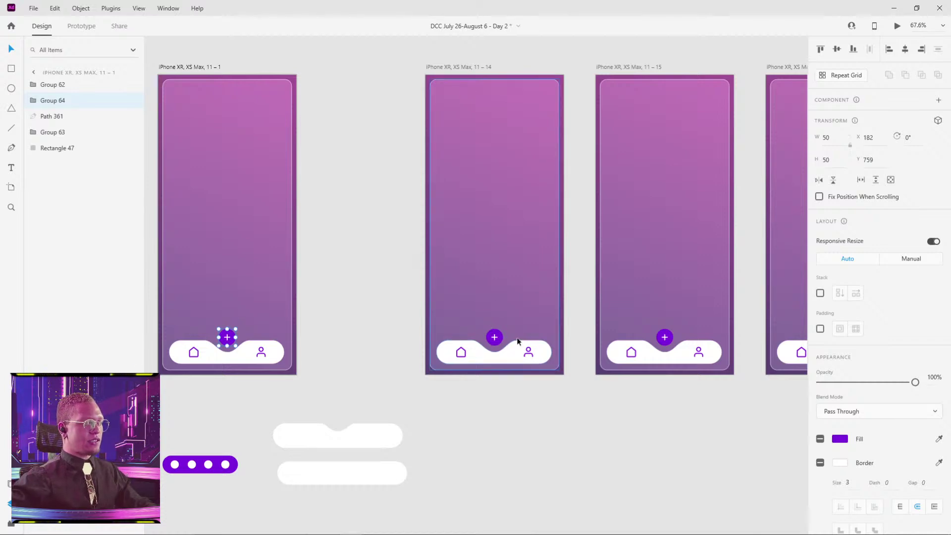
{"action": "scroll", "coordinate": [546, 334], "scroll_direction": "up", "scroll_amount": 4}
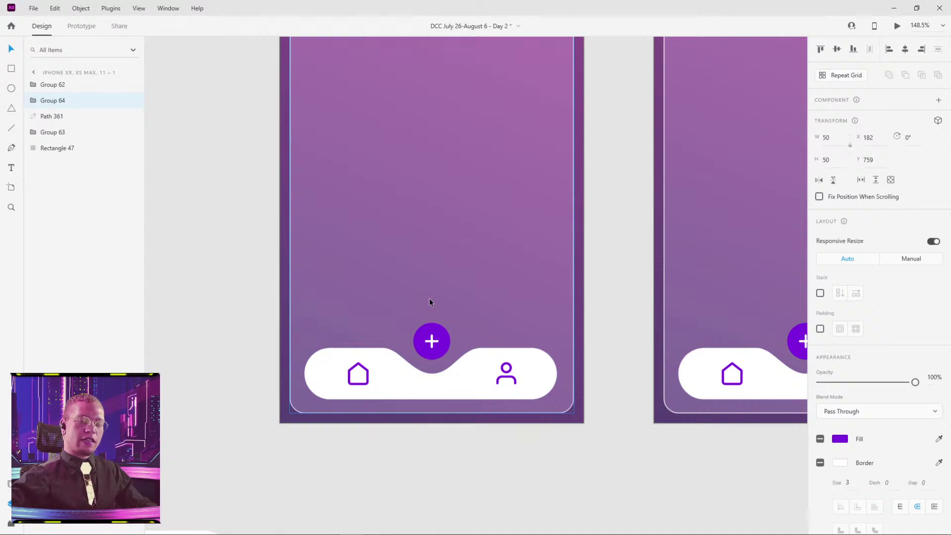
{"action": "left_click_drag", "start_coordinate": [441, 334], "coordinate": [441, 280]}
Raise the navigation bar's centre notch anchor on artboard 11 – 14 to about Y 768 and make it a pointed peak.
{"action": "left_click", "coordinate": [426, 386]}
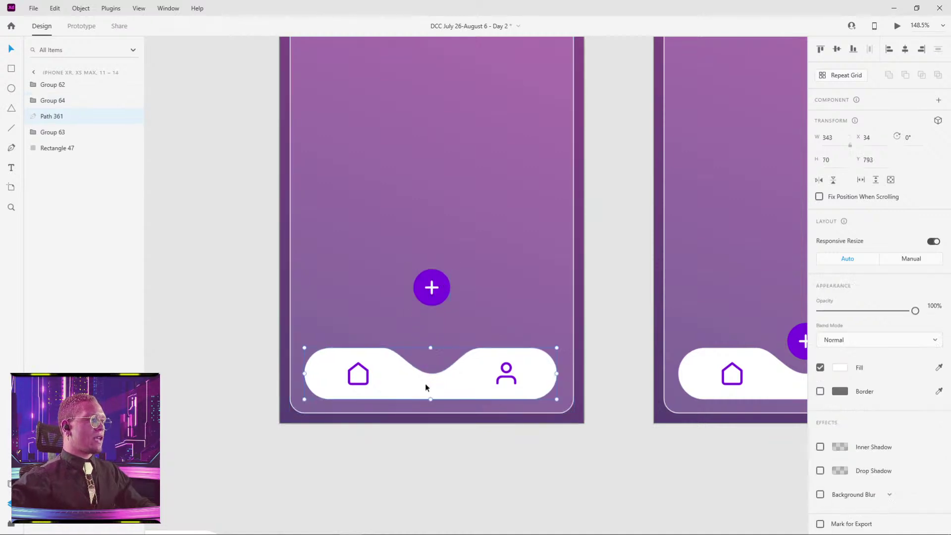
{"action": "double_click", "coordinate": [425, 384]}
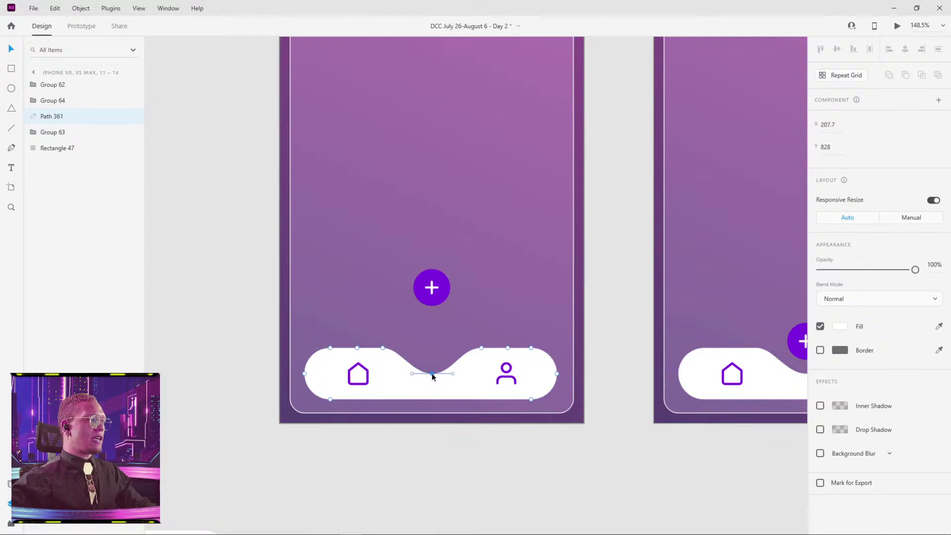
{"action": "left_click_drag", "start_coordinate": [432, 376], "coordinate": [432, 333]}
{"action": "double_click", "coordinate": [431, 333]}
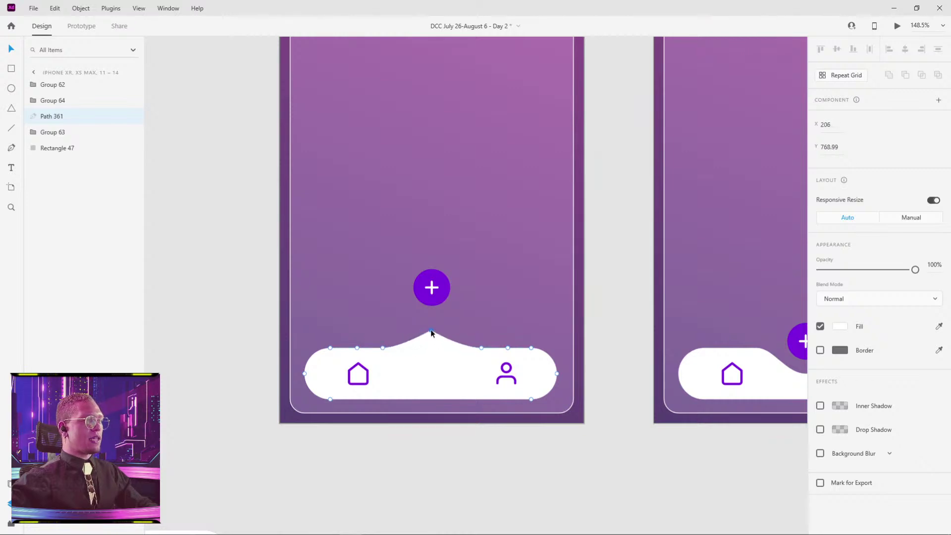
{"action": "left_click_drag", "start_coordinate": [432, 332], "coordinate": [432, 332]}
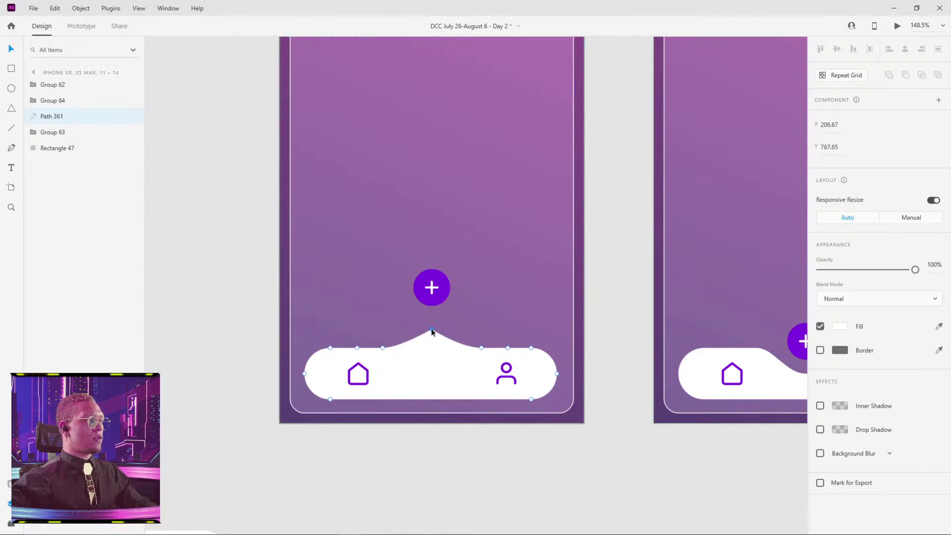
{"action": "left_click", "coordinate": [460, 454]}
Raise the plus button on artboard 11 – 15 to about Y 687 and align it vertically with the one on 11 – 14.
{"action": "left_click_drag", "start_coordinate": [584, 412], "coordinate": [414, 384]}
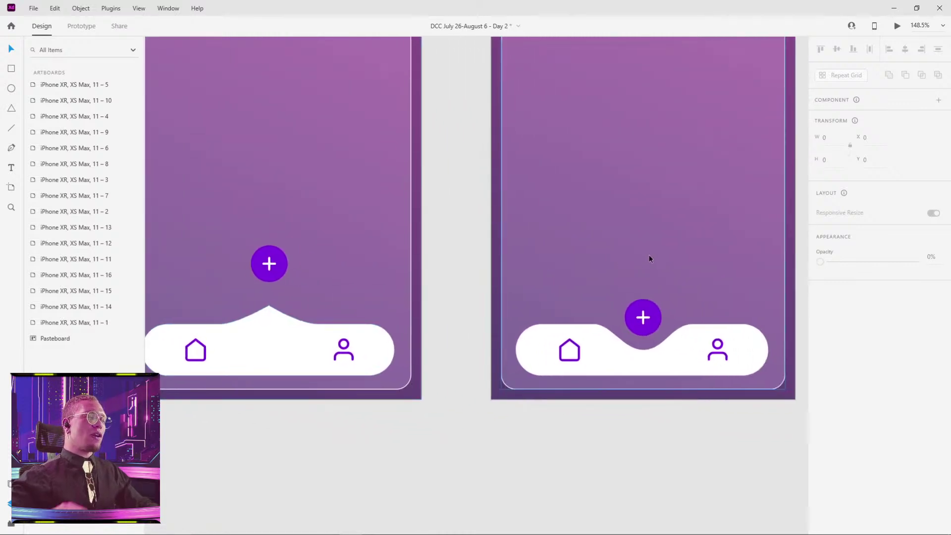
{"action": "left_click", "coordinate": [652, 312]}
{"action": "left_click", "coordinate": [286, 264]}
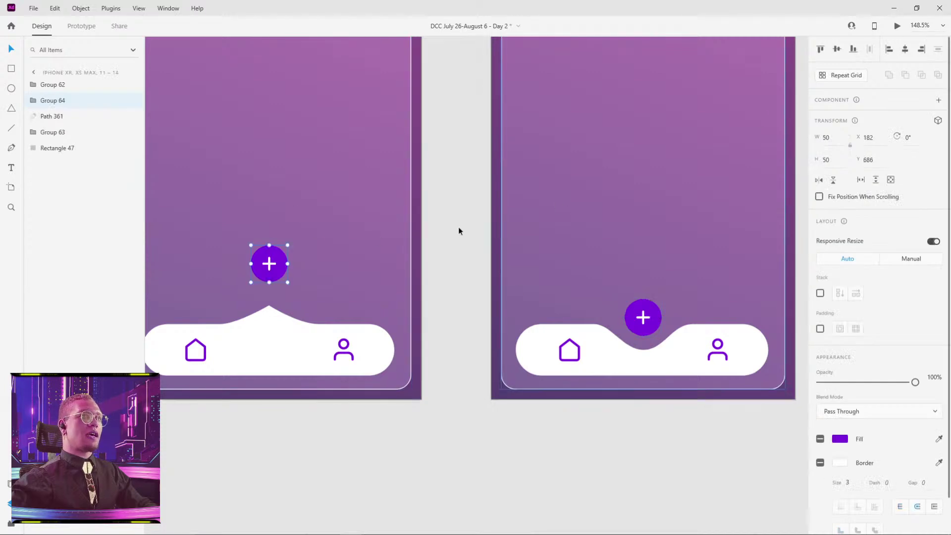
{"action": "left_click_drag", "start_coordinate": [653, 309], "coordinate": [653, 255]}
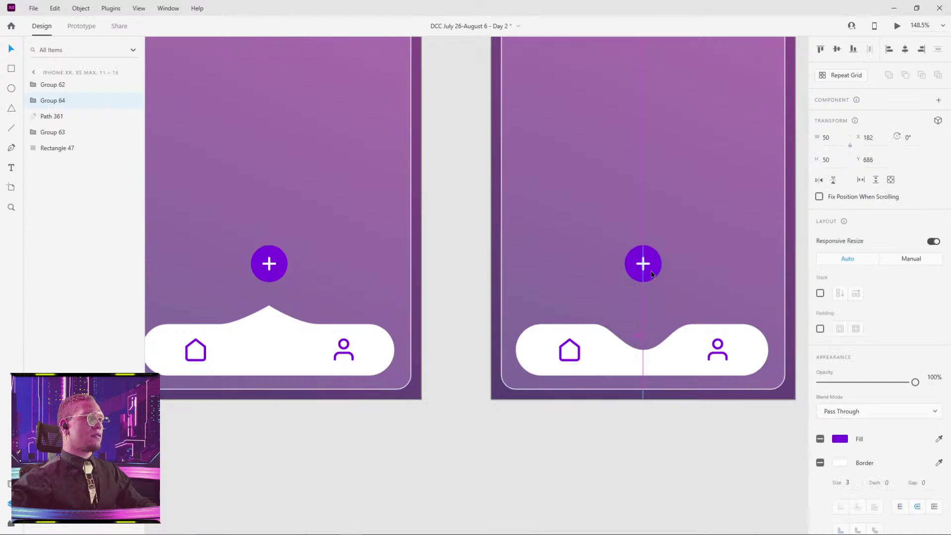
{"action": "left_click", "coordinate": [267, 261], "text": "shift"}
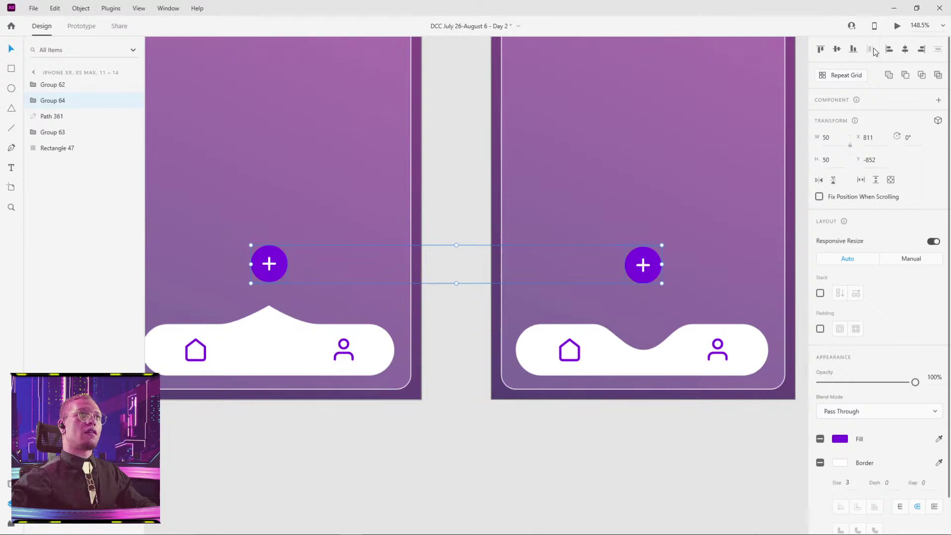
{"action": "left_click", "coordinate": [838, 49]}
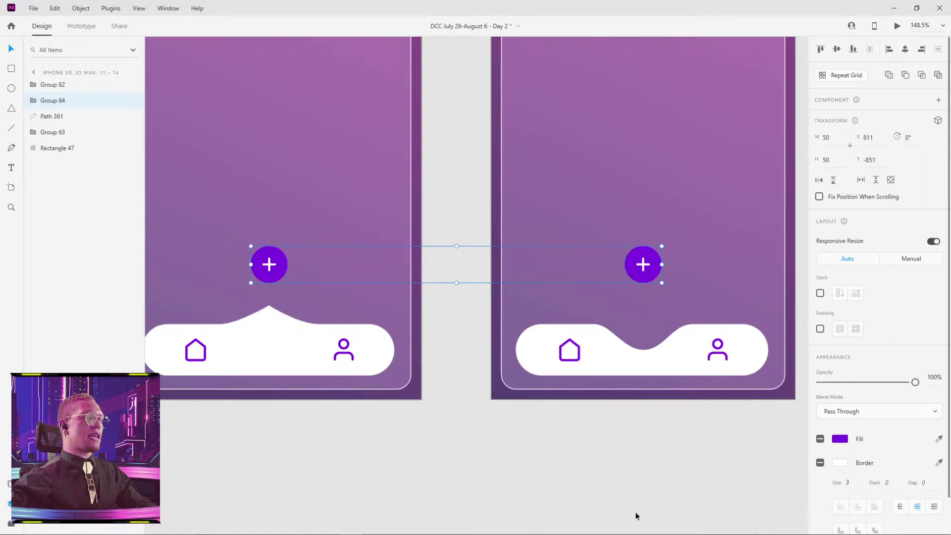
{"action": "left_click", "coordinate": [632, 492]}
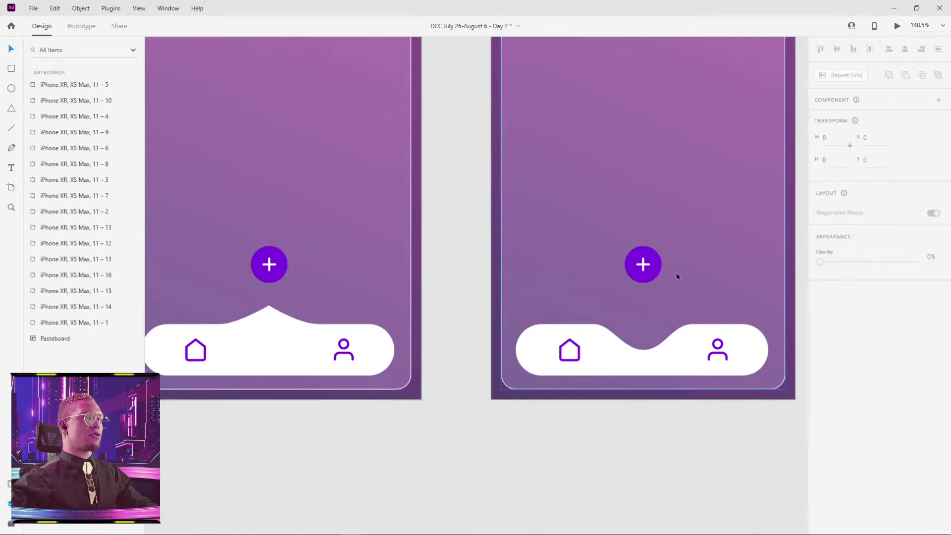
{"action": "double_click", "coordinate": [652, 272]}
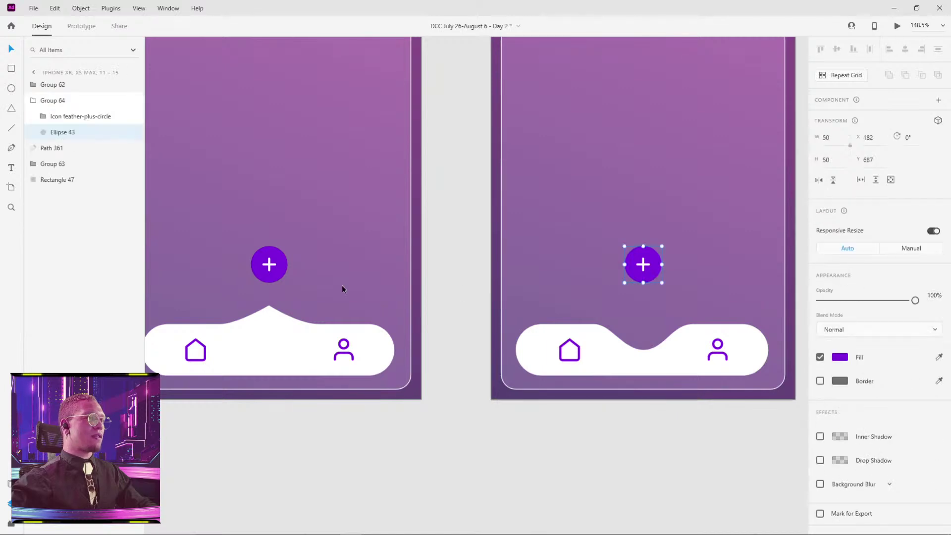
{"action": "left_click", "coordinate": [254, 263], "text": "shift"}
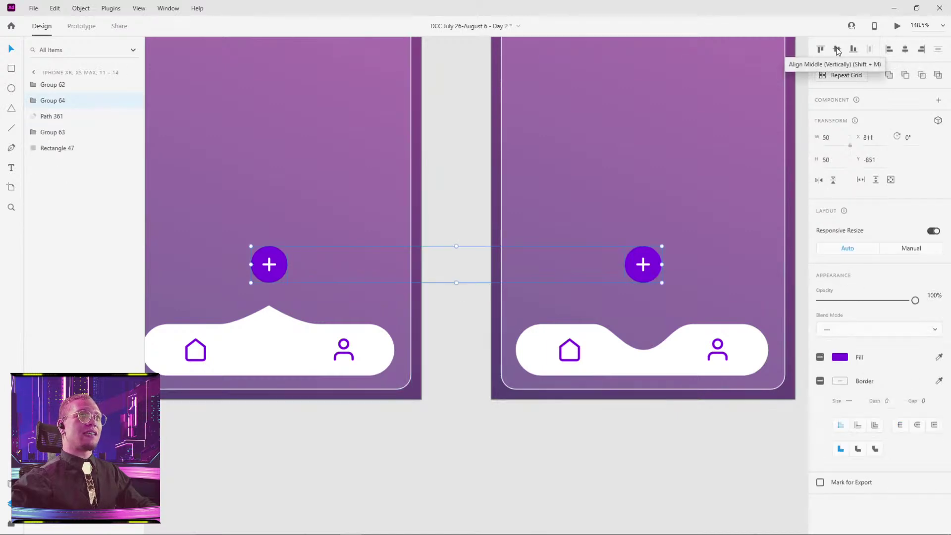
{"action": "left_click", "coordinate": [587, 466]}
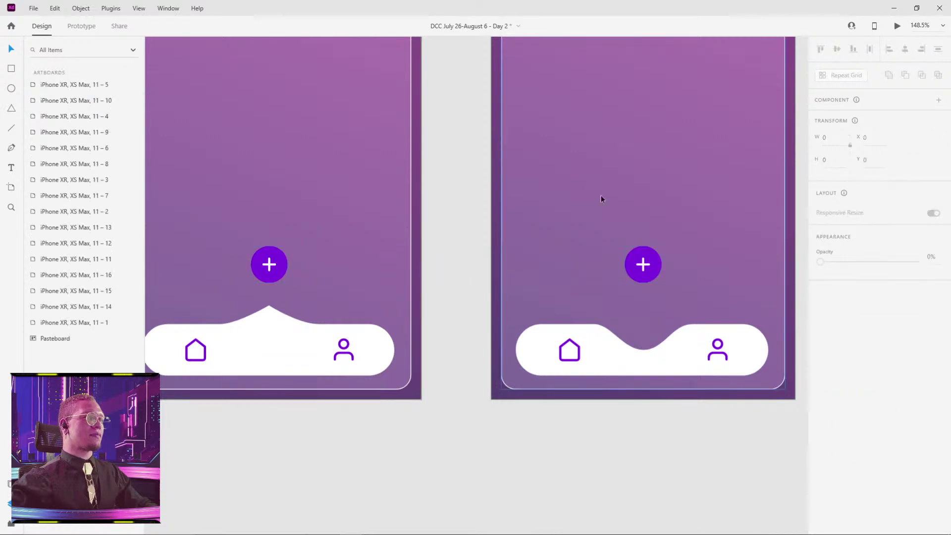
Raise the centre notch anchor of artboard 11 – 15's navigation bar to about Y 812 and convert it to a sharp corner.
{"action": "left_click", "coordinate": [637, 358]}
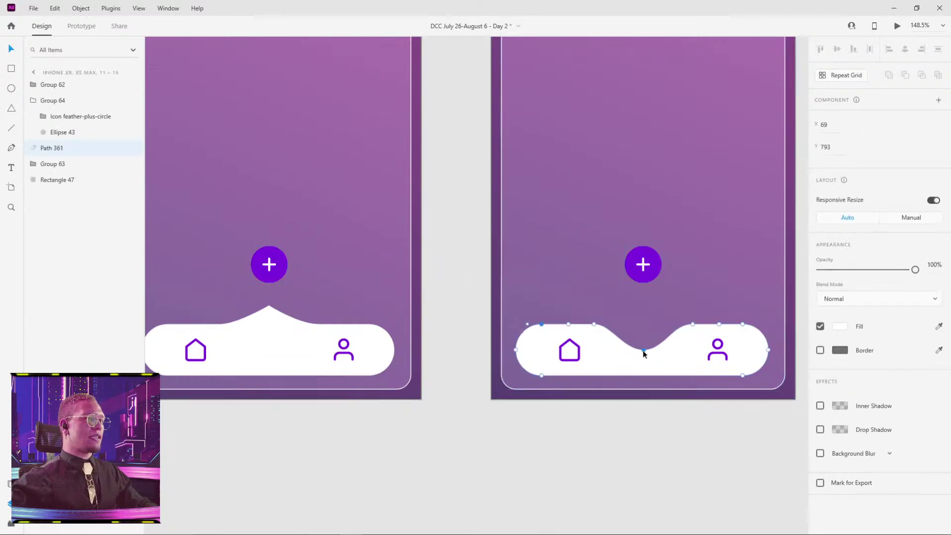
{"action": "left_click_drag", "start_coordinate": [644, 350], "coordinate": [643, 325]}
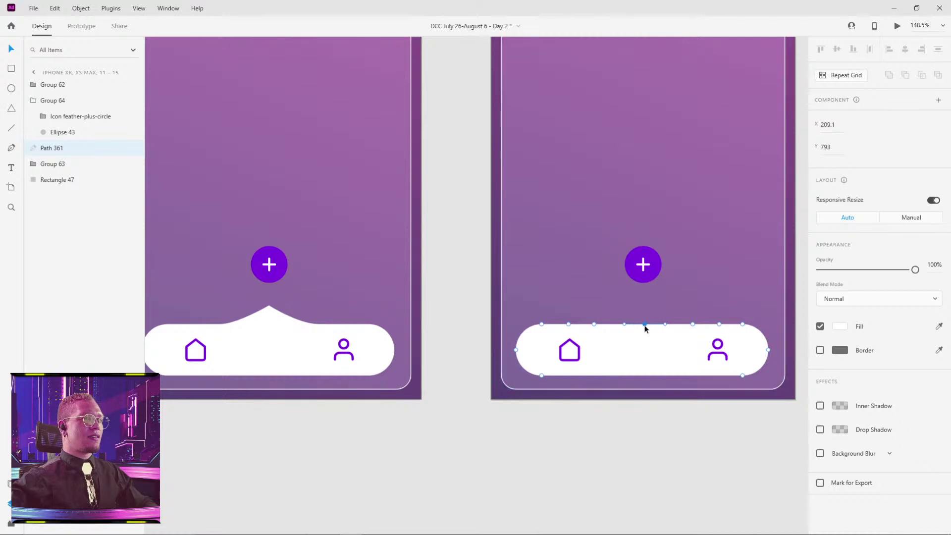
{"action": "left_click_drag", "start_coordinate": [645, 326], "coordinate": [645, 339]}
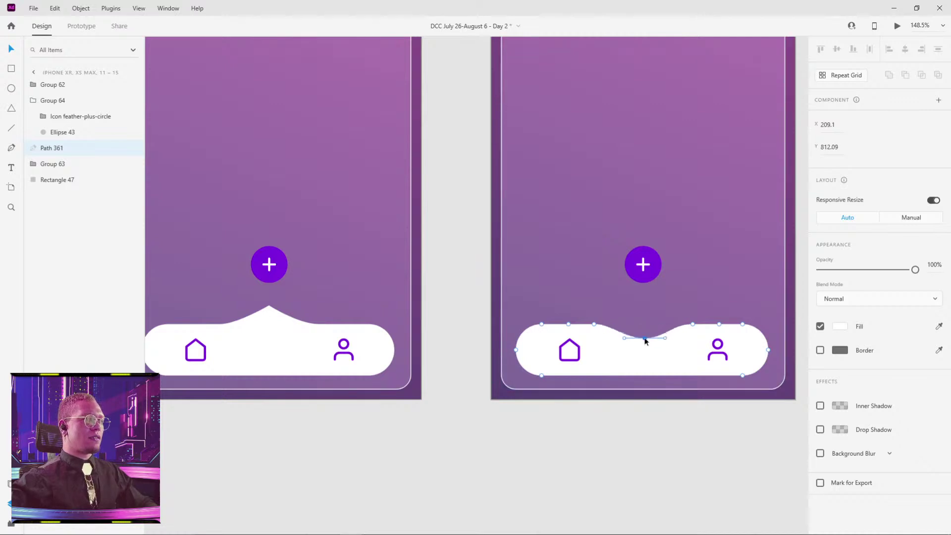
{"action": "double_click", "coordinate": [645, 339]}
{"action": "key", "text": "Escape"}
{"action": "left_click", "coordinate": [639, 425]}
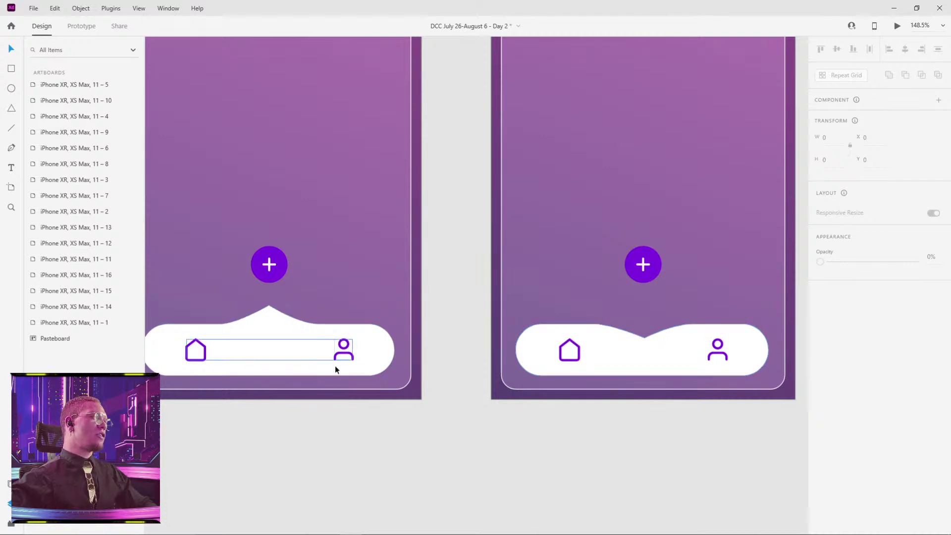
Compare the plus button and navigation bar shape on artboard 11 – 1 with those on 11 – 14.
{"action": "left_click_drag", "start_coordinate": [240, 369], "coordinate": [173, 384]}
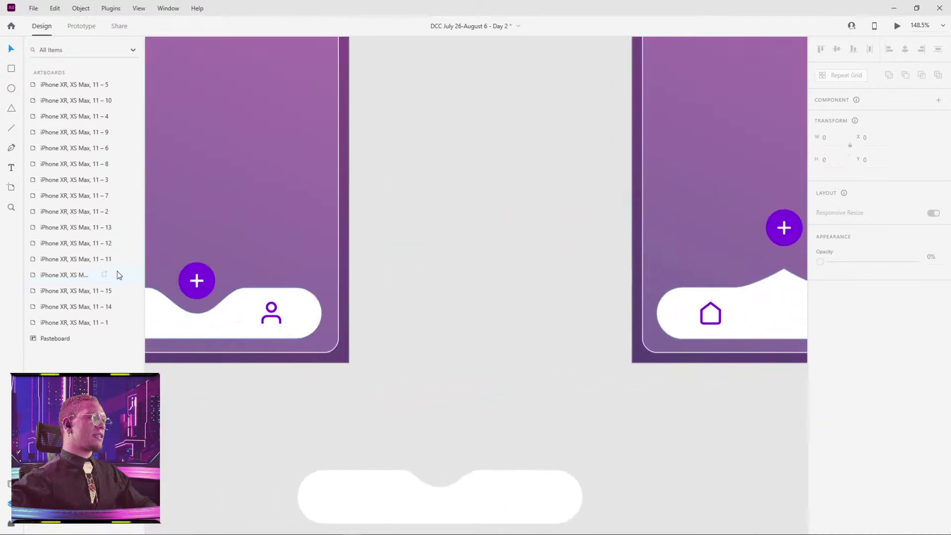
{"action": "left_click", "coordinate": [195, 280]}
{"action": "left_click_drag", "start_coordinate": [464, 301], "coordinate": [316, 318]}
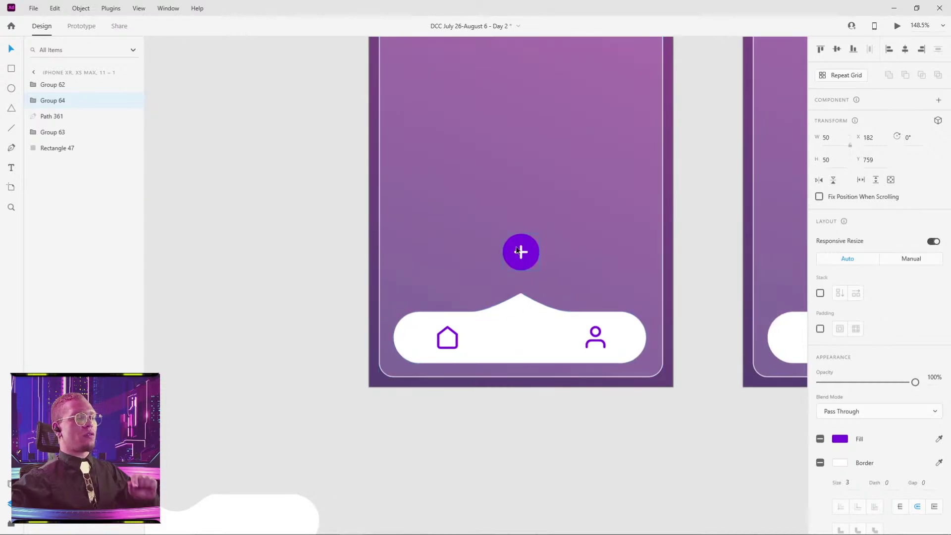
Raise the plus button on artboard 11 – 16 to about Y 695.
{"action": "left_click_drag", "start_coordinate": [674, 308], "coordinate": [594, 305]}
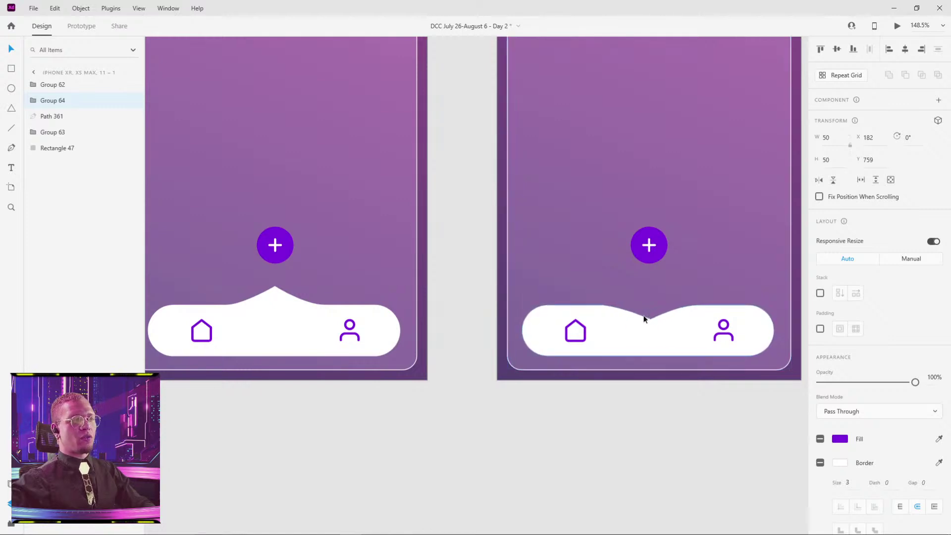
{"action": "scroll", "coordinate": [742, 323], "scroll_direction": "right", "scroll_amount": 10}
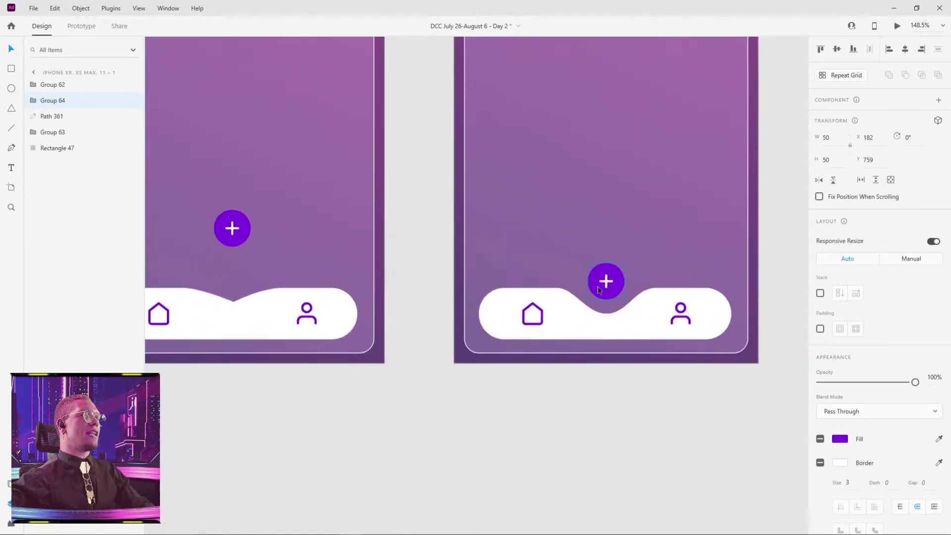
{"action": "left_click_drag", "start_coordinate": [605, 289], "coordinate": [606, 239]}
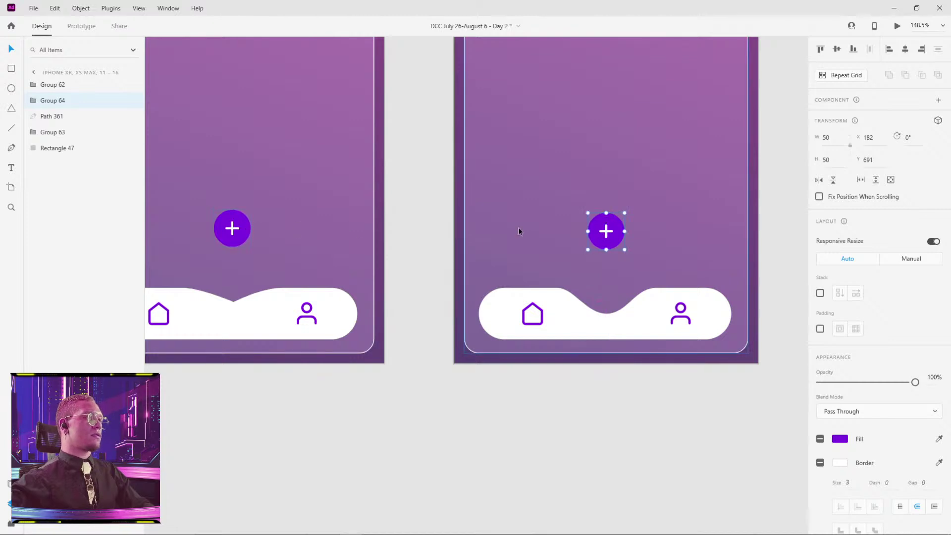
{"action": "key", "text": "ctrl+z"}
{"action": "left_click_drag", "start_coordinate": [590, 262], "coordinate": [590, 215]}
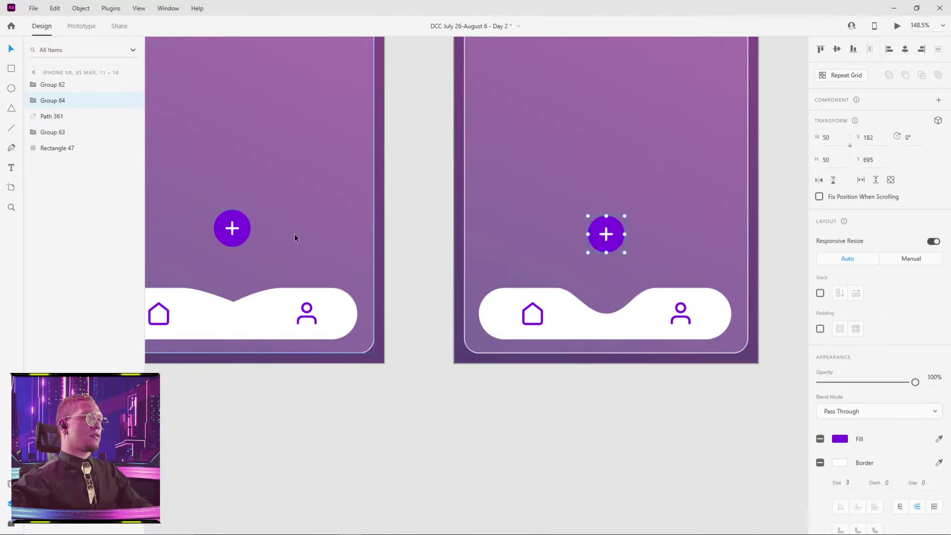
Align the plus buttons on artboards 11 – 14, 11 – 15 and 11 – 16 vertically and raise them together to about Y -864.
{"action": "scroll", "coordinate": [233, 234], "scroll_direction": "down", "scroll_amount": 3}
{"action": "scroll", "coordinate": [244, 233], "scroll_direction": "right", "scroll_amount": 2}
{"action": "scroll", "coordinate": [244, 233], "scroll_direction": "left", "scroll_amount": 1}
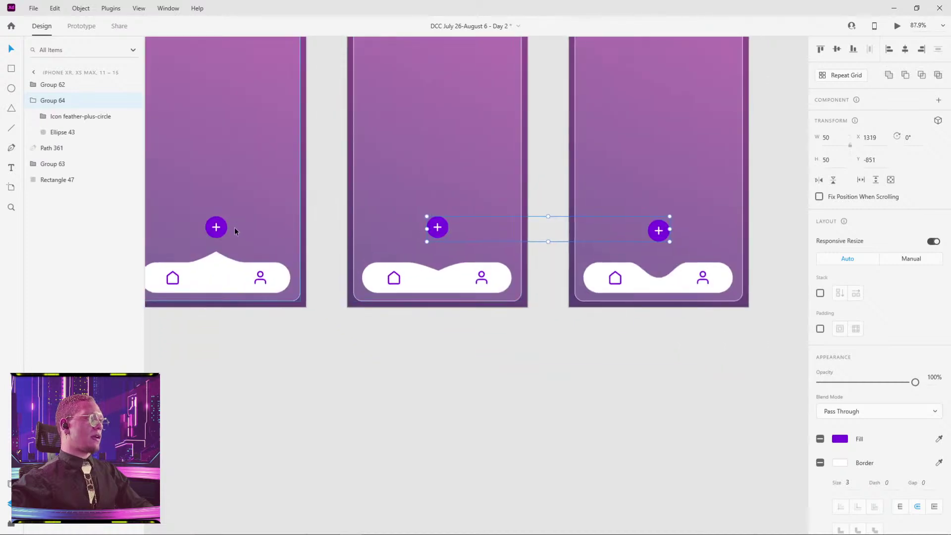
{"action": "left_click", "coordinate": [217, 228], "text": "shift"}
{"action": "left_click", "coordinate": [837, 50]}
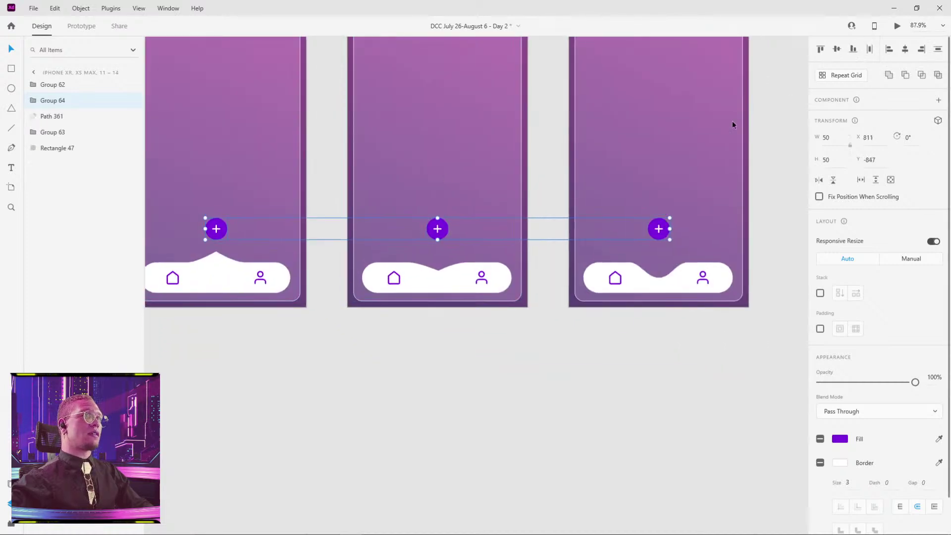
{"action": "left_click_drag", "start_coordinate": [661, 233], "coordinate": [662, 226]}
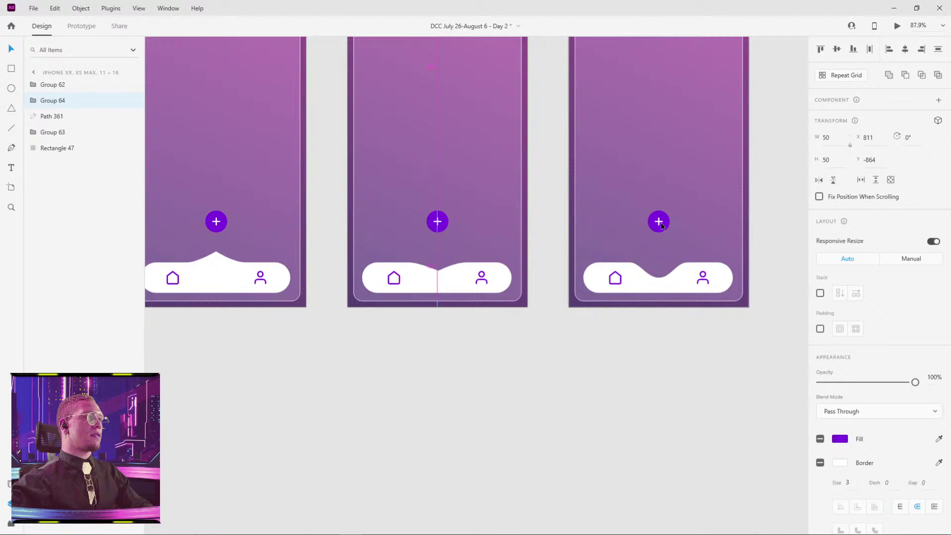
{"action": "left_click", "coordinate": [674, 352]}
Raise the centre notch anchor of artboard 11 – 16's navigation bar to about Y 782, forming a low peak.
{"action": "scroll", "coordinate": [654, 278], "scroll_direction": "up", "scroll_amount": 3}
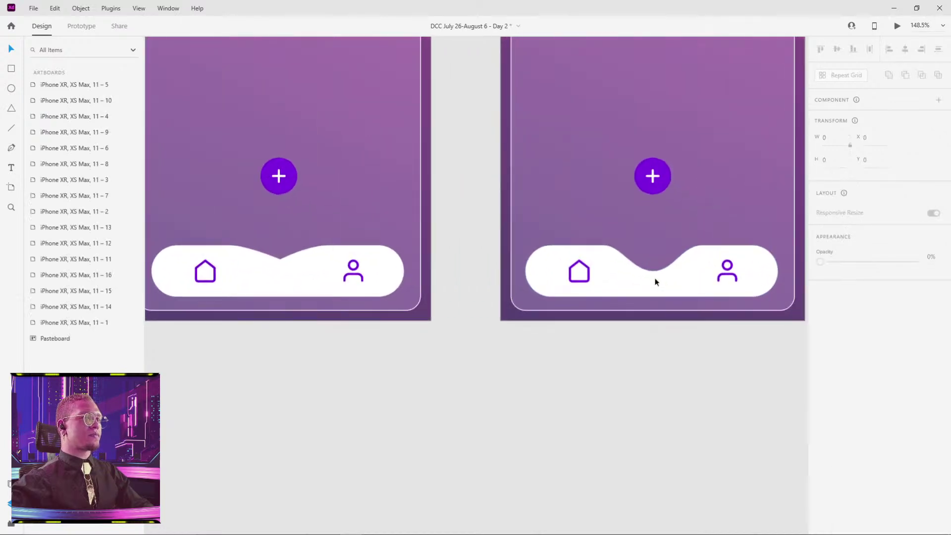
{"action": "left_click", "coordinate": [654, 278]}
{"action": "left_click_drag", "start_coordinate": [654, 272], "coordinate": [655, 240]}
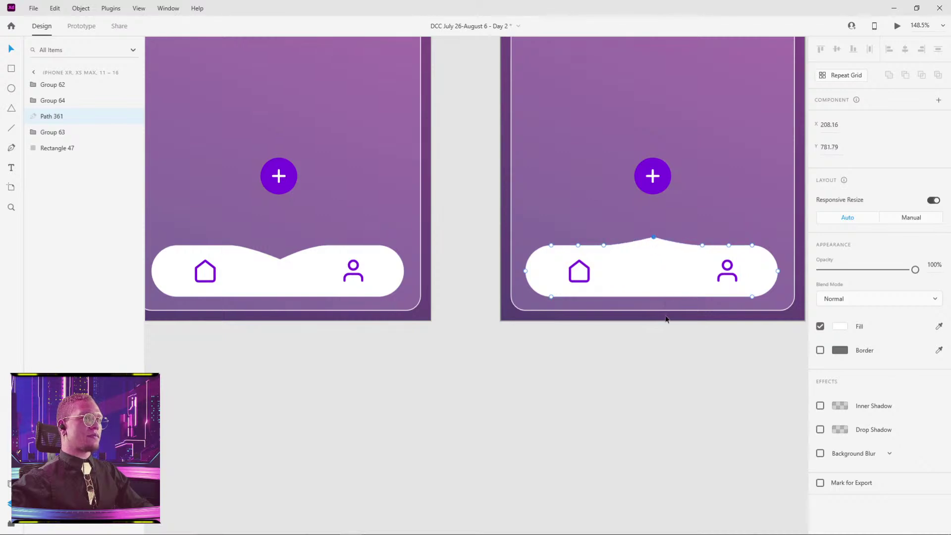
{"action": "left_click", "coordinate": [655, 341]}
Add a prototype interaction linking the plus button on artboard 11 – 1 to artboard 11 – 14.
{"action": "scroll", "coordinate": [570, 397], "scroll_direction": "down", "scroll_amount": 6}
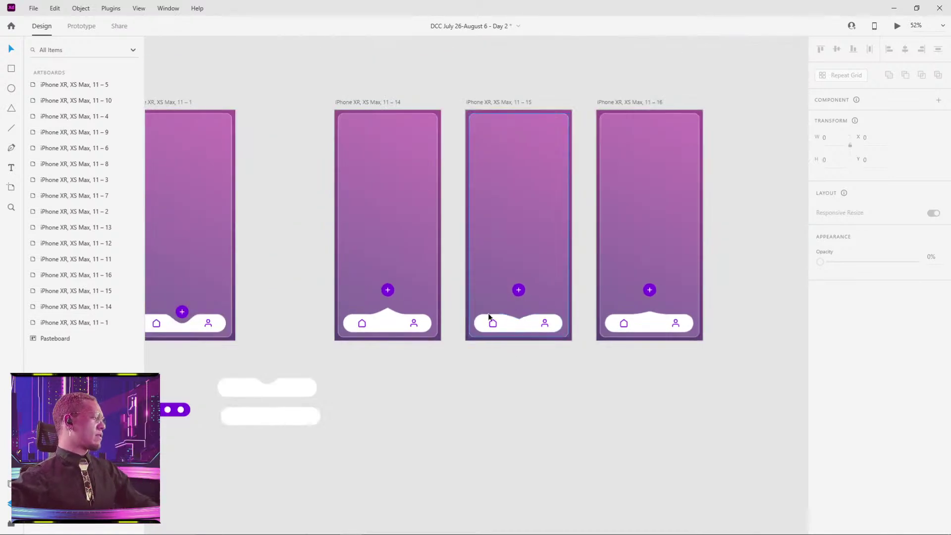
{"action": "scroll", "coordinate": [360, 348], "scroll_direction": "left", "scroll_amount": 5}
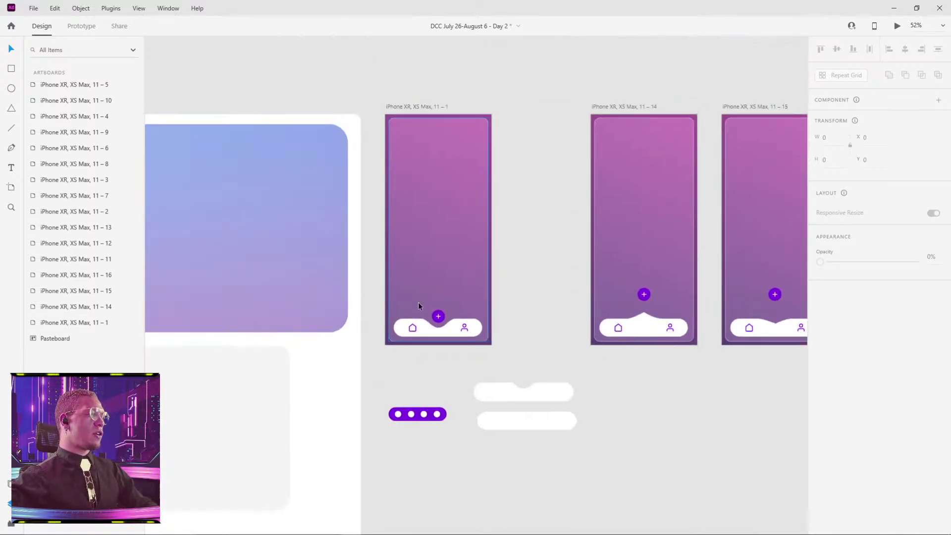
{"action": "left_click", "coordinate": [438, 315]}
{"action": "scroll", "coordinate": [439, 290], "scroll_direction": "up", "scroll_amount": 5}
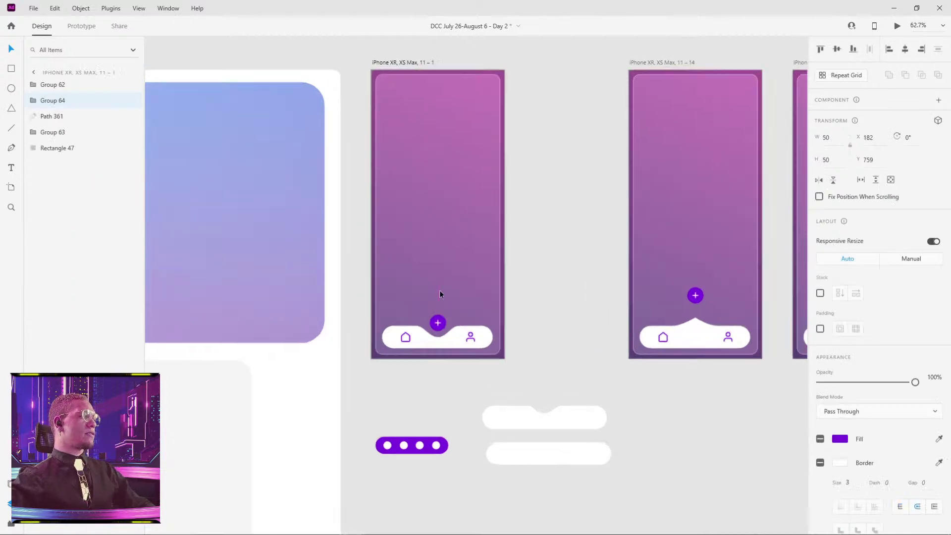
{"action": "scroll", "coordinate": [586, 304], "scroll_direction": "right", "scroll_amount": 1}
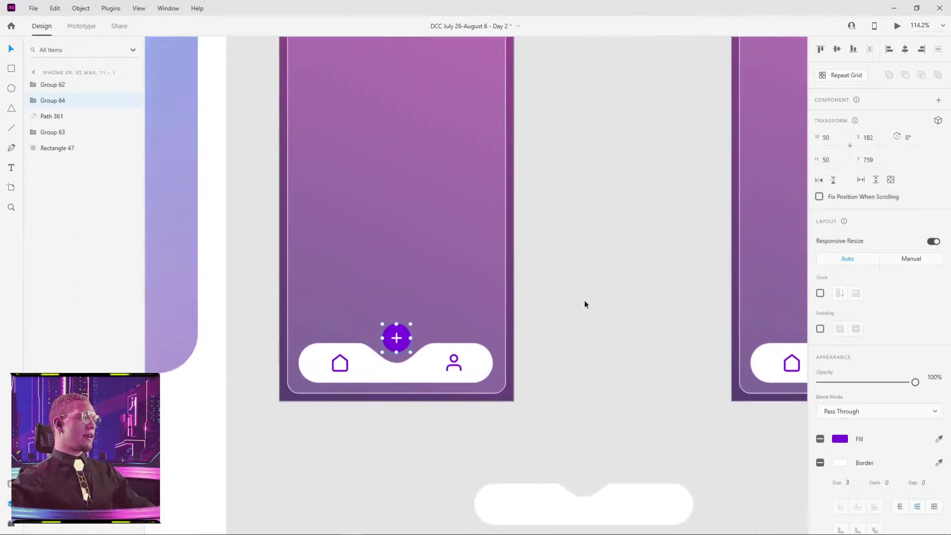
{"action": "left_click", "coordinate": [82, 26]}
{"action": "scroll", "coordinate": [412, 213], "scroll_direction": "right", "scroll_amount": 4}
{"action": "scroll", "coordinate": [412, 213], "scroll_direction": "right", "scroll_amount": 3}
{"action": "scroll", "coordinate": [412, 213], "scroll_direction": "down", "scroll_amount": 1}
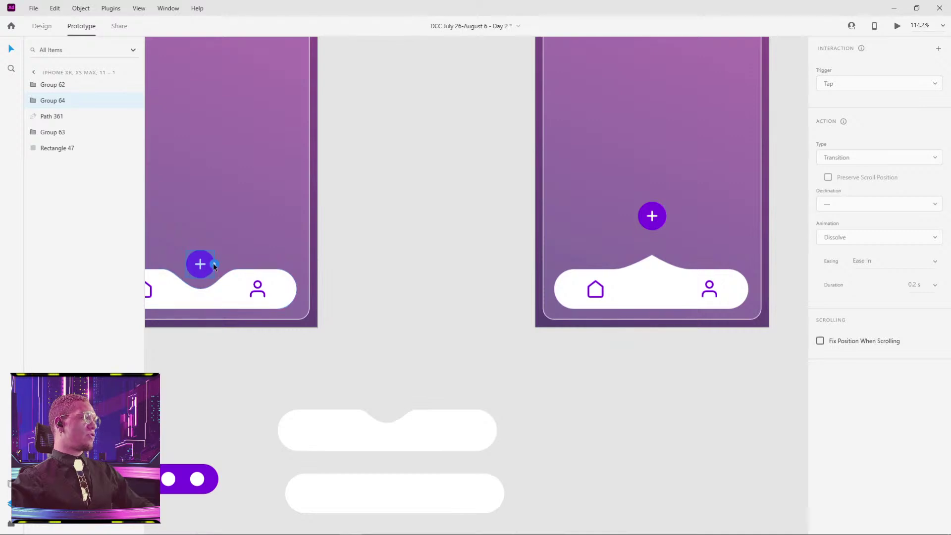
{"action": "left_click_drag", "start_coordinate": [214, 263], "coordinate": [570, 130]}
Set the plus button's interaction to Auto-Animate with Snap easing and a duration of 0.4 s.
{"action": "scroll", "coordinate": [489, 229], "scroll_direction": "down", "scroll_amount": 3}
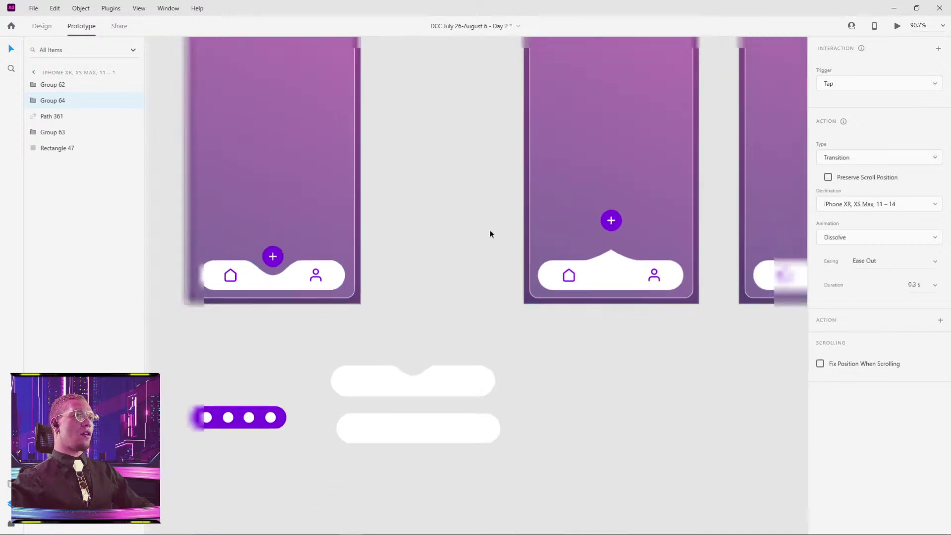
{"action": "scroll", "coordinate": [312, 314], "scroll_direction": "right", "scroll_amount": 1}
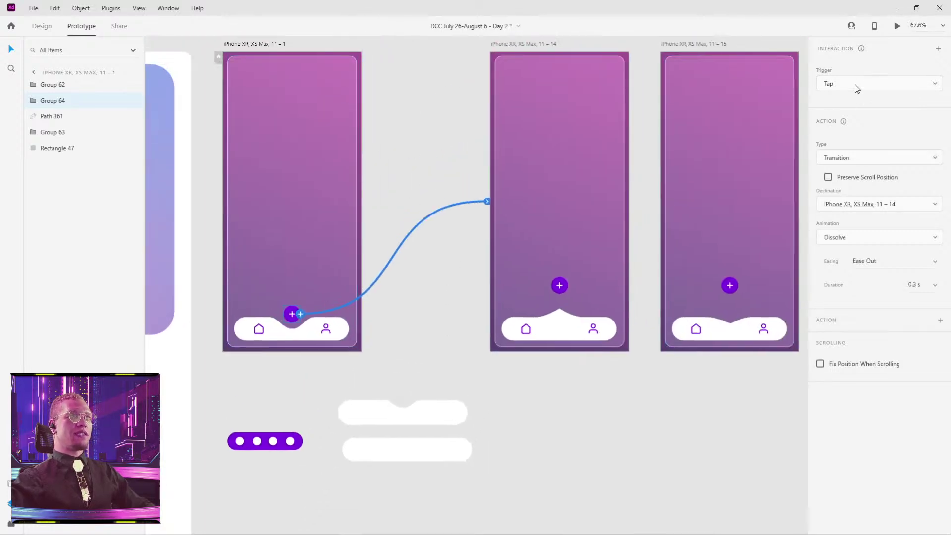
{"action": "left_click", "coordinate": [853, 156]}
{"action": "left_click", "coordinate": [850, 158]}
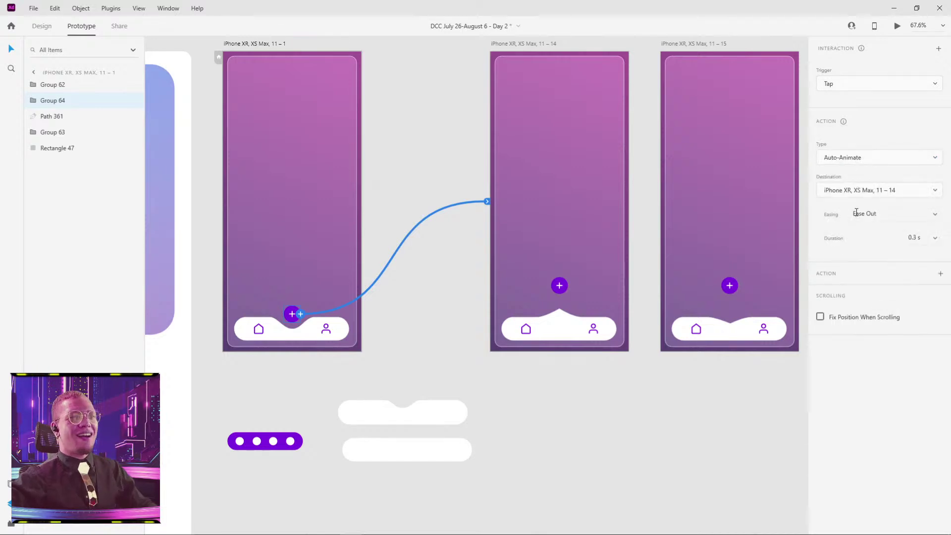
{"action": "left_click", "coordinate": [935, 215]}
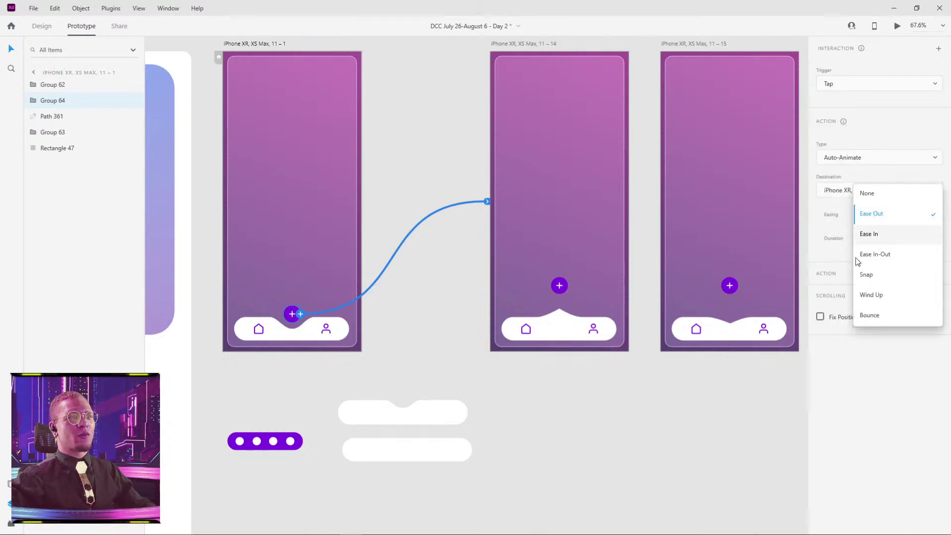
{"action": "left_click", "coordinate": [867, 274]}
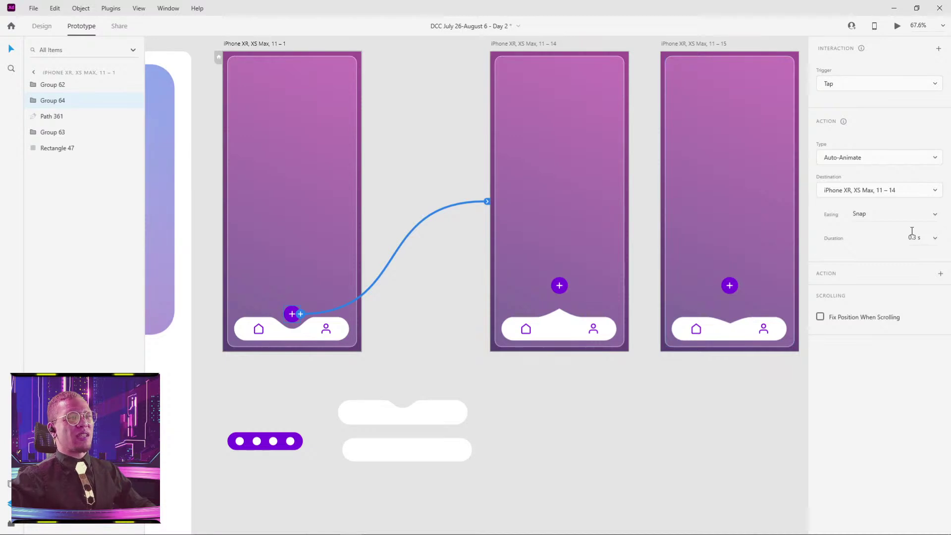
{"action": "left_click", "coordinate": [936, 240]}
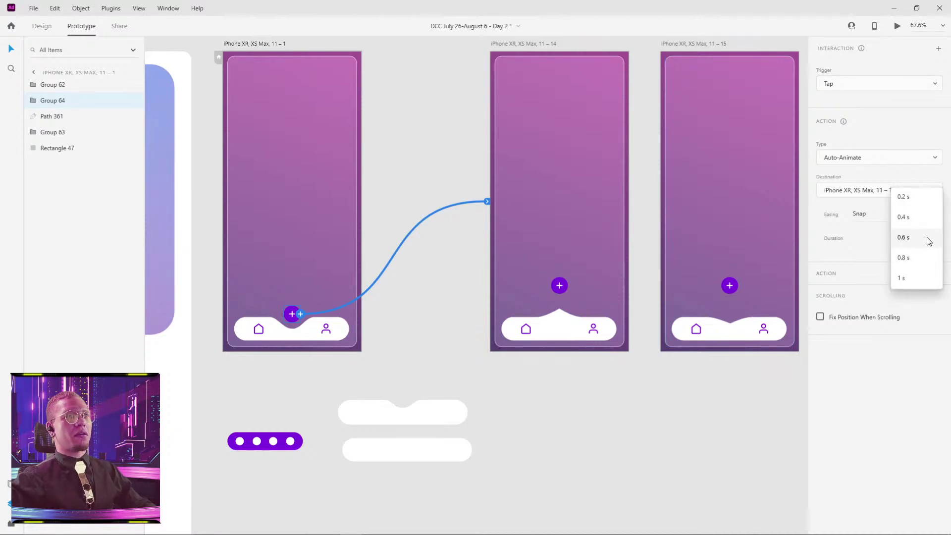
{"action": "left_click", "coordinate": [903, 217]}
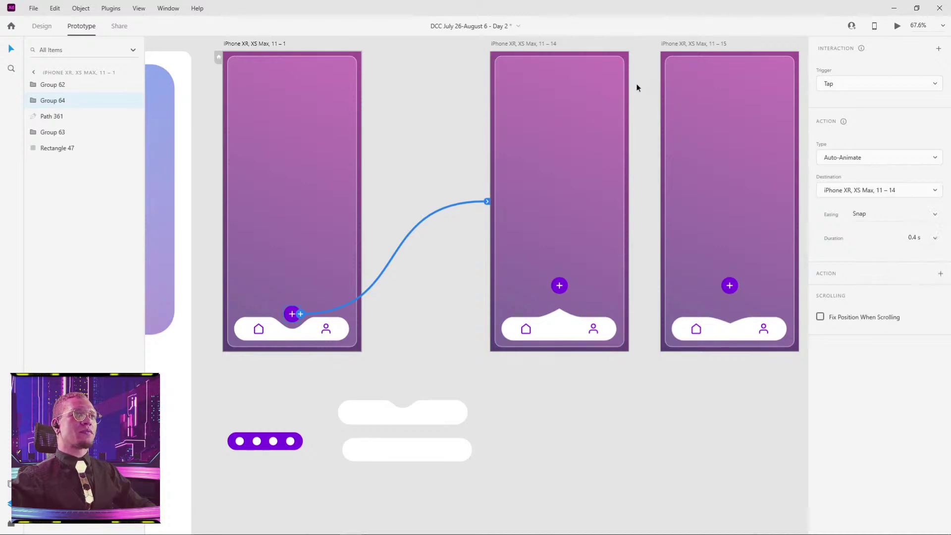
Link artboard 11 – 14 to artboard 11 – 15 with the same Auto-Animate settings and set its trigger to Time.
{"action": "left_click_drag", "start_coordinate": [632, 88], "coordinate": [545, 172]}
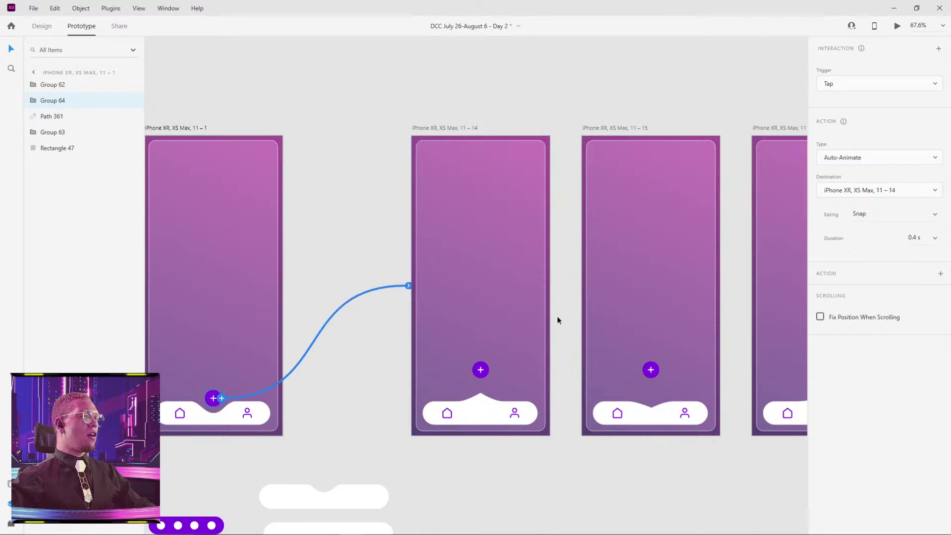
{"action": "left_click_drag", "start_coordinate": [553, 286], "coordinate": [447, 270]}
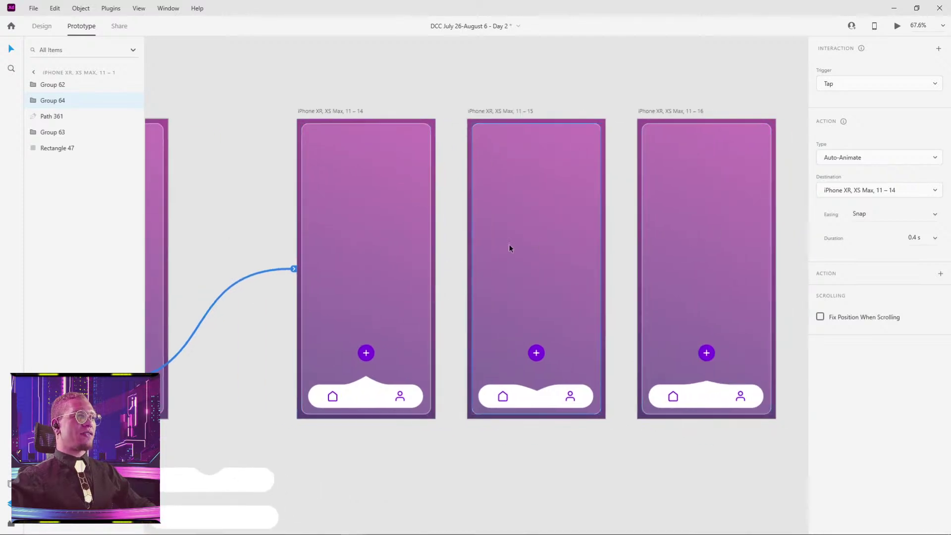
{"action": "left_click", "coordinate": [350, 112]}
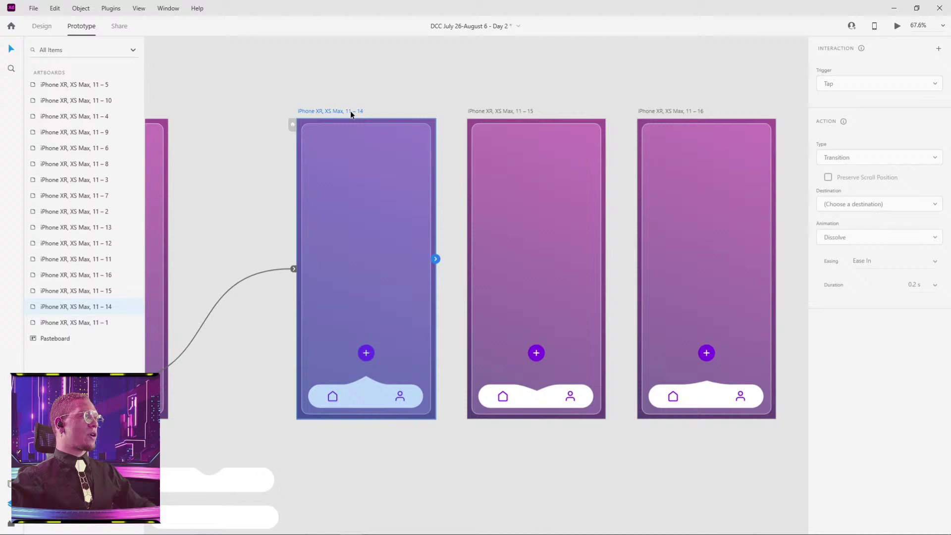
{"action": "left_click", "coordinate": [203, 215]}
{"action": "left_click", "coordinate": [367, 358]}
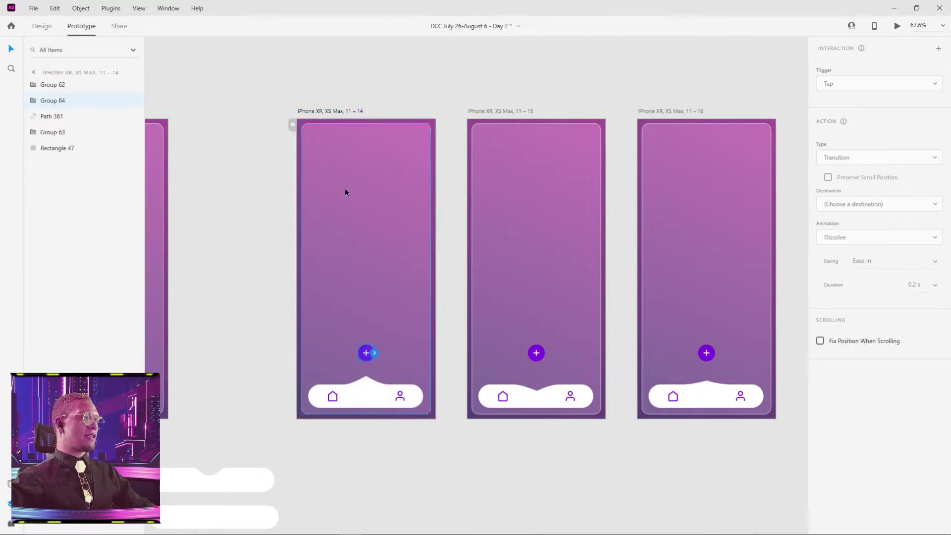
{"action": "left_click", "coordinate": [334, 111]}
{"action": "left_click_drag", "start_coordinate": [439, 257], "coordinate": [548, 253]}
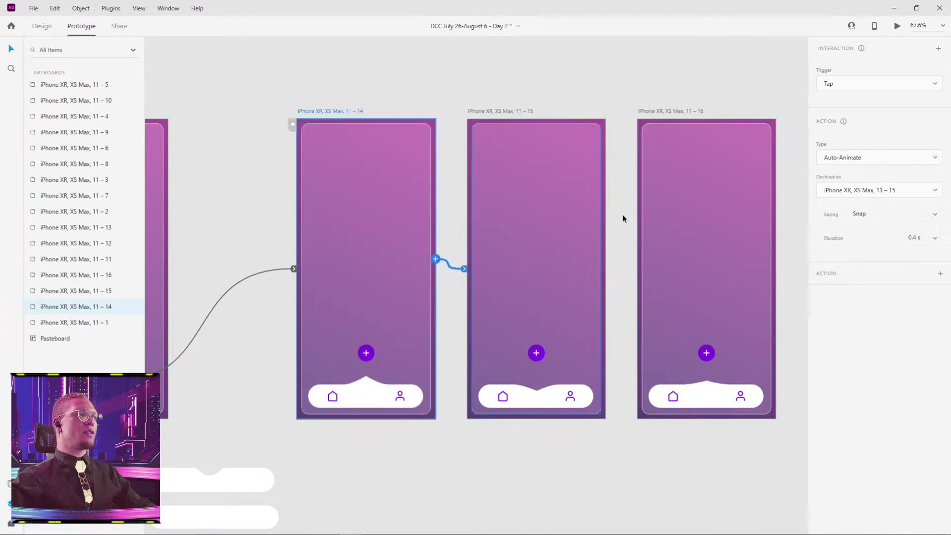
{"action": "left_click", "coordinate": [841, 84]}
{"action": "left_click", "coordinate": [837, 124]}
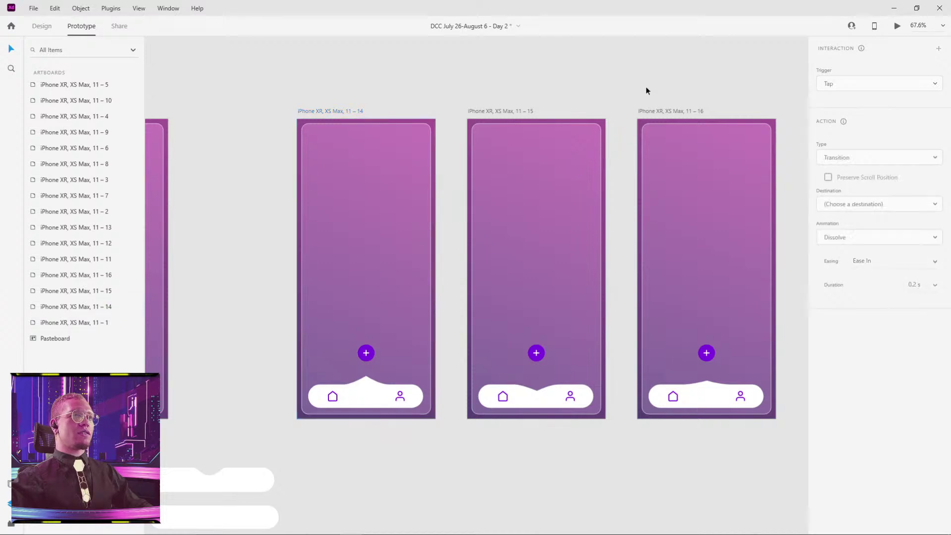
Link artboard 11 – 15 to artboard 11 – 16 with a Time-triggered Auto-Animate interaction.
{"action": "scroll", "coordinate": [644, 89], "scroll_direction": "right", "scroll_amount": 4}
{"action": "left_click", "coordinate": [417, 119]}
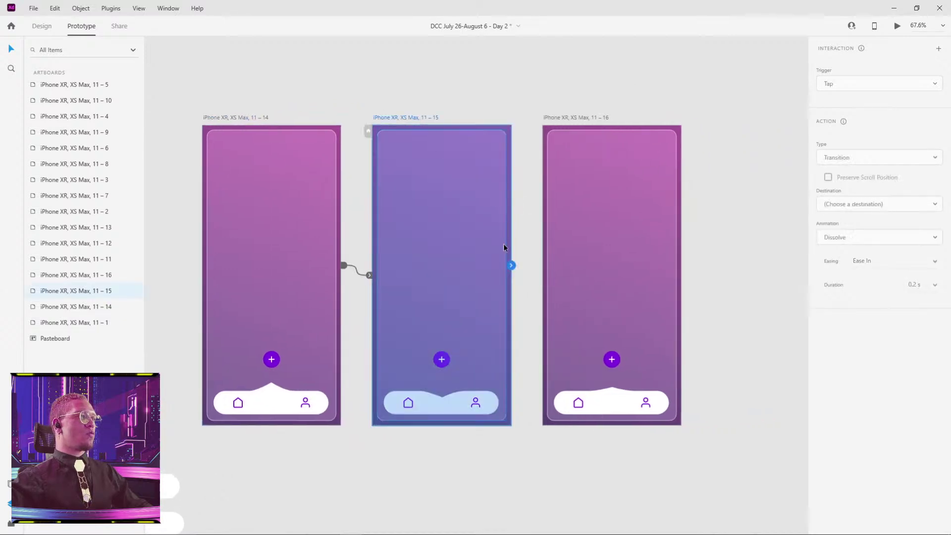
{"action": "left_click_drag", "start_coordinate": [530, 267], "coordinate": [563, 258]}
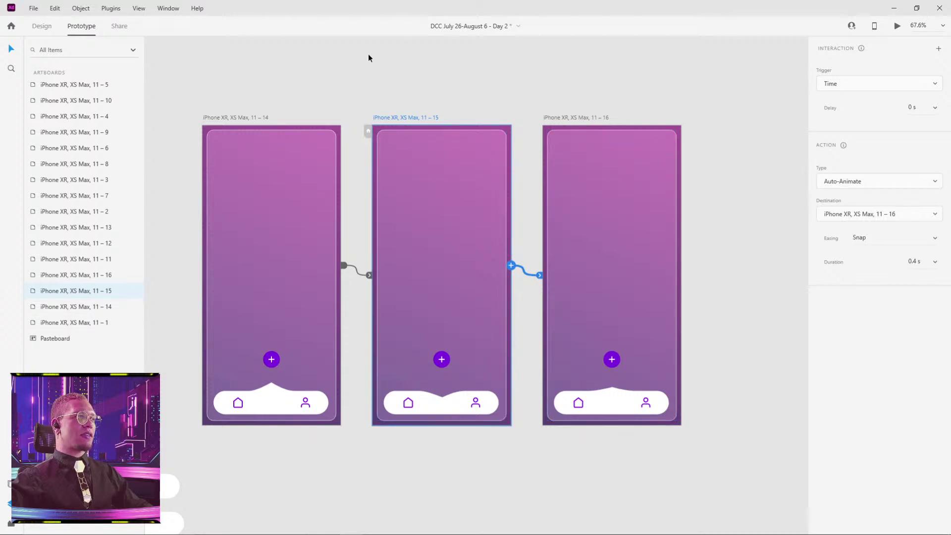
{"action": "key", "text": "ctrl+z"}
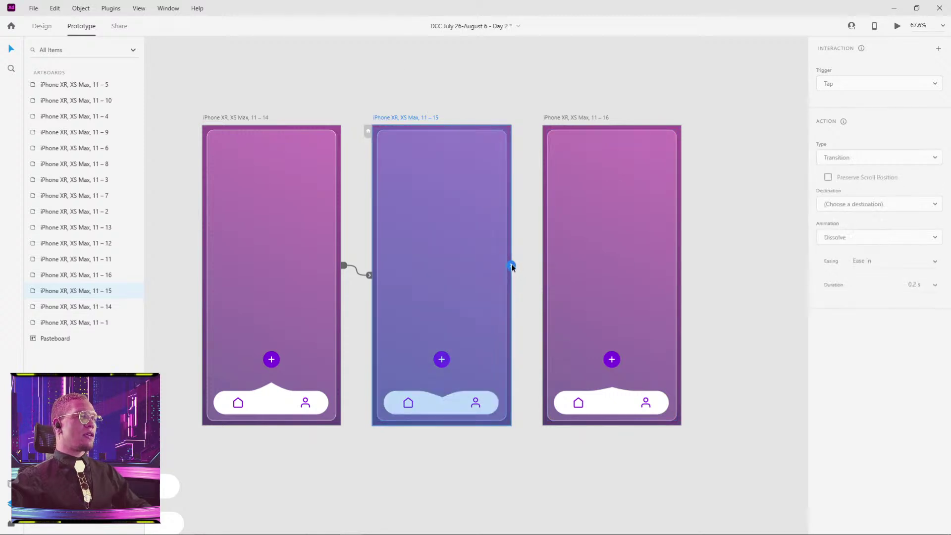
{"action": "left_click_drag", "start_coordinate": [524, 254], "coordinate": [564, 240]}
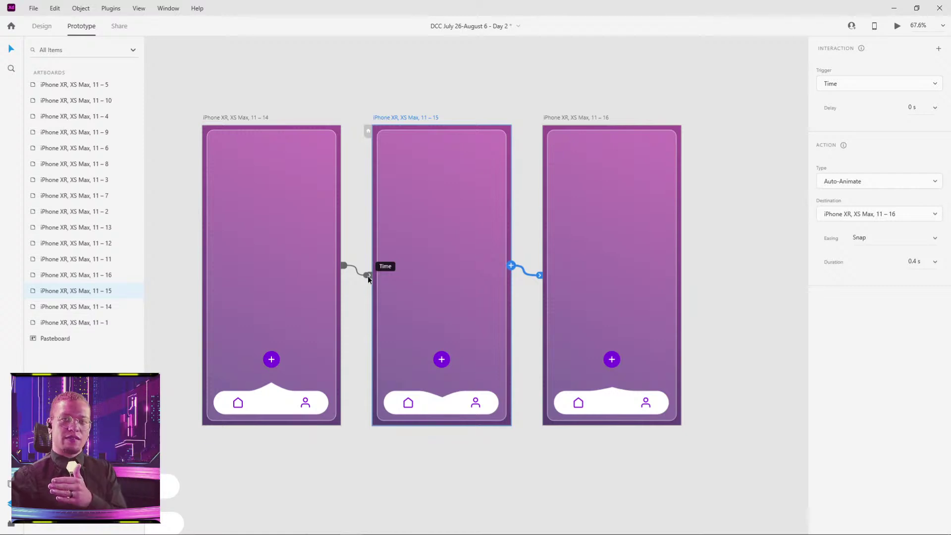
Review the prototype interactions of artboards 11 – 14 and 11 – 15, and return to artboard 11 – 1.
{"action": "left_click", "coordinate": [246, 117]}
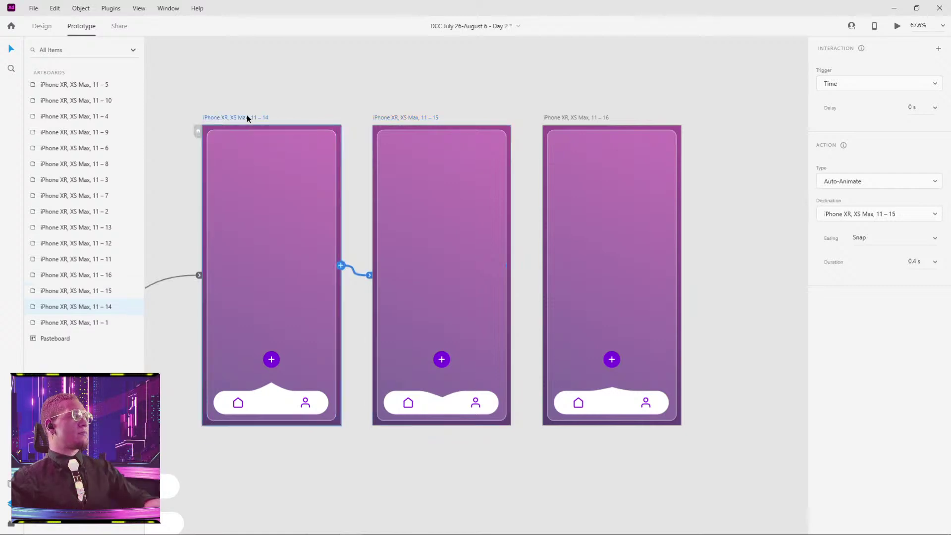
{"action": "left_click", "coordinate": [391, 118]}
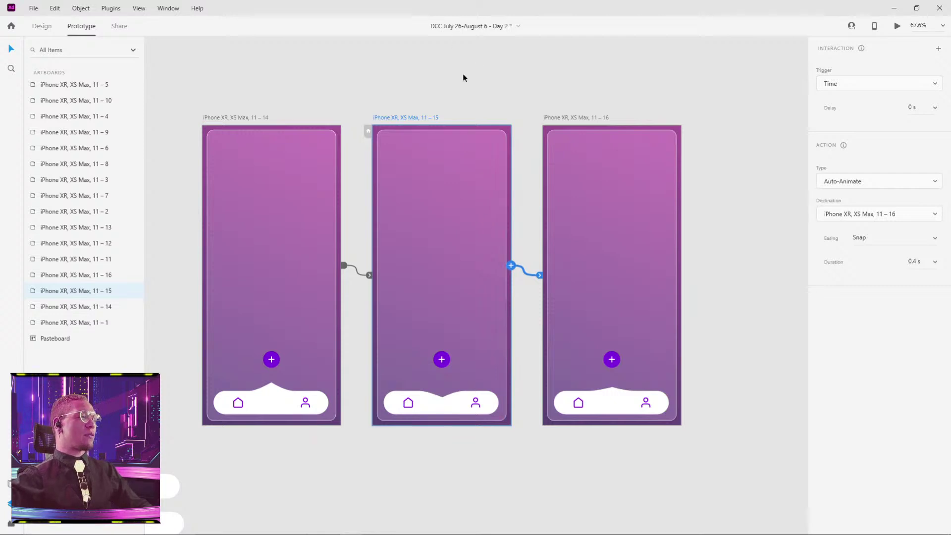
{"action": "key", "text": "ctrl+z"}
{"action": "scroll", "coordinate": [436, 114], "scroll_direction": "left", "scroll_amount": 5}
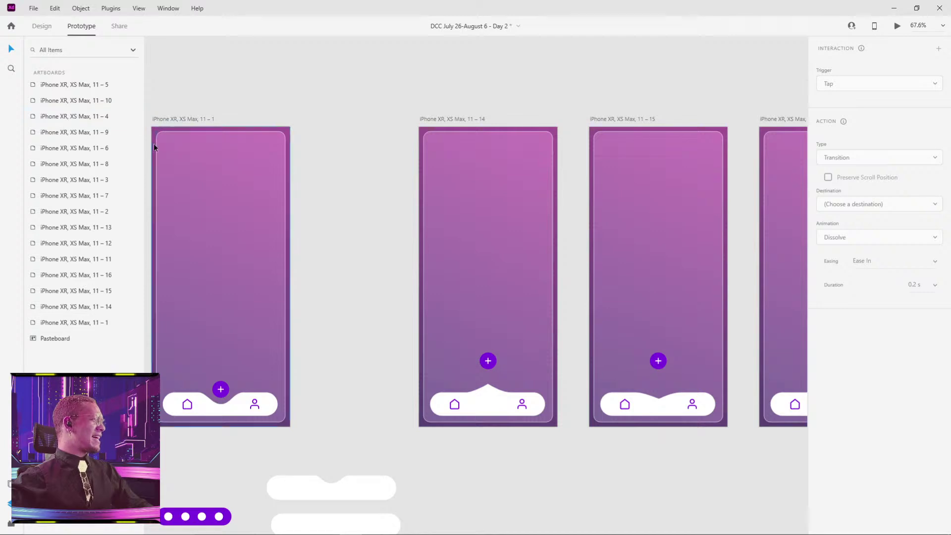
{"action": "left_click", "coordinate": [176, 120]}
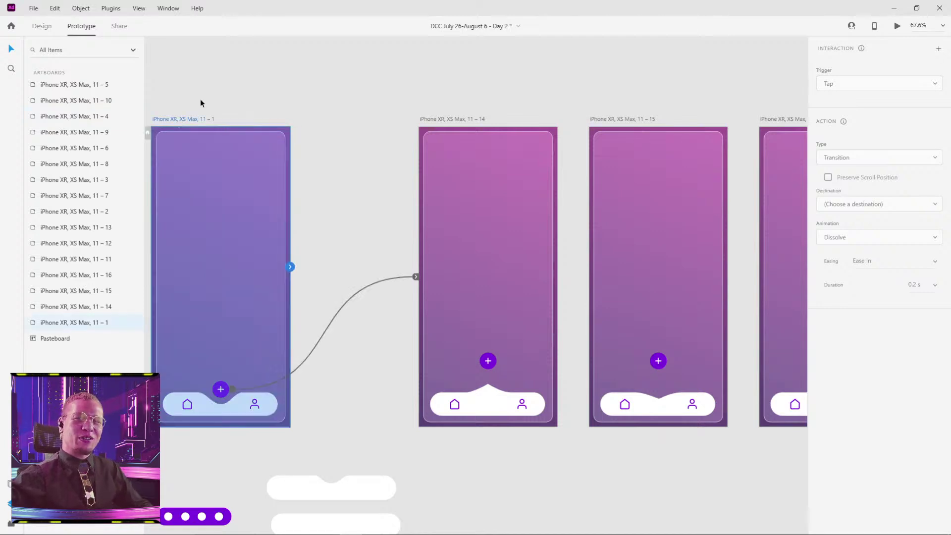
Preview the prototype from artboard 11 – 1, test the plus button's animation, and close the preview.
{"action": "left_click", "coordinate": [898, 28]}
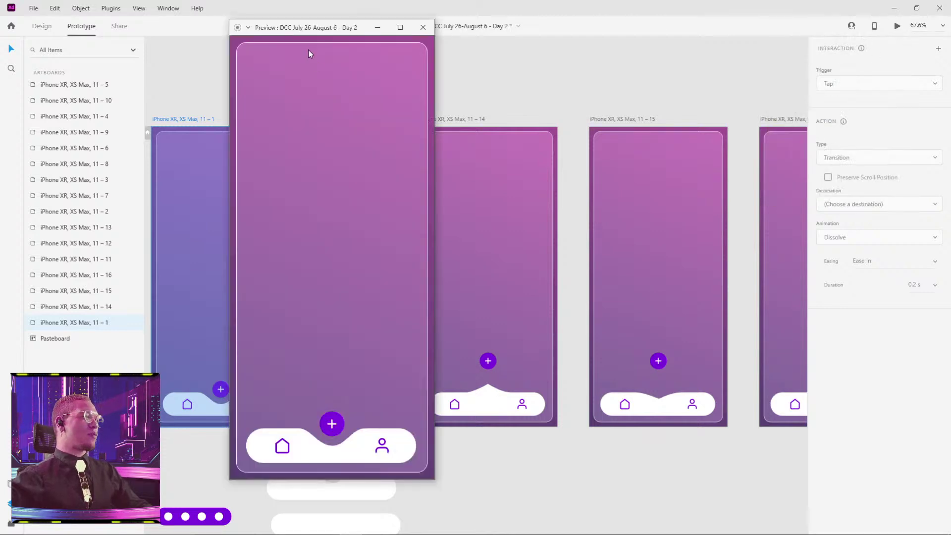
{"action": "left_click_drag", "start_coordinate": [310, 27], "coordinate": [385, 42]}
{"action": "left_click", "coordinate": [408, 436]}
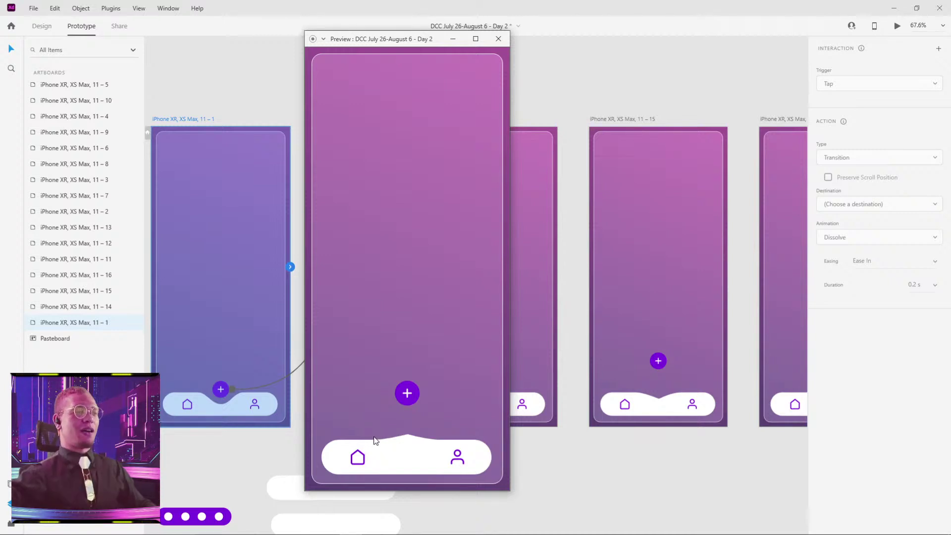
{"action": "left_click", "coordinate": [498, 40]}
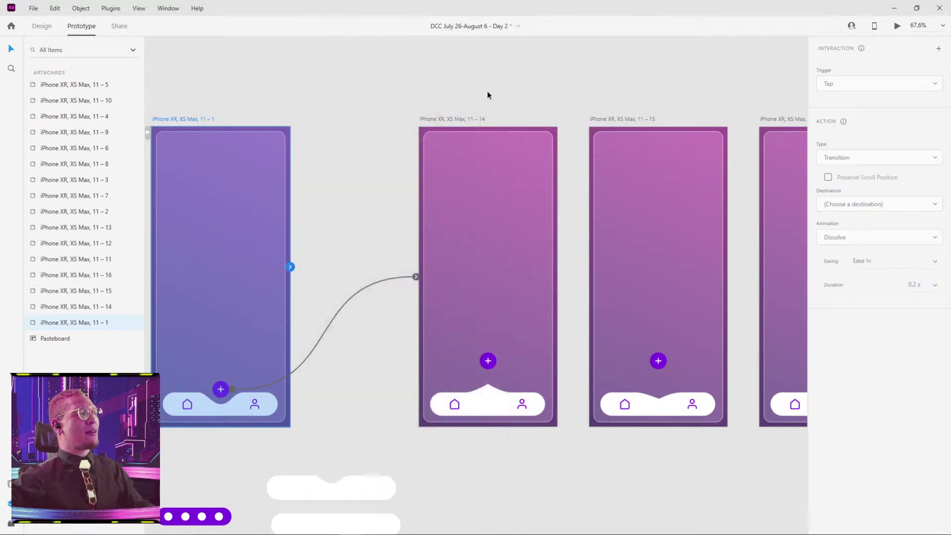
Examine the navigation bar shape on artboard 11 – 14 in Design mode.
{"action": "left_click", "coordinate": [492, 409]}
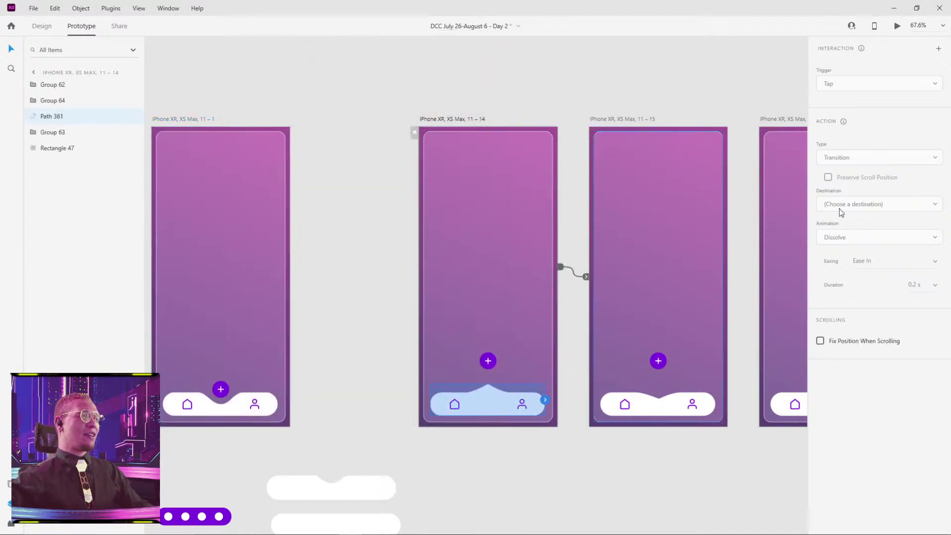
{"action": "left_click", "coordinate": [45, 27]}
{"action": "scroll", "coordinate": [492, 232], "scroll_direction": "down", "scroll_amount": 3}
{"action": "scroll", "coordinate": [493, 232], "scroll_direction": "right", "scroll_amount": 3}
{"action": "left_click", "coordinate": [423, 373]}
{"action": "left_click", "coordinate": [408, 331]}
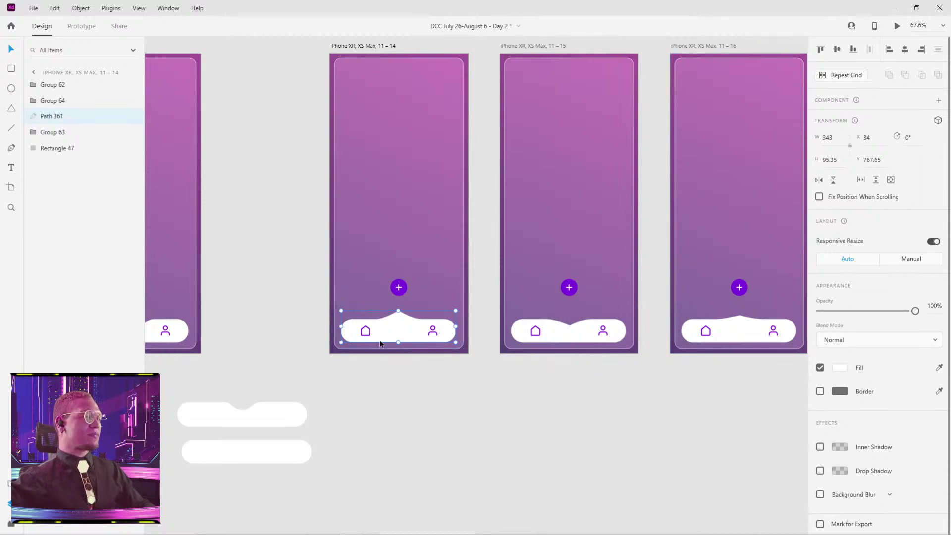
{"action": "key", "text": "Escape"}
{"action": "left_click", "coordinate": [402, 338]}
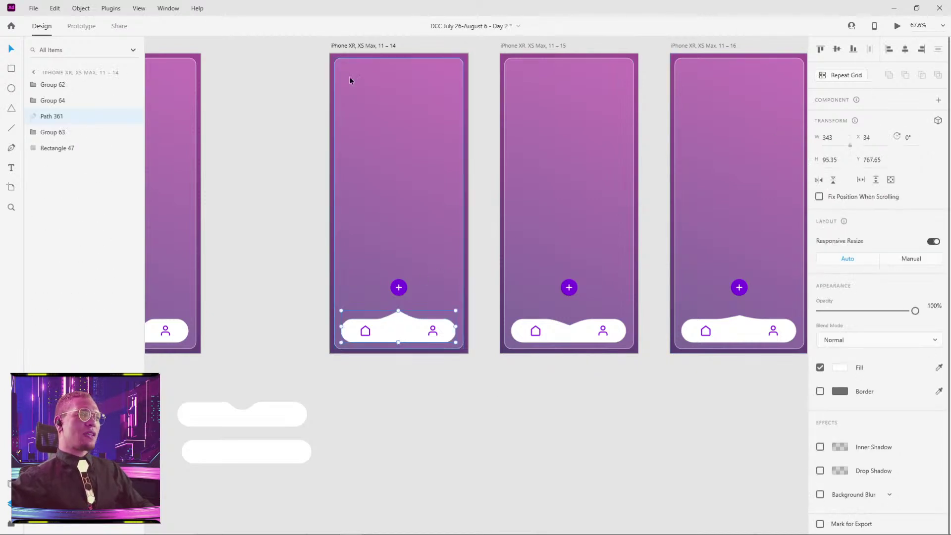
Set the duration of artboard 11 – 14's timed Auto-Animate interaction to 0.2 s in Prototype mode.
{"action": "left_click", "coordinate": [79, 25]}
{"action": "left_click", "coordinate": [360, 45]}
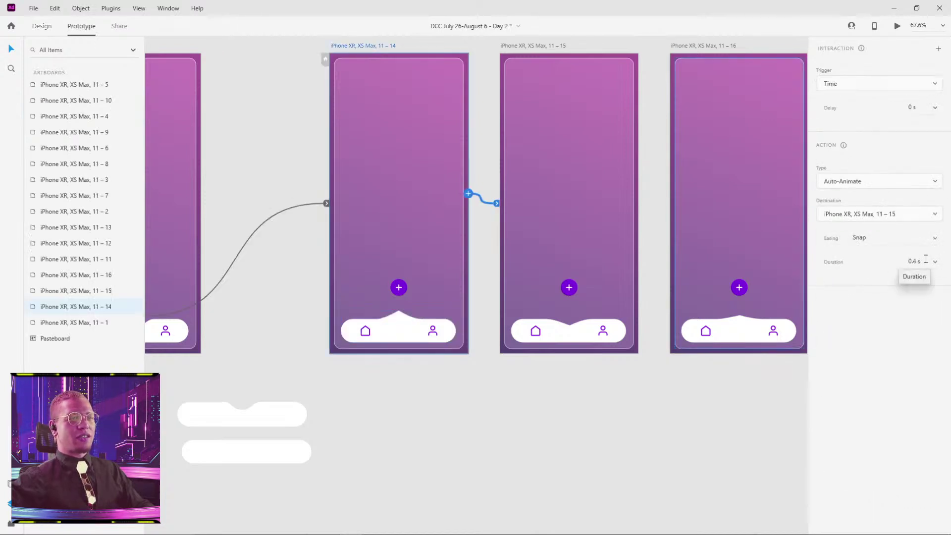
{"action": "left_click", "coordinate": [934, 261]}
{"action": "left_click", "coordinate": [913, 242]}
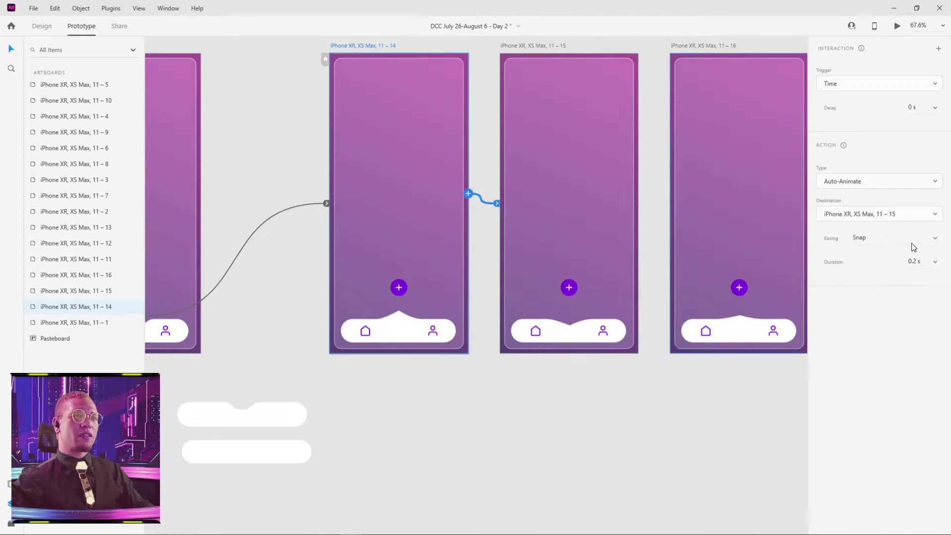
Set the duration of artboard 11 – 15's timed Auto-Animate interaction to 0.2 s.
{"action": "left_click", "coordinate": [516, 45]}
{"action": "left_click", "coordinate": [935, 262]}
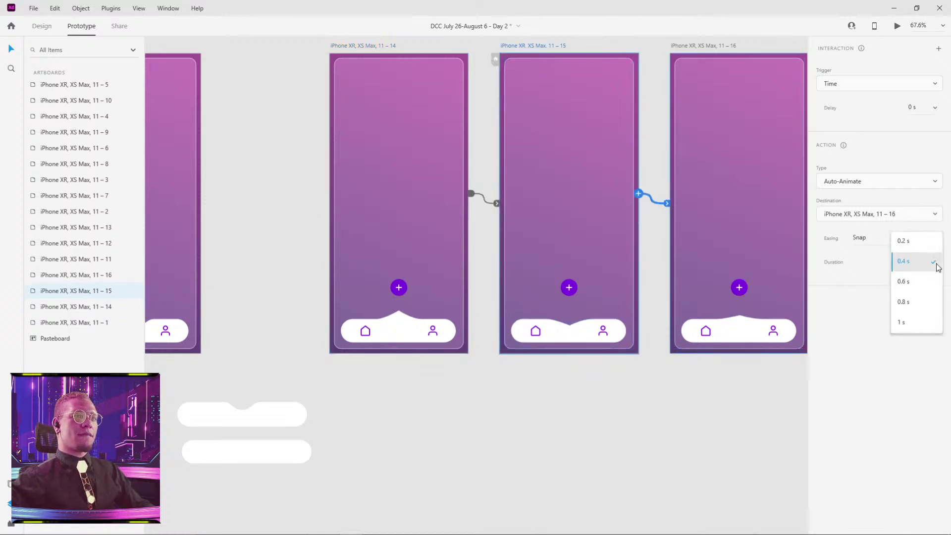
{"action": "left_click", "coordinate": [914, 241]}
{"action": "left_click", "coordinate": [625, 421]}
Preview artboard 11 – 1 and trigger the plus button to check the shortened transitions, then close the preview.
{"action": "scroll", "coordinate": [617, 420], "scroll_direction": "down", "scroll_amount": 3}
{"action": "left_click", "coordinate": [303, 191]}
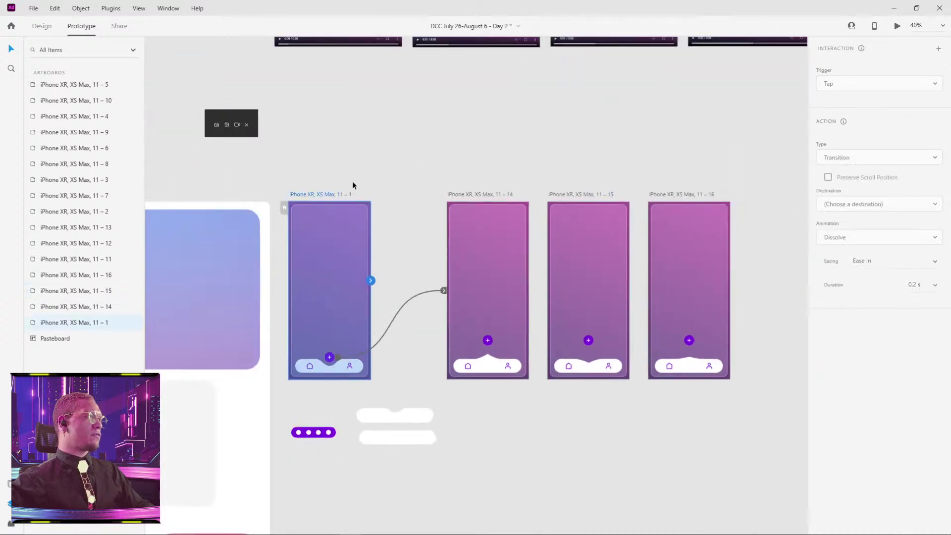
{"action": "left_click", "coordinate": [896, 27]}
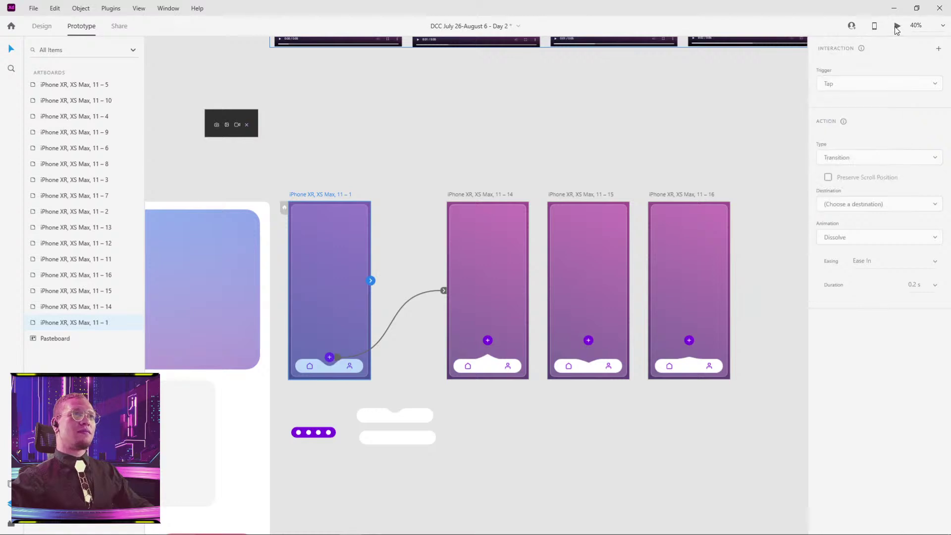
{"action": "left_click_drag", "start_coordinate": [174, 87], "coordinate": [391, 58]}
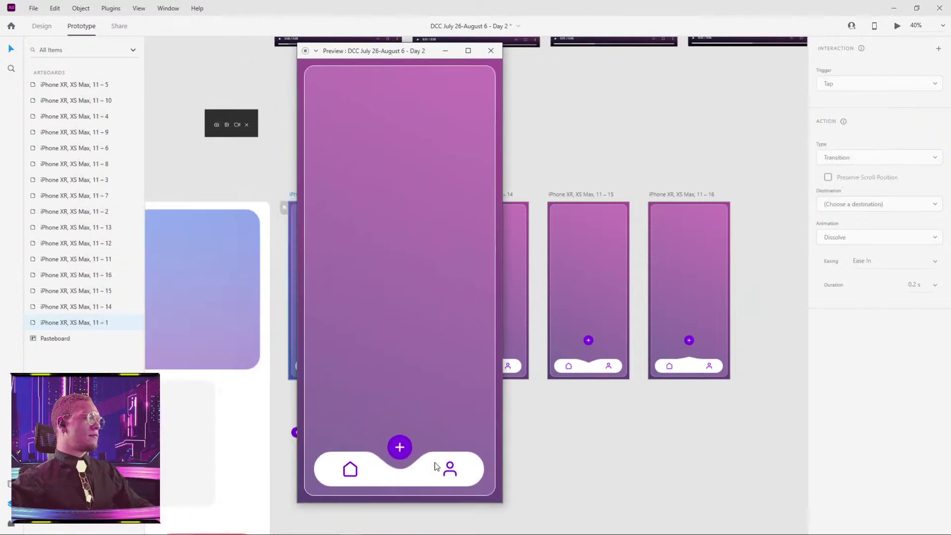
{"action": "left_click", "coordinate": [399, 448]}
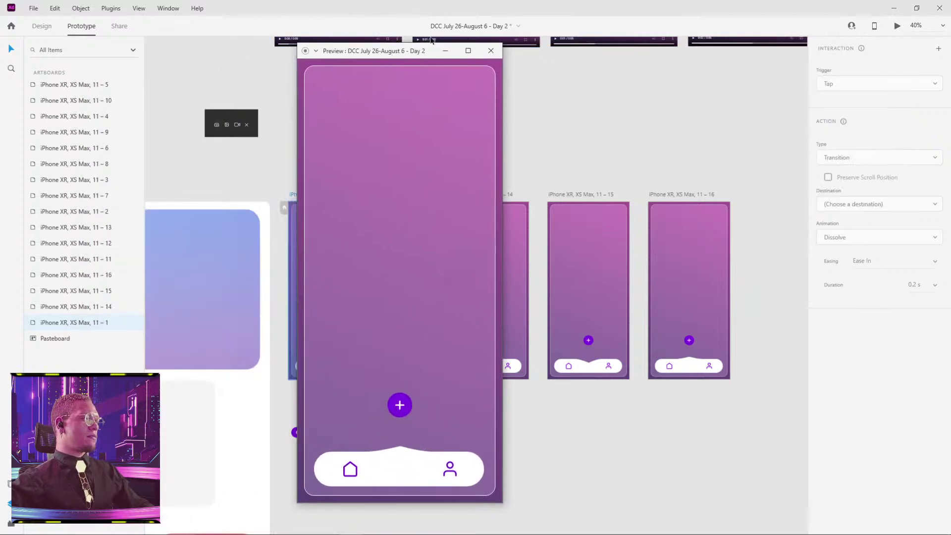
{"action": "left_click", "coordinate": [490, 51]}
Set the easing of artboard 11 – 14's Auto-Animate interaction to None, keeping its 0.2 s duration.
{"action": "left_click", "coordinate": [472, 198]}
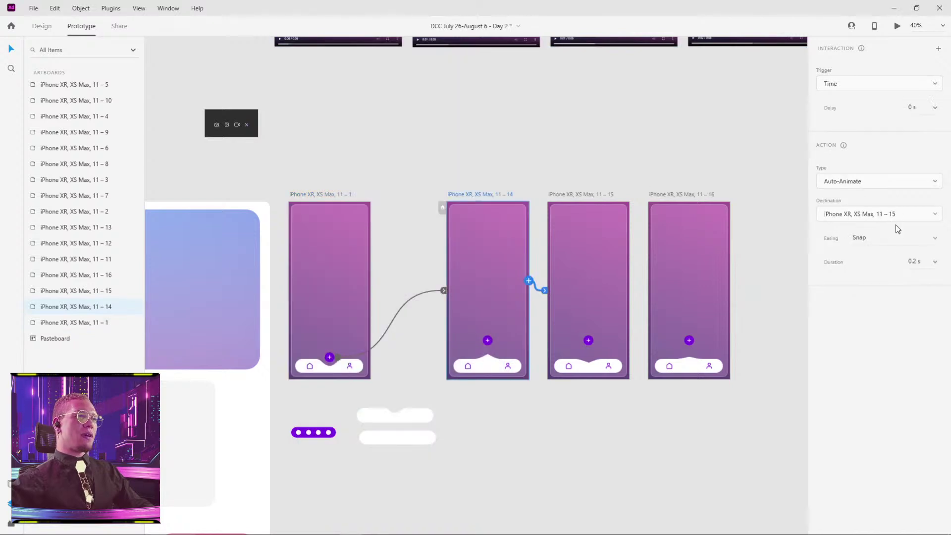
{"action": "left_click", "coordinate": [936, 262]}
{"action": "left_click", "coordinate": [915, 264]}
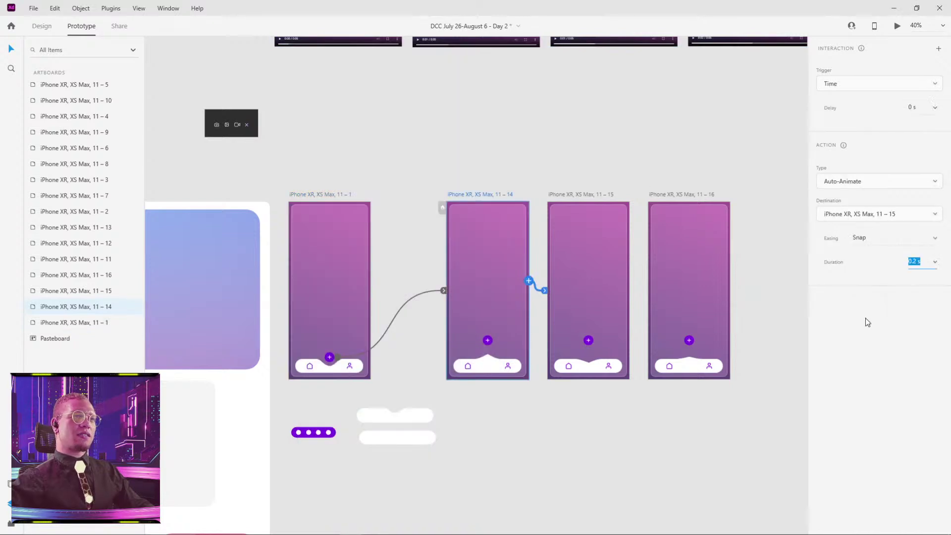
{"action": "left_click", "coordinate": [929, 235]}
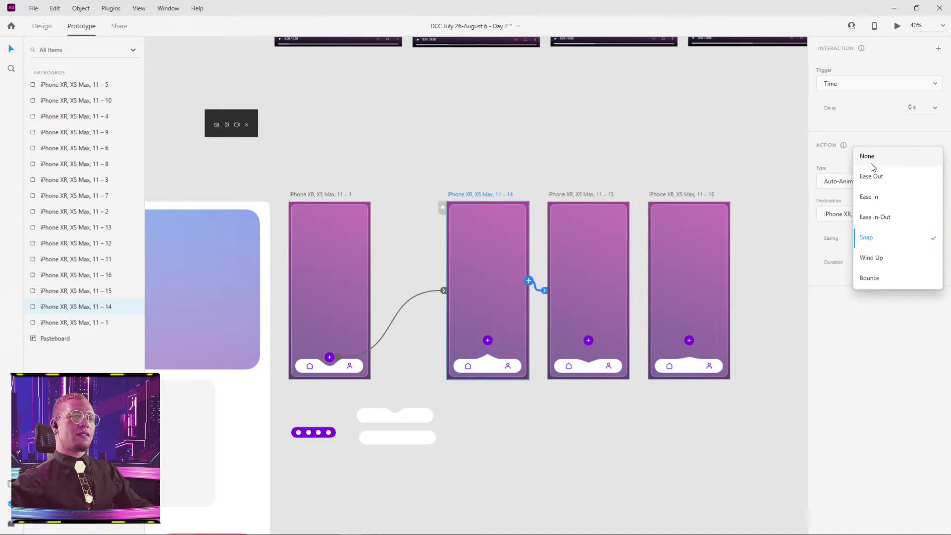
{"action": "left_click", "coordinate": [847, 269]}
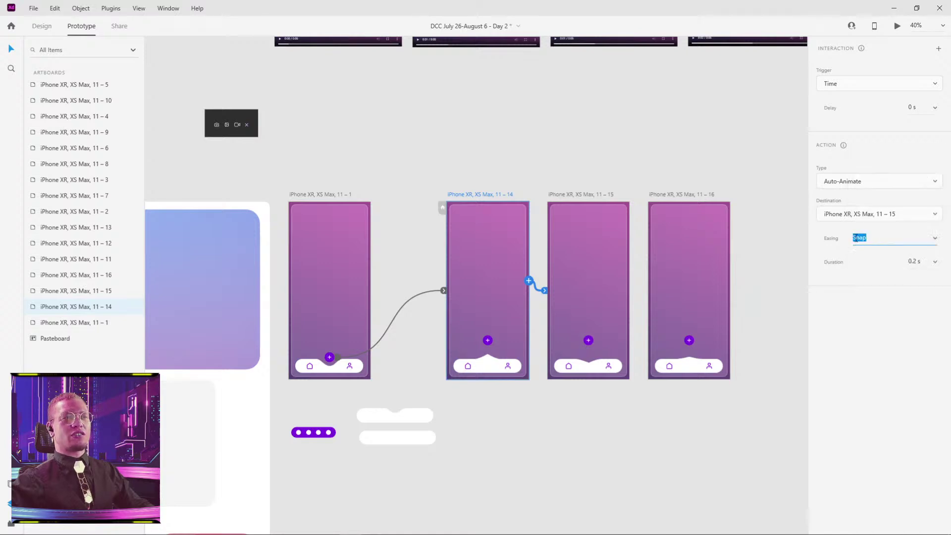
{"action": "left_click", "coordinate": [935, 238]}
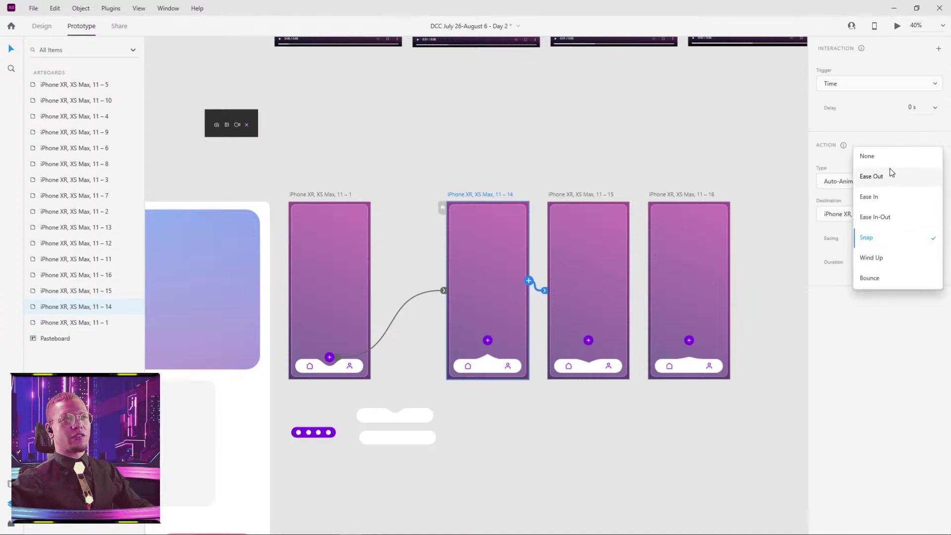
{"action": "left_click", "coordinate": [871, 157]}
Set the easing of artboard 11 – 15's Auto-Animate interaction to None.
{"action": "left_click", "coordinate": [564, 198]}
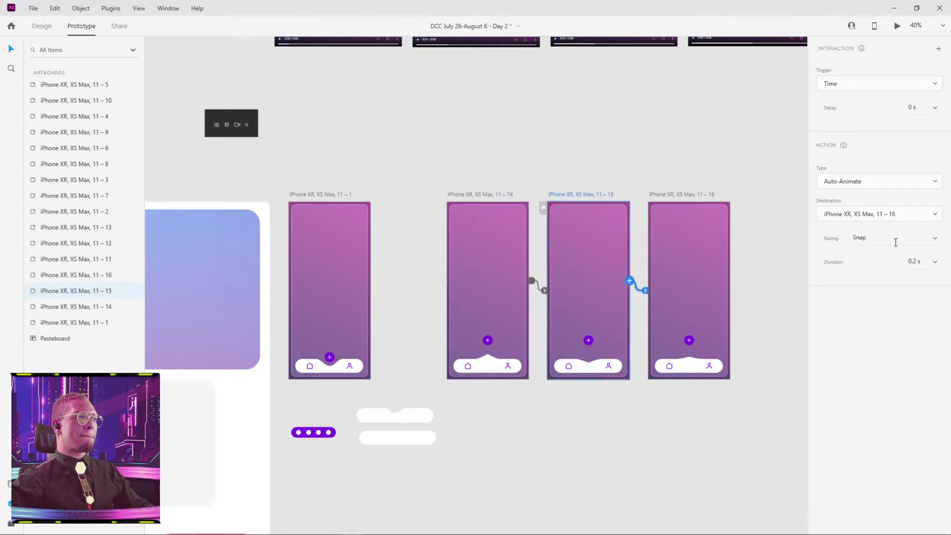
{"action": "left_click", "coordinate": [933, 238]}
{"action": "left_click", "coordinate": [881, 158]}
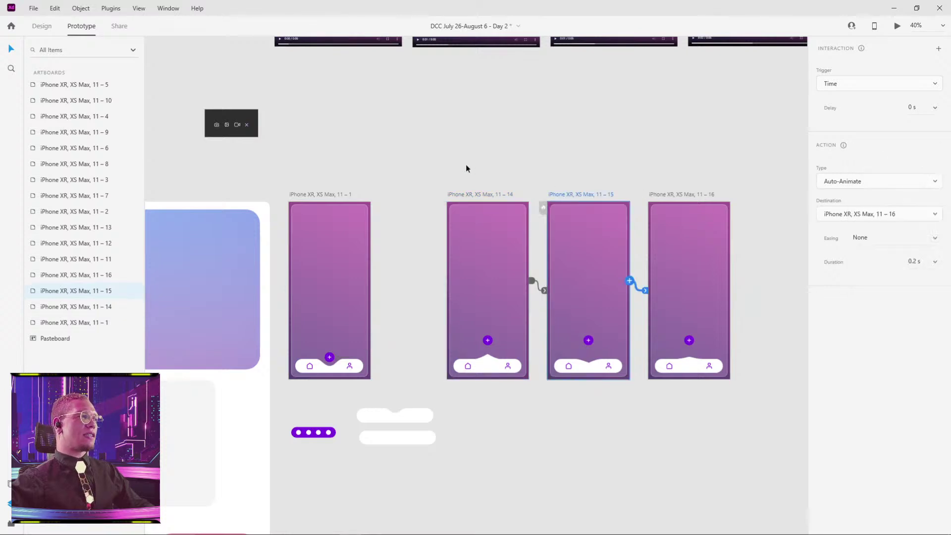
Preview the flow from artboard 11 – 1 and test the plus button with the timed transitions' easing removed.
{"action": "left_click", "coordinate": [339, 195]}
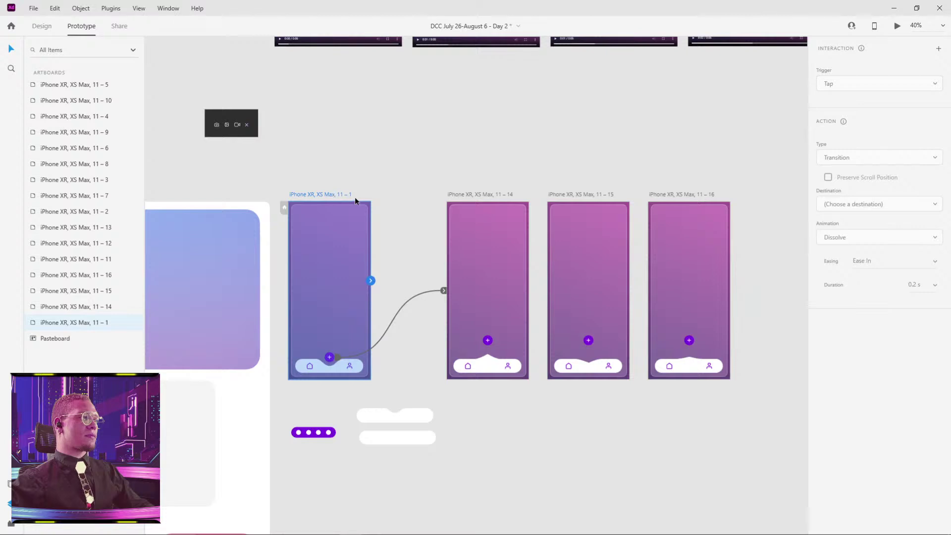
{"action": "left_click", "coordinate": [897, 27]}
{"action": "left_click_drag", "start_coordinate": [172, 83], "coordinate": [410, 40]}
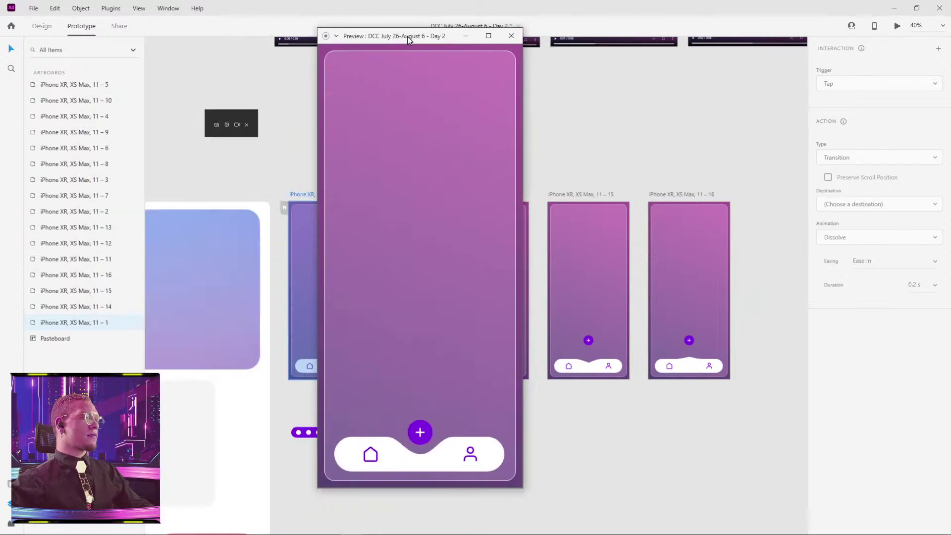
{"action": "left_click", "coordinate": [420, 431]}
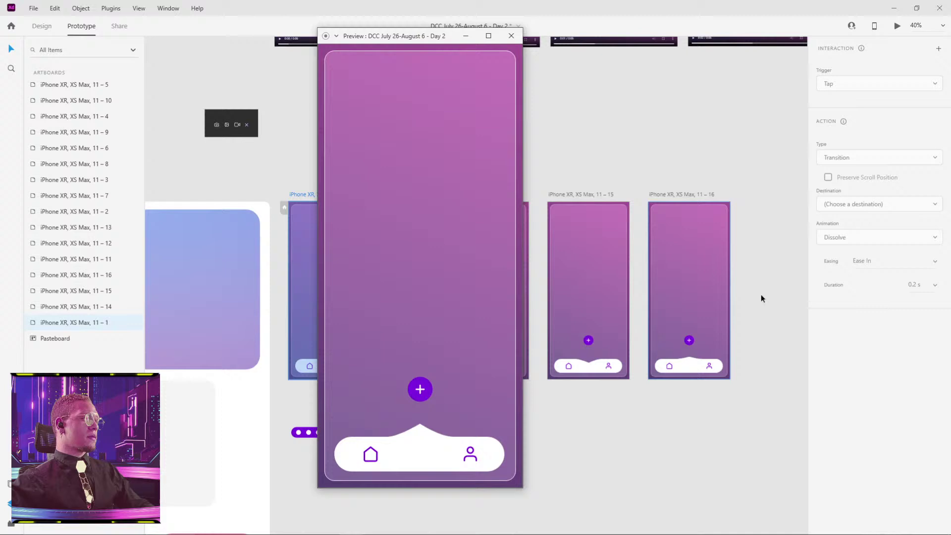
{"action": "left_click", "coordinate": [511, 35]}
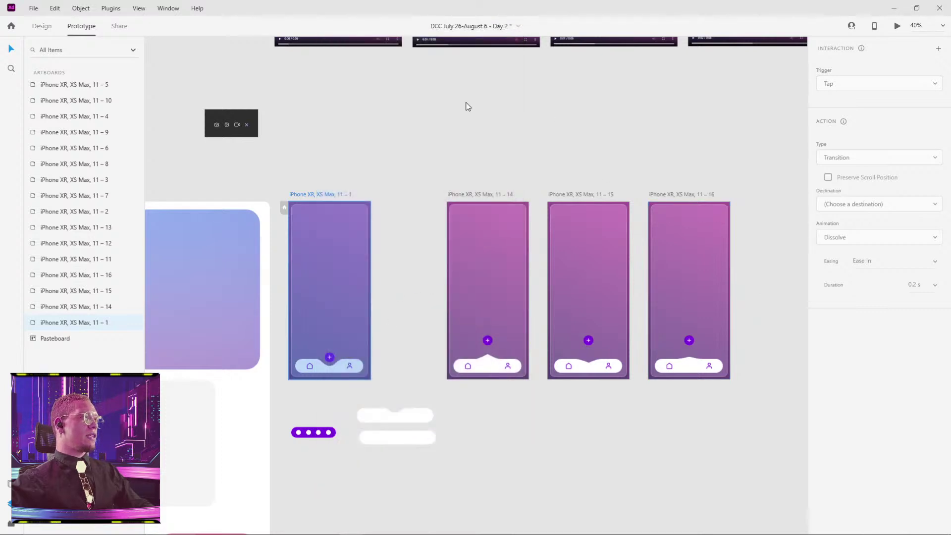
Check the interaction settings of the plus button and artboard 11 – 2 in the reference All Files In One document, and return to the Day 2 document.
{"action": "key", "text": "alt+Tab"}
{"action": "left_click", "coordinate": [490, 221]}
{"action": "left_click", "coordinate": [338, 136]}
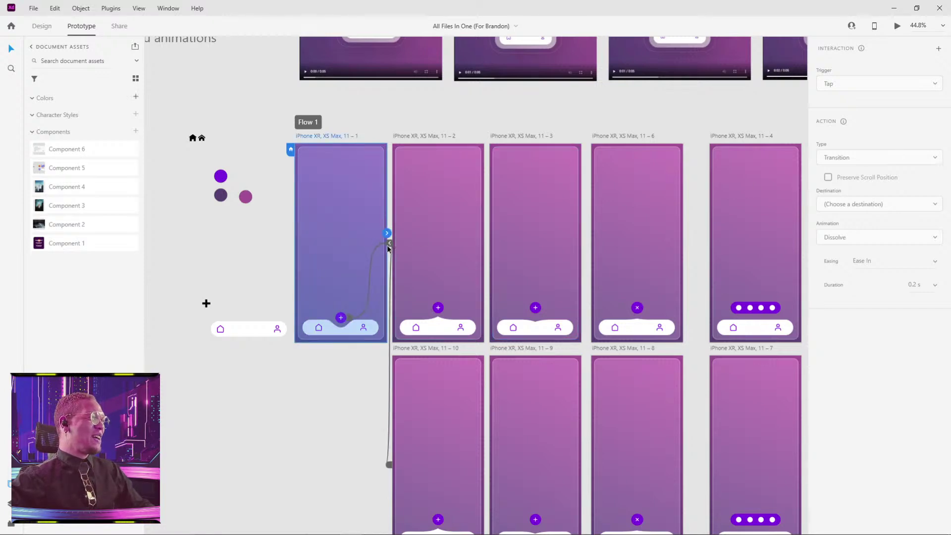
{"action": "left_click", "coordinate": [348, 318]}
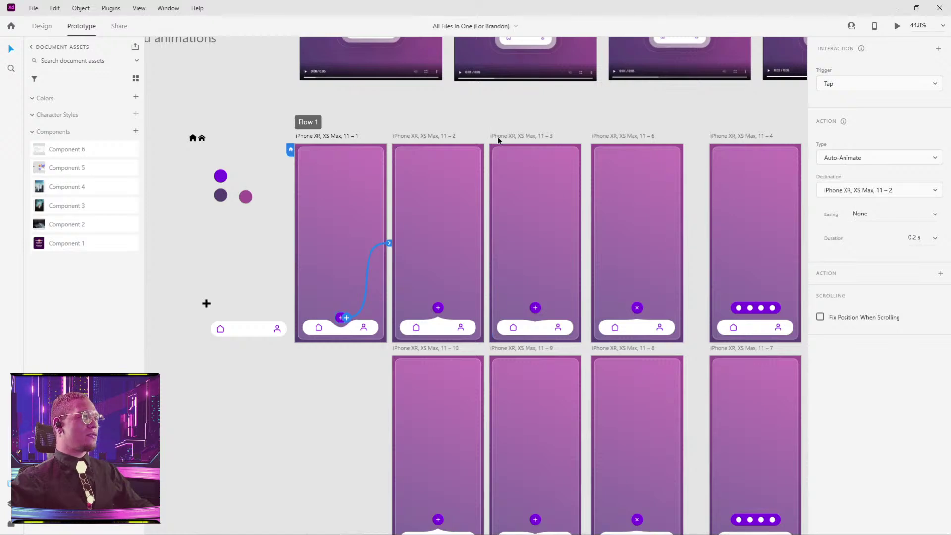
{"action": "left_click", "coordinate": [429, 138]}
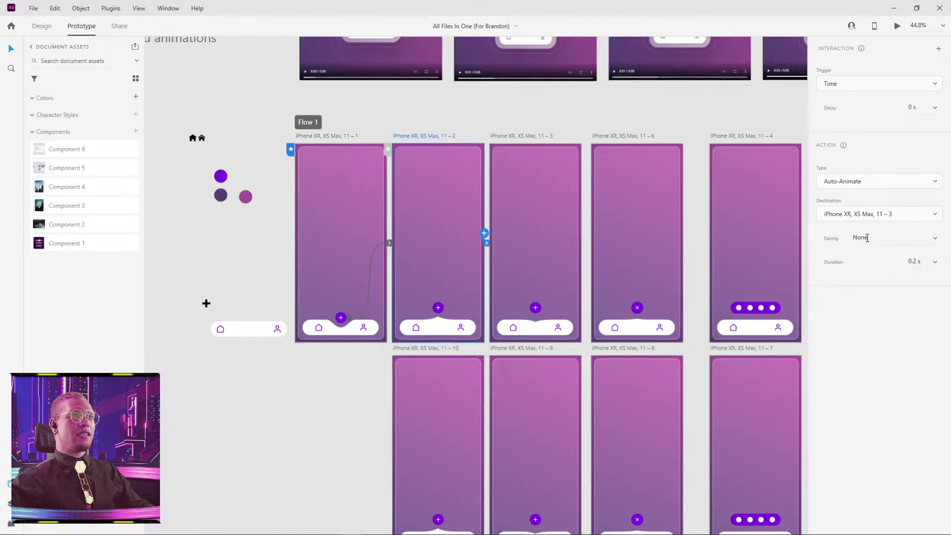
{"action": "key", "text": "alt+Tab"}
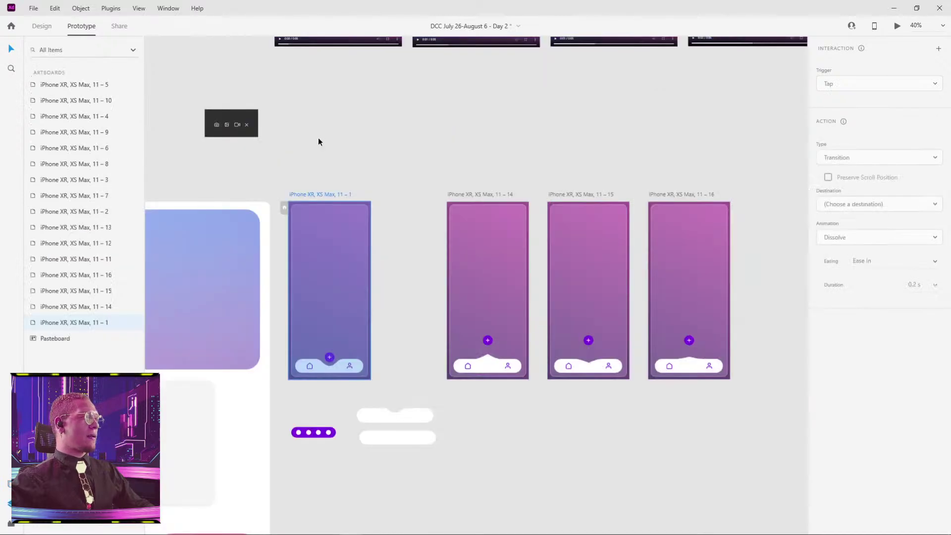
Set the Auto-Animate interaction of artboard 11 – 1's plus button to easing None and a duration of 0.2 s.
{"action": "left_click", "coordinate": [325, 193]}
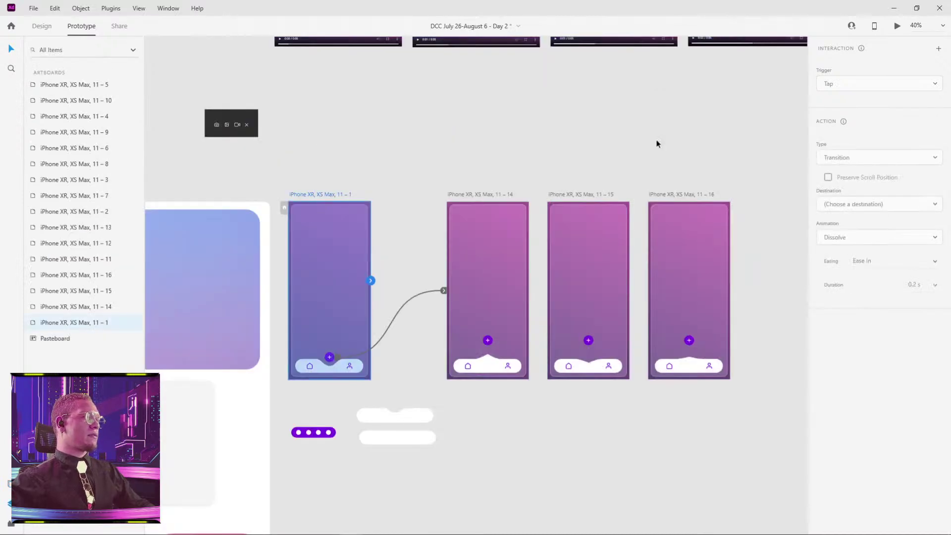
{"action": "left_click", "coordinate": [338, 356]}
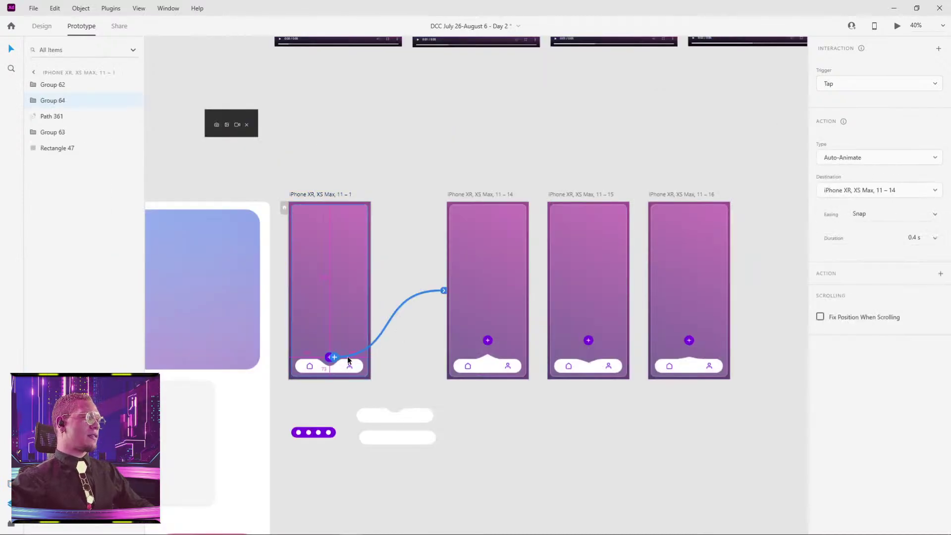
{"action": "left_click", "coordinate": [936, 218]}
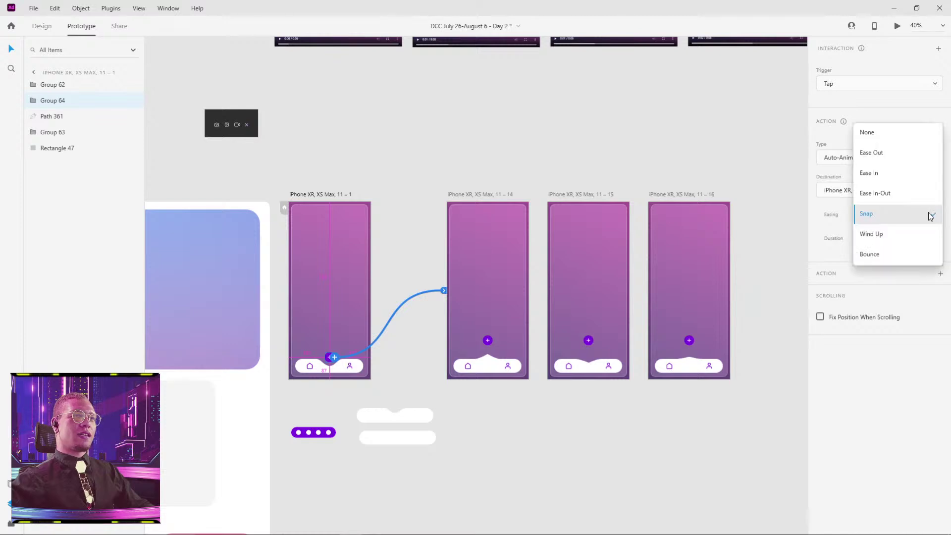
{"action": "left_click", "coordinate": [893, 133]}
{"action": "left_click", "coordinate": [935, 239]}
{"action": "left_click", "coordinate": [903, 218]}
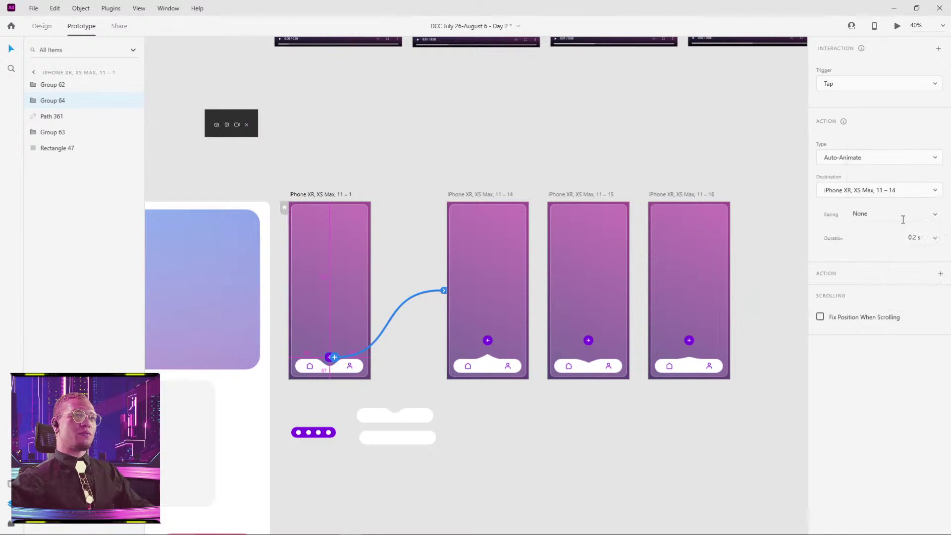
{"action": "left_click", "coordinate": [483, 157]}
Preview the flow from artboard 11 – 1, test the plus button with the 0.2 s transition, and put the preview window away.
{"action": "scroll", "coordinate": [481, 166], "scroll_direction": "left", "scroll_amount": 2}
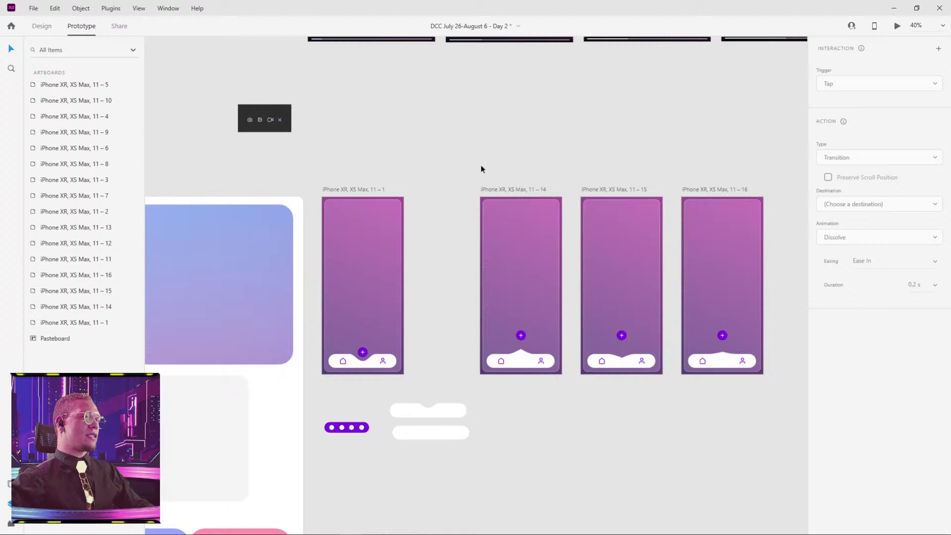
{"action": "left_click", "coordinate": [368, 190]}
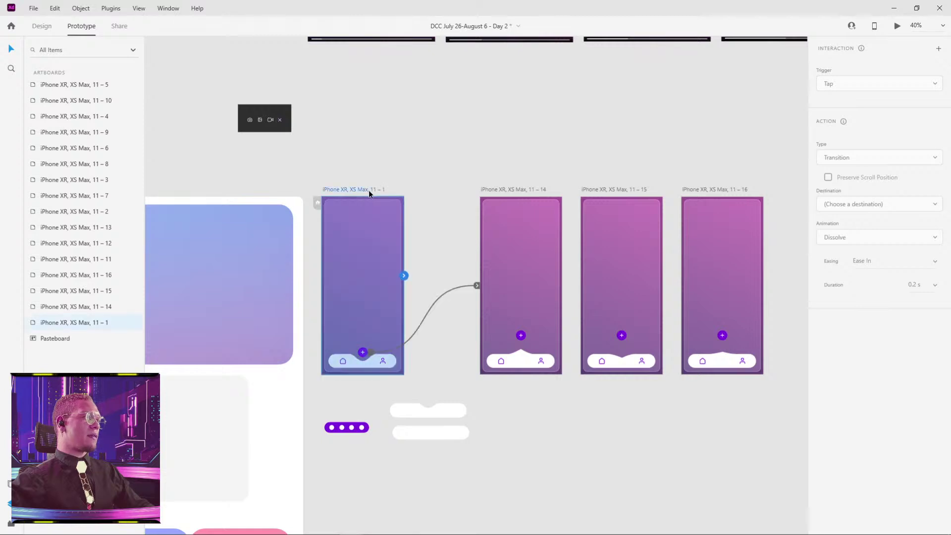
{"action": "left_click", "coordinate": [898, 27]}
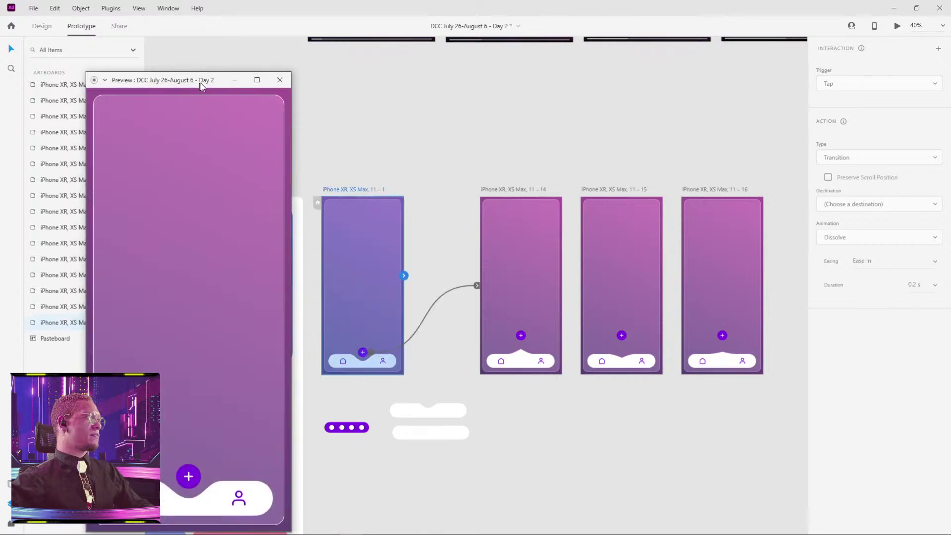
{"action": "left_click_drag", "start_coordinate": [201, 83], "coordinate": [488, 29]}
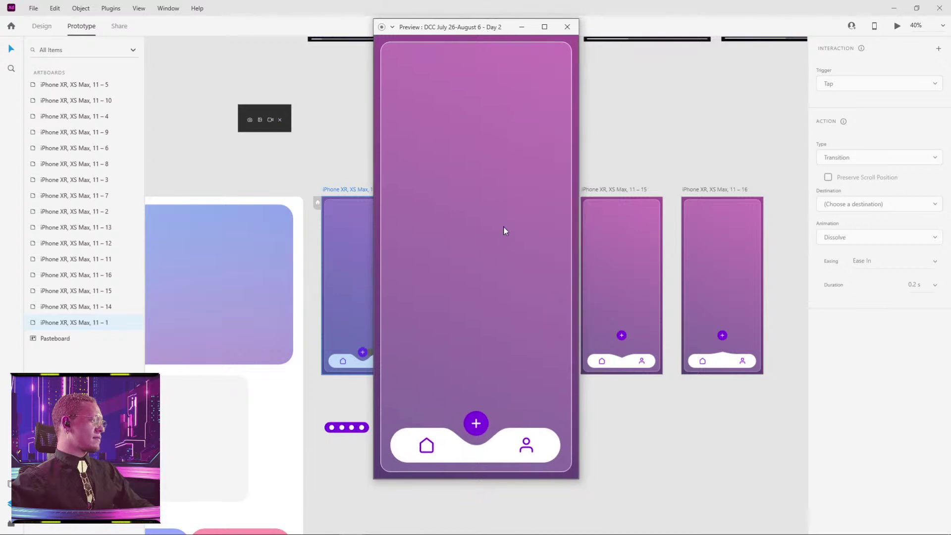
{"action": "left_click", "coordinate": [485, 437]}
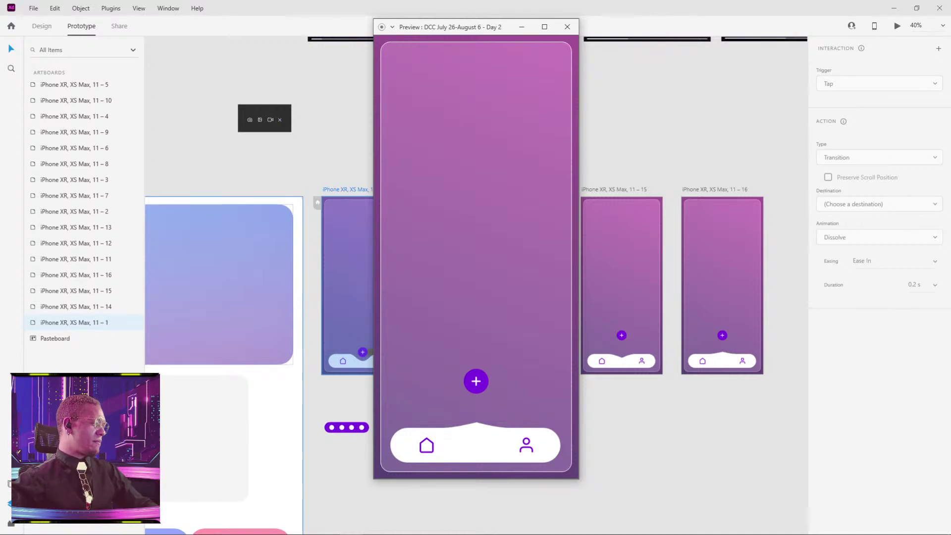
{"action": "left_click", "coordinate": [522, 29]}
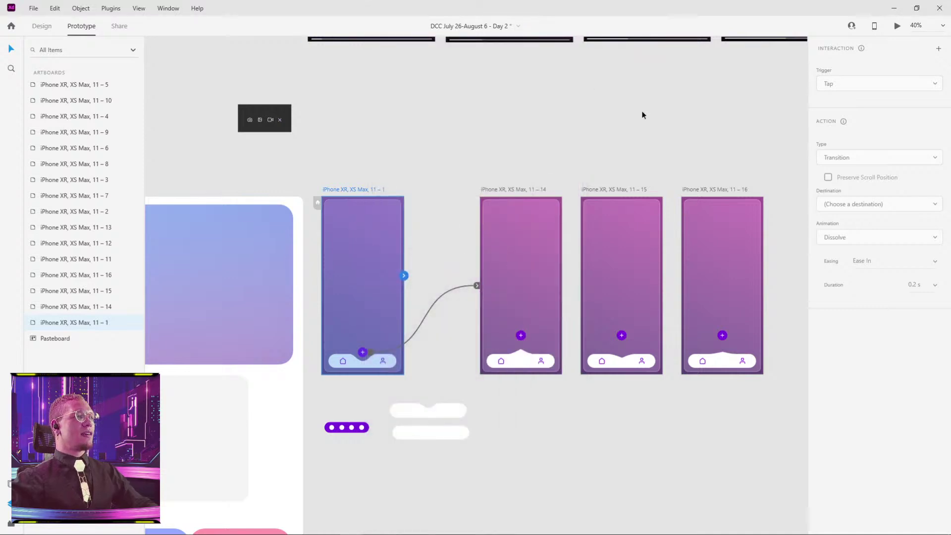
Duplicate artboard 11 – 16 into the empty space beside it, leaving a wide gap between the original and the copy.
{"action": "left_click_drag", "start_coordinate": [642, 112], "coordinate": [462, 151]}
{"action": "scroll", "coordinate": [462, 151], "scroll_direction": "down", "scroll_amount": 3}
{"action": "left_click_drag", "start_coordinate": [549, 154], "coordinate": [522, 189]}
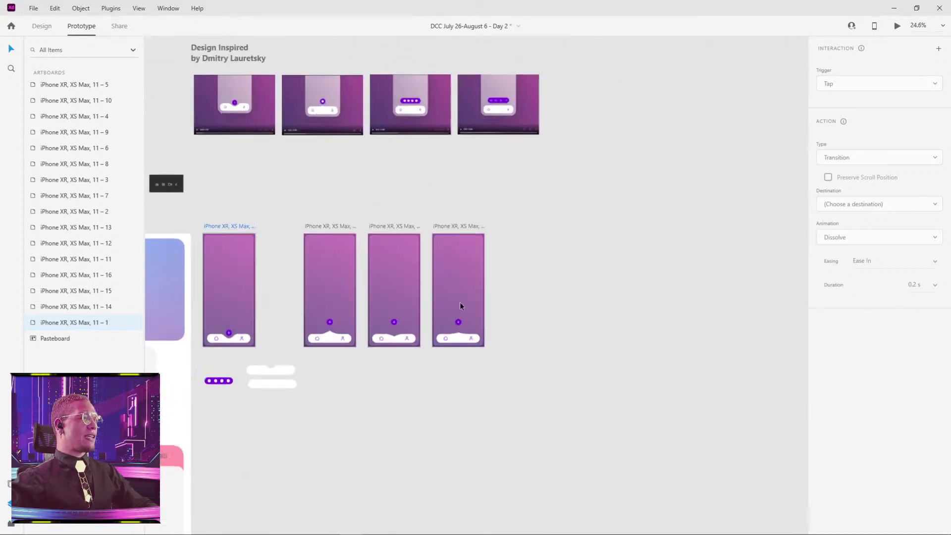
{"action": "scroll", "coordinate": [456, 302], "scroll_direction": "up", "scroll_amount": 6}
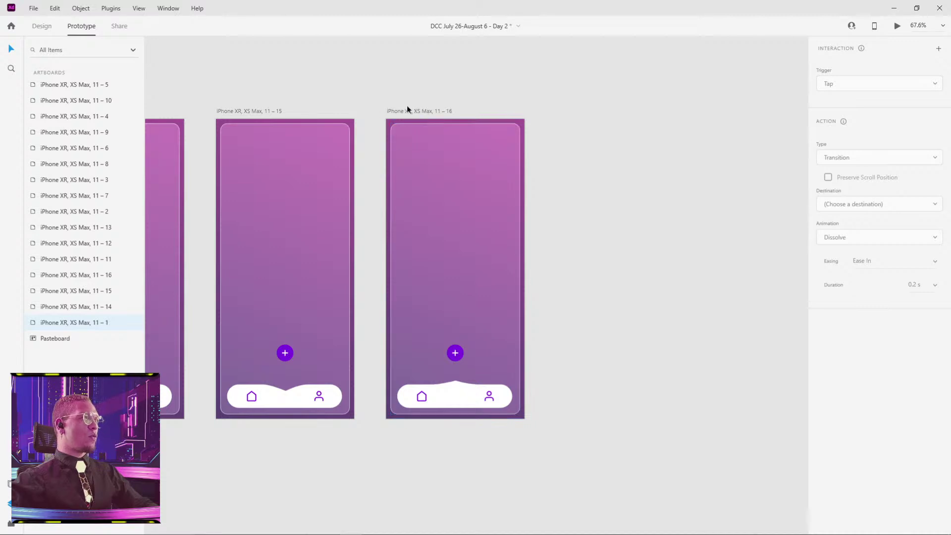
{"action": "left_click_drag", "start_coordinate": [400, 112], "coordinate": [720, 111]}
{"action": "scroll", "coordinate": [616, 128], "scroll_direction": "down", "scroll_amount": 5}
{"action": "scroll", "coordinate": [609, 173], "scroll_direction": "up", "scroll_amount": 3}
{"action": "scroll", "coordinate": [610, 173], "scroll_direction": "right", "scroll_amount": 3}
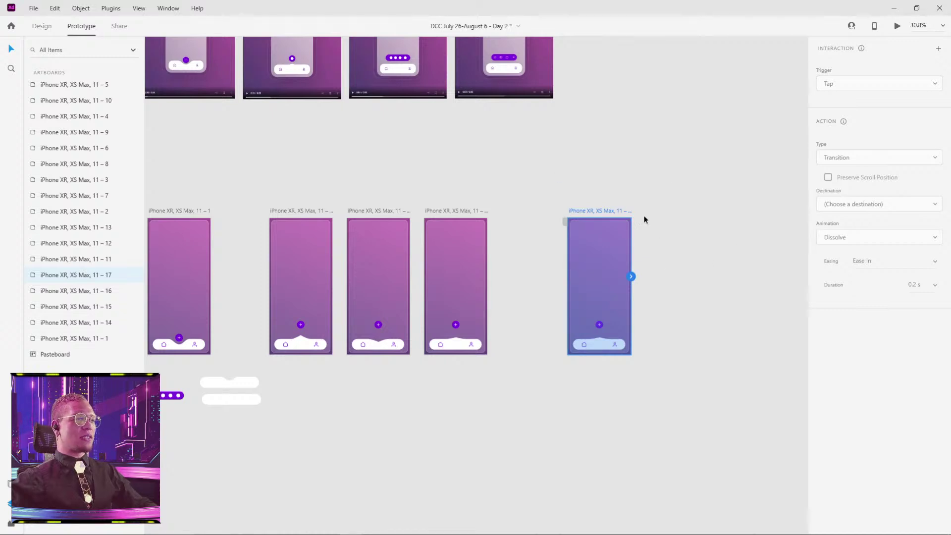
{"action": "left_click", "coordinate": [671, 279]}
{"action": "left_click_drag", "start_coordinate": [496, 351], "coordinate": [693, 251]}
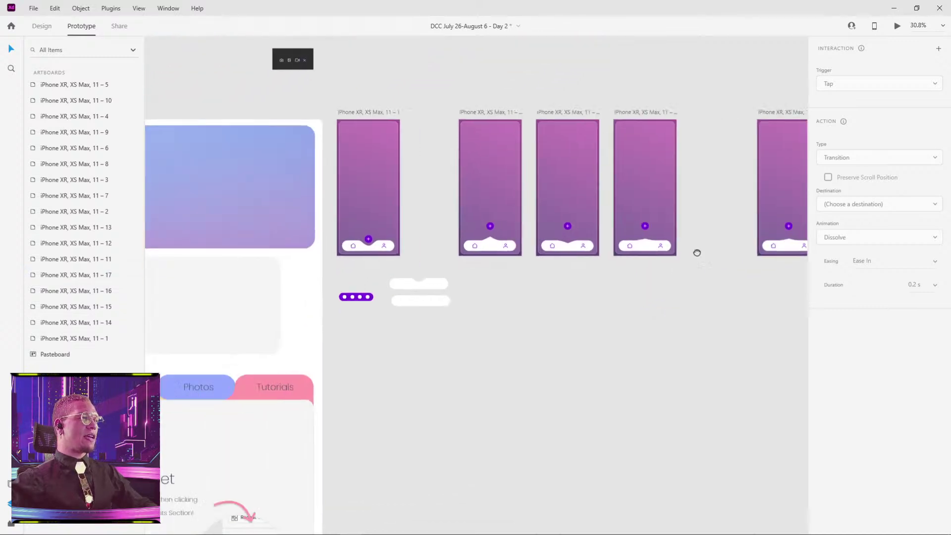
{"action": "scroll", "coordinate": [350, 313], "scroll_direction": "up", "scroll_amount": 5}
{"action": "mouse_move", "coordinate": [380, 255]}
{"action": "left_mouse_down"}
{"action": "mouse_move", "coordinate": [356, 289]}
{"action": "mouse_move", "coordinate": [385, 269]}
{"action": "left_mouse_up"}
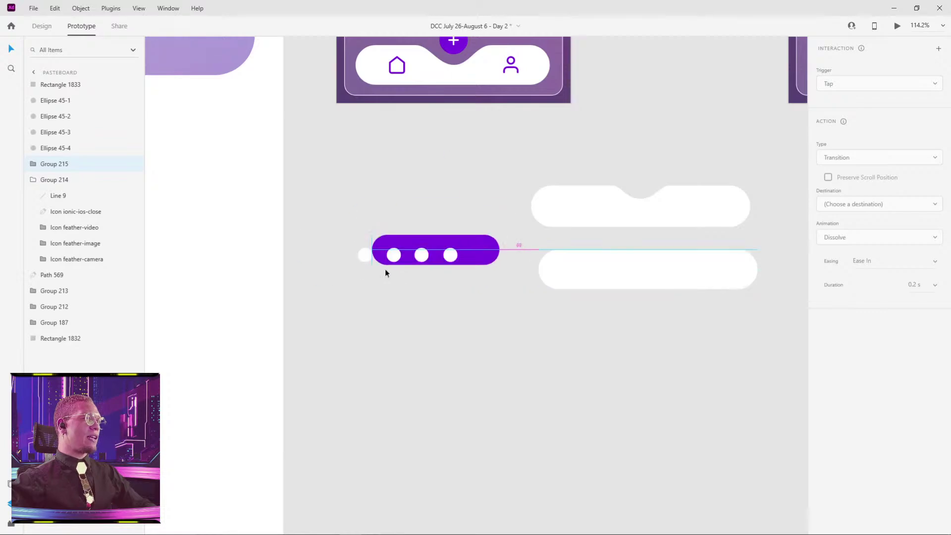
{"action": "key", "text": "ctrl+z"}
Switch to the browser and replay the reference video to study how the plus button expands into the four-dot bar.
{"action": "key", "text": "alt+Tab"}
{"action": "key", "text": "alt+Tab"}
{"action": "key", "text": "alt+Tab"}
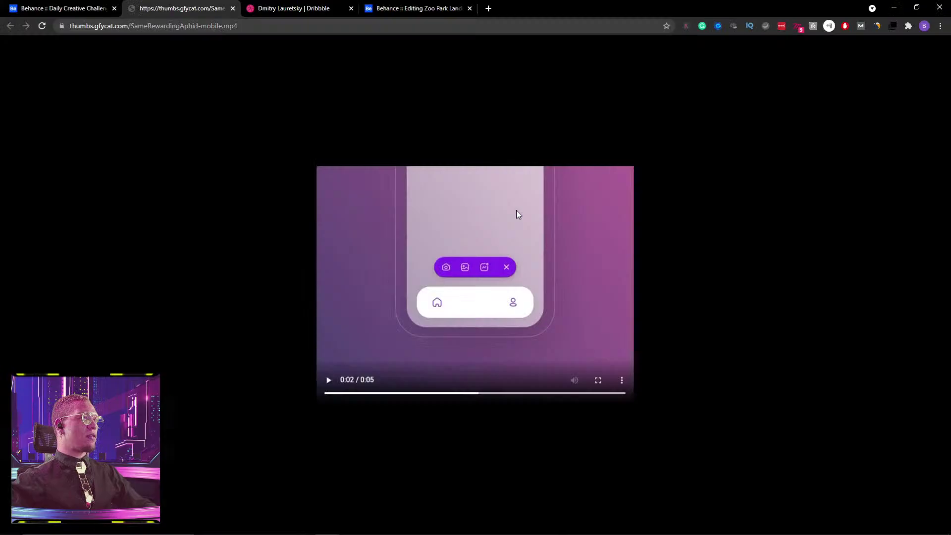
{"action": "left_click_drag", "start_coordinate": [455, 394], "coordinate": [369, 394]}
{"action": "left_click", "coordinate": [329, 382]}
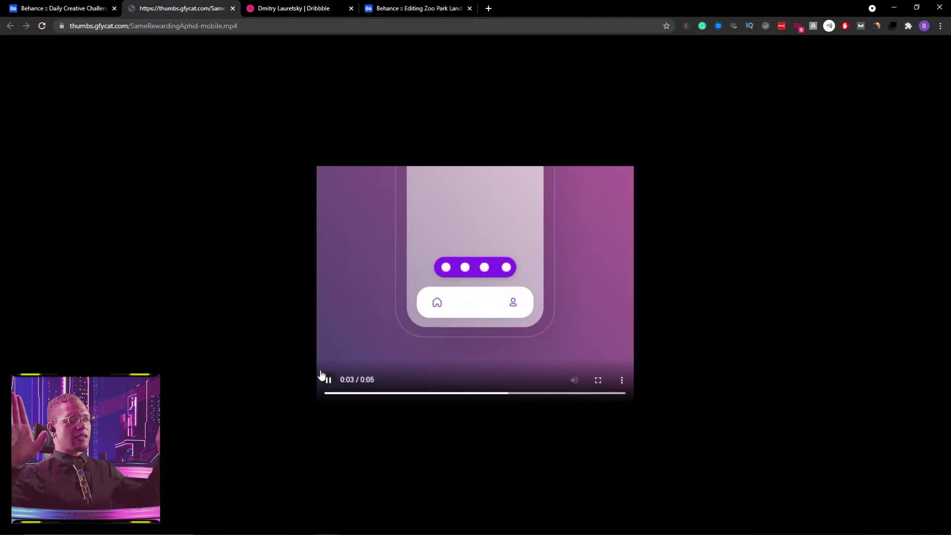
{"action": "left_click", "coordinate": [328, 380]}
Bring up the Day 1 document's Adobe XD window and close it.
{"action": "key", "text": "alt+Tab"}
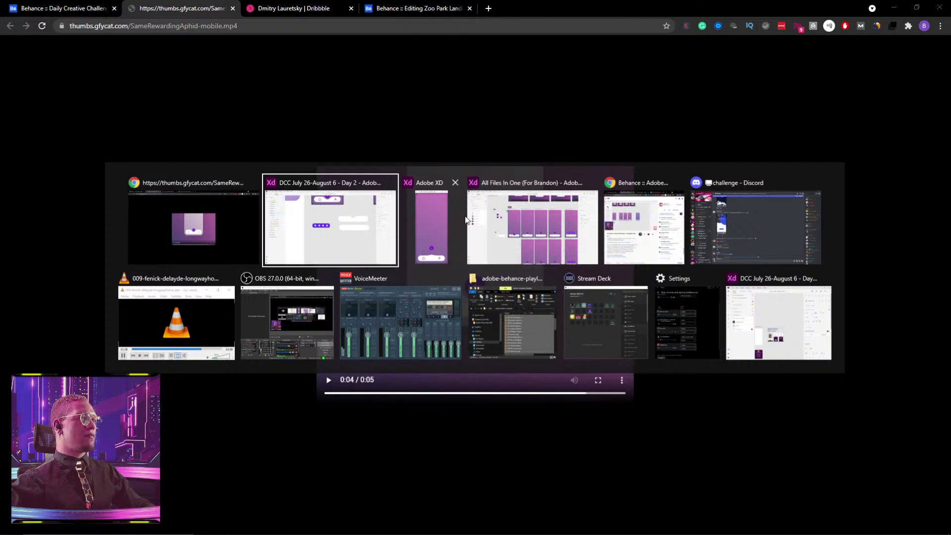
{"action": "left_click", "coordinate": [752, 326]}
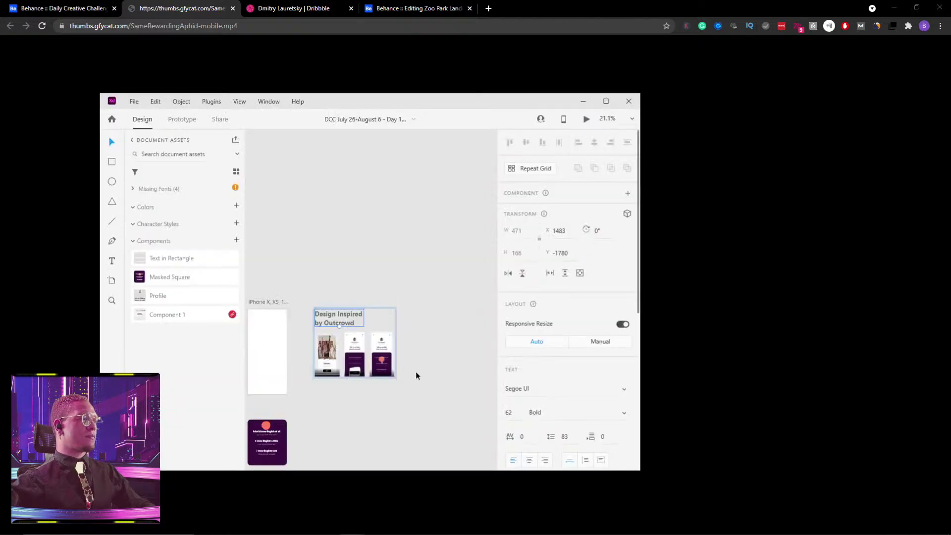
{"action": "left_click", "coordinate": [585, 102]}
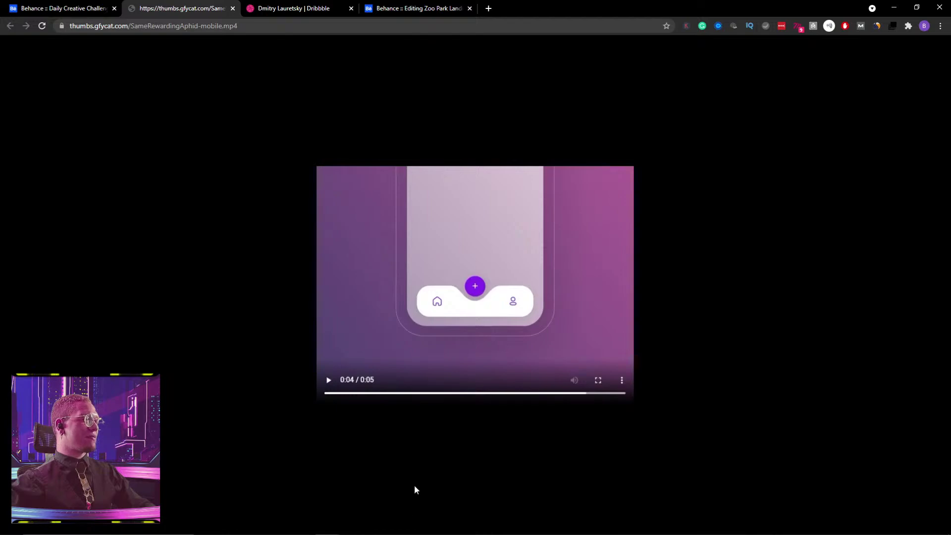
{"action": "key", "text": "alt+Tab"}
{"action": "left_click", "coordinate": [351, 227]}
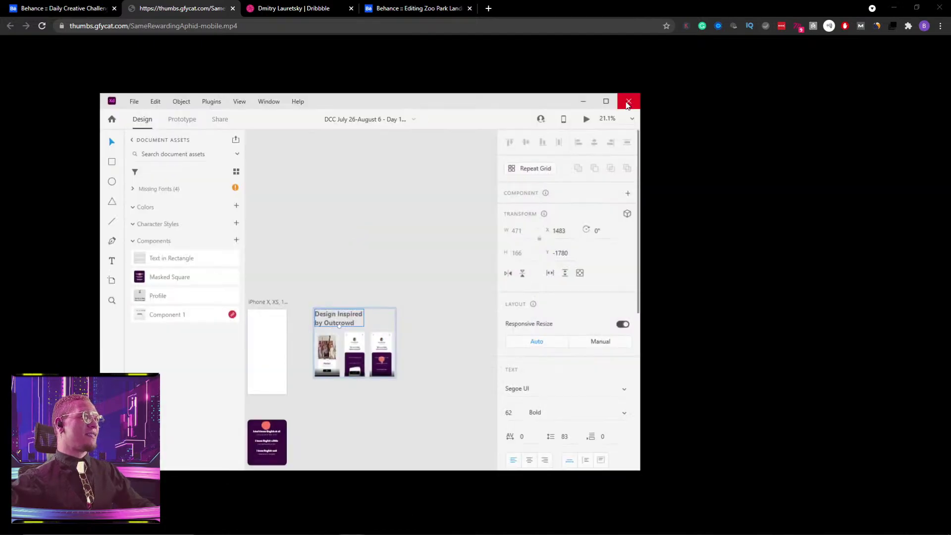
{"action": "left_click", "coordinate": [628, 102]}
Return to the Day 2 document in Adobe XD and flatten the navigation bar's central peak on artboard 11 – 17 level with its upper edge.
{"action": "key", "text": "alt+Tab"}
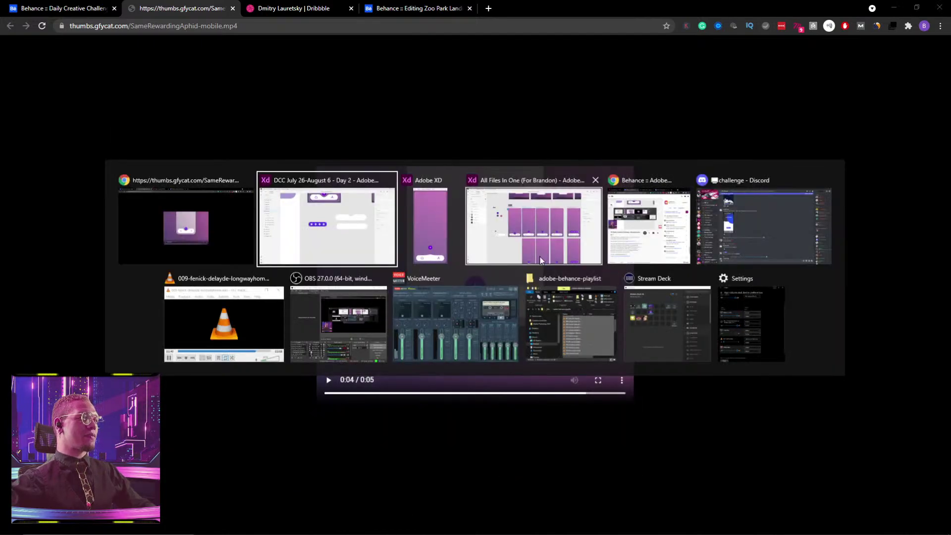
{"action": "left_click", "coordinate": [355, 223]}
{"action": "scroll", "coordinate": [511, 233], "scroll_direction": "down", "scroll_amount": 3}
{"action": "left_click_drag", "start_coordinate": [482, 251], "coordinate": [208, 393]}
{"action": "scroll", "coordinate": [408, 319], "scroll_direction": "up", "scroll_amount": 5}
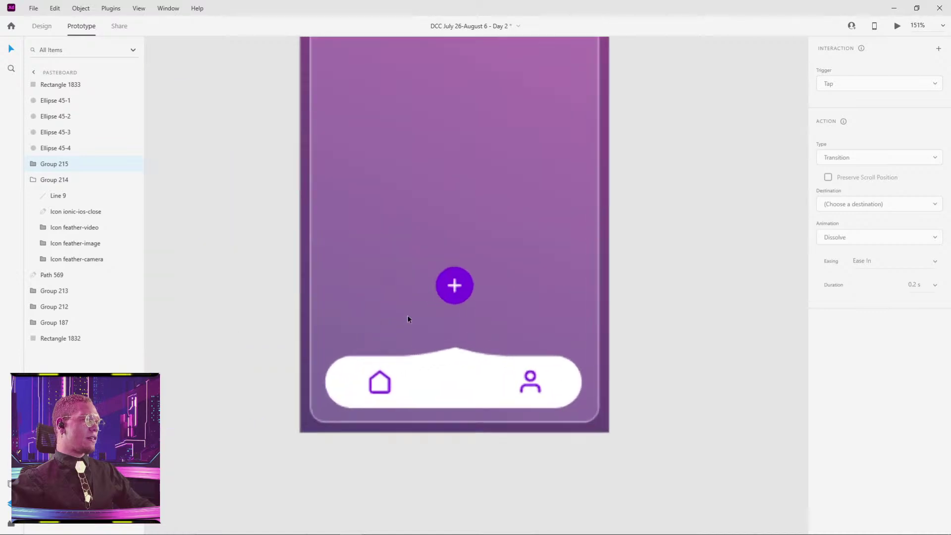
{"action": "scroll", "coordinate": [408, 319], "scroll_direction": "up", "scroll_amount": 2}
{"action": "left_click", "coordinate": [463, 367]}
{"action": "left_click", "coordinate": [52, 25]}
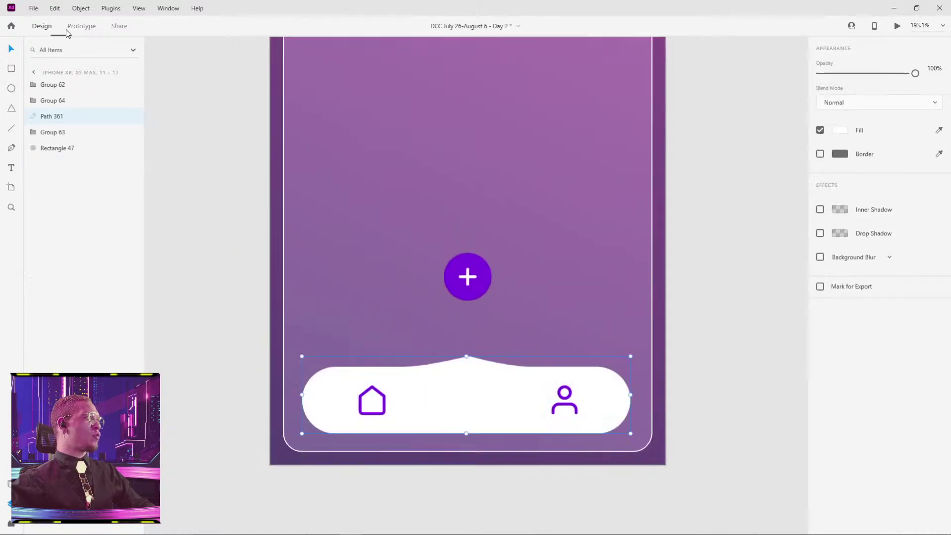
{"action": "double_click", "coordinate": [469, 382]}
{"action": "left_click_drag", "start_coordinate": [469, 358], "coordinate": [469, 366]}
{"action": "key", "text": "Escape"}
{"action": "left_click", "coordinate": [745, 246]}
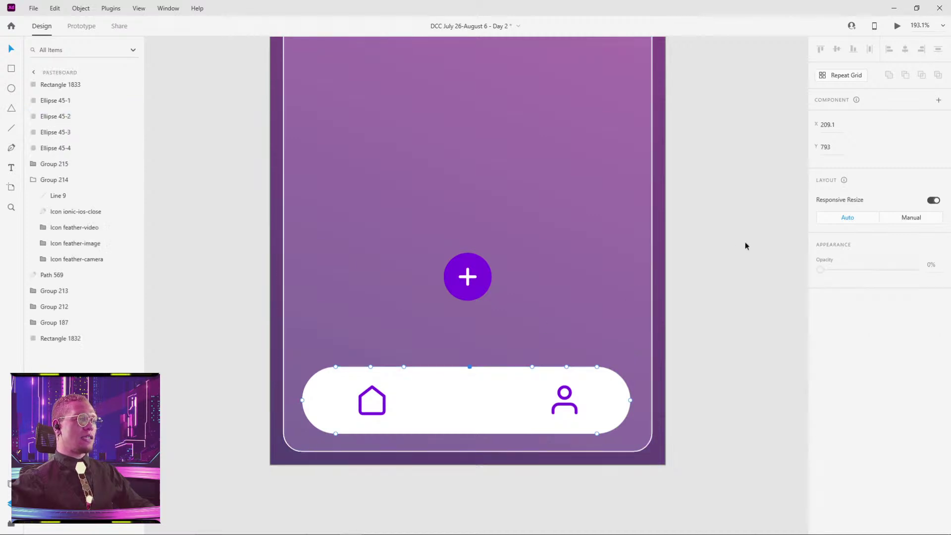
Try to stretch the plus button's purple circle sideways inside its group on artboard 11 – 17, and undo the attempts.
{"action": "mouse_move", "coordinate": [442, 272]}
{"action": "left_mouse_down"}
{"action": "mouse_move", "coordinate": [418, 270]}
{"action": "mouse_move", "coordinate": [442, 271]}
{"action": "left_mouse_up"}
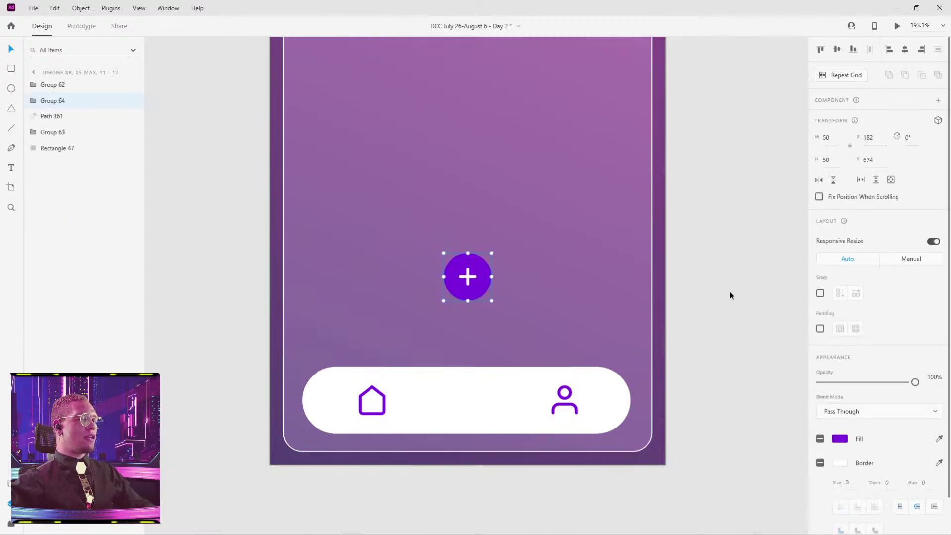
{"action": "left_click", "coordinate": [729, 291]}
{"action": "scroll", "coordinate": [435, 302], "scroll_direction": "down", "scroll_amount": 2}
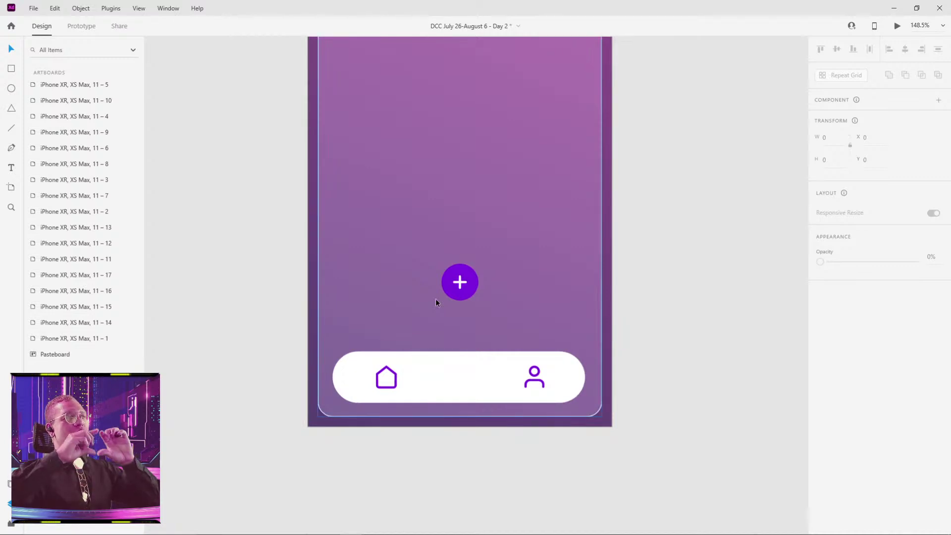
{"action": "left_click", "coordinate": [465, 292]}
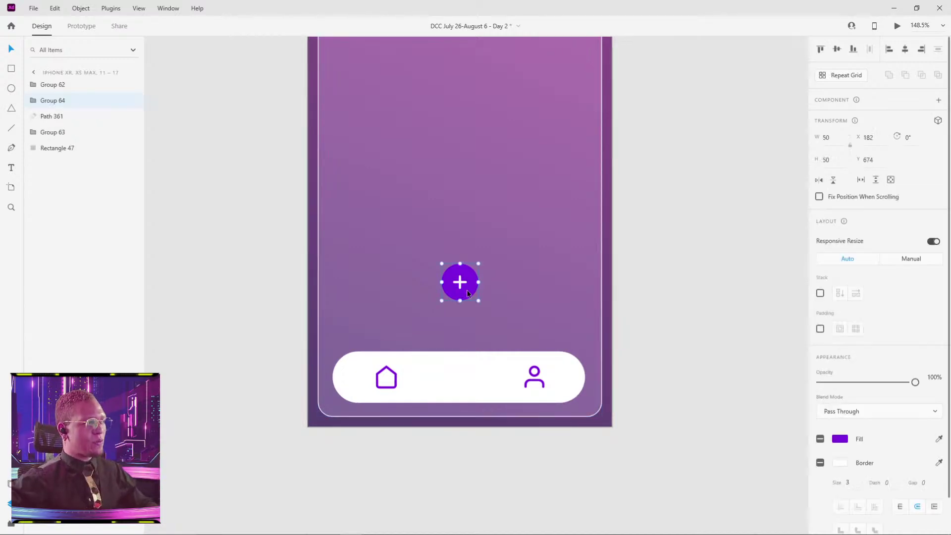
{"action": "double_click", "coordinate": [474, 289]}
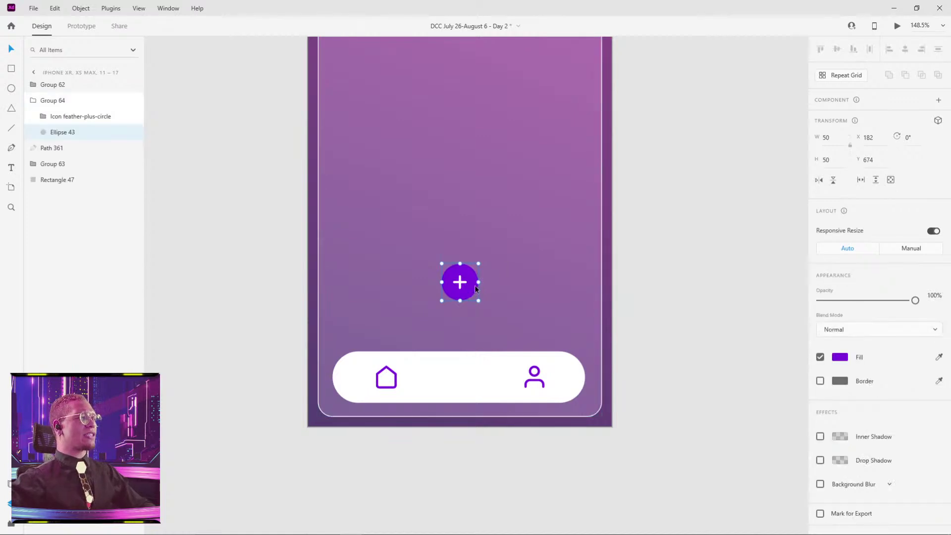
{"action": "left_click_drag", "start_coordinate": [478, 282], "coordinate": [533, 279]}
{"action": "key", "text": "ctrl+z"}
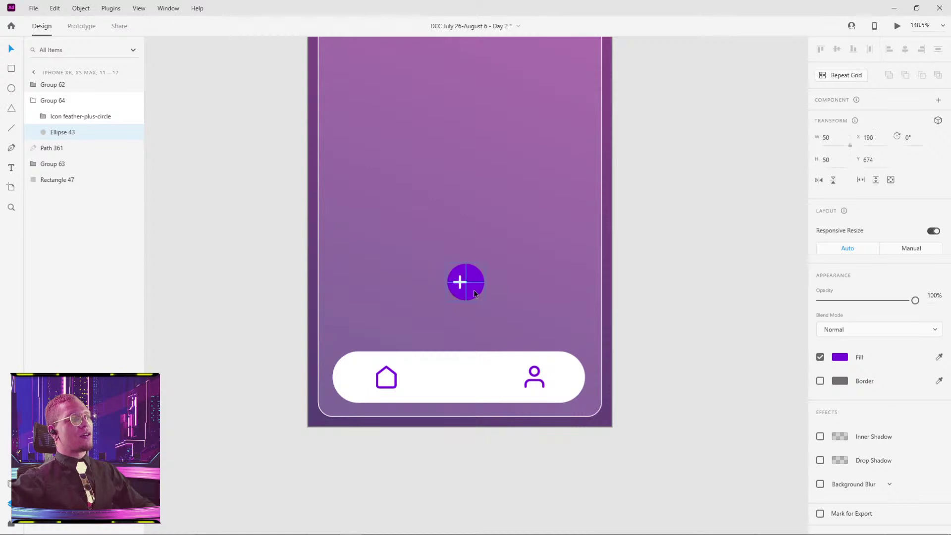
{"action": "left_click_drag", "start_coordinate": [484, 282], "coordinate": [617, 280]}
{"action": "key", "text": "ctrl+z"}
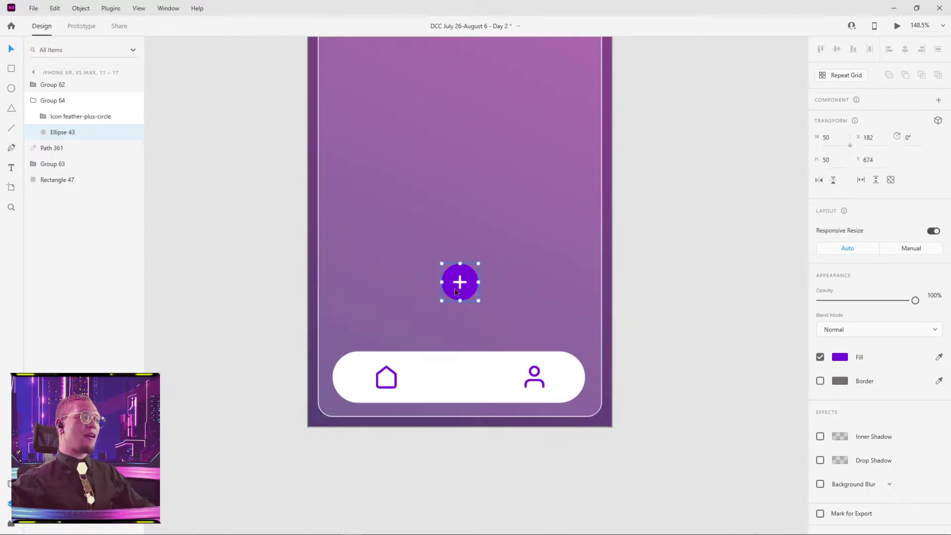
Draw a white square about 53 × 53 above the plus button and round its corners fully with a radius of 109.
{"action": "key", "text": "r"}
{"action": "left_click_drag", "start_coordinate": [439, 201], "coordinate": [479, 241]}
{"action": "left_click", "coordinate": [862, 359]}
{"action": "type", "text": "60"}
{"action": "key", "text": "Return"}
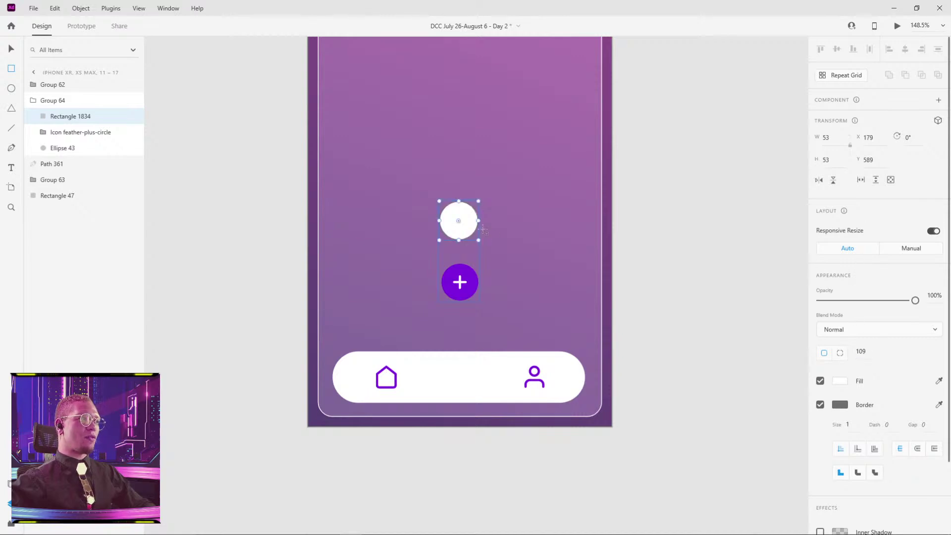
Place the rounded shape over the plus button, try widening it to about 335, and undo back to before it was drawn.
{"action": "left_click_drag", "start_coordinate": [466, 225], "coordinate": [582, 285]}
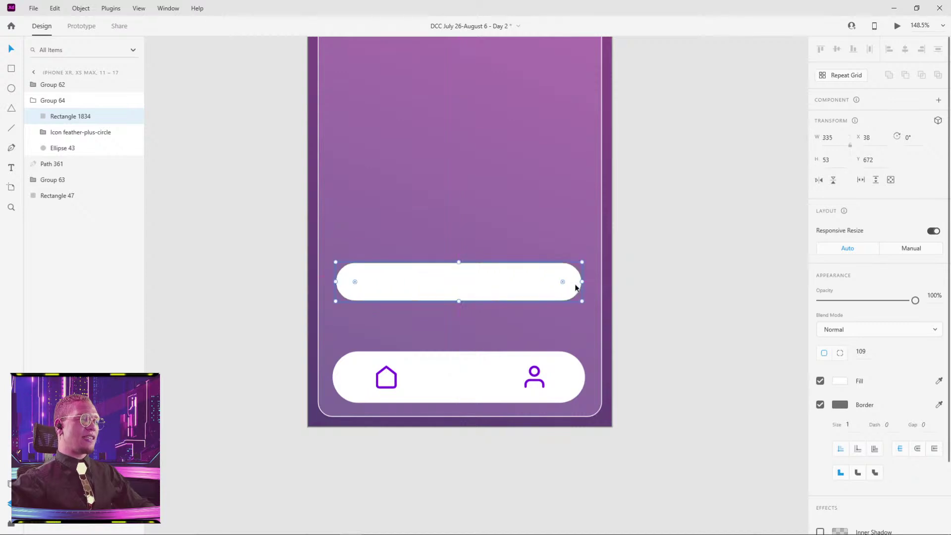
{"action": "key", "text": "ctrl+z"}
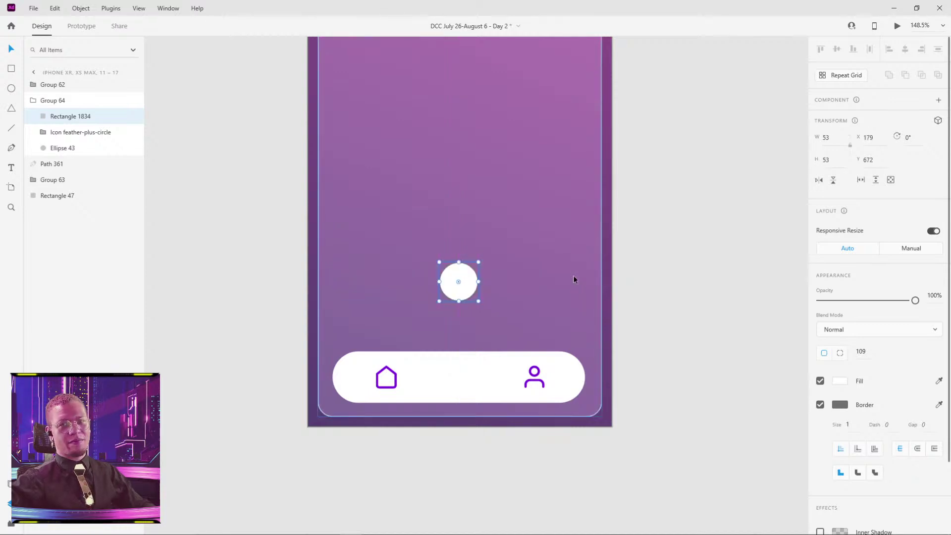
{"action": "key", "text": "ctrl+z"}
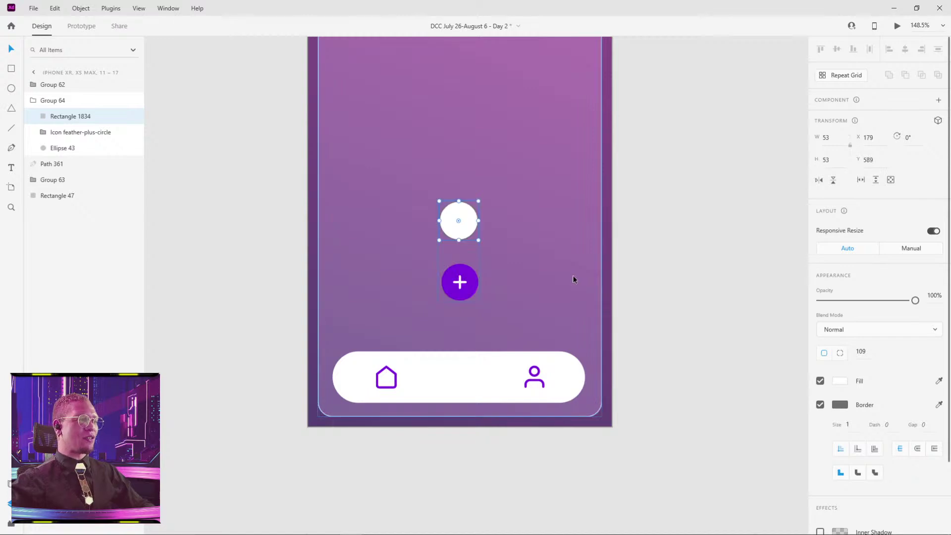
{"action": "key", "text": "ctrl+z"}
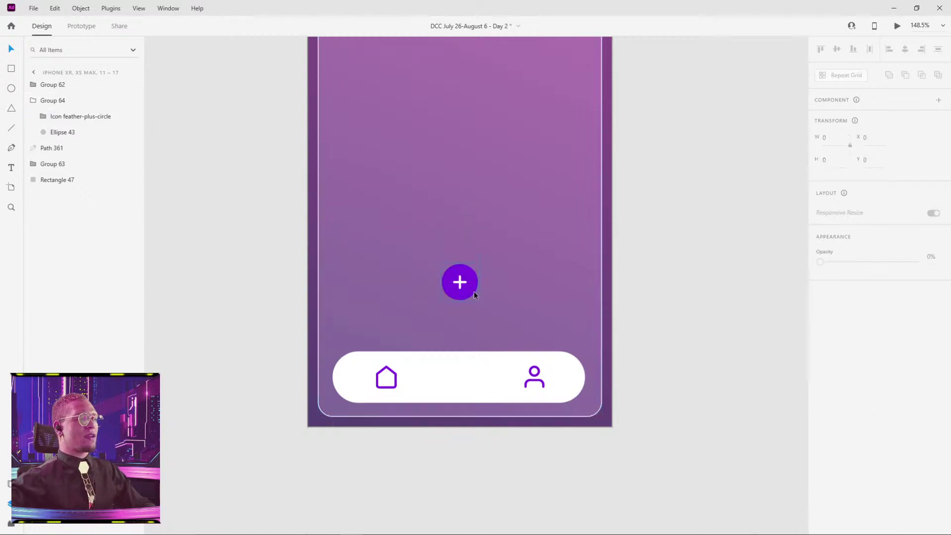
Draw a white square about 55 × 55 and place it over the plus button on artboard 11 – 17 at about X 180, Y 669.
{"action": "key", "text": "r"}
{"action": "left_click_drag", "start_coordinate": [636, 247], "coordinate": [677, 288]}
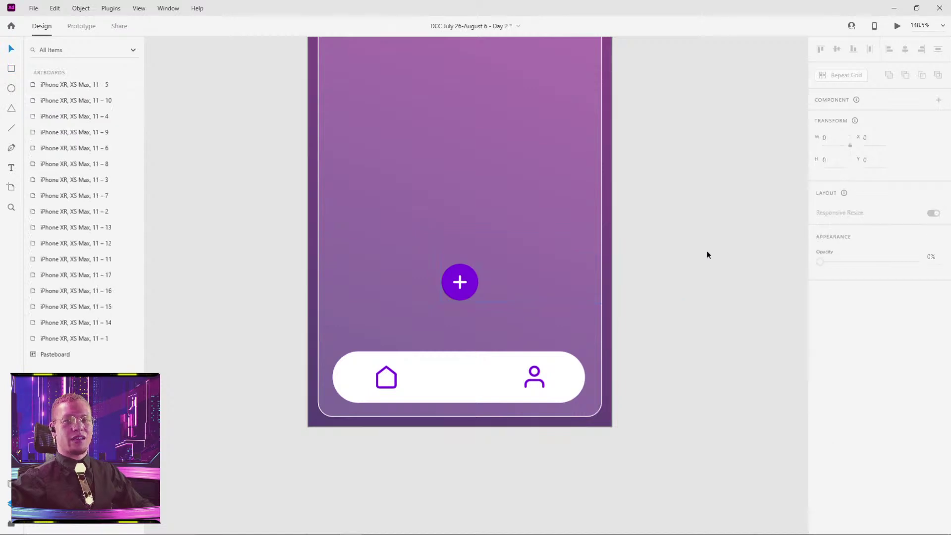
{"action": "key", "text": "v"}
{"action": "left_click_drag", "start_coordinate": [665, 280], "coordinate": [465, 240]}
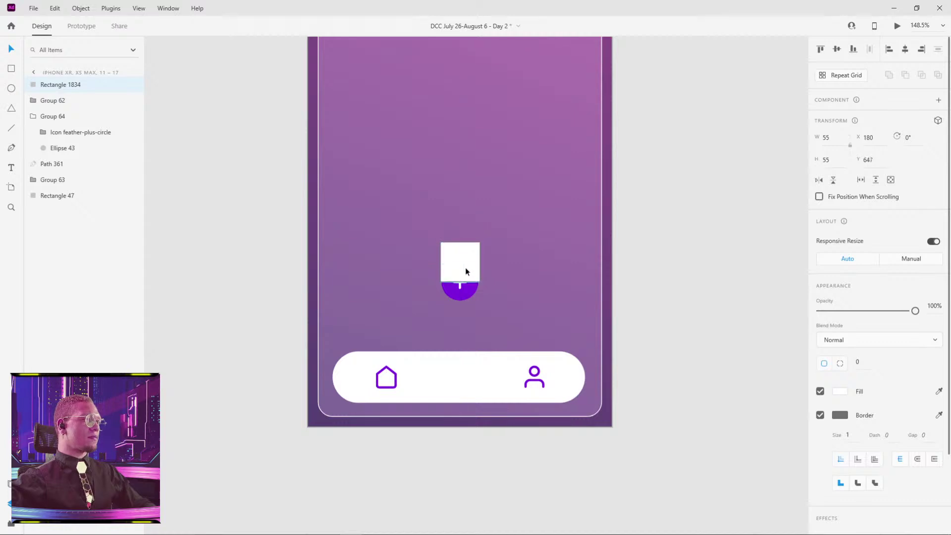
{"action": "scroll", "coordinate": [464, 285], "scroll_direction": "up", "scroll_amount": 5}
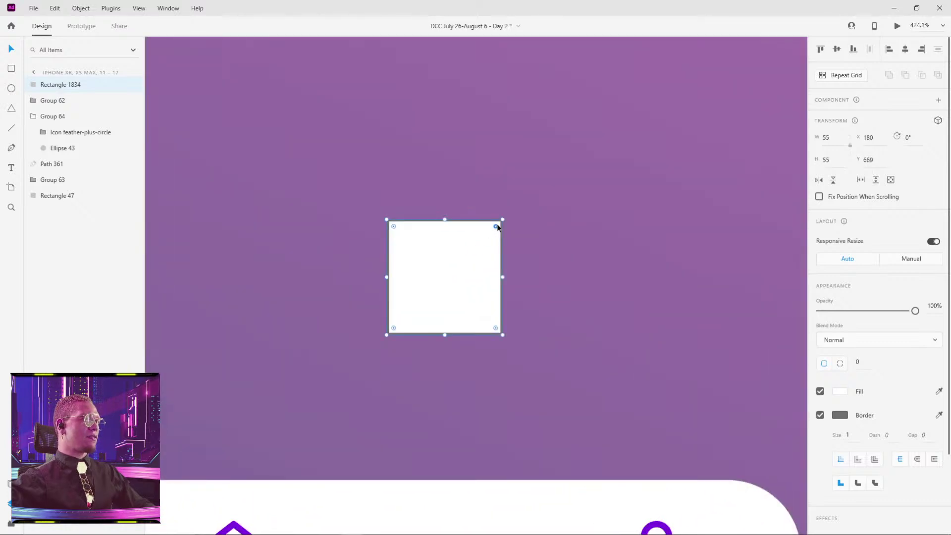
Shrink the white square to 50 × 50 over the plus button at X 182, Y 674 and round its corners with radius 184.
{"action": "mouse_move", "coordinate": [500, 219]}
{"action": "left_mouse_down"}
{"action": "mouse_move", "coordinate": [485, 240]}
{"action": "mouse_move", "coordinate": [493, 229]}
{"action": "left_mouse_up"}
{"action": "mouse_move", "coordinate": [452, 265]}
{"action": "left_mouse_down"}
{"action": "mouse_move", "coordinate": [470, 271]}
{"action": "mouse_move", "coordinate": [451, 272]}
{"action": "mouse_move", "coordinate": [453, 281]}
{"action": "left_mouse_up"}
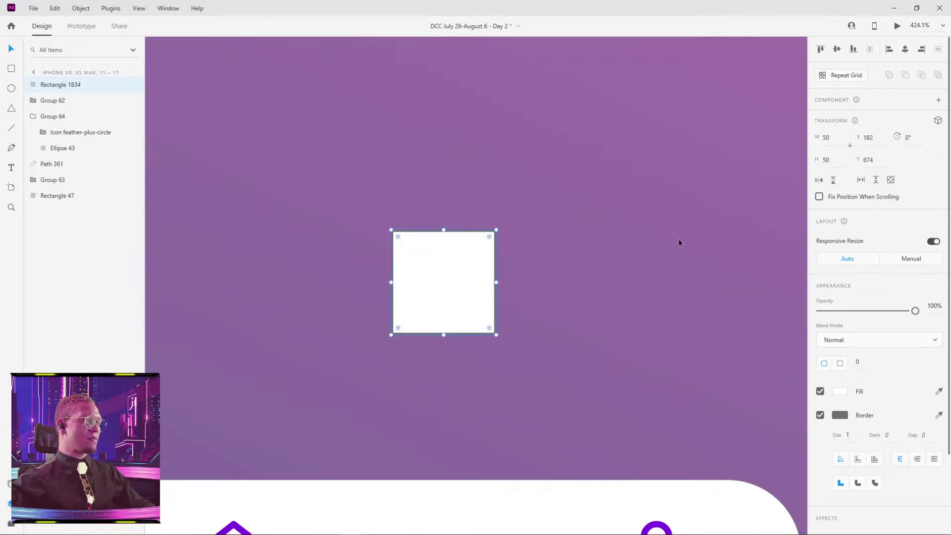
{"action": "left_click_drag", "start_coordinate": [862, 366], "coordinate": [849, 196]}
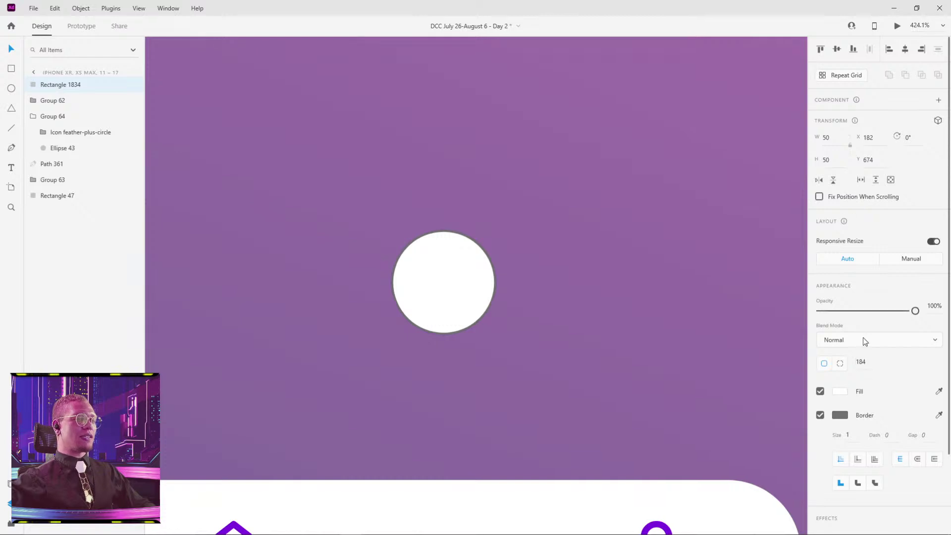
Give the white circle the plus button's purple fill without a border, keeping it over the button at X 182, Y 674.
{"action": "left_click_drag", "start_coordinate": [456, 278], "coordinate": [582, 290]}
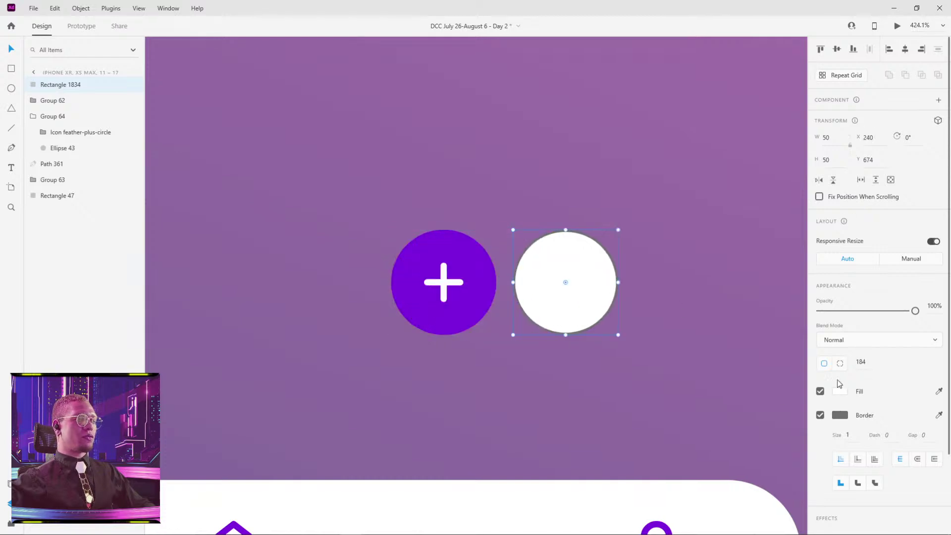
{"action": "left_click", "coordinate": [821, 416]}
{"action": "left_click", "coordinate": [840, 391]}
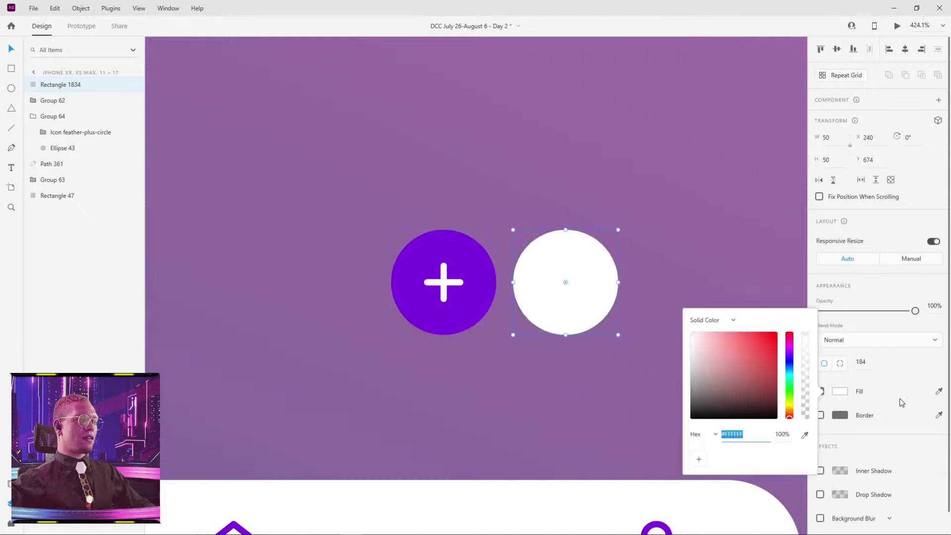
{"action": "left_click", "coordinate": [939, 391]}
{"action": "left_click", "coordinate": [478, 279]}
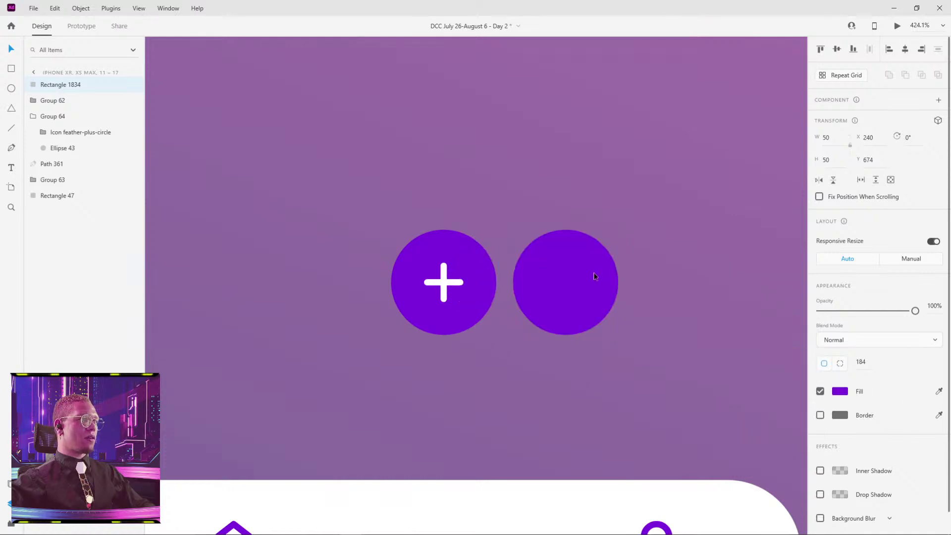
{"action": "left_click_drag", "start_coordinate": [596, 277], "coordinate": [474, 283]}
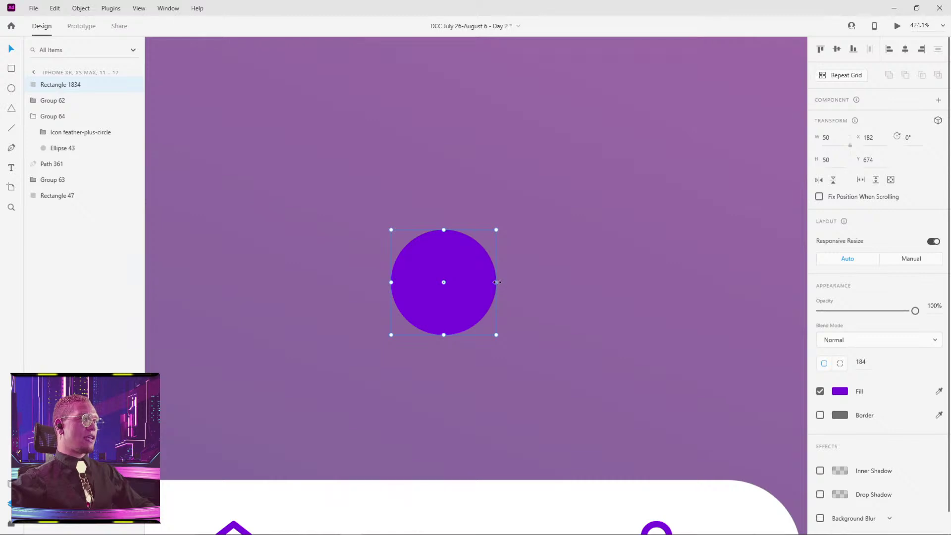
Send the new purple circle backward in the layer order, behind the plus button group on artboard 11 – 17.
{"action": "scroll", "coordinate": [497, 283], "scroll_direction": "down", "scroll_amount": 6}
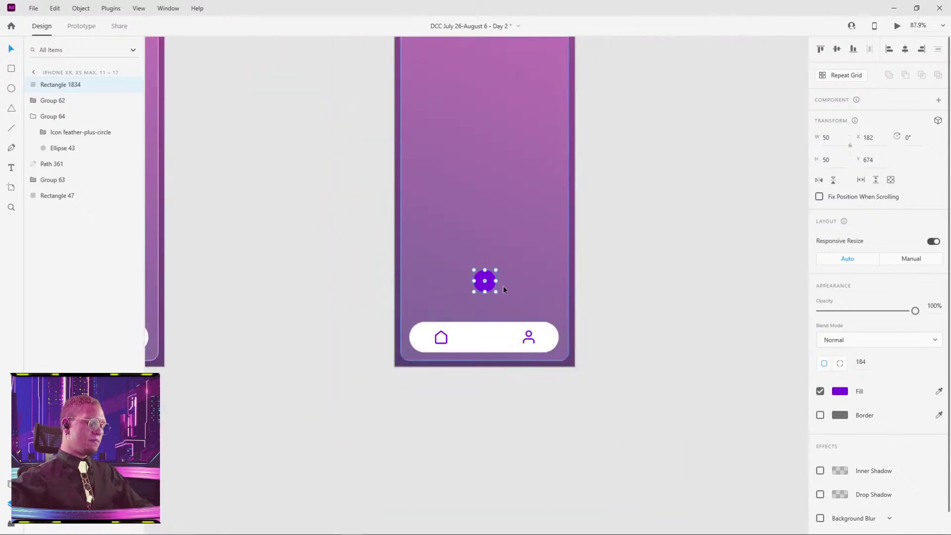
{"action": "key", "text": "ctrl+bracketleft"}
{"action": "key", "text": "ctrl+bracketleft"}
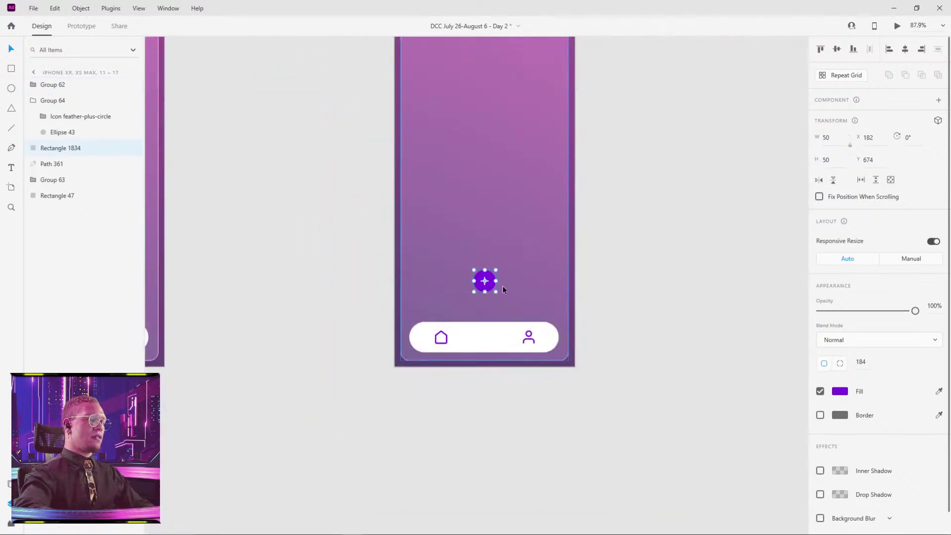
{"action": "scroll", "coordinate": [518, 277], "scroll_direction": "up", "scroll_amount": 3}
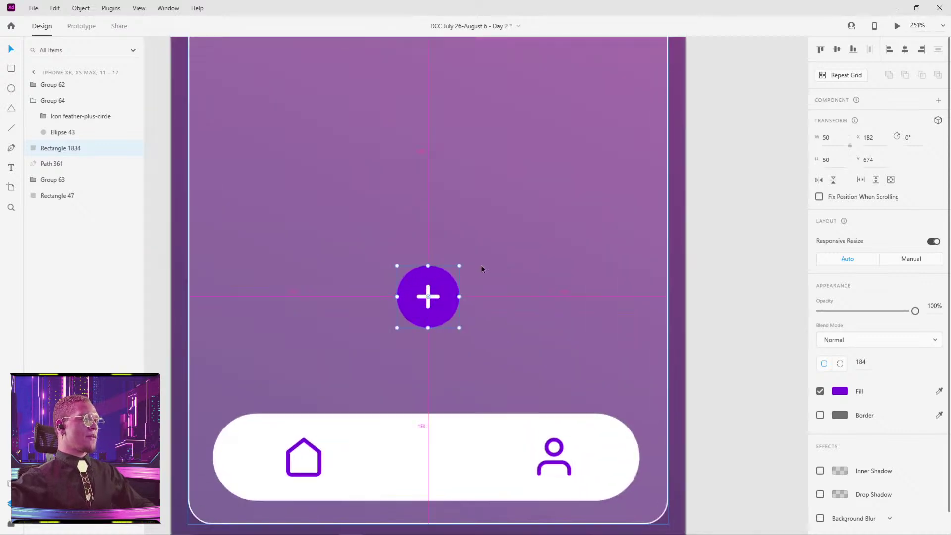
Rename the purple circle's layer on artboard 11 – 17 as "purple stretch".
{"action": "scroll", "coordinate": [480, 265], "scroll_direction": "down", "scroll_amount": 4}
{"action": "left_click_drag", "start_coordinate": [338, 258], "coordinate": [444, 314]}
{"action": "scroll", "coordinate": [528, 316], "scroll_direction": "up", "scroll_amount": 3}
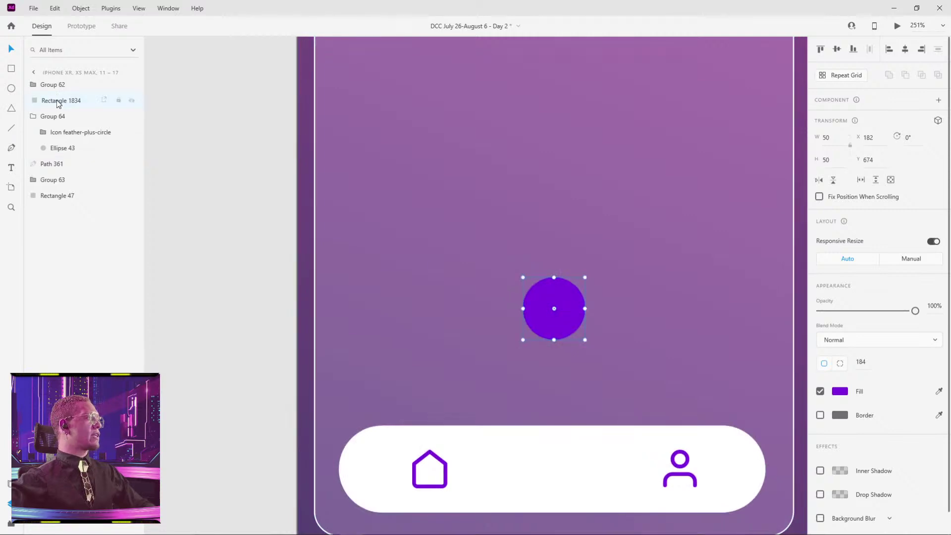
{"action": "double_click", "coordinate": [58, 101]}
{"action": "type", "text": "p"}
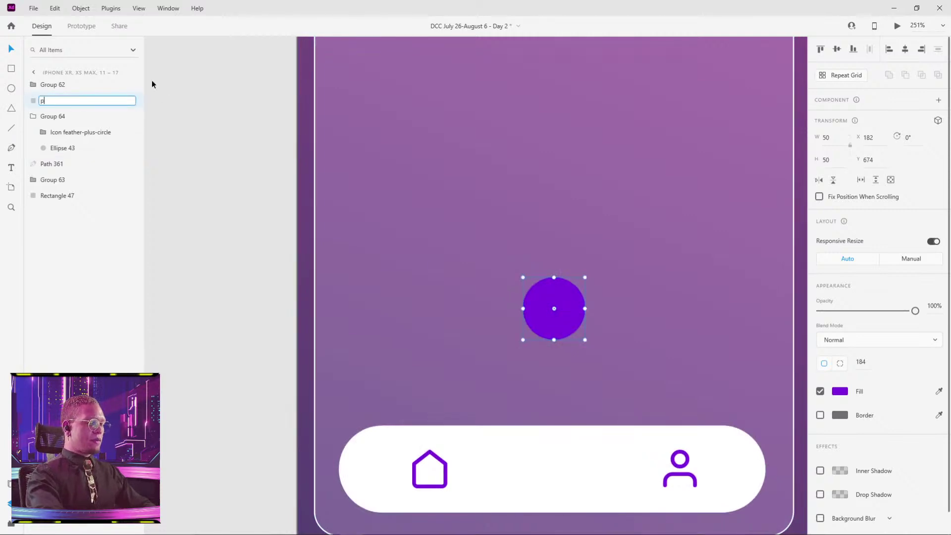
{"action": "type", "text": "urple s"}
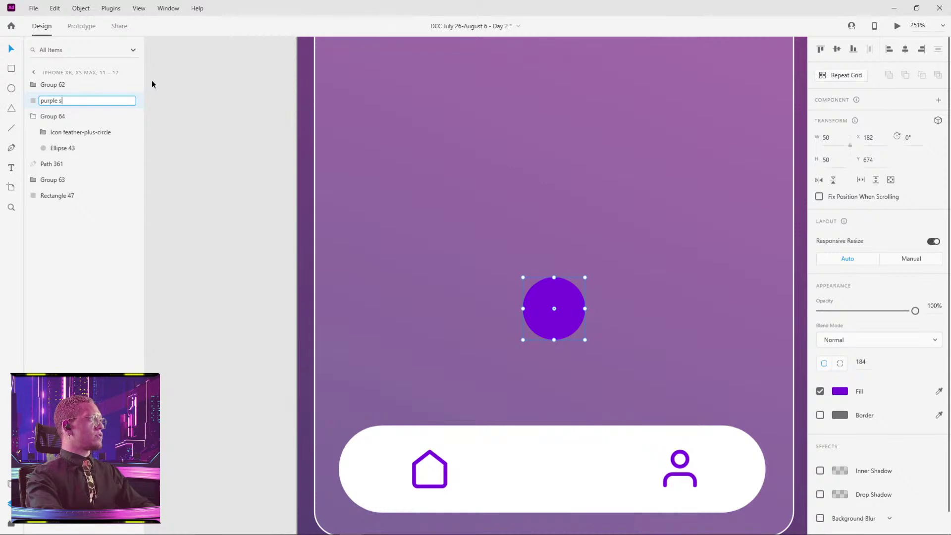
{"action": "type", "text": "trecch"}
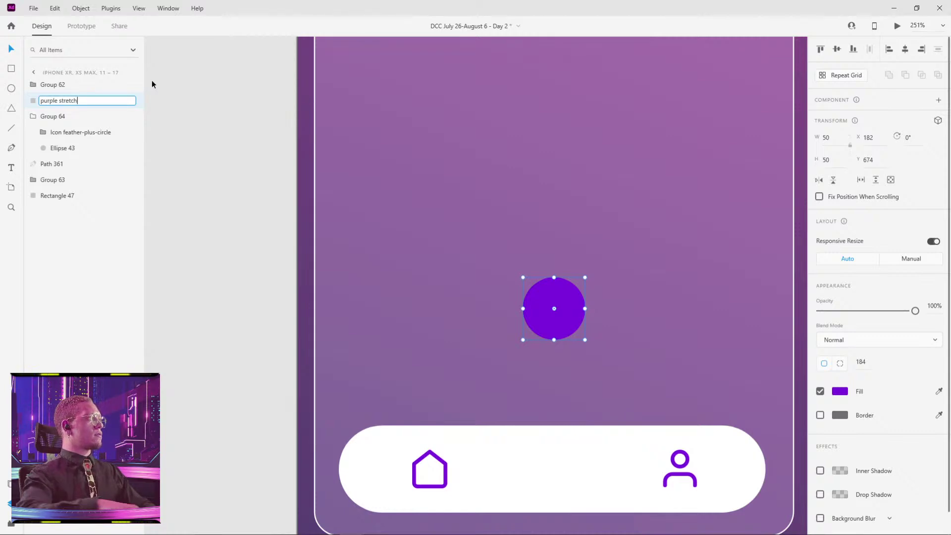
{"action": "left_click", "coordinate": [195, 89]}
Copy the purple stretch circle to the same position on artboard 11 – 16 and place it behind the plus button group.
{"action": "left_click", "coordinate": [554, 308]}
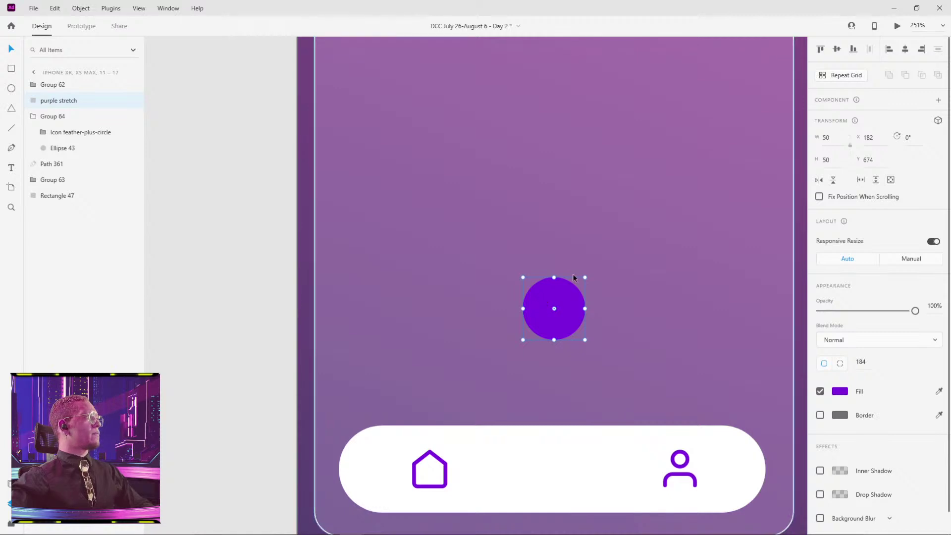
{"action": "scroll", "coordinate": [573, 277], "scroll_direction": "down", "scroll_amount": 5}
{"action": "left_click", "coordinate": [385, 258]}
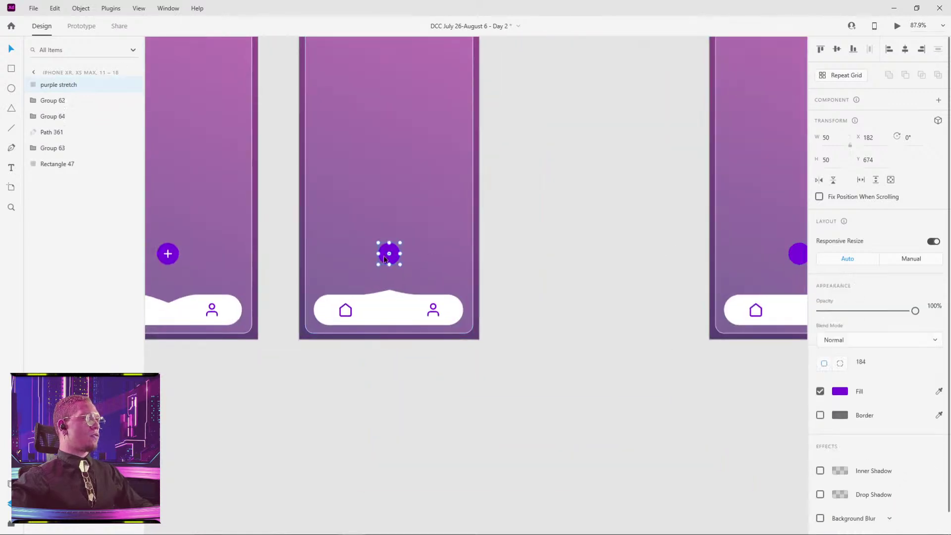
{"action": "scroll", "coordinate": [356, 259], "scroll_direction": "up", "scroll_amount": 5}
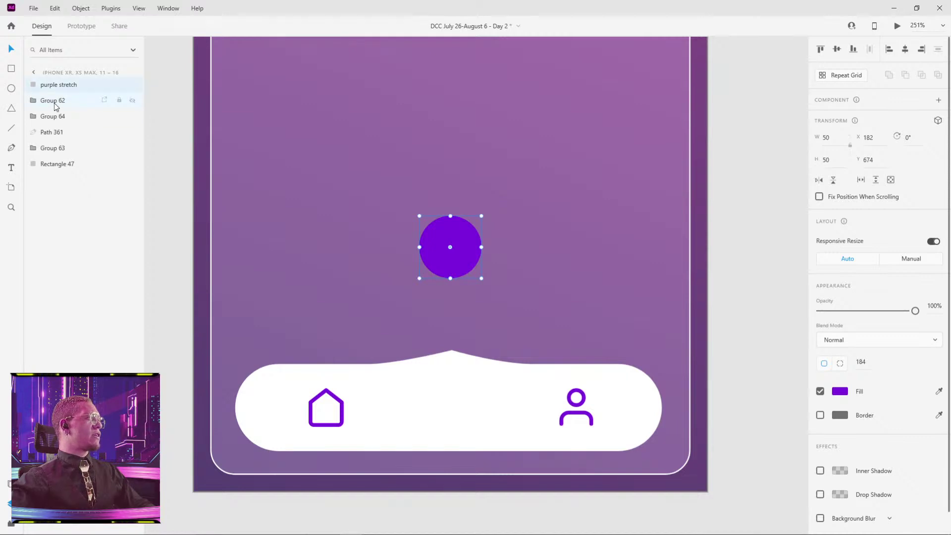
{"action": "left_click_drag", "start_coordinate": [451, 251], "coordinate": [450, 246]}
{"action": "key", "text": "ctrl+bracketleft"}
{"action": "key", "text": "ctrl+bracketleft"}
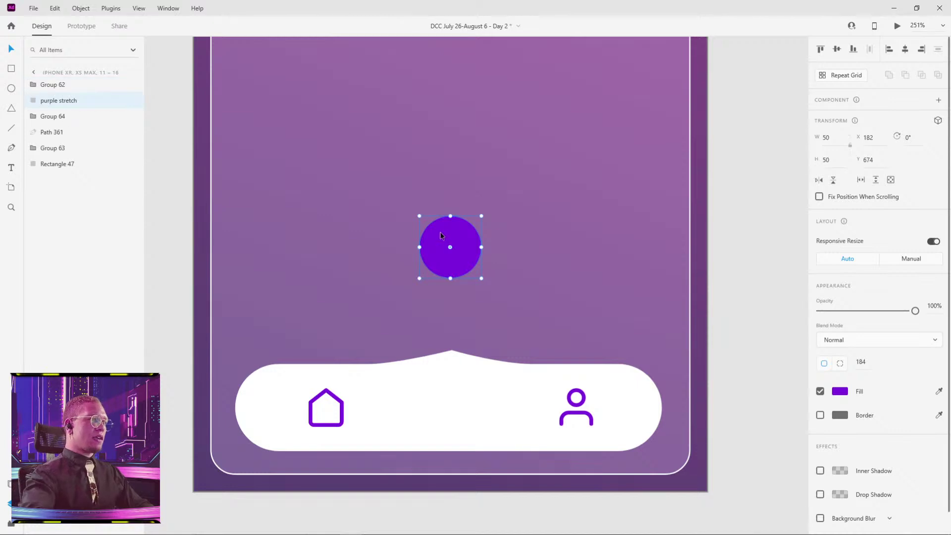
{"action": "left_click", "coordinate": [388, 259]}
{"action": "left_click_drag", "start_coordinate": [471, 237], "coordinate": [512, 212]}
{"action": "key", "text": "ctrl+z"}
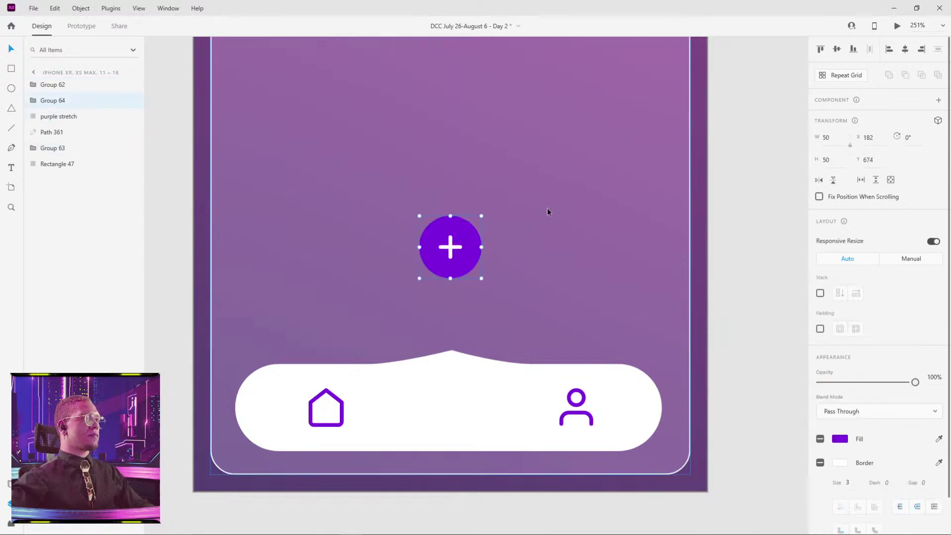
Send the purple stretch circle on artboard 11 – 17 backward, below the plus button group.
{"action": "key", "text": "ctrl+minus"}
{"action": "left_click", "coordinate": [552, 324]}
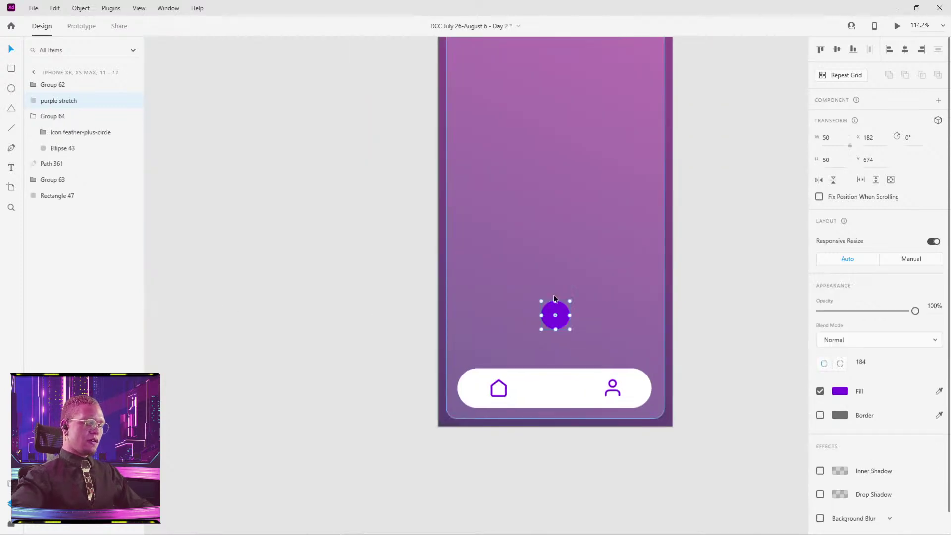
{"action": "key", "text": "ctrl+bracketleft"}
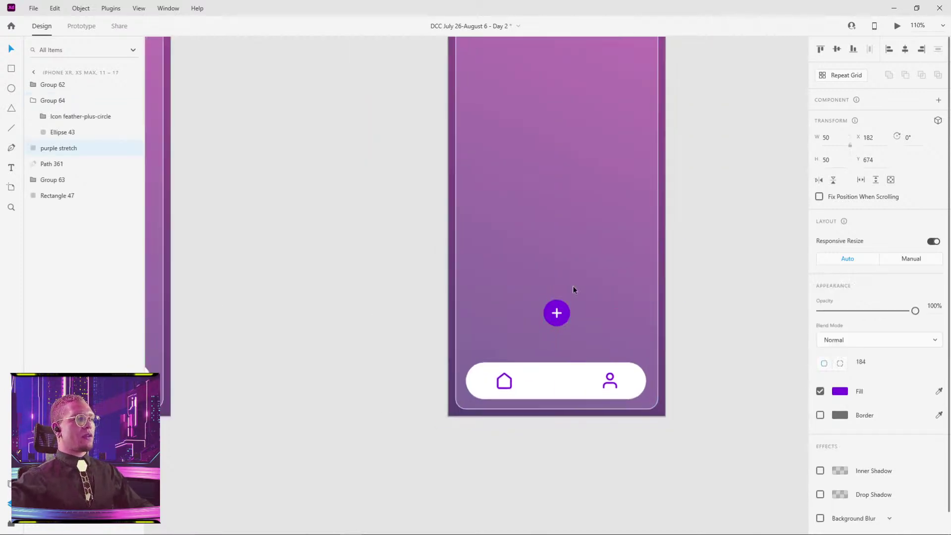
{"action": "scroll", "coordinate": [573, 285], "scroll_direction": "down", "scroll_amount": 3}
{"action": "left_click_drag", "start_coordinate": [318, 263], "coordinate": [429, 248]}
{"action": "scroll", "coordinate": [426, 286], "scroll_direction": "up", "scroll_amount": 3}
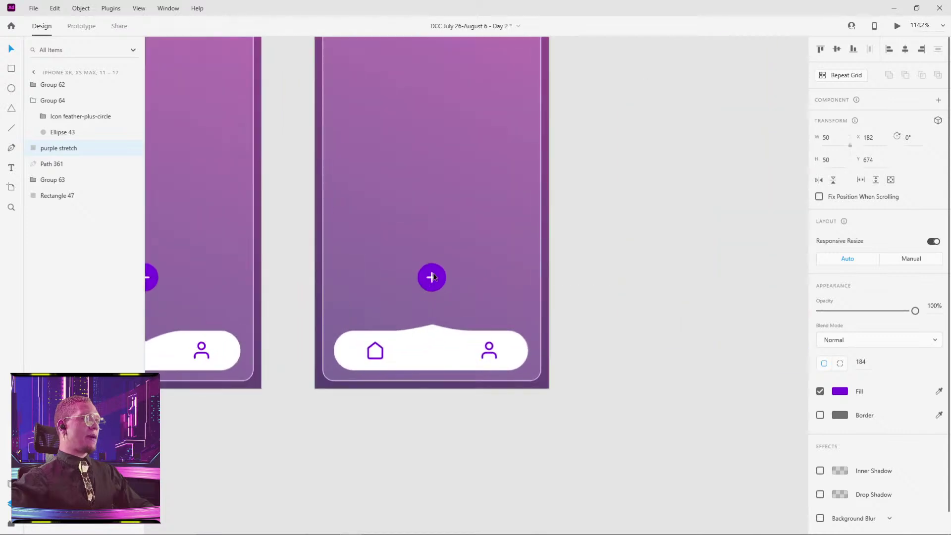
{"action": "scroll", "coordinate": [476, 245], "scroll_direction": "down", "scroll_amount": 2}
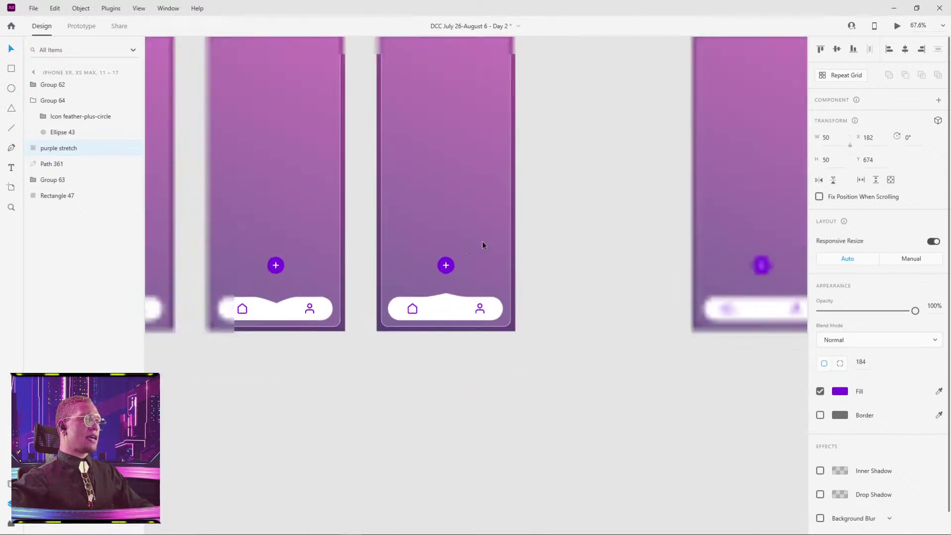
Rotate the plus button group on artboard 11 – 17 by -45° and set its opacity to 0%.
{"action": "scroll", "coordinate": [448, 337], "scroll_direction": "up", "scroll_amount": 5}
{"action": "scroll", "coordinate": [454, 338], "scroll_direction": "up", "scroll_amount": 1}
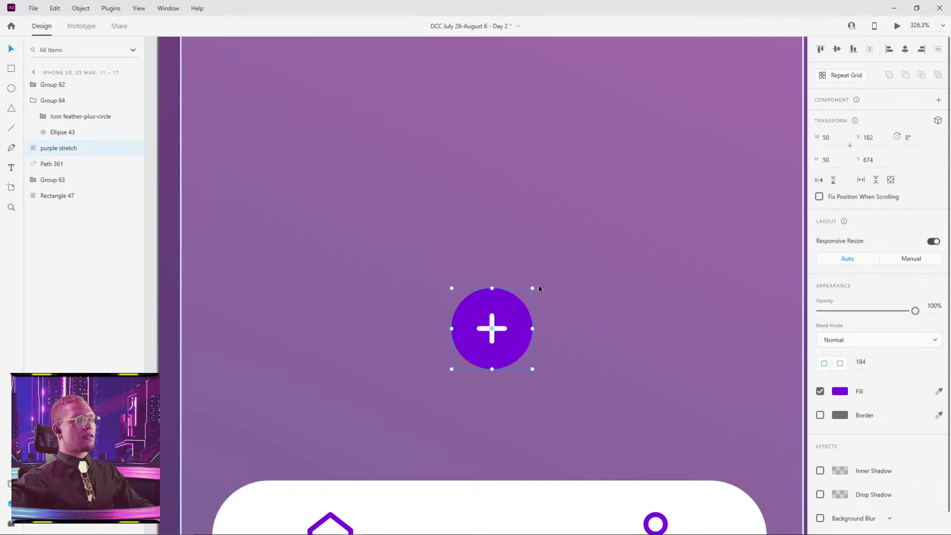
{"action": "left_click_drag", "start_coordinate": [537, 285], "coordinate": [526, 276]}
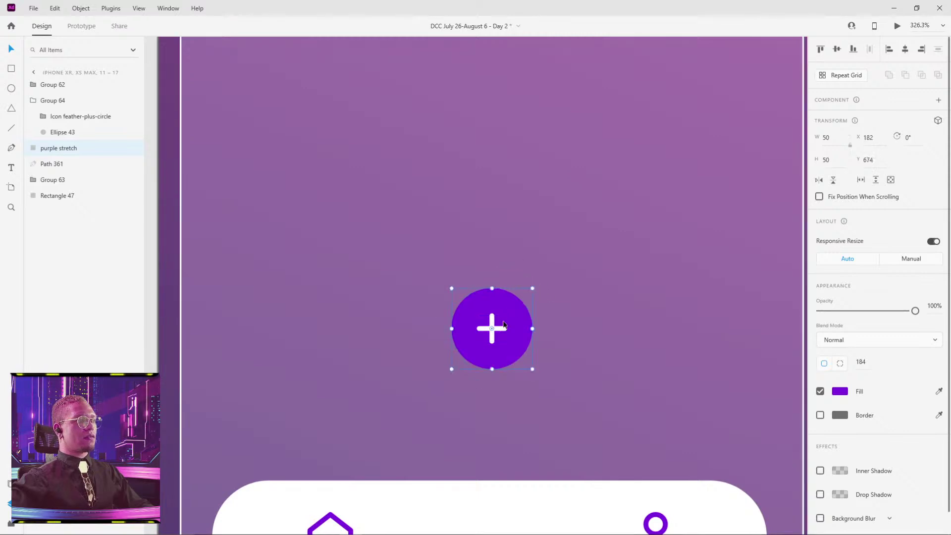
{"action": "left_click_drag", "start_coordinate": [533, 313], "coordinate": [499, 254]}
{"action": "key", "text": "ctrl+z"}
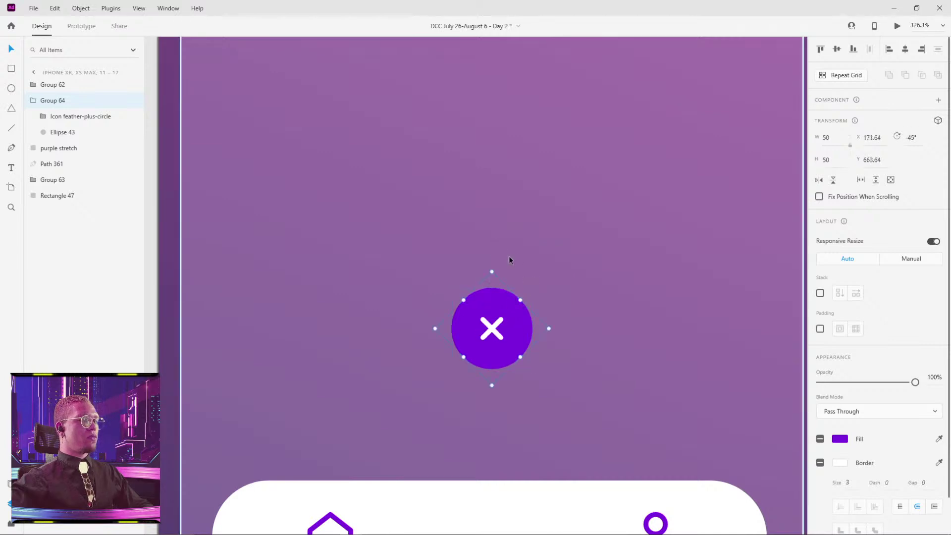
{"action": "left_click_drag", "start_coordinate": [912, 385], "coordinate": [780, 377]}
{"action": "scroll", "coordinate": [644, 329], "scroll_direction": "down", "scroll_amount": 2}
{"action": "scroll", "coordinate": [643, 329], "scroll_direction": "down", "scroll_amount": 1}
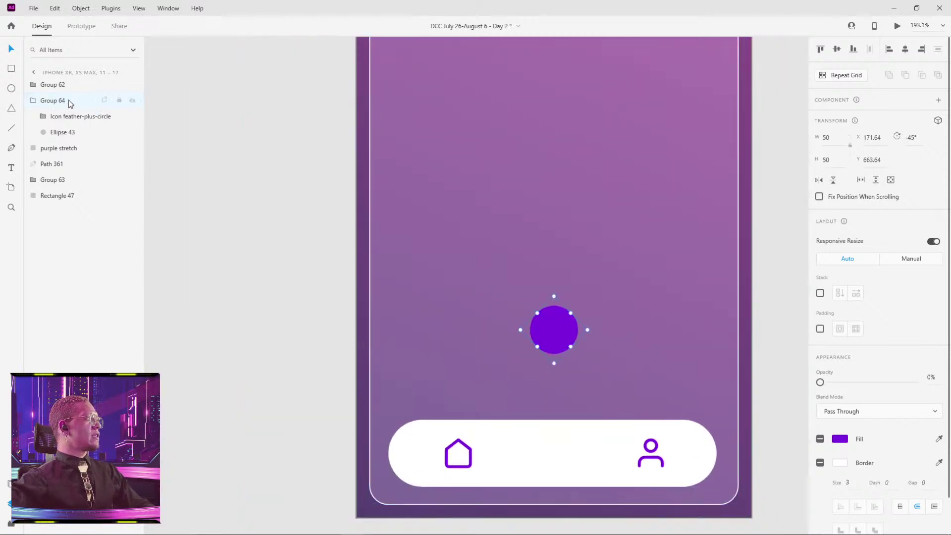
Widen the purple stretch shape on artboard 11 – 17 symmetrically about its centre into a pill about 226 wide.
{"action": "left_click", "coordinate": [68, 151]}
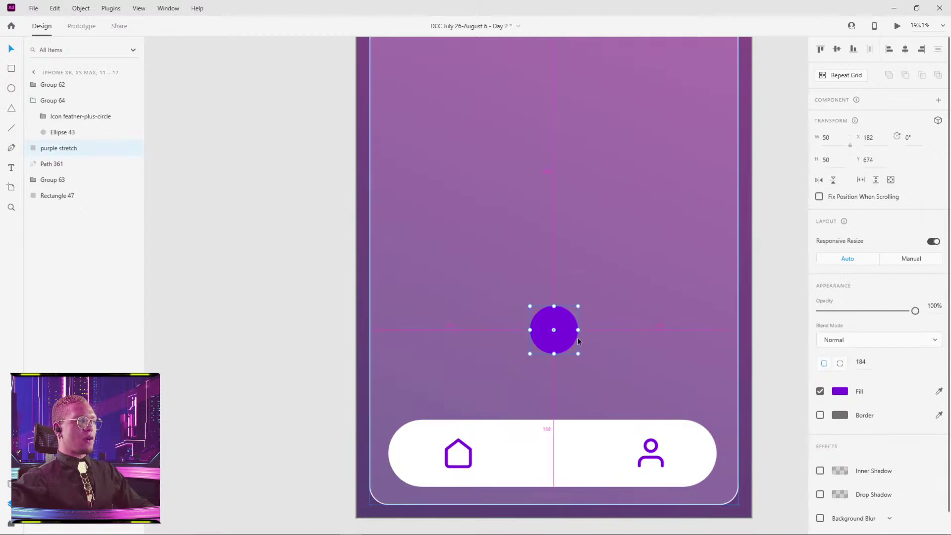
{"action": "left_click_drag", "start_coordinate": [578, 329], "coordinate": [662, 321]}
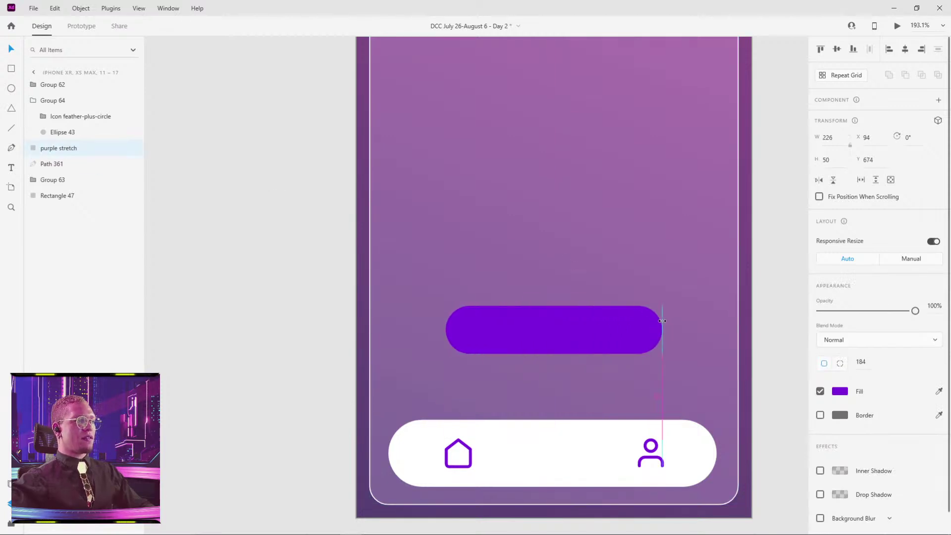
{"action": "scroll", "coordinate": [713, 275], "scroll_direction": "down", "scroll_amount": 5}
{"action": "left_click", "coordinate": [757, 261]}
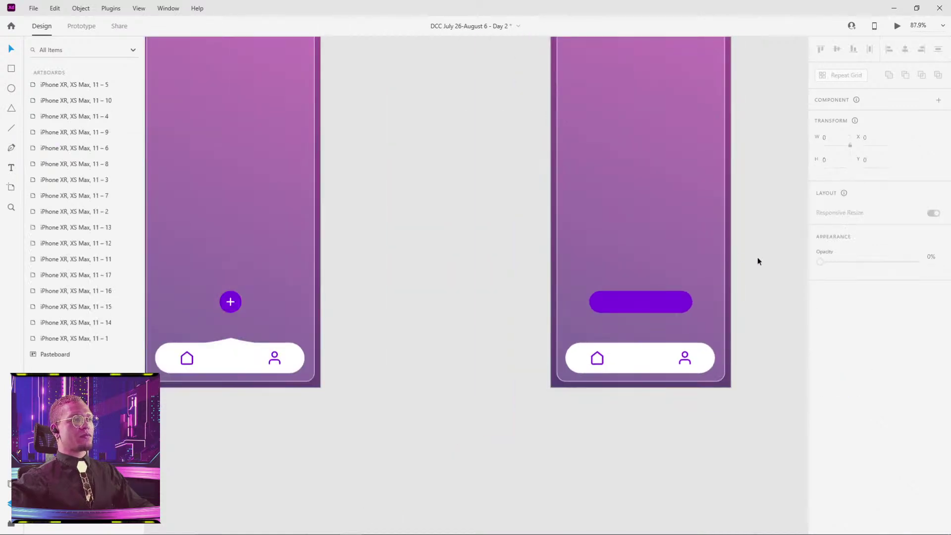
{"action": "left_click_drag", "start_coordinate": [758, 261], "coordinate": [667, 295]}
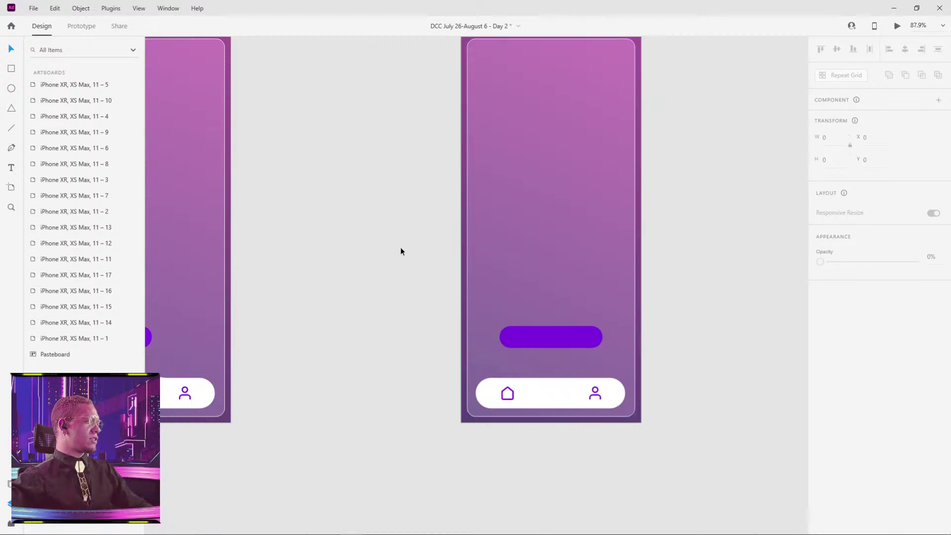
Copy the four white dots from the purple pill on the pasteboard below the artboards.
{"action": "scroll", "coordinate": [347, 277], "scroll_direction": "down", "scroll_amount": 3}
{"action": "scroll", "coordinate": [421, 297], "scroll_direction": "left", "scroll_amount": 5}
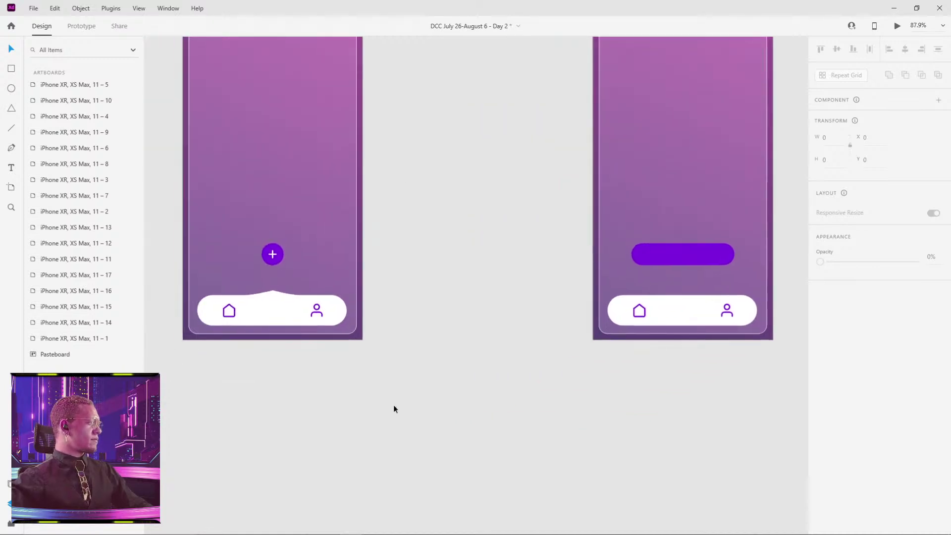
{"action": "scroll", "coordinate": [394, 408], "scroll_direction": "left", "scroll_amount": 4}
{"action": "scroll", "coordinate": [395, 408], "scroll_direction": "down", "scroll_amount": 1}
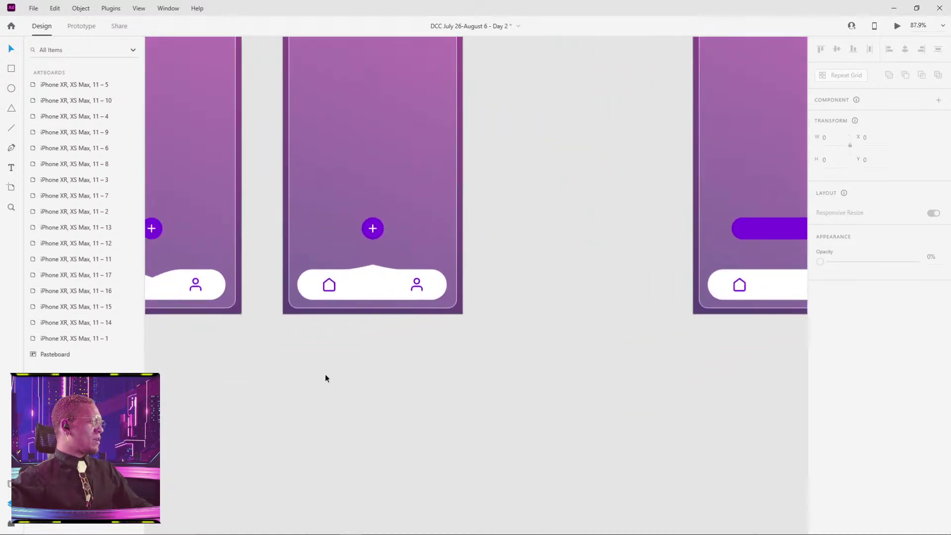
{"action": "scroll", "coordinate": [322, 373], "scroll_direction": "down", "scroll_amount": 5}
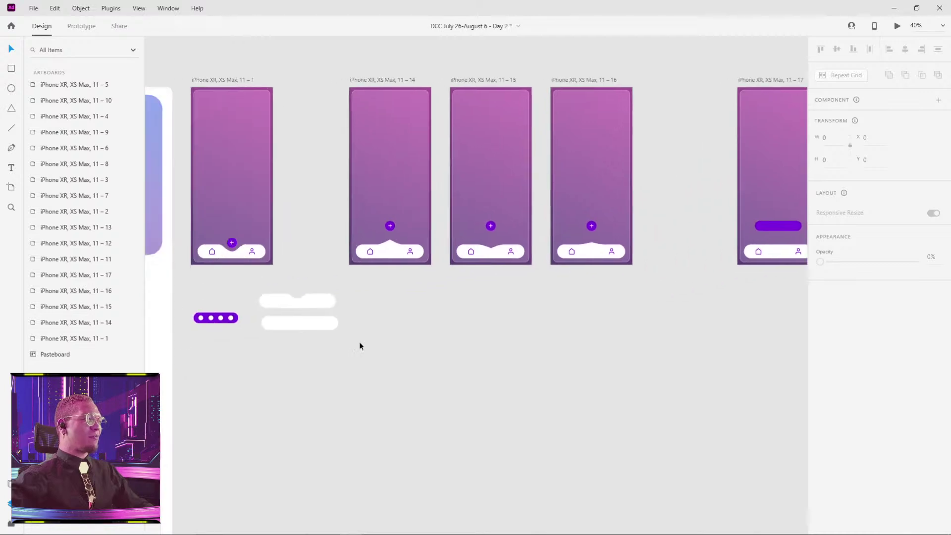
{"action": "scroll", "coordinate": [363, 352], "scroll_direction": "up", "scroll_amount": 6}
{"action": "left_click", "coordinate": [392, 219]}
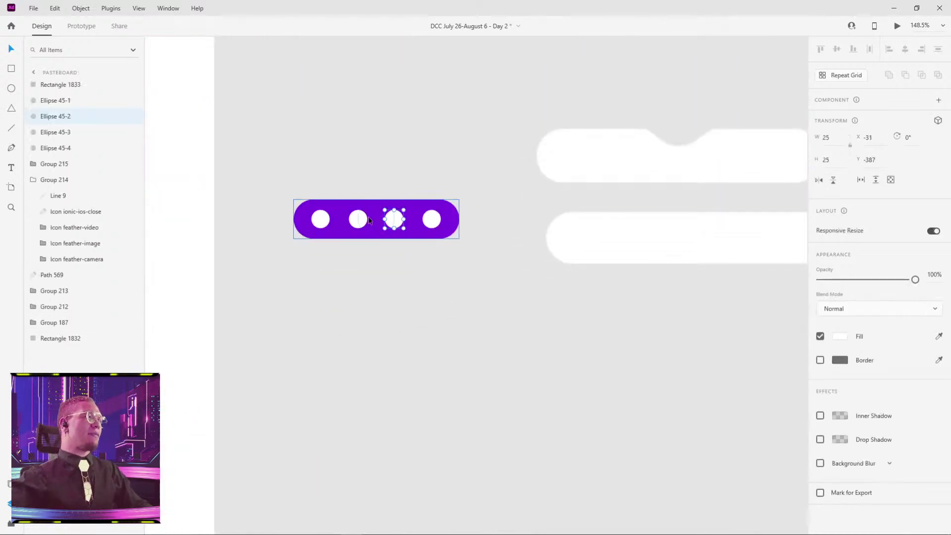
{"action": "left_click", "coordinate": [321, 219]}
{"action": "left_click", "coordinate": [358, 219], "text": "shift"}
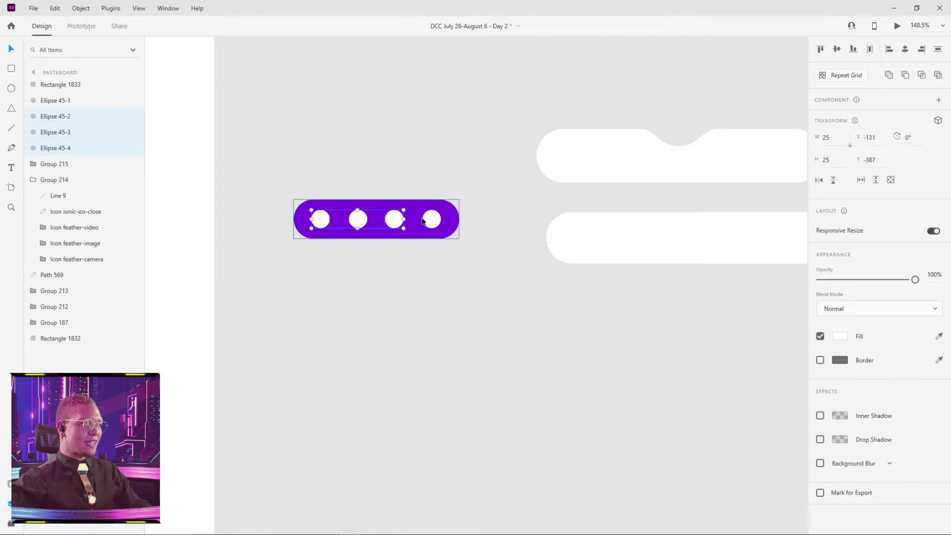
{"action": "left_click", "coordinate": [394, 219], "text": "shift"}
{"action": "left_click", "coordinate": [431, 219], "text": "shift"}
{"action": "left_click_drag", "start_coordinate": [531, 227], "coordinate": [502, 241]}
Paste the four white dots on artboard 11 – 17 and centre them on the purple pill.
{"action": "scroll", "coordinate": [501, 241], "scroll_direction": "up", "scroll_amount": 10}
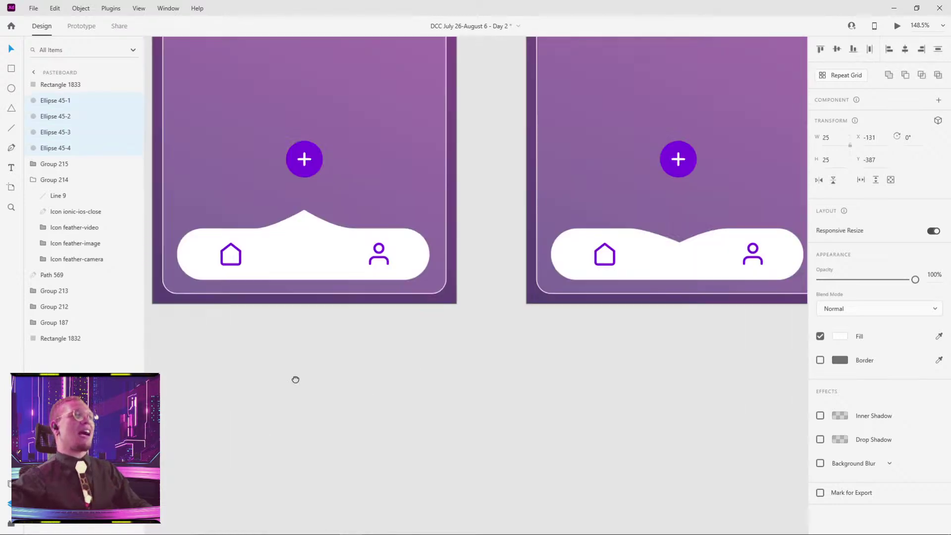
{"action": "scroll", "coordinate": [398, 315], "scroll_direction": "left", "scroll_amount": 5}
{"action": "scroll", "coordinate": [167, 322], "scroll_direction": "right", "scroll_amount": 3}
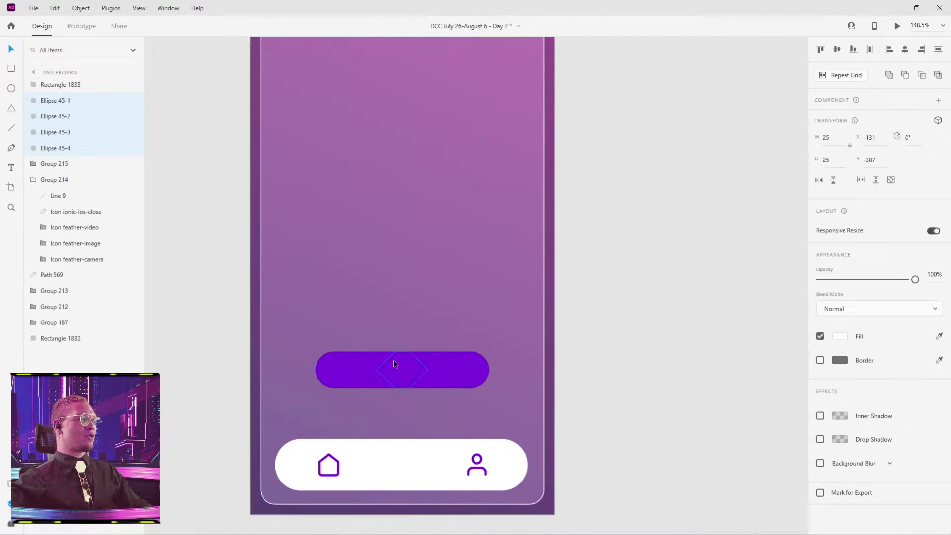
{"action": "left_click", "coordinate": [394, 359]}
{"action": "key", "text": "ctrl+v"}
{"action": "left_click_drag", "start_coordinate": [419, 281], "coordinate": [419, 375]}
{"action": "key", "text": "e"}
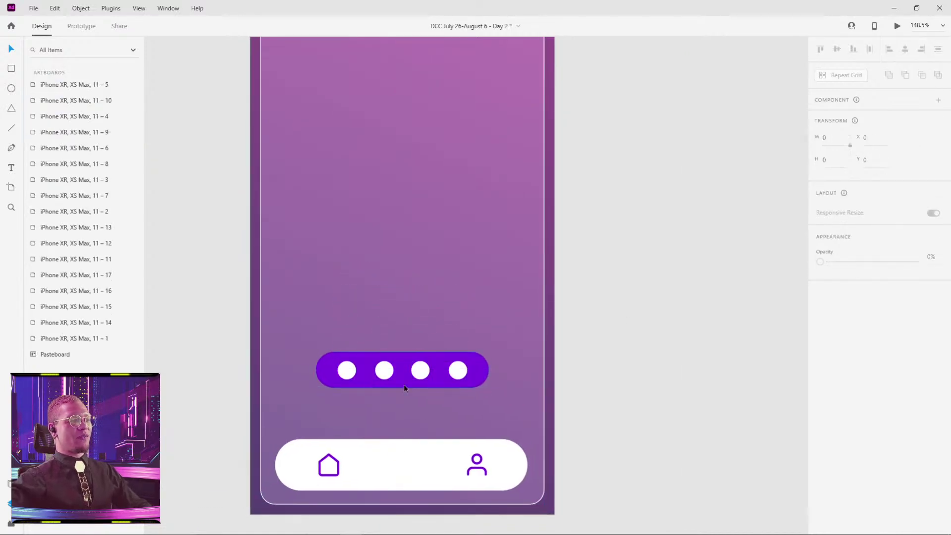
{"action": "scroll", "coordinate": [386, 372], "scroll_direction": "up", "scroll_amount": 4}
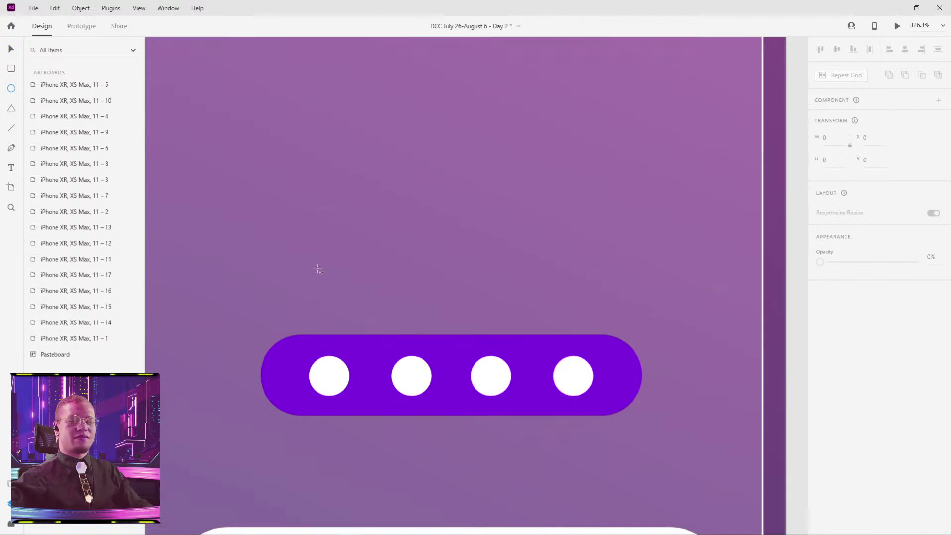
{"action": "left_click_drag", "start_coordinate": [318, 268], "coordinate": [350, 300]}
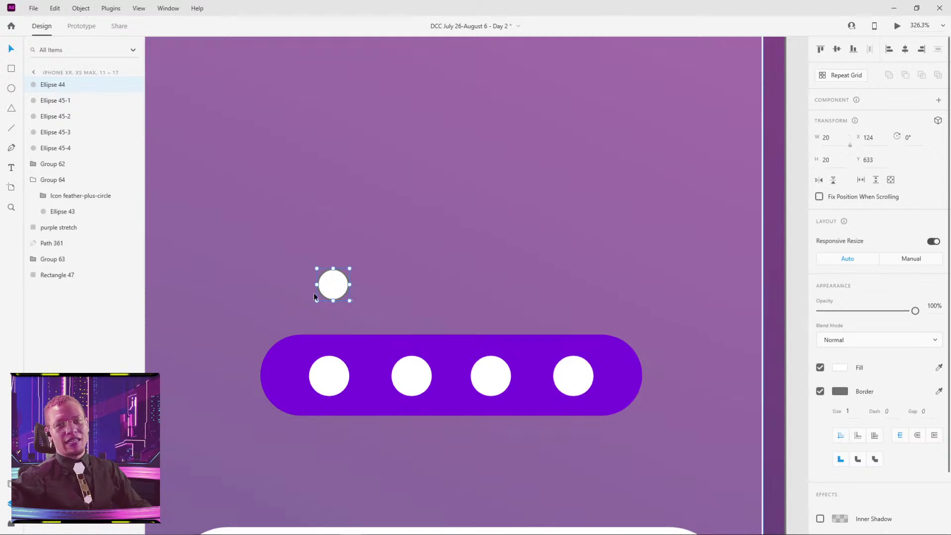
{"action": "key", "text": "Delete"}
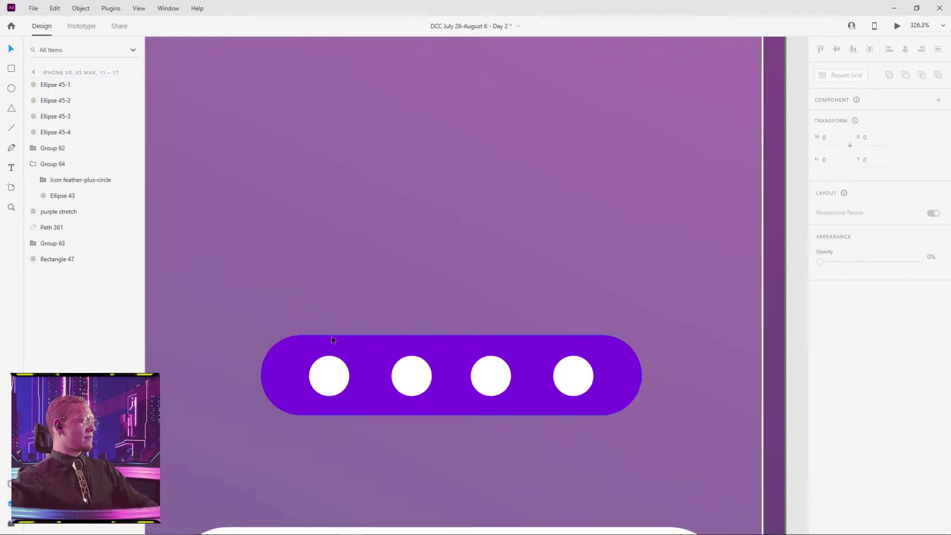
Group the four white dots on artboard 11 – 17 and name the group "circles".
{"action": "left_click", "coordinate": [331, 377]}
{"action": "left_click", "coordinate": [425, 378], "text": "shift"}
{"action": "left_click", "coordinate": [487, 371], "text": "shift"}
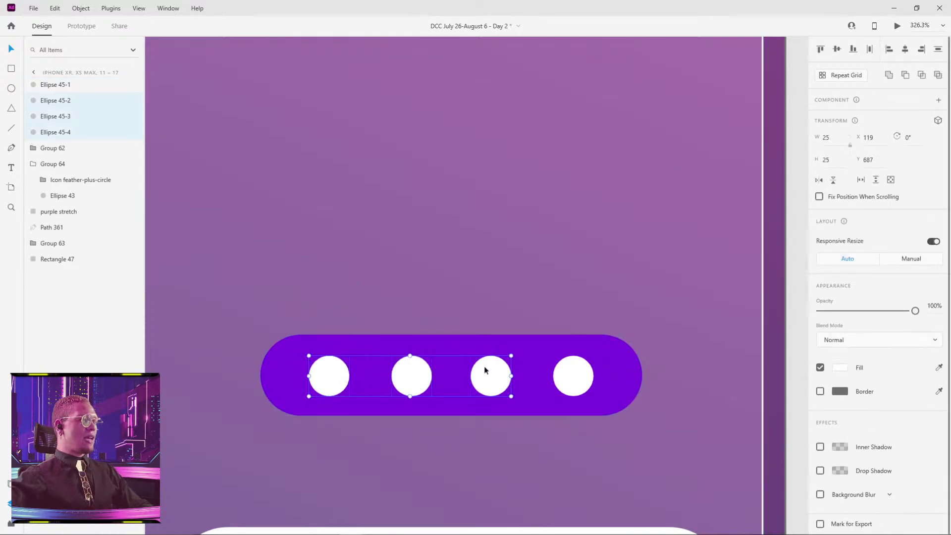
{"action": "left_click", "coordinate": [587, 386], "text": "shift"}
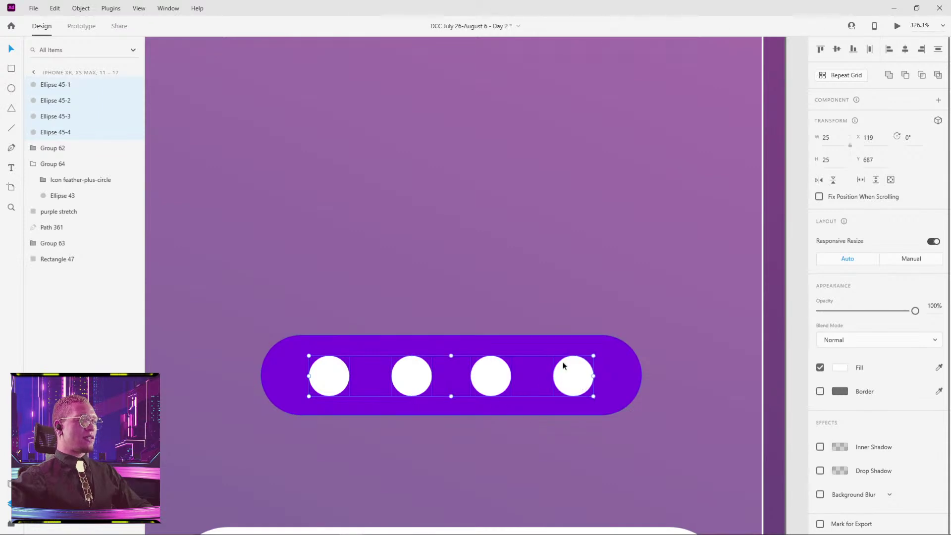
{"action": "left_click_drag", "start_coordinate": [579, 385], "coordinate": [568, 374]}
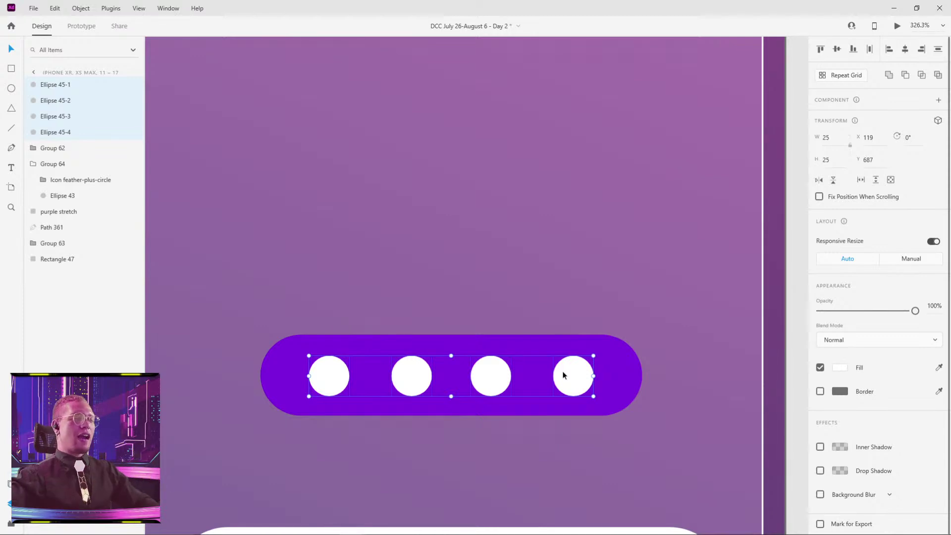
{"action": "scroll", "coordinate": [565, 375], "scroll_direction": "down", "scroll_amount": 5}
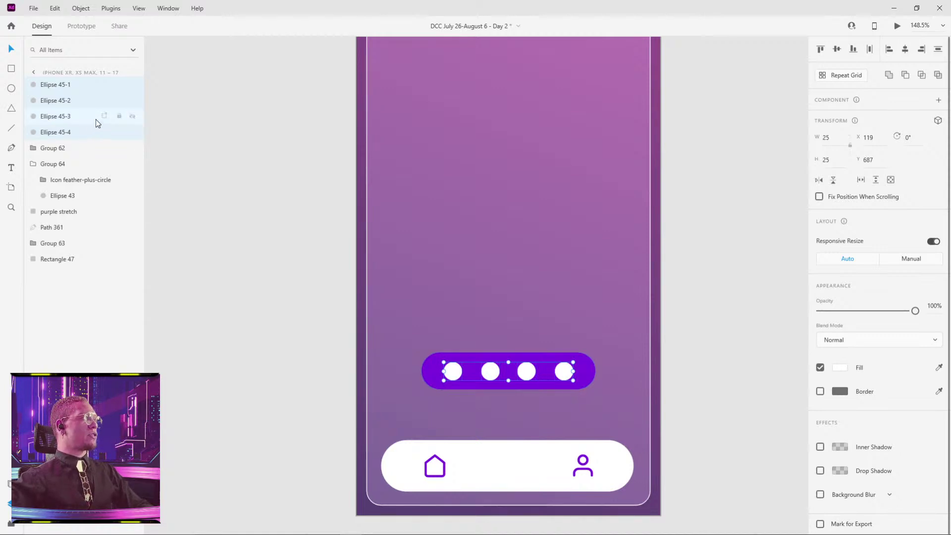
{"action": "key", "text": "ctrl+g"}
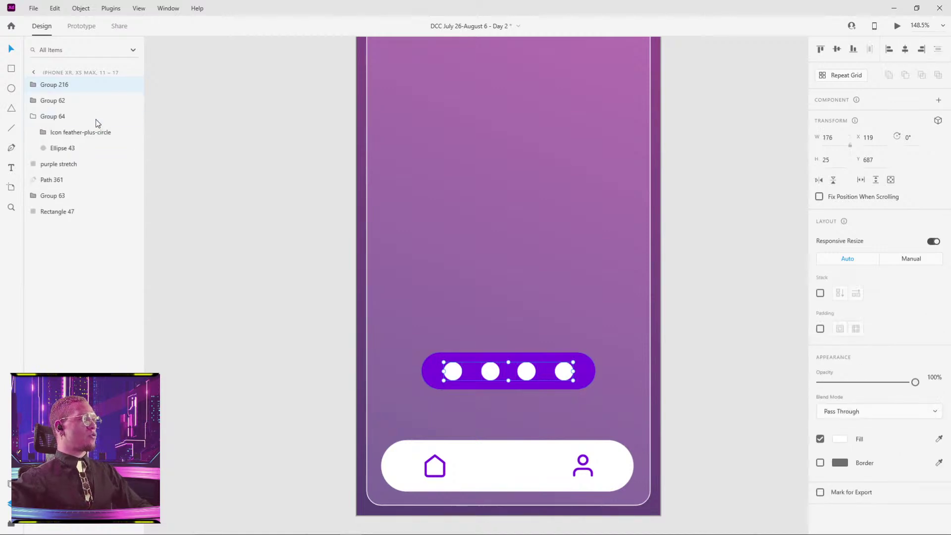
{"action": "double_click", "coordinate": [61, 85]}
{"action": "type", "text": "circle"}
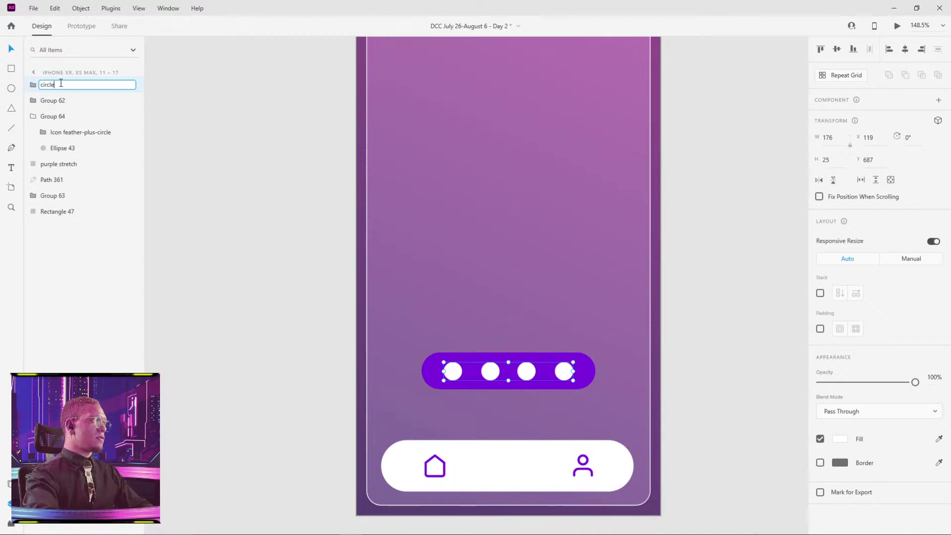
{"action": "type", "text": "s"}
{"action": "key", "text": "Return"}
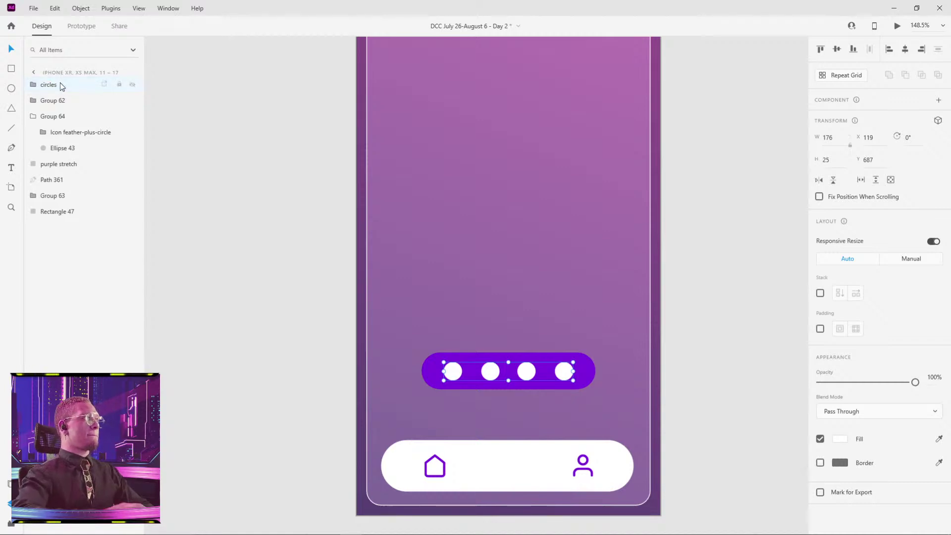
Copy the circles group from artboard 11 – 17 to the same position on artboard 11 – 16.
{"action": "left_click", "coordinate": [697, 272]}
{"action": "left_click", "coordinate": [529, 374]}
{"action": "scroll", "coordinate": [529, 367], "scroll_direction": "down", "scroll_amount": 8}
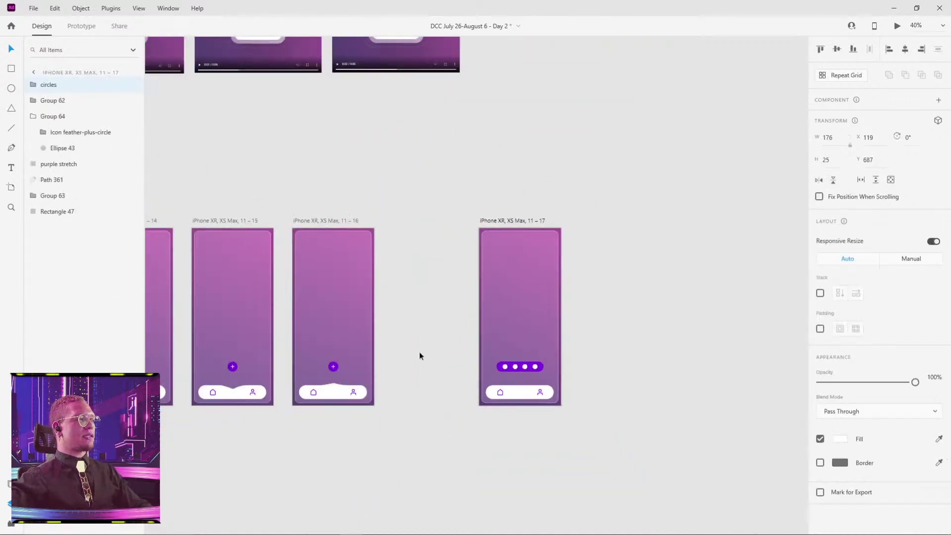
{"action": "scroll", "coordinate": [496, 322], "scroll_direction": "up", "scroll_amount": 8}
{"action": "left_click", "coordinate": [538, 298]}
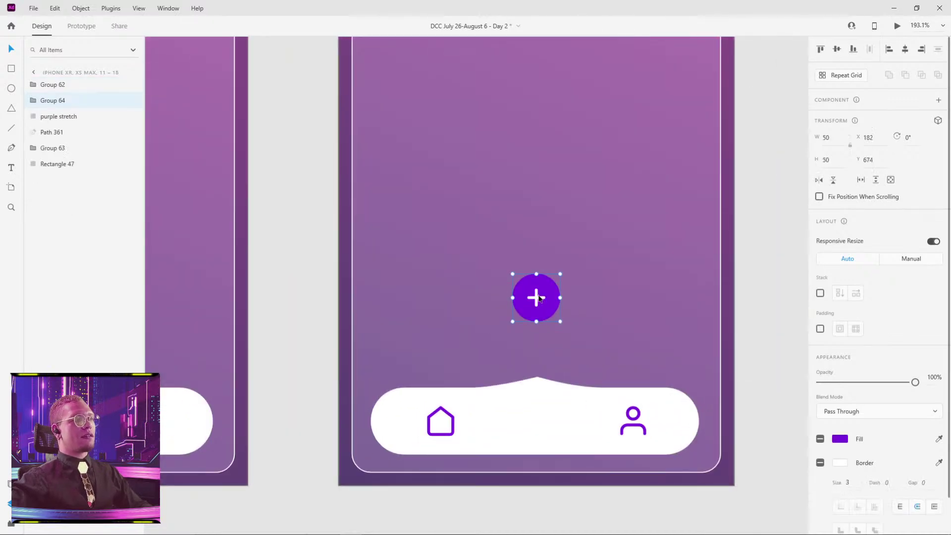
{"action": "key", "text": "ctrl+v"}
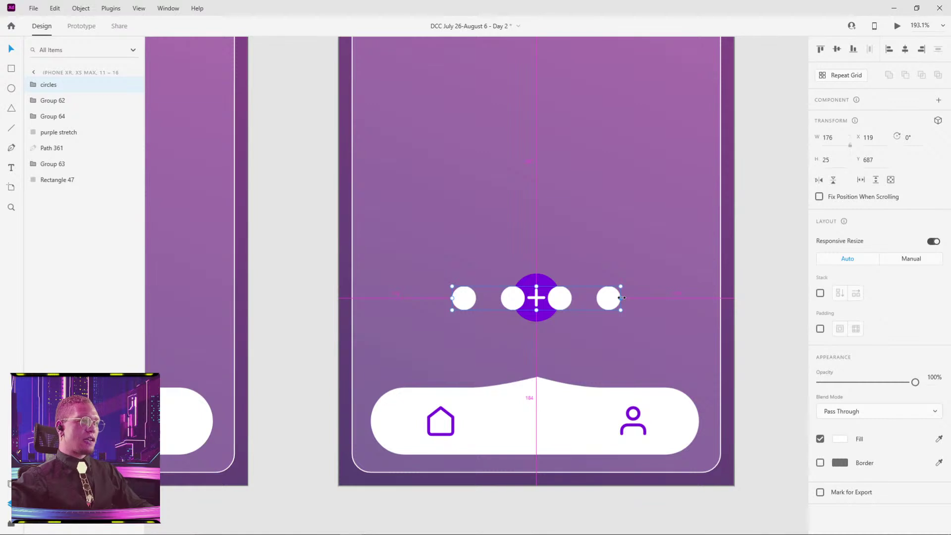
Narrow the circles group on artboard 11 – 16 symmetrically about its centre to 25 wide, stacking the dots over the plus button.
{"action": "left_click_drag", "start_coordinate": [619, 297], "coordinate": [548, 307]}
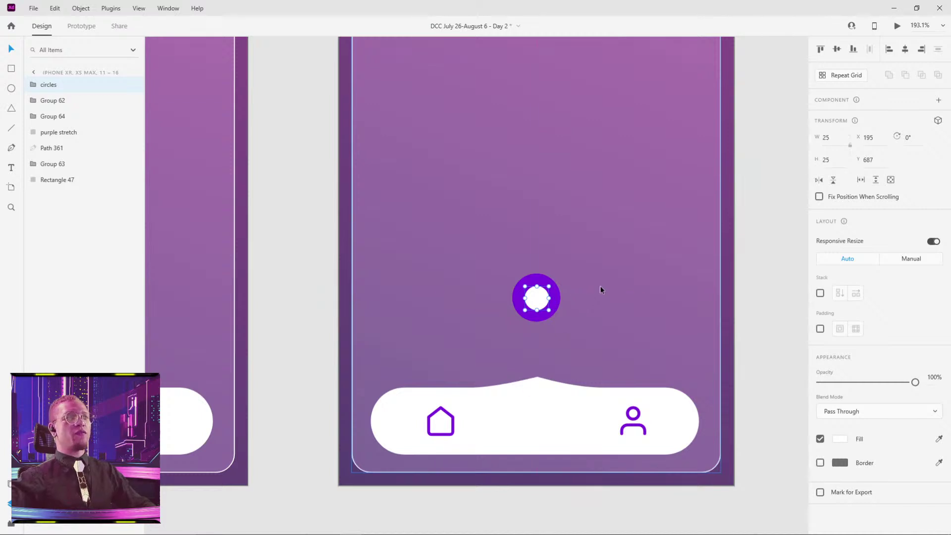
{"action": "scroll", "coordinate": [601, 287], "scroll_direction": "down", "scroll_amount": 5}
{"action": "left_click_drag", "start_coordinate": [718, 276], "coordinate": [495, 329]}
{"action": "scroll", "coordinate": [494, 328], "scroll_direction": "down", "scroll_amount": 2}
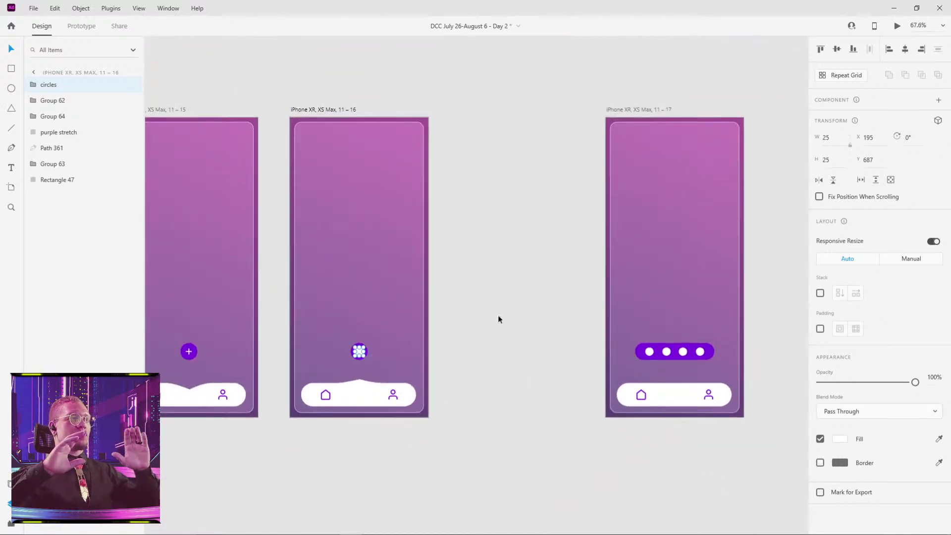
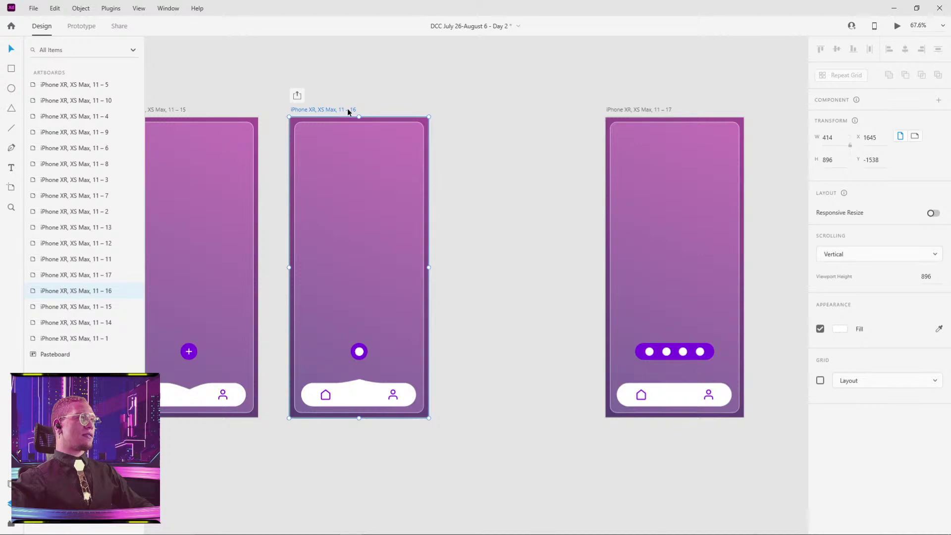
{"action": "left_click", "coordinate": [629, 109]}
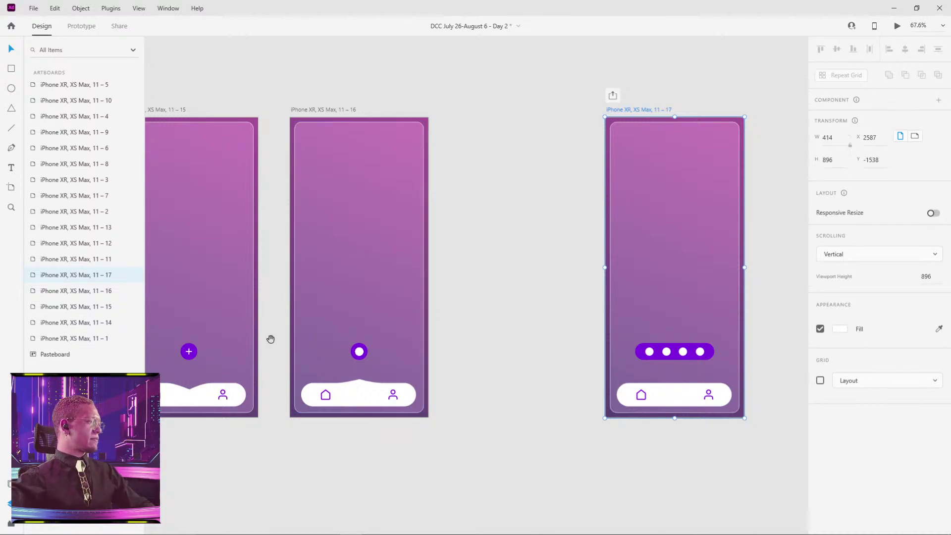
Send the circles group on artboard 11 – 16 backward, below the plus button group and above the purple stretch shape.
{"action": "scroll", "coordinate": [228, 333], "scroll_direction": "up", "scroll_amount": 2}
{"action": "left_click", "coordinate": [470, 363]}
{"action": "scroll", "coordinate": [287, 395], "scroll_direction": "up", "scroll_amount": 3}
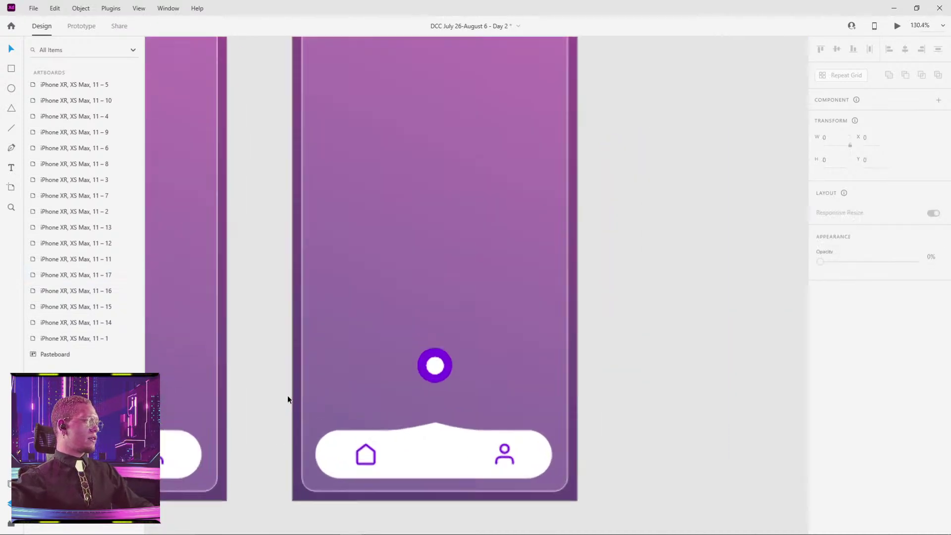
{"action": "scroll", "coordinate": [541, 333], "scroll_direction": "up", "scroll_amount": 4}
{"action": "mouse_move", "coordinate": [596, 287]}
{"action": "left_mouse_down"}
{"action": "mouse_move", "coordinate": [575, 303]}
{"action": "mouse_move", "coordinate": [599, 287]}
{"action": "left_mouse_up"}
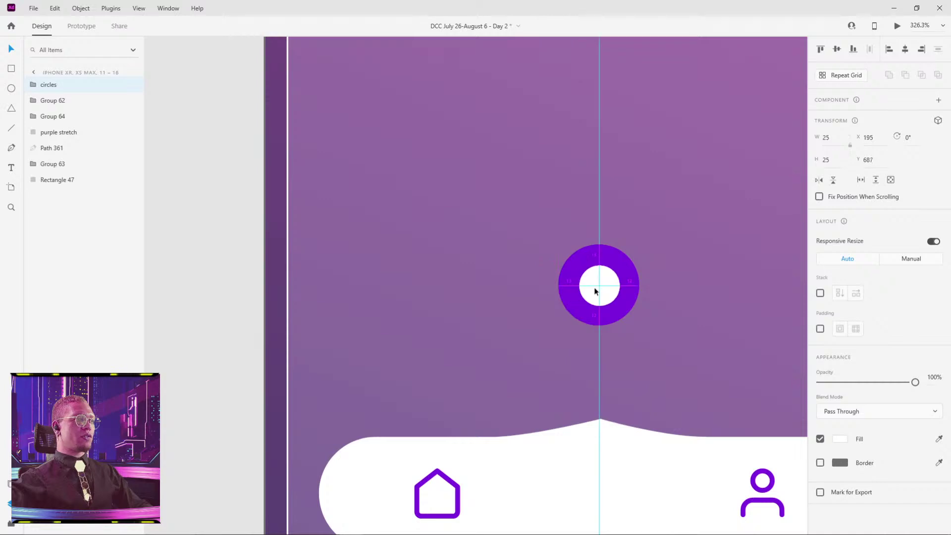
{"action": "scroll", "coordinate": [703, 267], "scroll_direction": "right", "scroll_amount": 3}
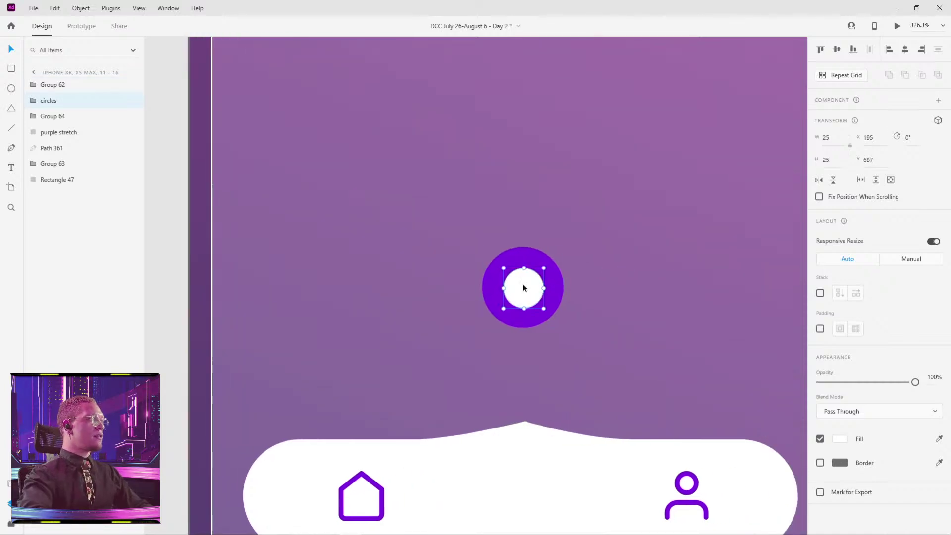
{"action": "key", "text": "ctrl+["}
{"action": "scroll", "coordinate": [626, 256], "scroll_direction": "down", "scroll_amount": 6}
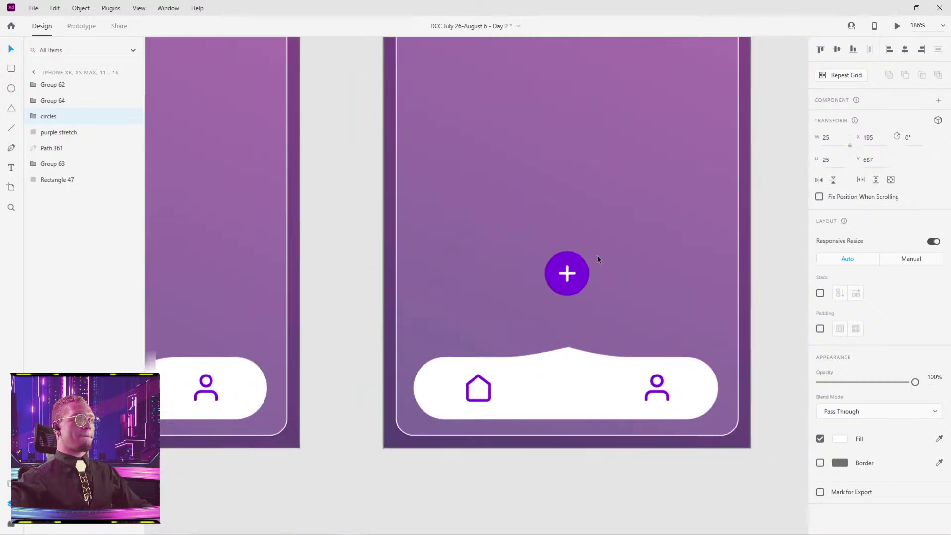
{"action": "left_click", "coordinate": [756, 269]}
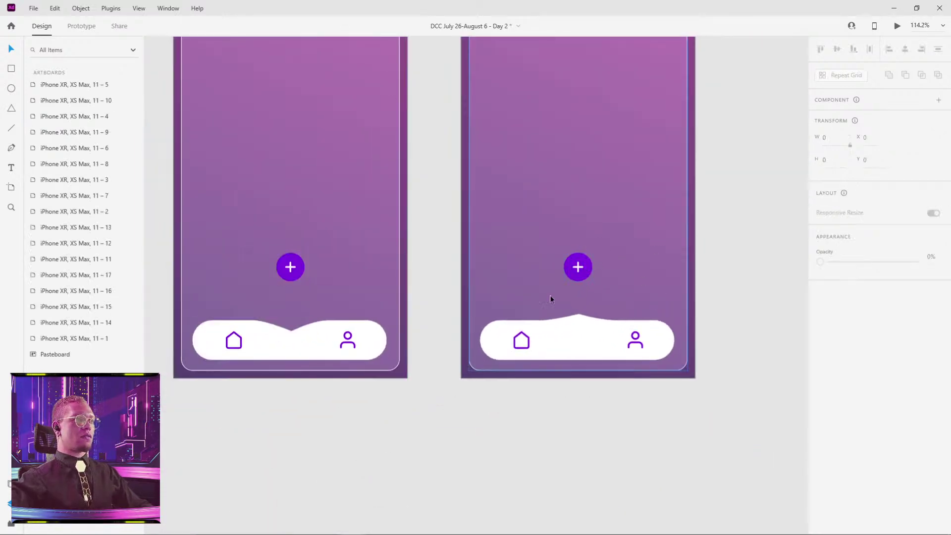
Link artboard 11 – 16 to artboard 11 – 17 with an Auto-Animate prototype interaction.
{"action": "scroll", "coordinate": [589, 269], "scroll_direction": "up", "scroll_amount": 7}
{"action": "scroll", "coordinate": [626, 248], "scroll_direction": "down", "scroll_amount": 7}
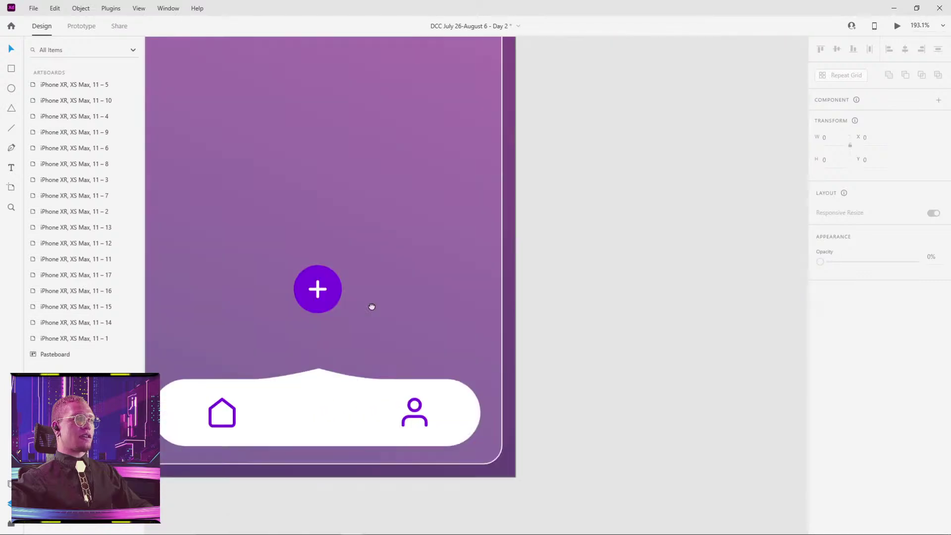
{"action": "scroll", "coordinate": [670, 270], "scroll_direction": "right", "scroll_amount": 5}
{"action": "scroll", "coordinate": [610, 300], "scroll_direction": "right", "scroll_amount": 2}
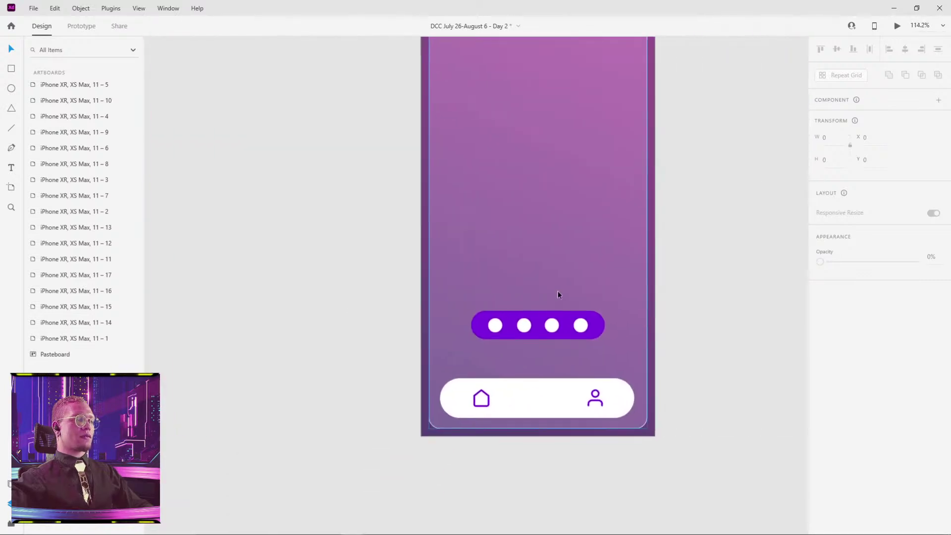
{"action": "scroll", "coordinate": [557, 290], "scroll_direction": "down", "scroll_amount": 3}
{"action": "scroll", "coordinate": [421, 236], "scroll_direction": "left", "scroll_amount": 4}
{"action": "scroll", "coordinate": [482, 238], "scroll_direction": "up", "scroll_amount": 1}
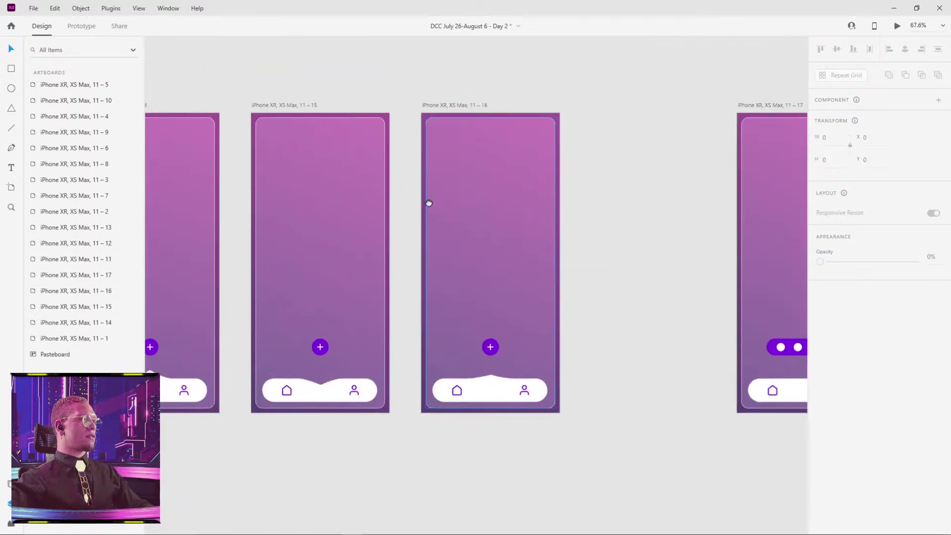
{"action": "left_click", "coordinate": [82, 26]}
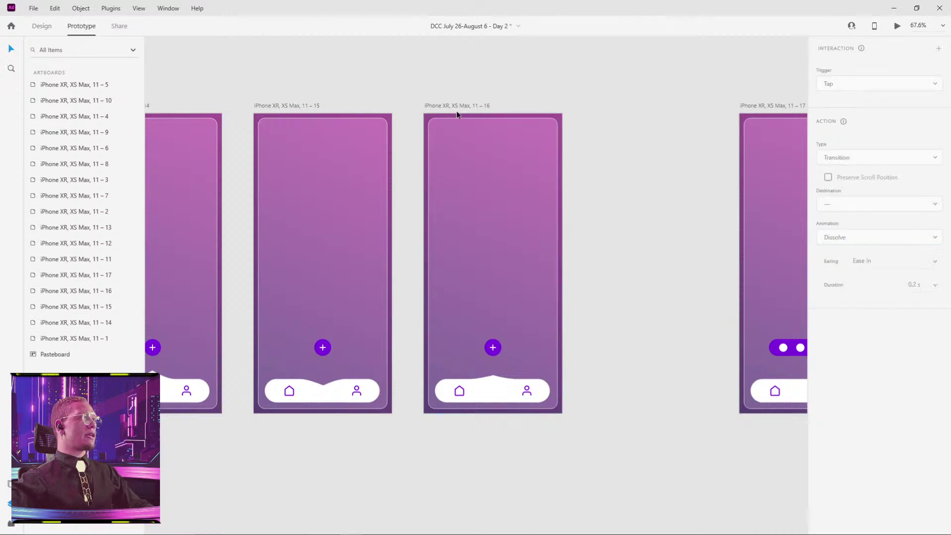
{"action": "left_click", "coordinate": [459, 106]}
{"action": "left_click_drag", "start_coordinate": [612, 239], "coordinate": [465, 246]}
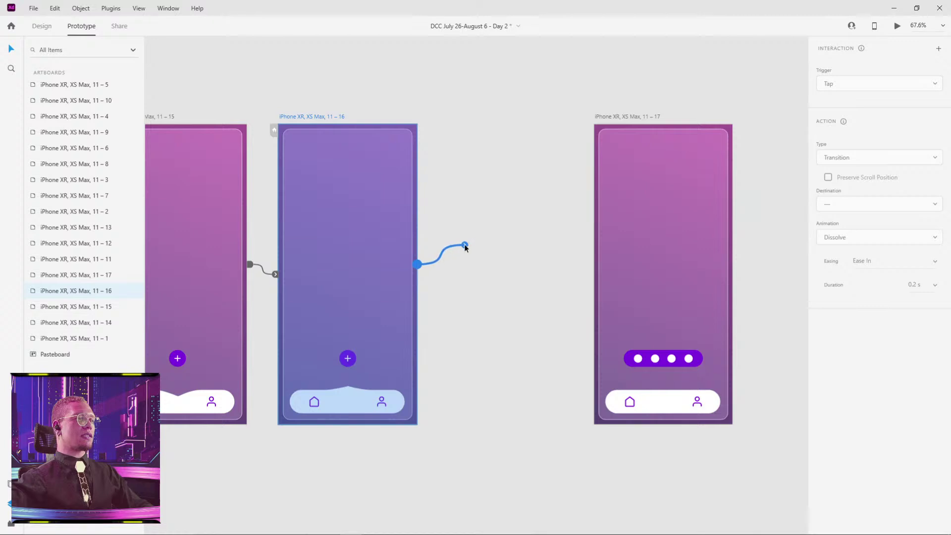
{"action": "left_click_drag", "start_coordinate": [530, 203], "coordinate": [617, 200]}
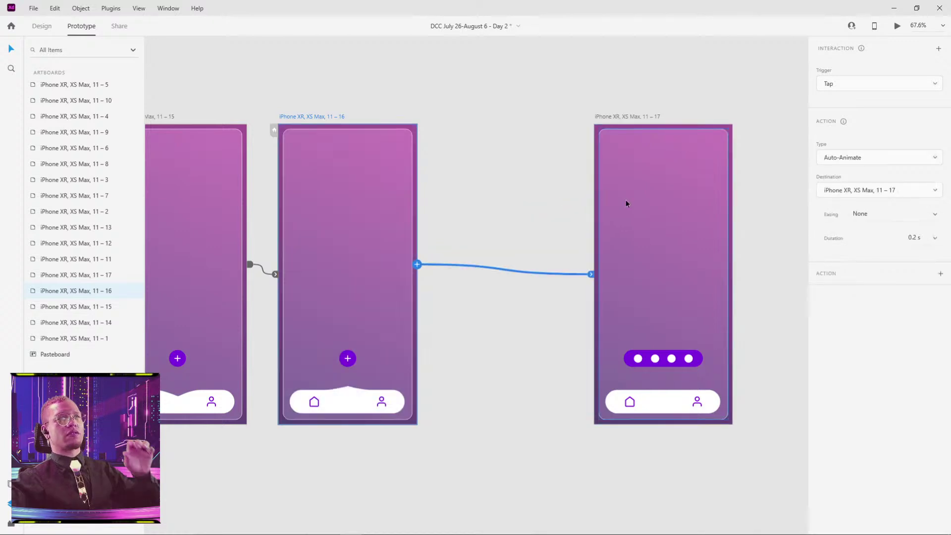
Set the trigger of the link from artboard 11 – 16 to 11 – 17 to Time and deselect the artboard.
{"action": "left_click", "coordinate": [858, 85]}
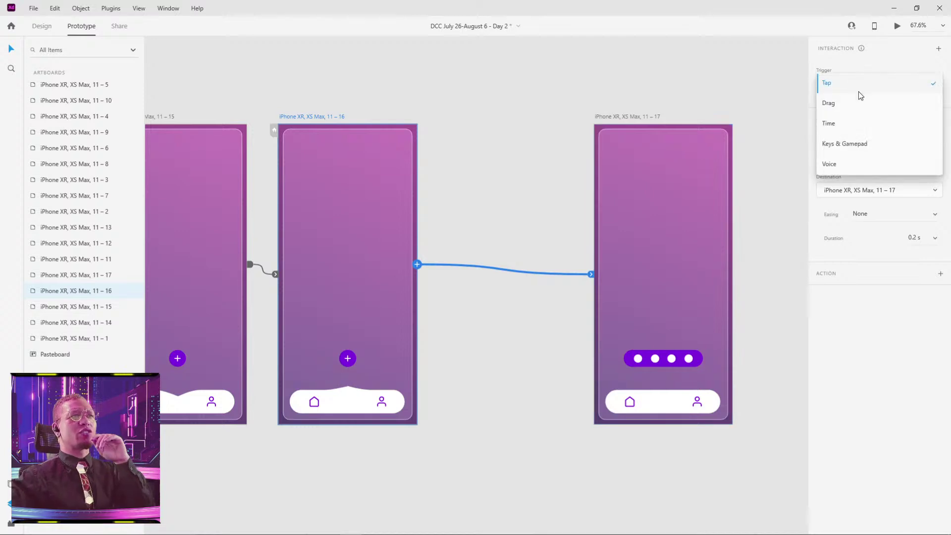
{"action": "left_click", "coordinate": [848, 124]}
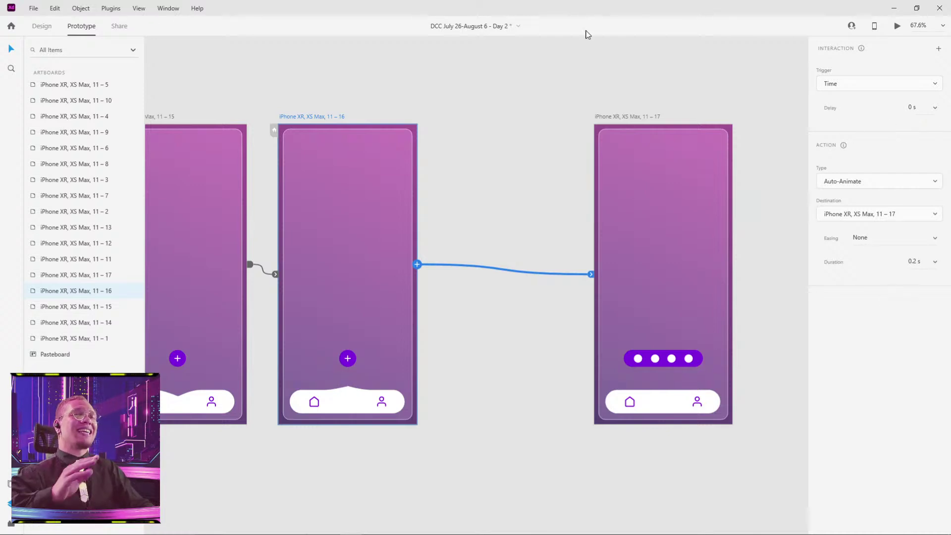
{"action": "left_click", "coordinate": [495, 97]}
Preview the prototype from artboard 11 – 1, playing the plus button's animation, and close the preview.
{"action": "scroll", "coordinate": [601, 114], "scroll_direction": "left", "scroll_amount": 3}
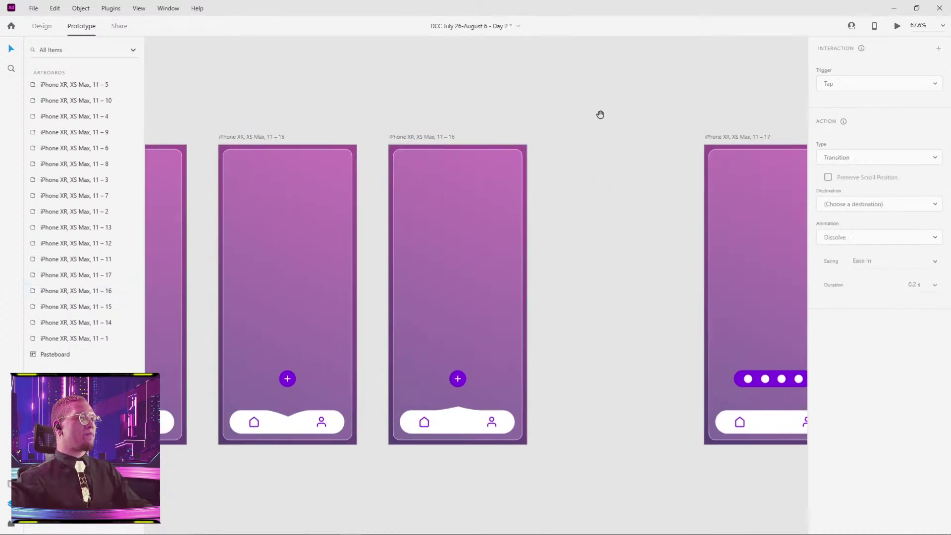
{"action": "scroll", "coordinate": [379, 80], "scroll_direction": "down", "scroll_amount": 5}
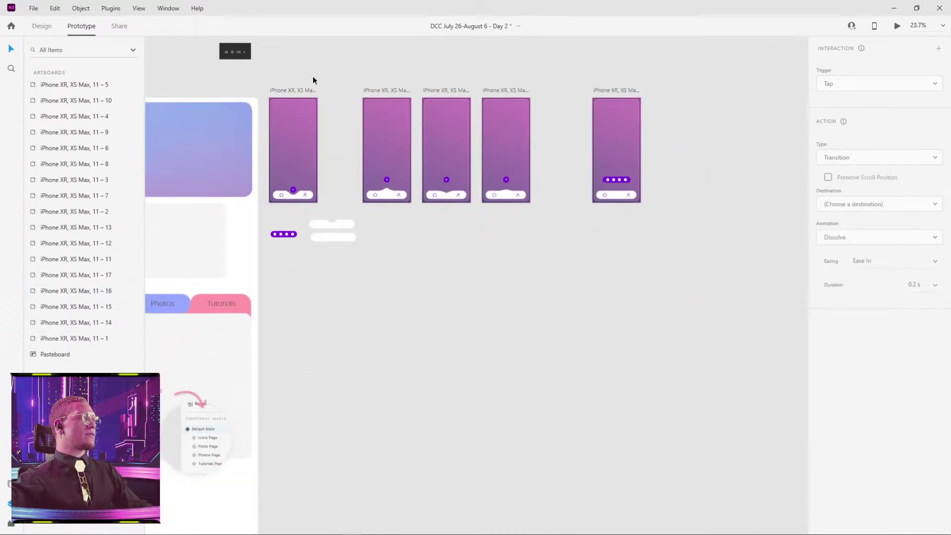
{"action": "left_click", "coordinate": [289, 88]}
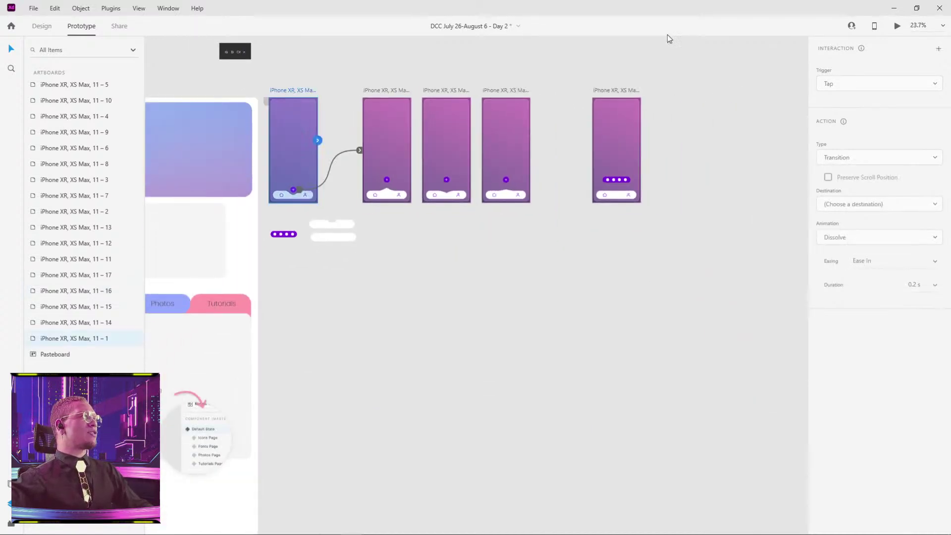
{"action": "left_click", "coordinate": [898, 26]}
{"action": "left_click_drag", "start_coordinate": [498, 27], "coordinate": [518, 39]}
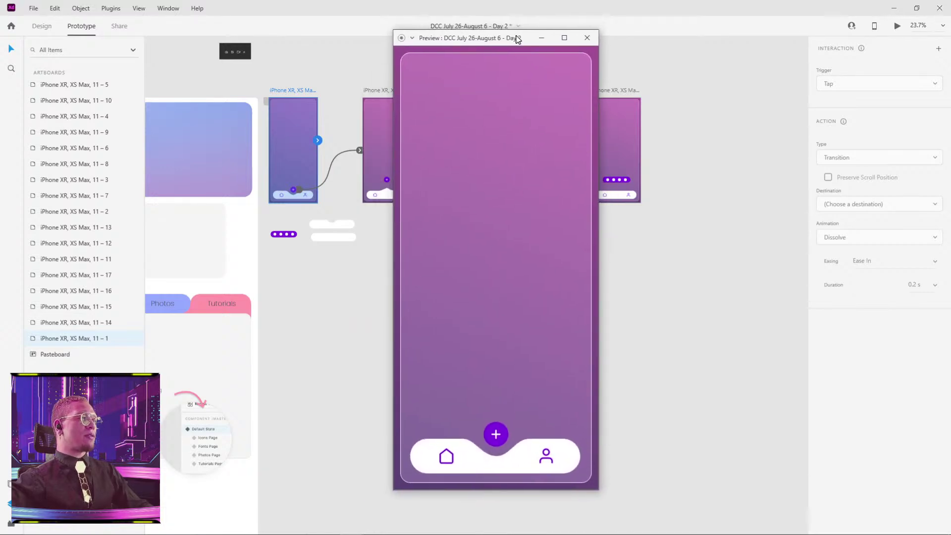
{"action": "left_click", "coordinate": [475, 442]}
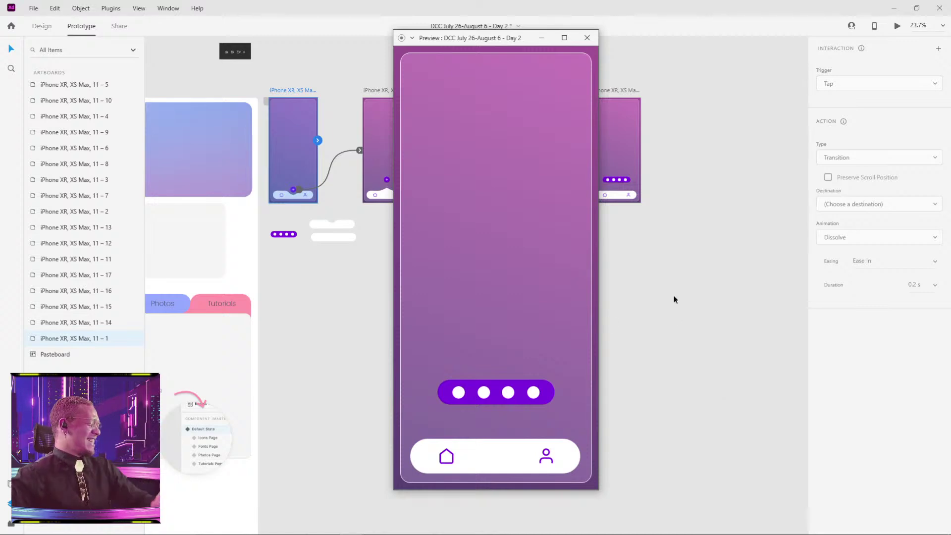
{"action": "left_click", "coordinate": [587, 41]}
Duplicate artboard 11 – 17 and place the copy directly to its right.
{"action": "left_click_drag", "start_coordinate": [643, 104], "coordinate": [577, 137]}
{"action": "scroll", "coordinate": [520, 156], "scroll_direction": "up", "scroll_amount": 5}
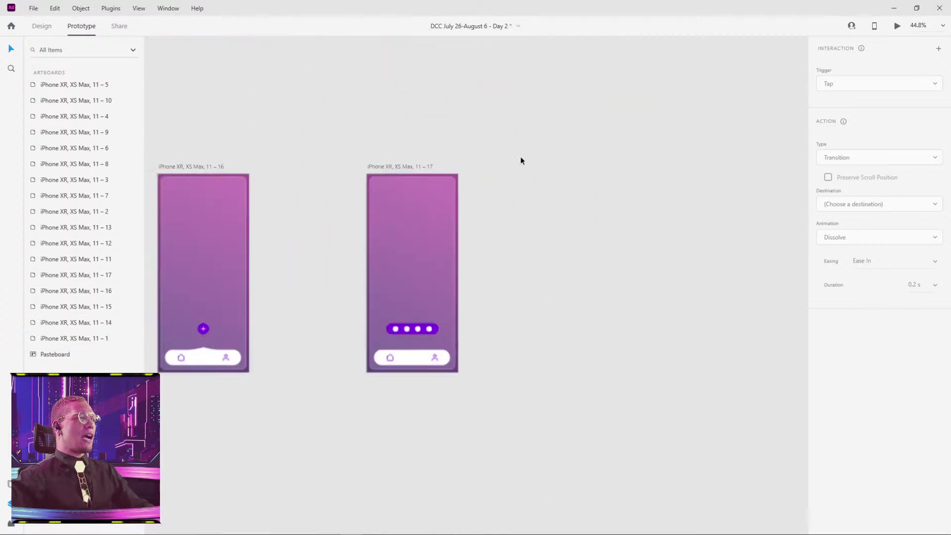
{"action": "left_click_drag", "start_coordinate": [368, 167], "coordinate": [484, 166]}
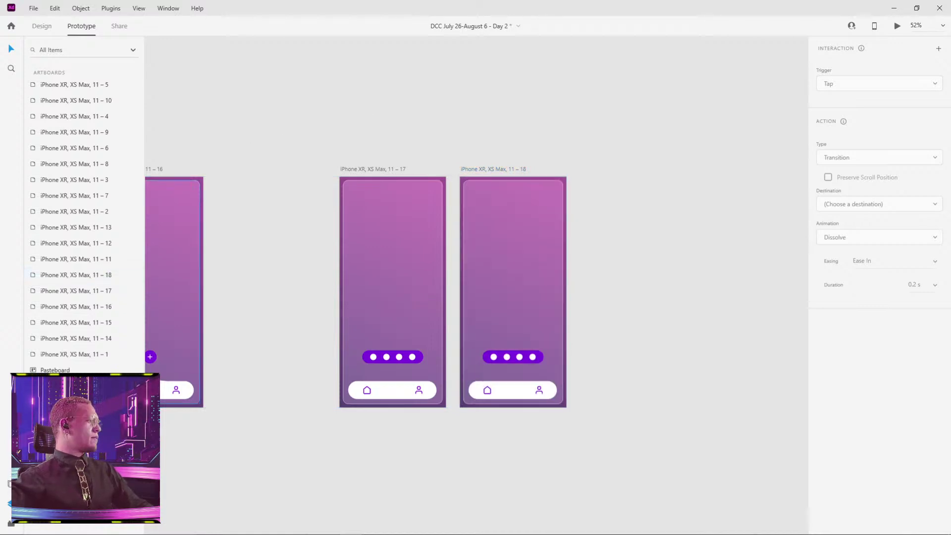
Search the Icons 4 Design plugin for "tree" and insert the Awesome set's tree icon on the pasteboard.
{"action": "left_click", "coordinate": [12, 524]}
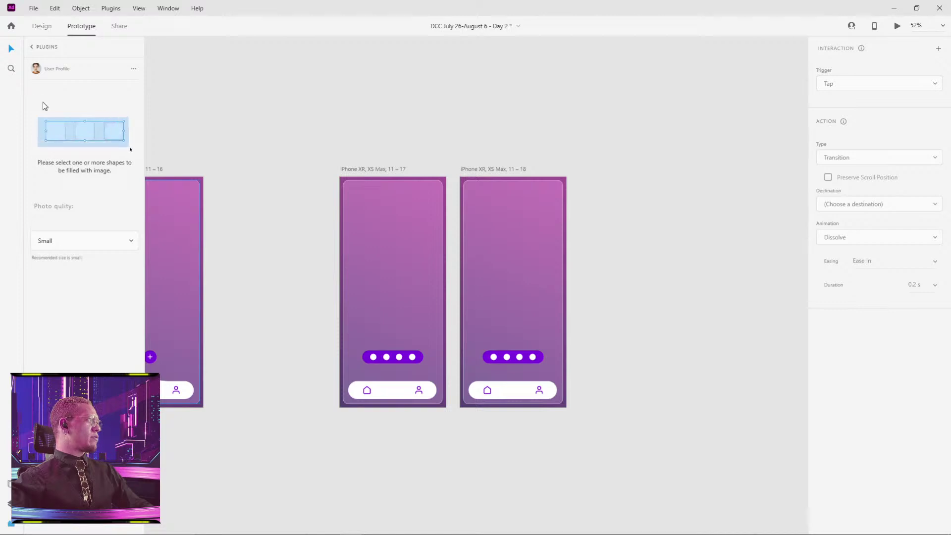
{"action": "left_click", "coordinate": [32, 47]}
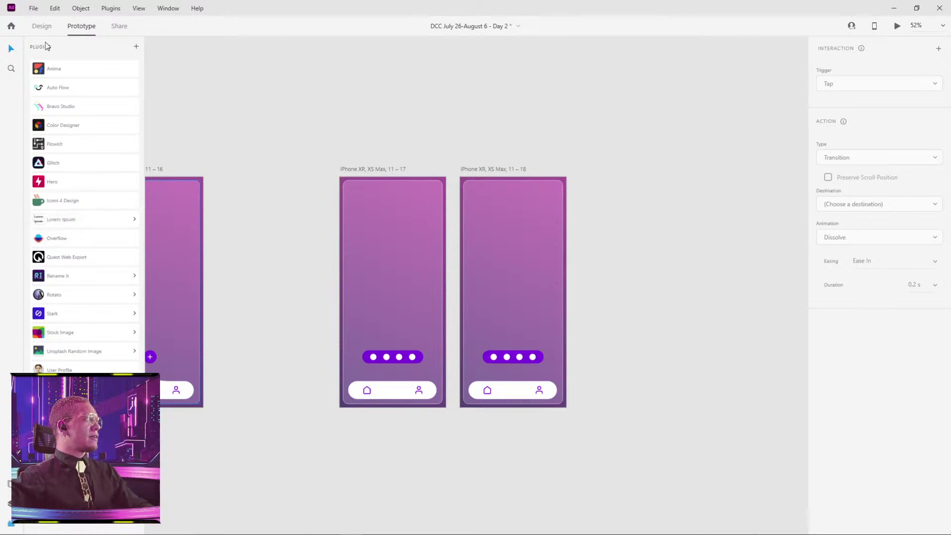
{"action": "left_click", "coordinate": [63, 201]}
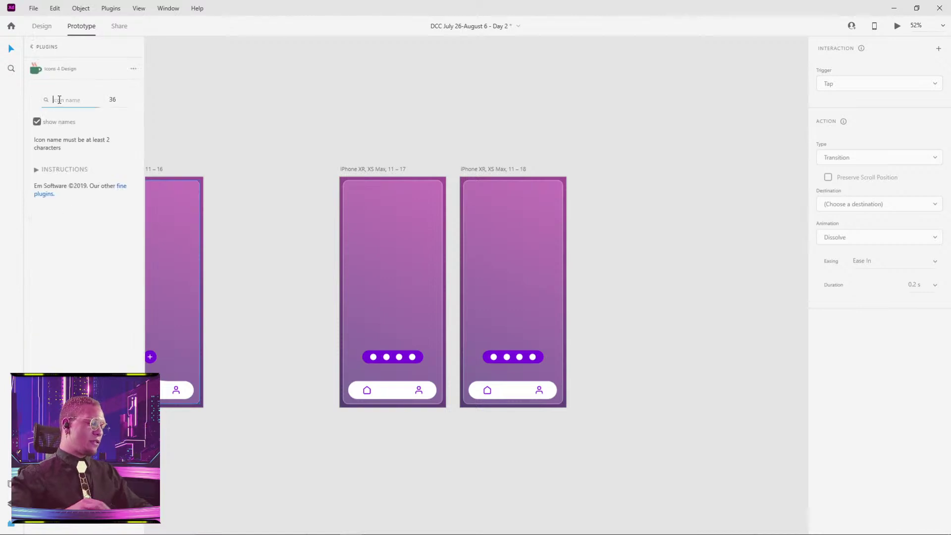
{"action": "type", "text": "tree"}
{"action": "key", "text": "Return"}
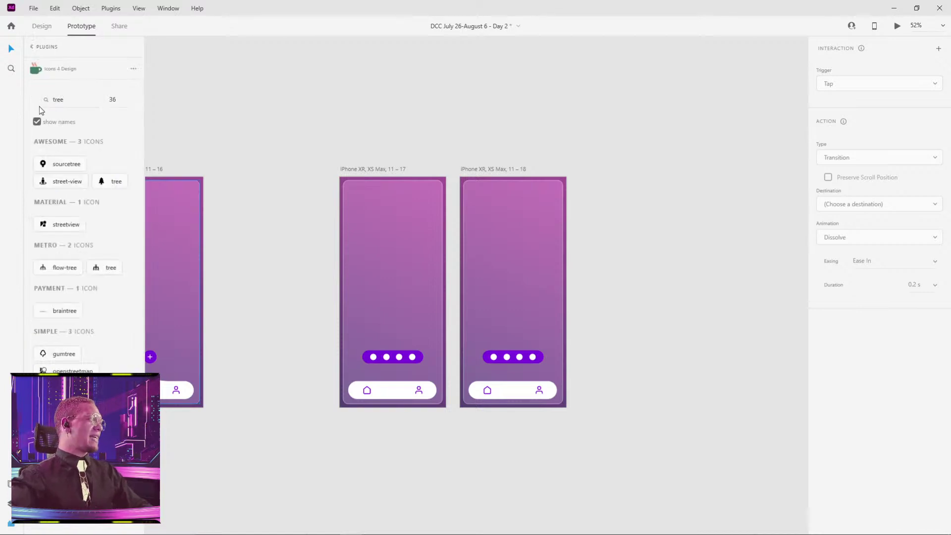
{"action": "left_click", "coordinate": [109, 182]}
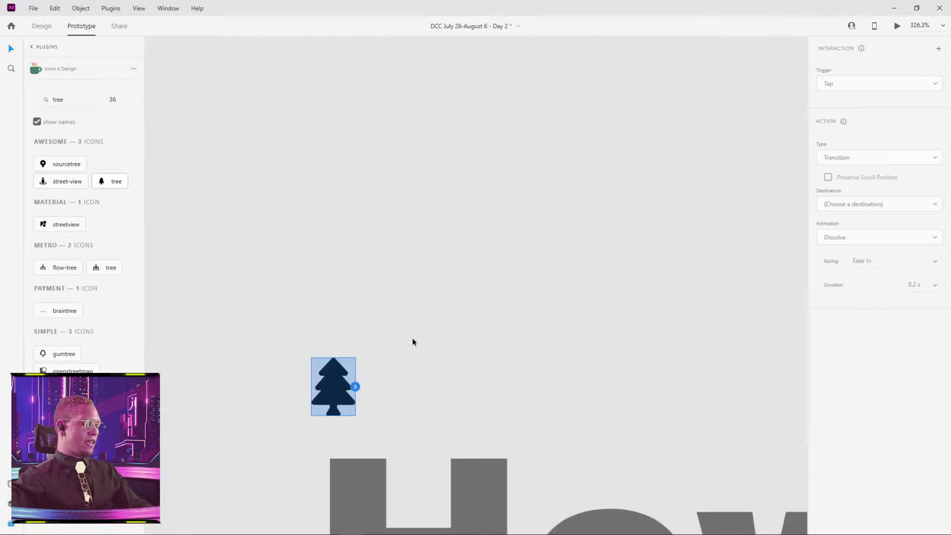
{"action": "left_click", "coordinate": [414, 341]}
{"action": "left_click", "coordinate": [334, 382]}
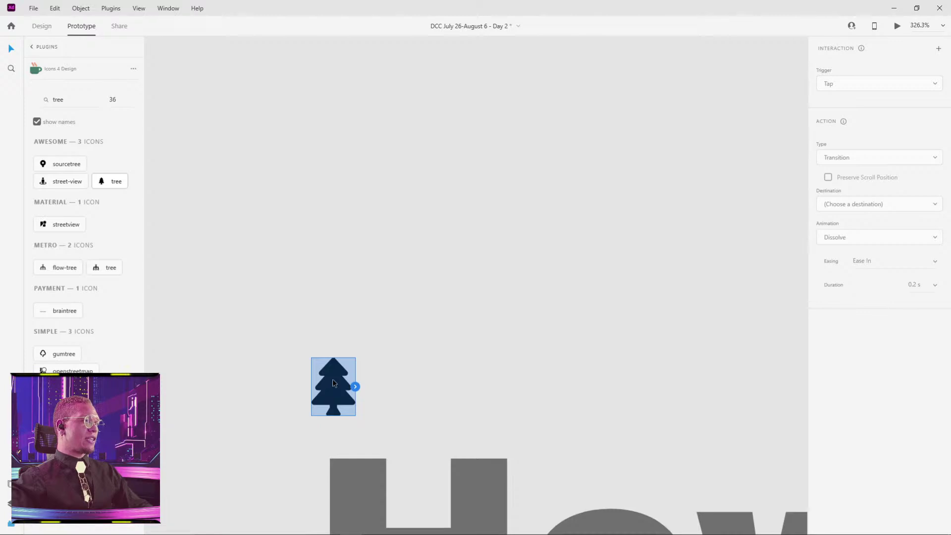
Edit the tree icon's path in Design mode, stretching its top point far upward into a tall spike.
{"action": "left_click", "coordinate": [42, 25]}
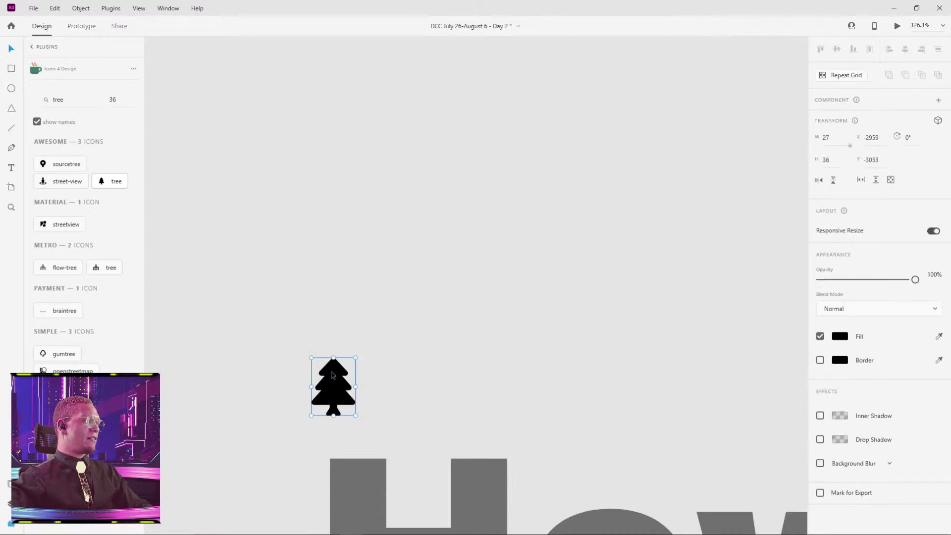
{"action": "double_click", "coordinate": [334, 374]}
{"action": "left_click_drag", "start_coordinate": [333, 360], "coordinate": [335, 133]}
{"action": "key", "text": "Escape"}
Copy the white camera, image, video and close icon group from the dark rectangle on the pasteboard.
{"action": "scroll", "coordinate": [495, 240], "scroll_direction": "down", "scroll_amount": 5}
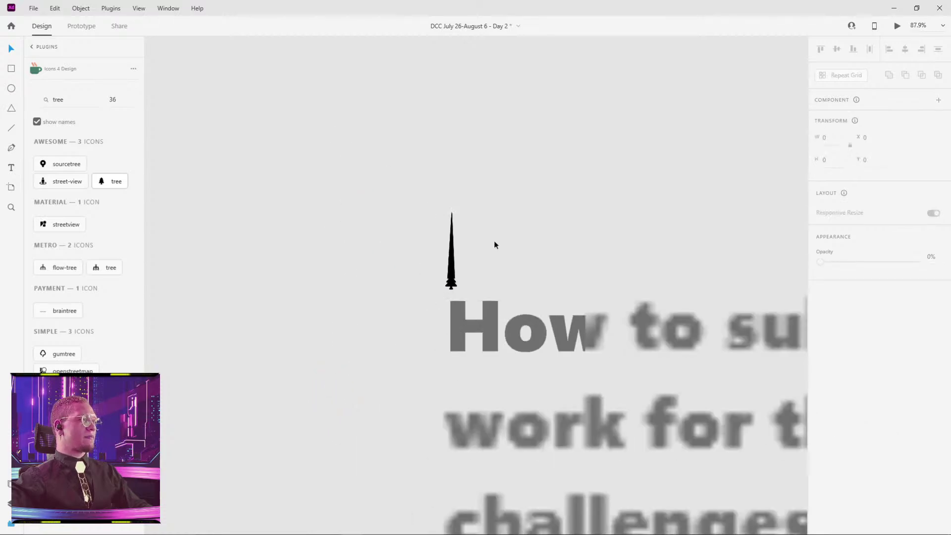
{"action": "scroll", "coordinate": [620, 361], "scroll_direction": "down", "scroll_amount": 3}
{"action": "scroll", "coordinate": [621, 361], "scroll_direction": "right", "scroll_amount": 3}
{"action": "scroll", "coordinate": [467, 237], "scroll_direction": "down", "scroll_amount": 5}
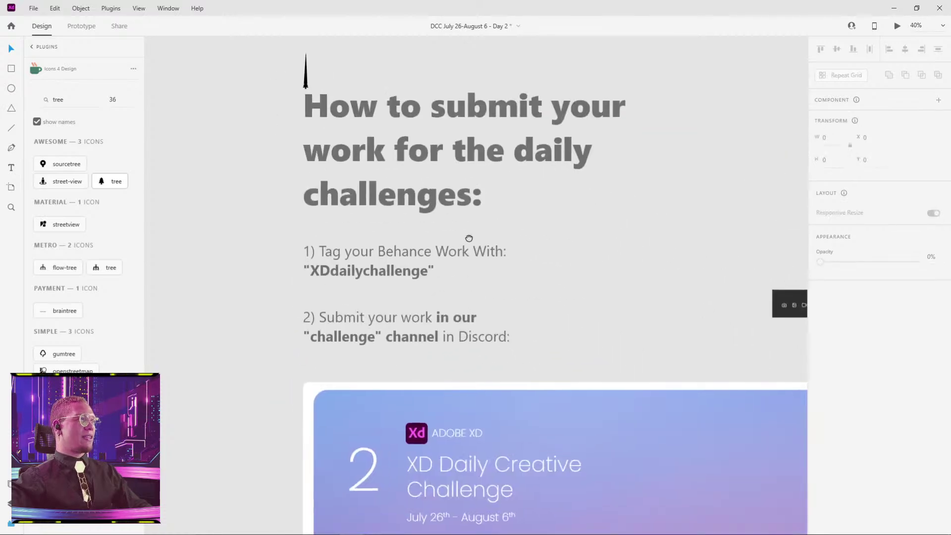
{"action": "scroll", "coordinate": [390, 177], "scroll_direction": "down", "scroll_amount": 3}
{"action": "scroll", "coordinate": [391, 176], "scroll_direction": "right", "scroll_amount": 6}
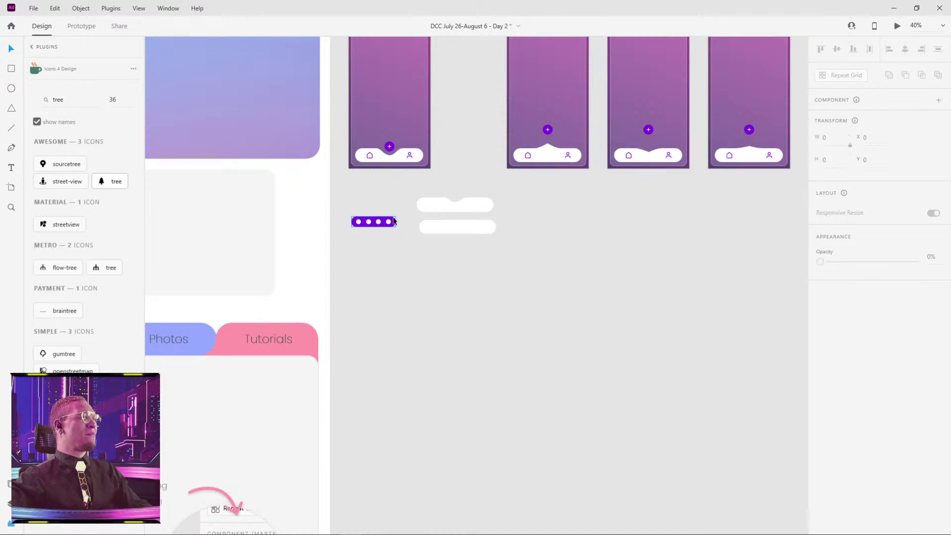
{"action": "scroll", "coordinate": [394, 221], "scroll_direction": "up", "scroll_amount": 3}
{"action": "scroll", "coordinate": [313, 137], "scroll_direction": "up", "scroll_amount": 5}
{"action": "scroll", "coordinate": [386, 206], "scroll_direction": "left", "scroll_amount": 2}
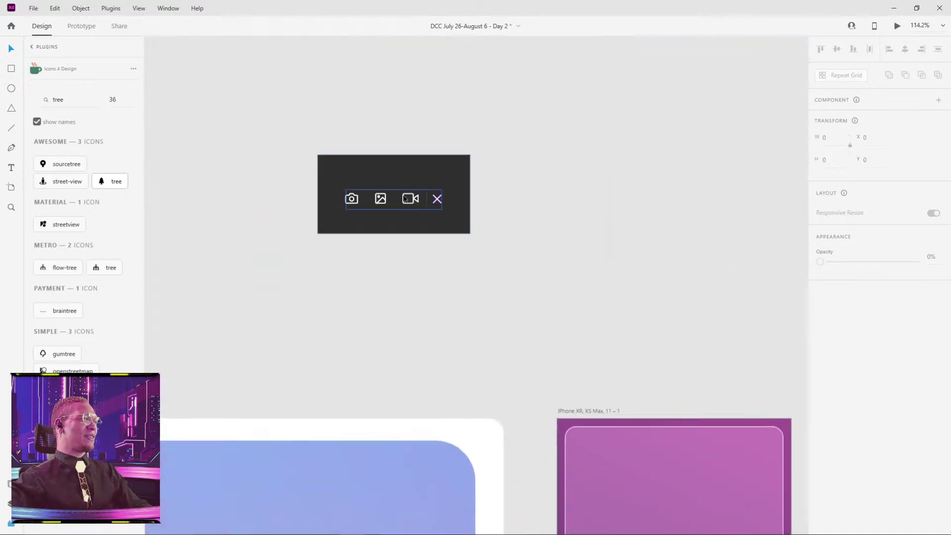
{"action": "left_click", "coordinate": [406, 199]}
{"action": "scroll", "coordinate": [628, 266], "scroll_direction": "down", "scroll_amount": 6}
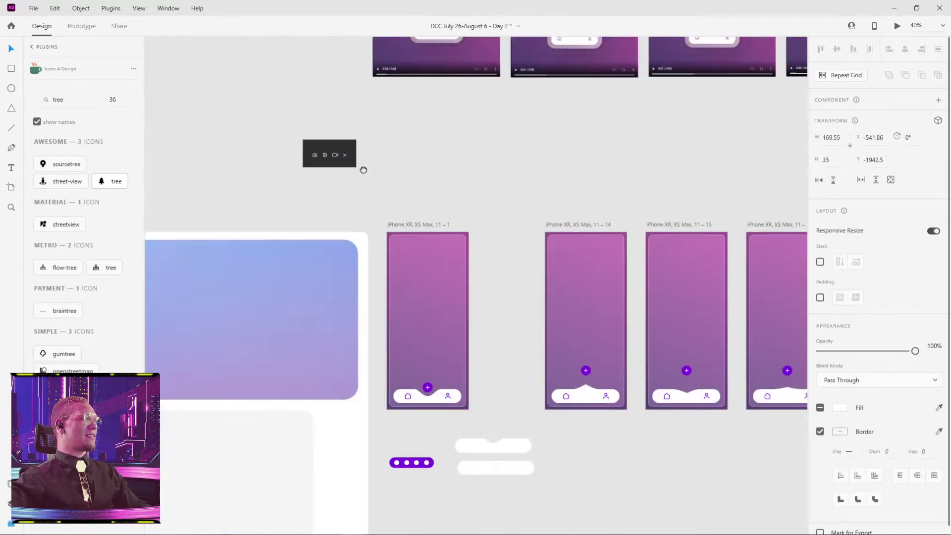
Show the layers and paste the icon group onto artboard 11 – 18, above the circles group.
{"action": "key", "text": "ctrl+y"}
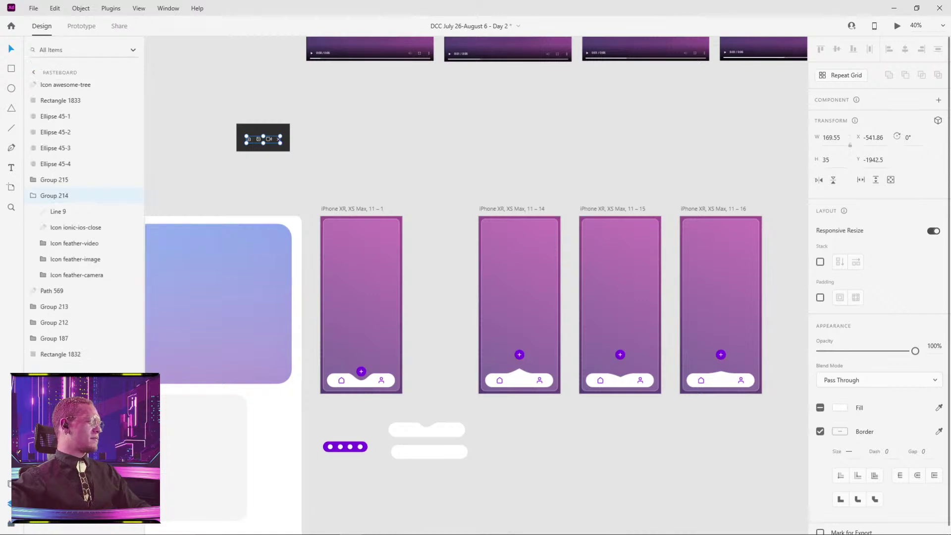
{"action": "scroll", "coordinate": [512, 492], "scroll_direction": "right", "scroll_amount": 10}
{"action": "scroll", "coordinate": [446, 406], "scroll_direction": "right", "scroll_amount": 4}
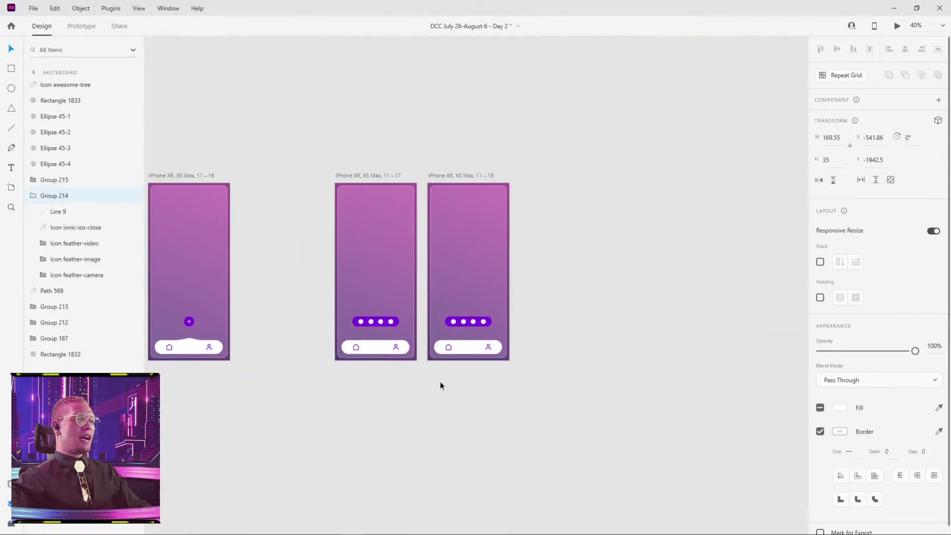
{"action": "scroll", "coordinate": [426, 317], "scroll_direction": "up", "scroll_amount": 8}
{"action": "left_click", "coordinate": [415, 314]}
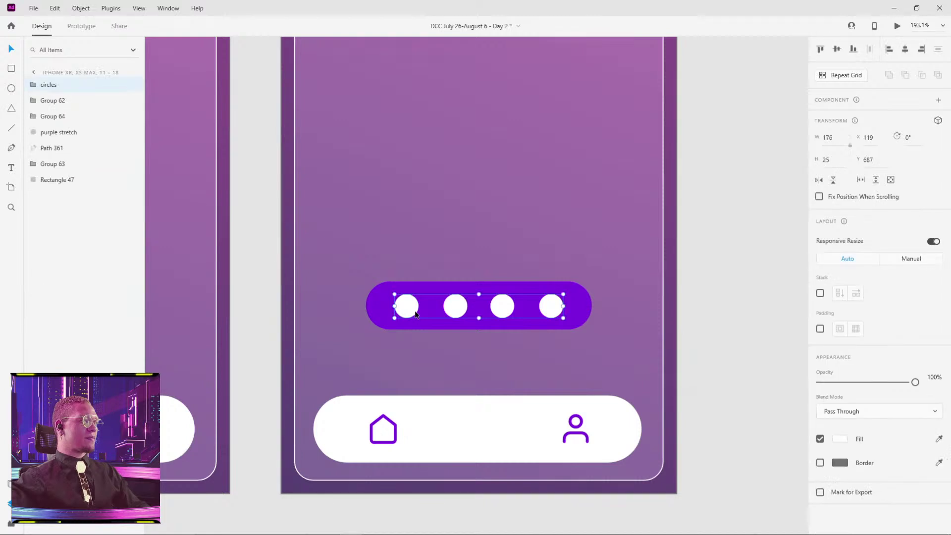
{"action": "key", "text": "ctrl+v"}
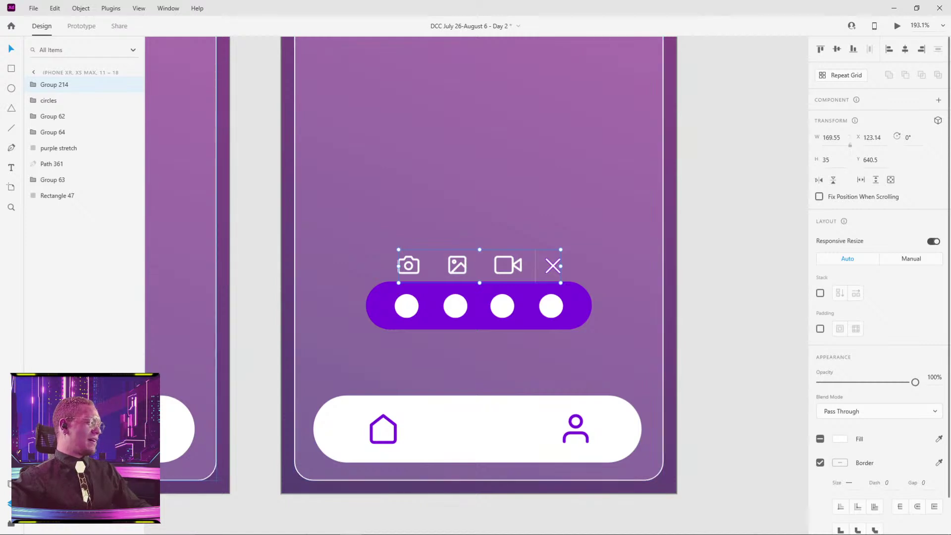
Move the icon group on artboard 11 – 18 over the four white dots in the purple pill, at X 120.72, Y 682.
{"action": "scroll", "coordinate": [415, 228], "scroll_direction": "up", "scroll_amount": 3}
{"action": "left_click_drag", "start_coordinate": [400, 289], "coordinate": [379, 349]}
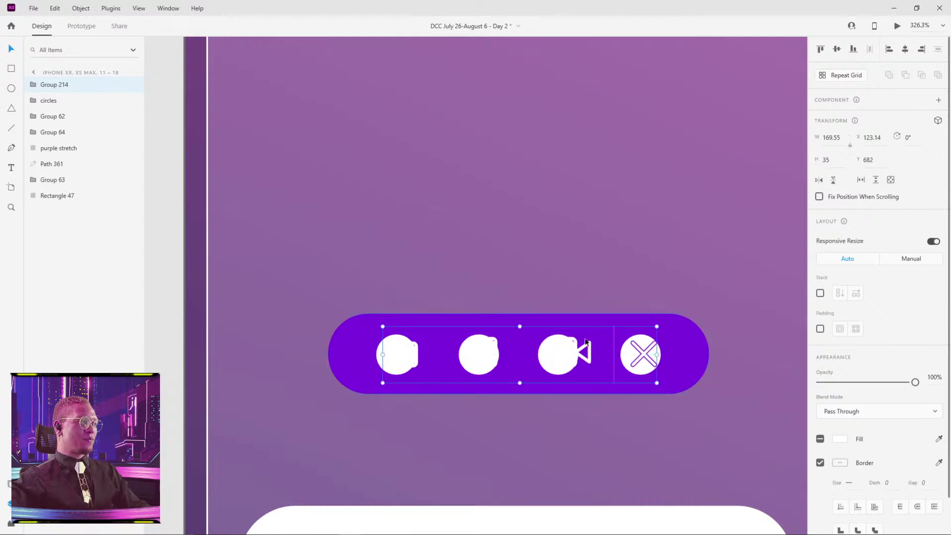
{"action": "left_click_drag", "start_coordinate": [590, 353], "coordinate": [585, 351]}
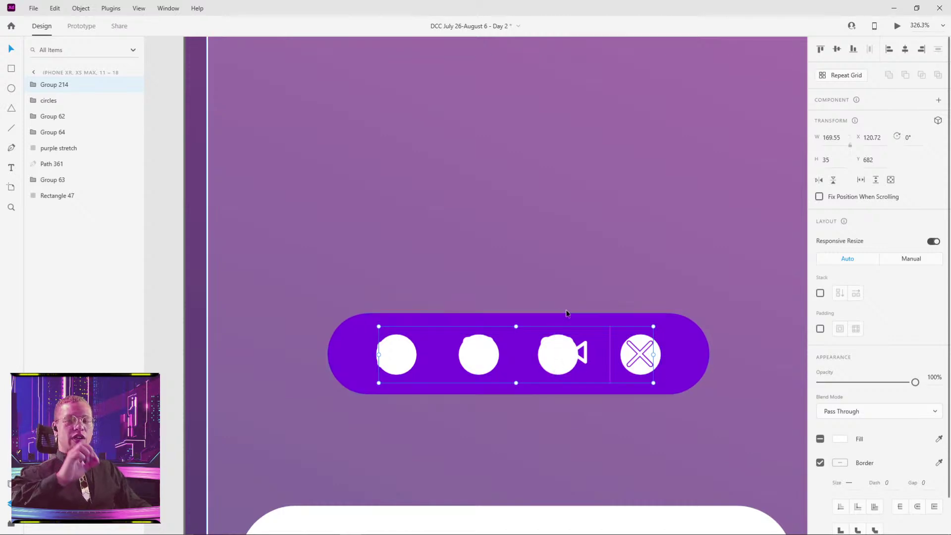
{"action": "scroll", "coordinate": [555, 305], "scroll_direction": "down", "scroll_amount": 6}
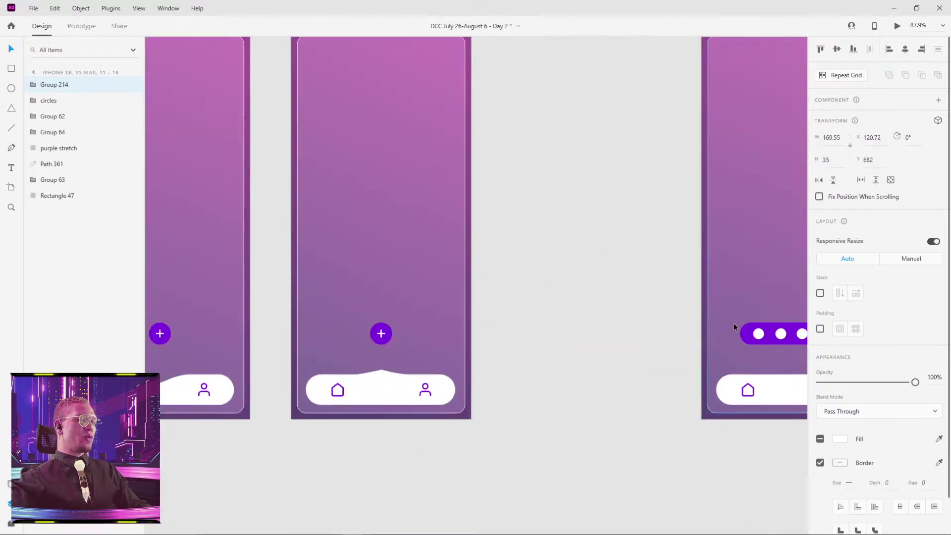
{"action": "left_click_drag", "start_coordinate": [735, 327], "coordinate": [521, 267]}
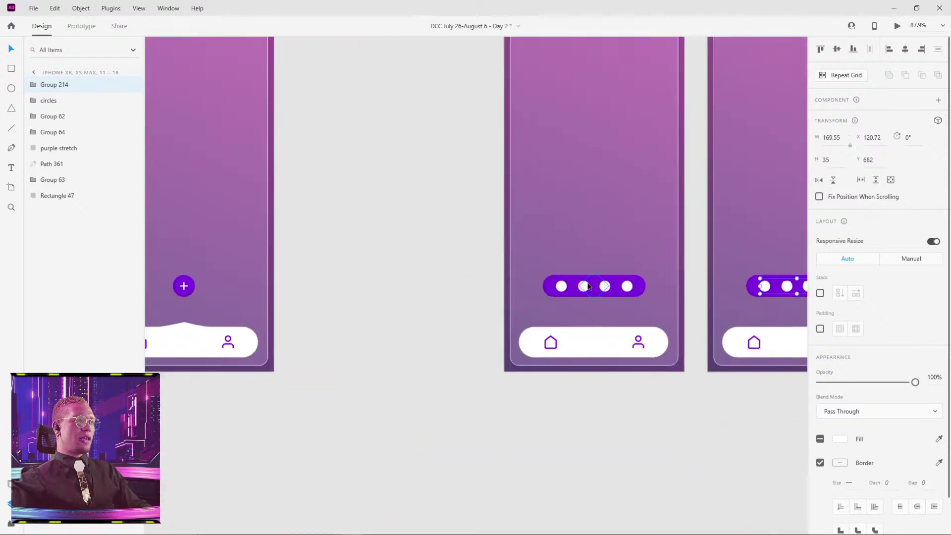
{"action": "key", "text": "ctrl+z"}
{"action": "key", "text": "ctrl+z"}
{"action": "key", "text": "ctrl+z"}
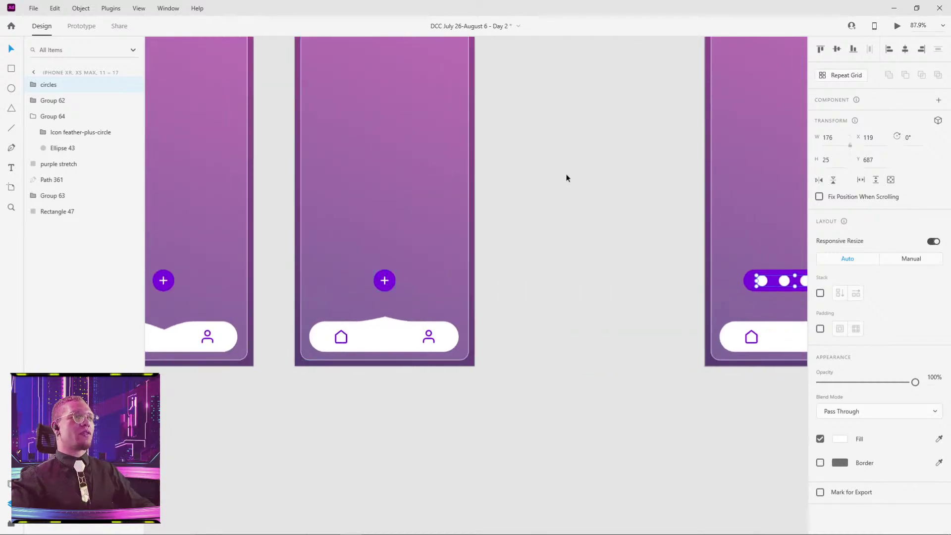
Set the opacity of the four white circles in the pill on artboard 11 – 18 to 0%.
{"action": "scroll", "coordinate": [289, 204], "scroll_direction": "right", "scroll_amount": 8}
{"action": "scroll", "coordinate": [587, 290], "scroll_direction": "up", "scroll_amount": 2}
{"action": "scroll", "coordinate": [587, 290], "scroll_direction": "up", "scroll_amount": 5}
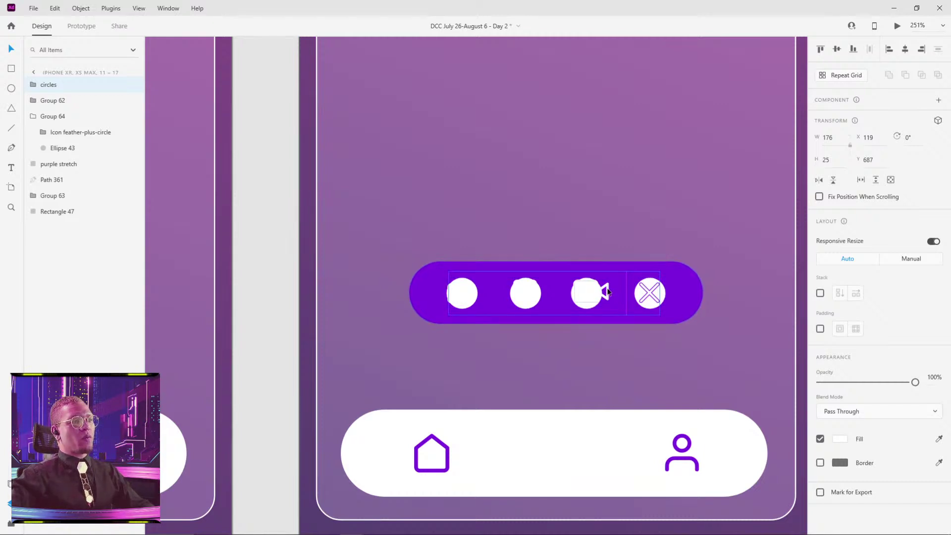
{"action": "key", "text": "ctrl+g"}
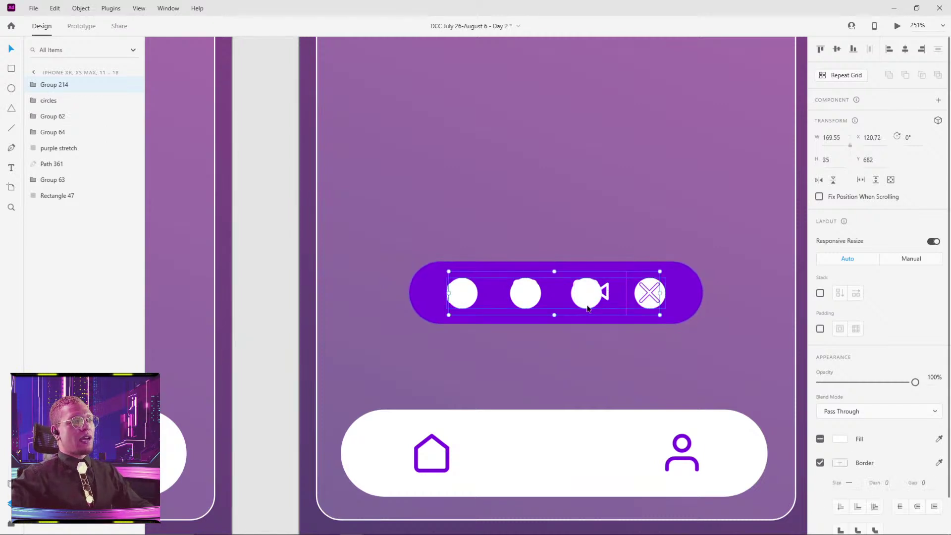
{"action": "double_click", "coordinate": [461, 312]}
{"action": "left_click", "coordinate": [524, 300], "text": "shift"}
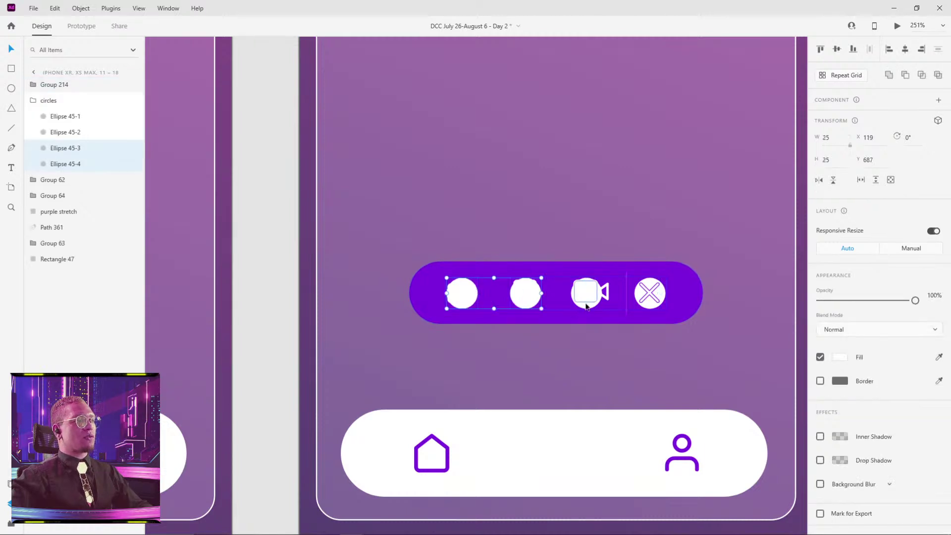
{"action": "left_click", "coordinate": [589, 307], "text": "shift"}
{"action": "left_click", "coordinate": [647, 307], "text": "shift"}
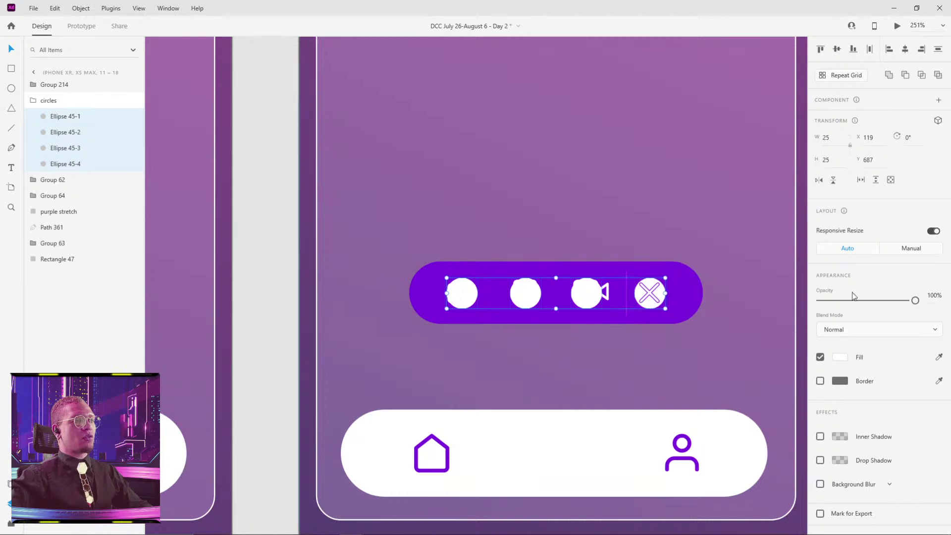
{"action": "left_click_drag", "start_coordinate": [890, 301], "coordinate": [736, 299]}
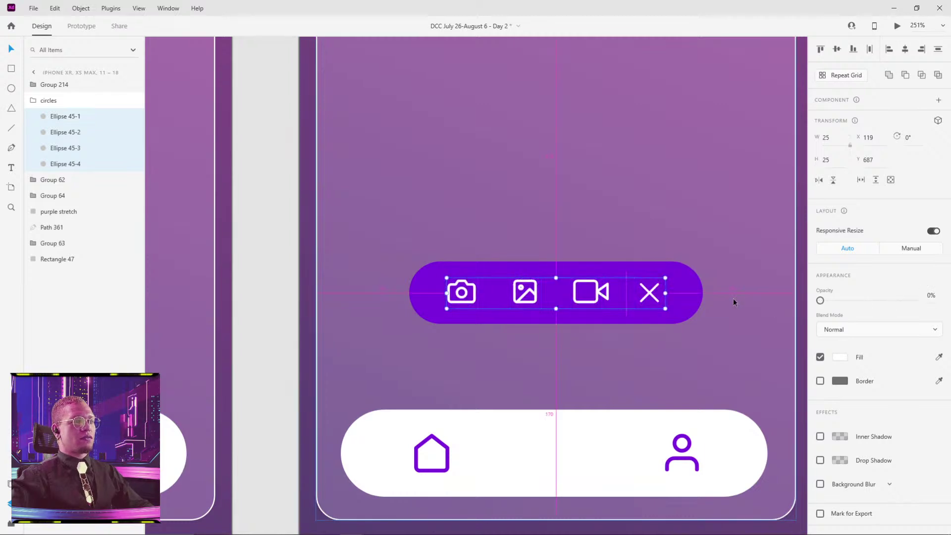
{"action": "scroll", "coordinate": [733, 298], "scroll_direction": "down", "scroll_amount": 5}
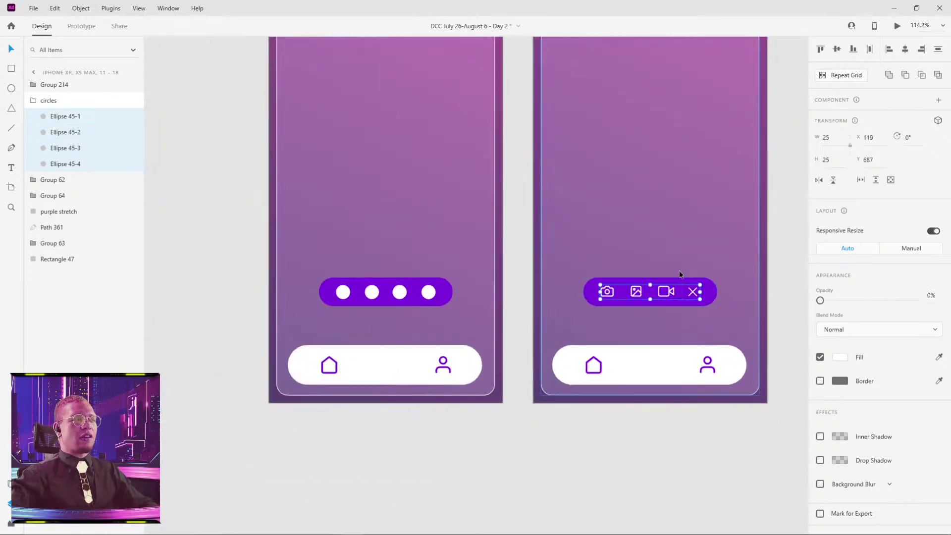
{"action": "left_click", "coordinate": [779, 269]}
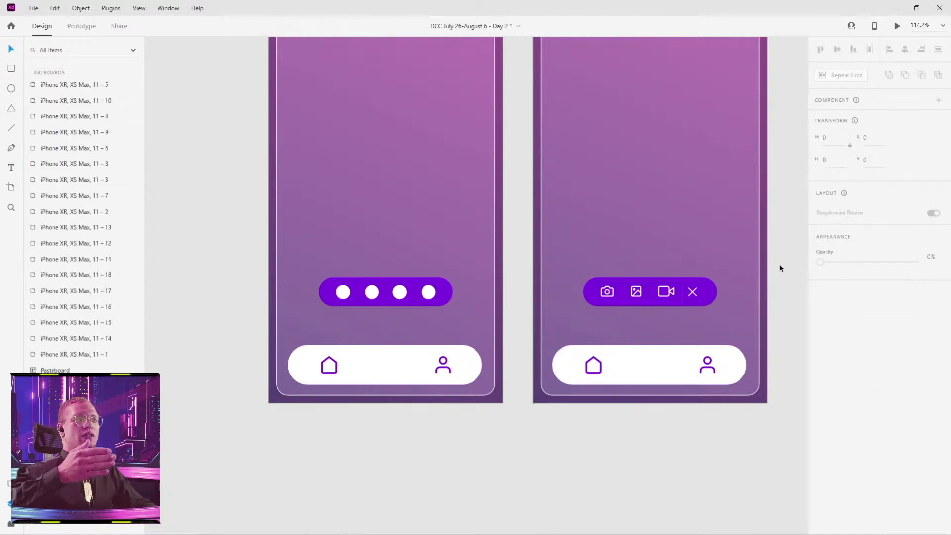
{"action": "scroll", "coordinate": [669, 292], "scroll_direction": "up", "scroll_amount": 4}
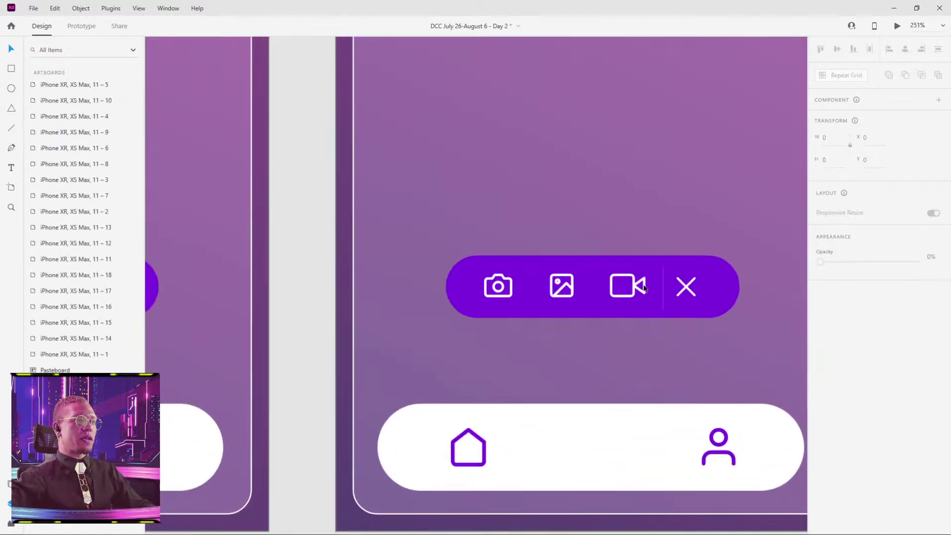
{"action": "left_click", "coordinate": [642, 289]}
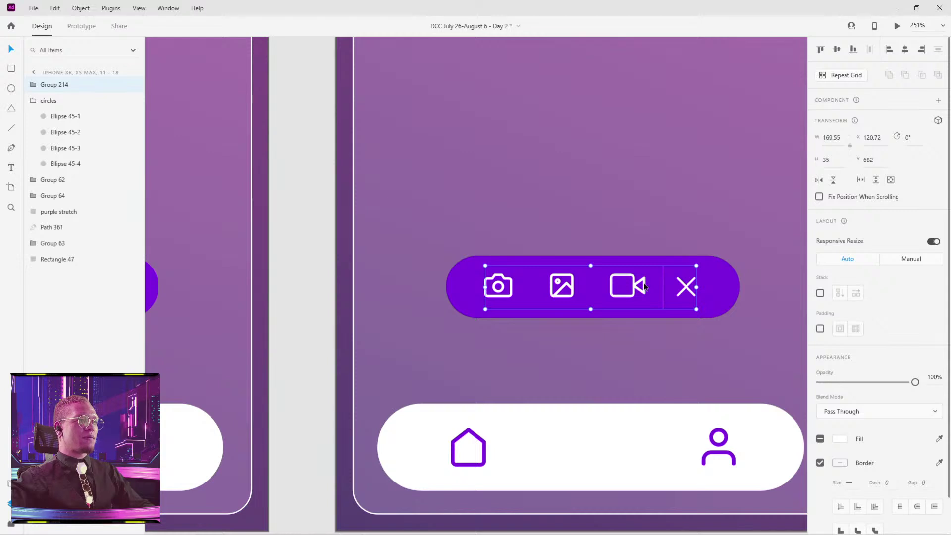
{"action": "left_click_drag", "start_coordinate": [644, 286], "coordinate": [645, 287]}
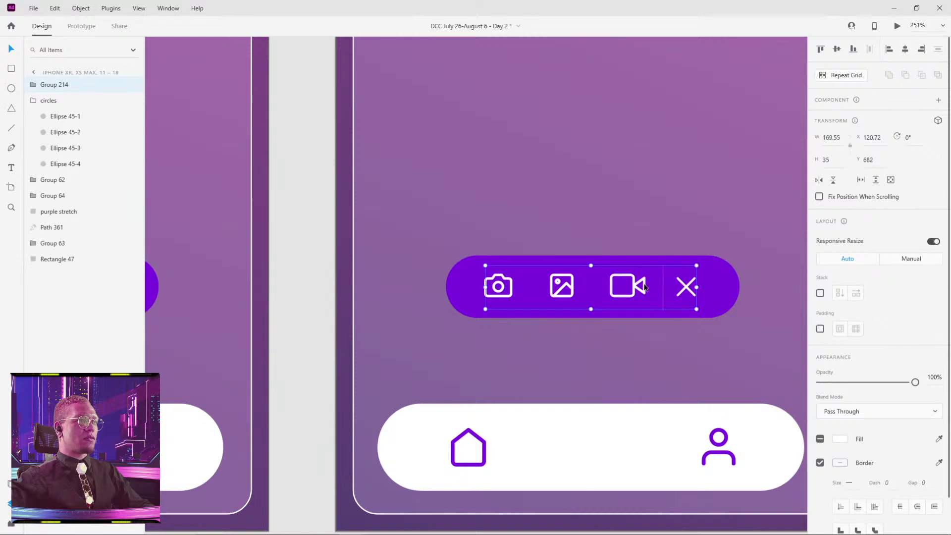
{"action": "left_click", "coordinate": [662, 201]}
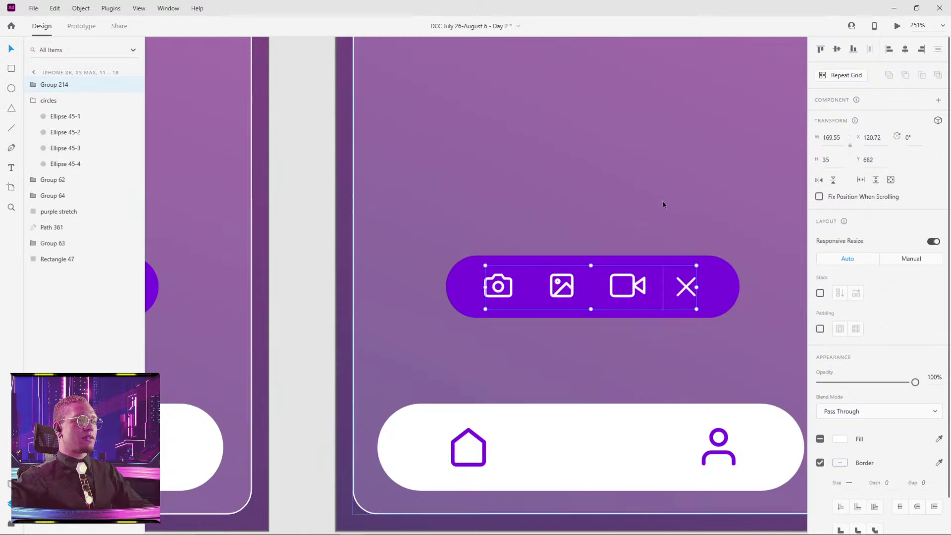
{"action": "left_click", "coordinate": [572, 287]}
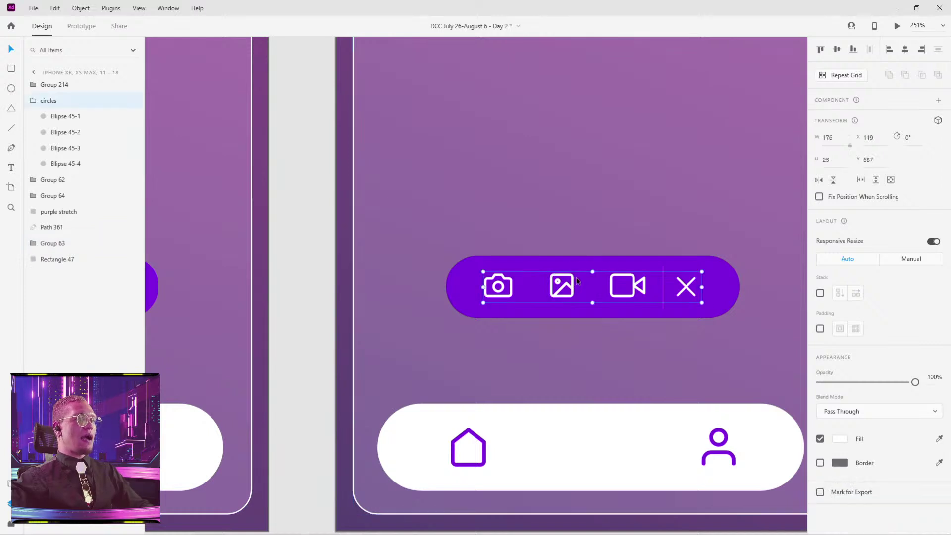
Copy the icon group from artboard 11 – 18 and paste it onto artboard 11 – 17, above the circles group.
{"action": "scroll", "coordinate": [576, 281], "scroll_direction": "down", "scroll_amount": 5}
{"action": "scroll", "coordinate": [555, 233], "scroll_direction": "up", "scroll_amount": 2}
{"action": "scroll", "coordinate": [711, 238], "scroll_direction": "up", "scroll_amount": 3}
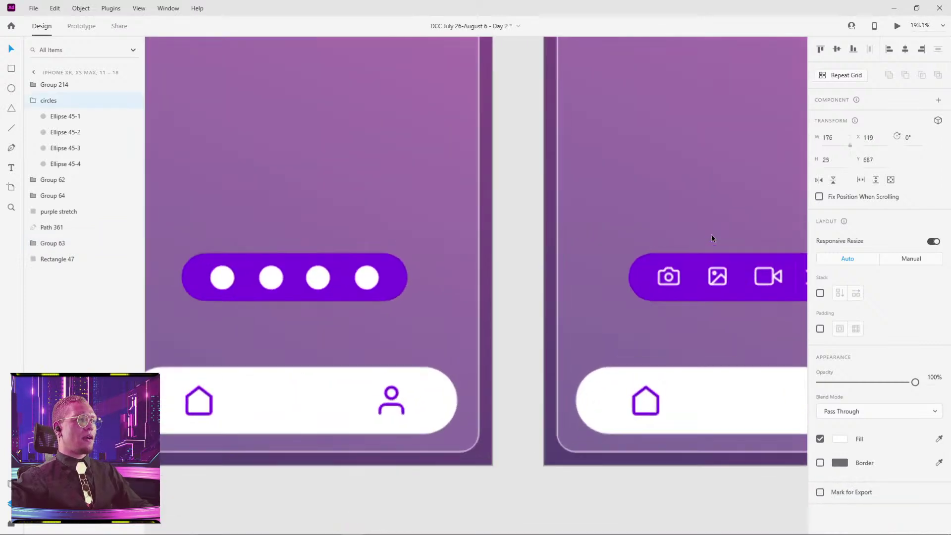
{"action": "scroll", "coordinate": [711, 234], "scroll_direction": "right", "scroll_amount": 3}
{"action": "scroll", "coordinate": [622, 216], "scroll_direction": "up", "scroll_amount": 3}
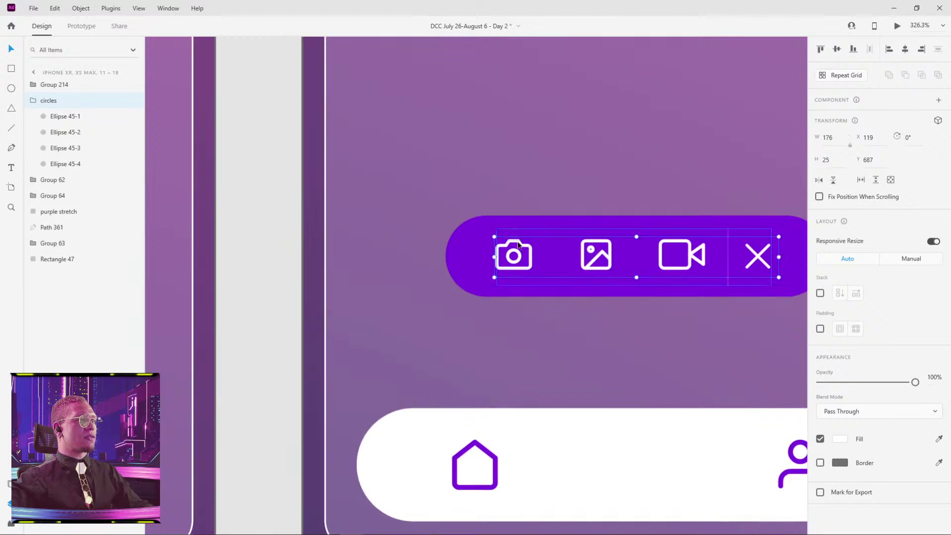
{"action": "left_click", "coordinate": [520, 243]}
{"action": "scroll", "coordinate": [578, 226], "scroll_direction": "down", "scroll_amount": 5}
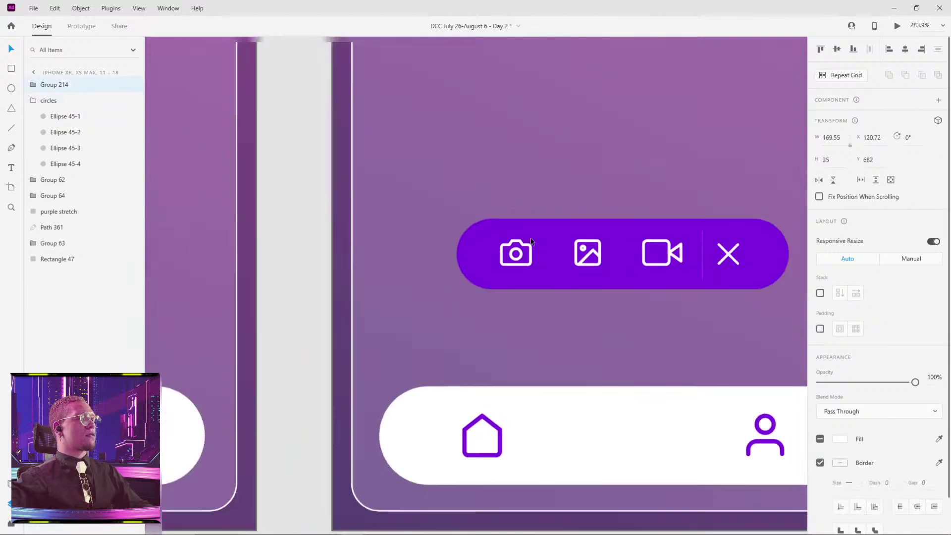
{"action": "scroll", "coordinate": [595, 217], "scroll_direction": "left", "scroll_amount": 3}
{"action": "scroll", "coordinate": [447, 229], "scroll_direction": "up", "scroll_amount": 5}
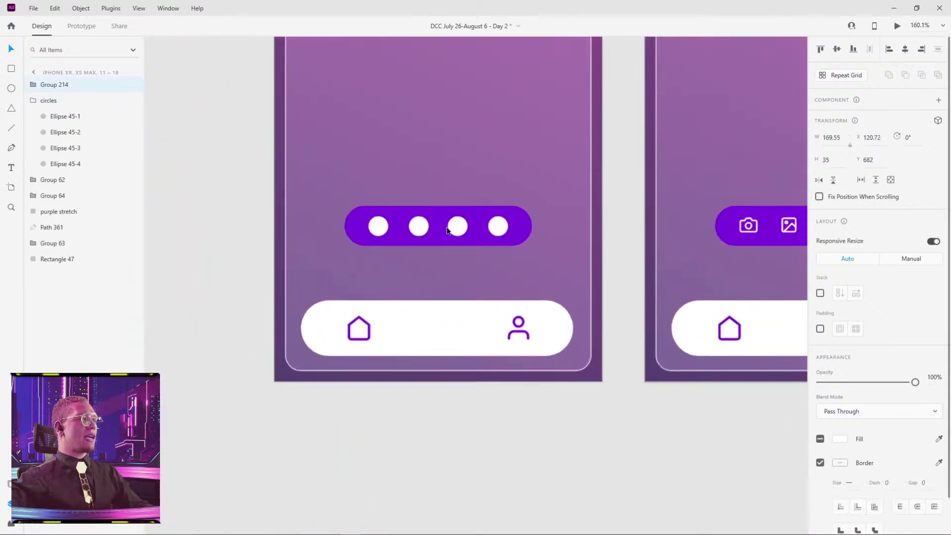
{"action": "key", "text": "ctrl+v"}
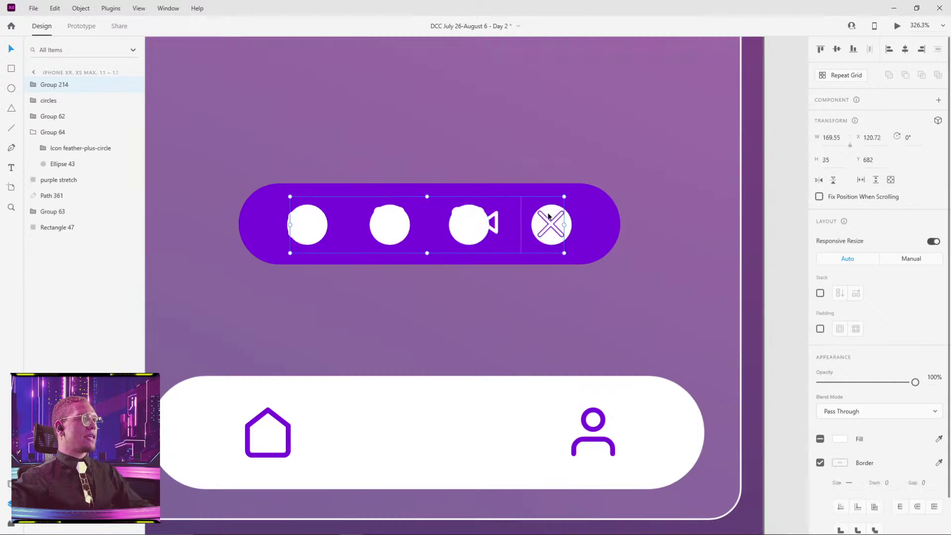
{"action": "mouse_move", "coordinate": [915, 382]}
{"action": "left_mouse_down"}
{"action": "mouse_move", "coordinate": [884, 382]}
{"action": "mouse_move", "coordinate": [916, 383]}
{"action": "left_mouse_up"}
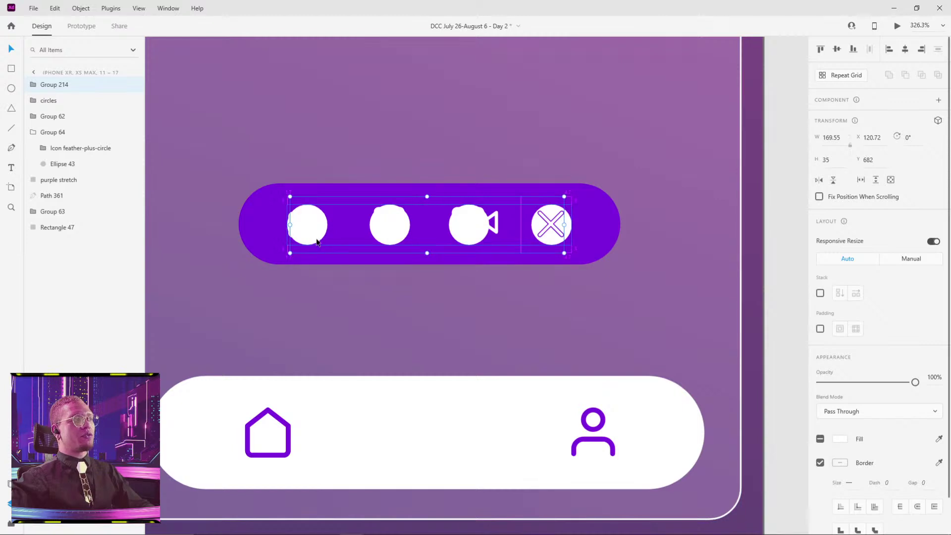
Shrink the close icon on artboard 11 – 17 to about 8.8 × 8.8 and the video icon to about 16.9 × 10.8 around their centres.
{"action": "double_click", "coordinate": [551, 224]}
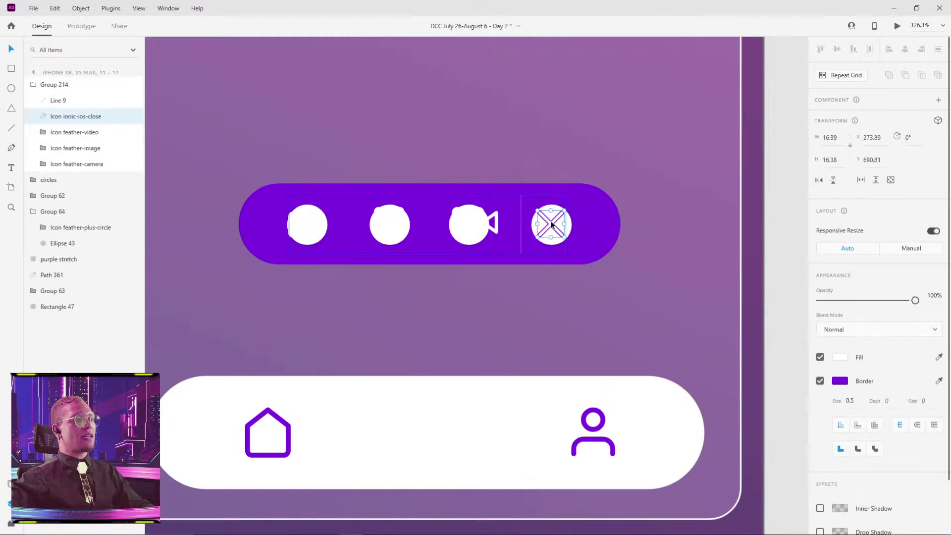
{"action": "left_click_drag", "start_coordinate": [565, 210], "coordinate": [562, 212]}
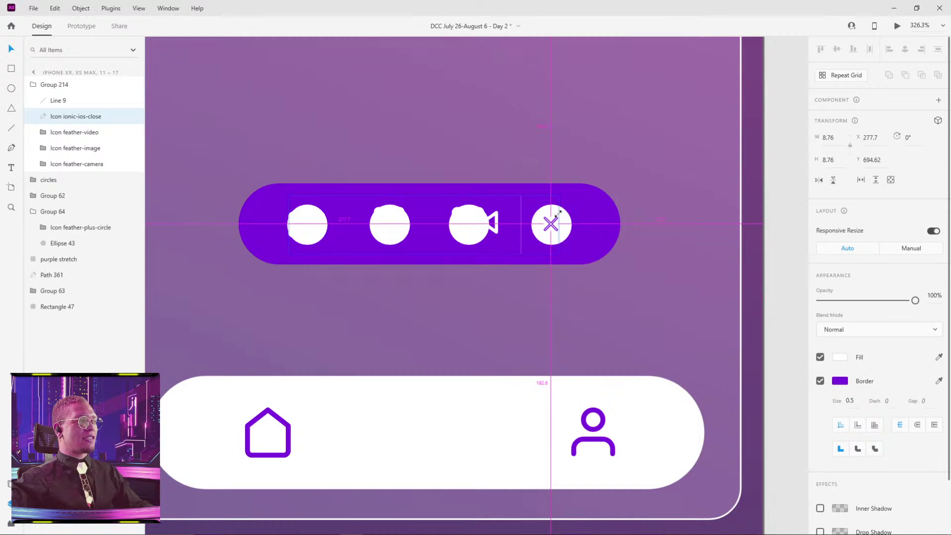
{"action": "left_click", "coordinate": [497, 217]}
{"action": "left_click_drag", "start_coordinate": [497, 214], "coordinate": [491, 211]}
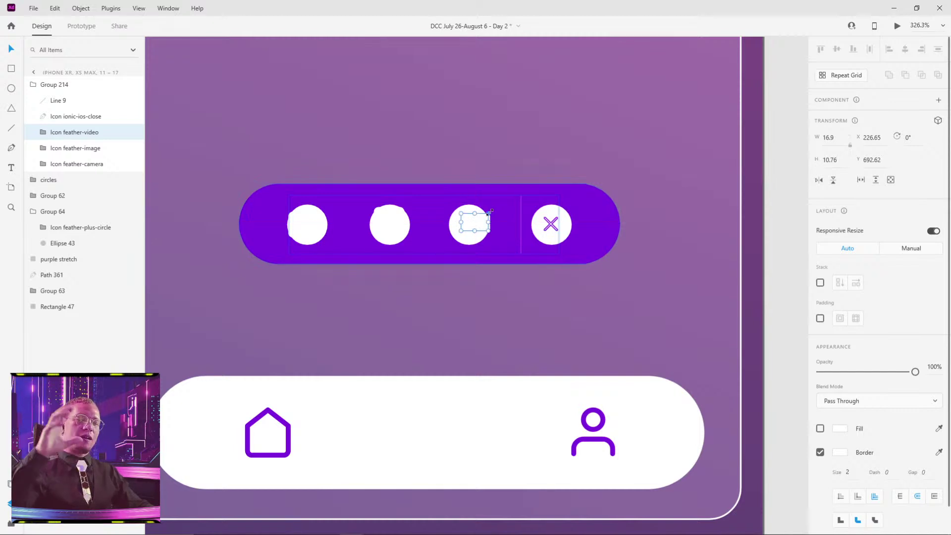
Shrink the image icon on artboard 11 – 17 to about 10.8 × 10.8 and the camera icon to about 16.5 × 13.5 around their centres.
{"action": "left_click", "coordinate": [395, 222]}
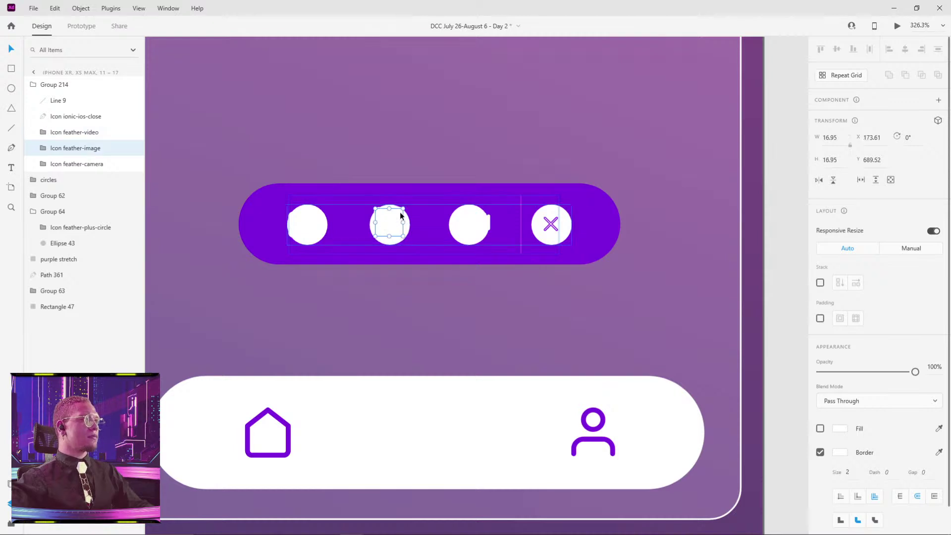
{"action": "left_click_drag", "start_coordinate": [404, 209], "coordinate": [399, 212]}
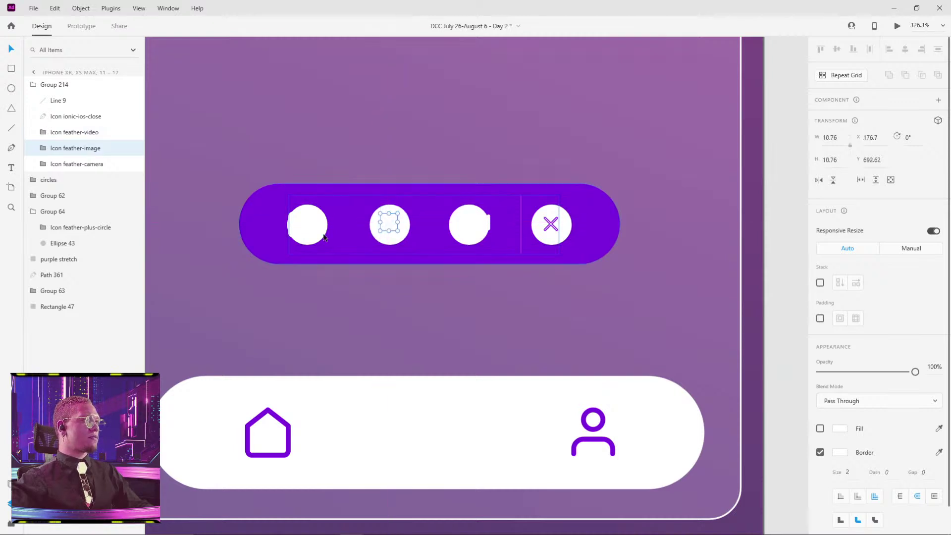
{"action": "left_click", "coordinate": [314, 218]}
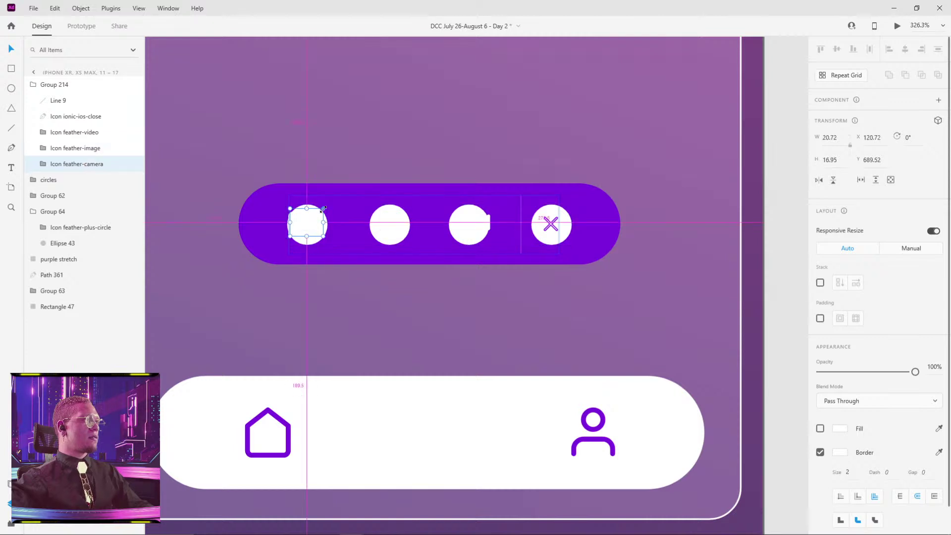
{"action": "left_click_drag", "start_coordinate": [323, 209], "coordinate": [320, 212]}
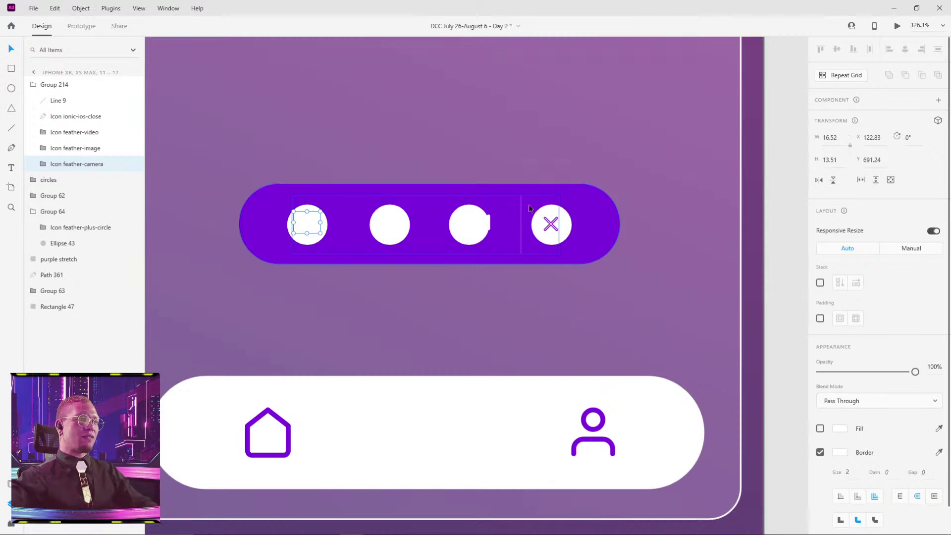
Set the opacity of the four shrunken icons and the divider line in the group on artboard 11 – 17 to 0%.
{"action": "left_click", "coordinate": [550, 224]}
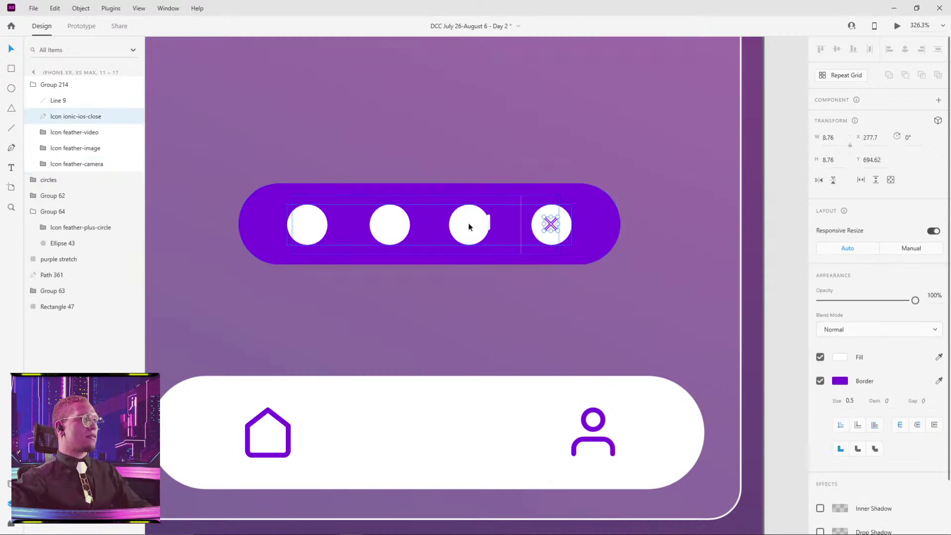
{"action": "left_click", "coordinate": [488, 224], "text": "shift"}
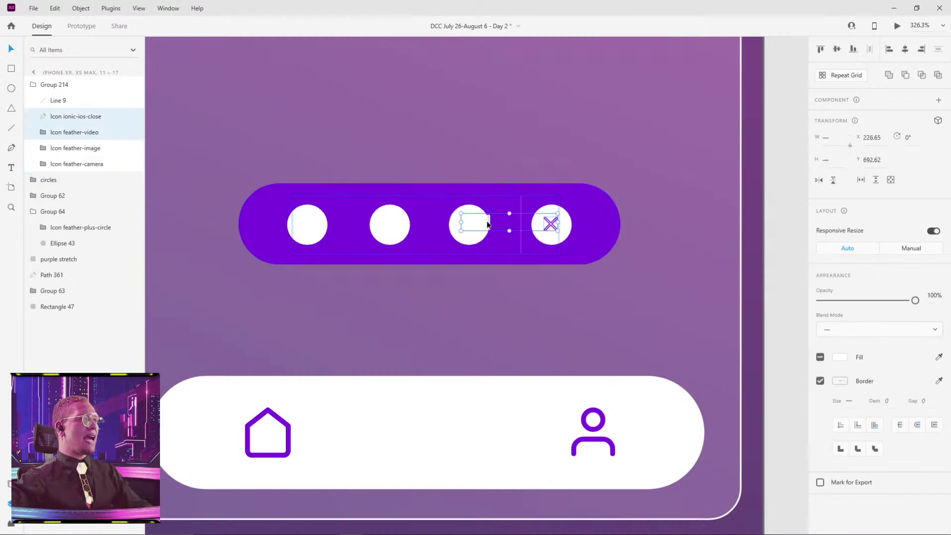
{"action": "left_click", "coordinate": [396, 221], "text": "shift"}
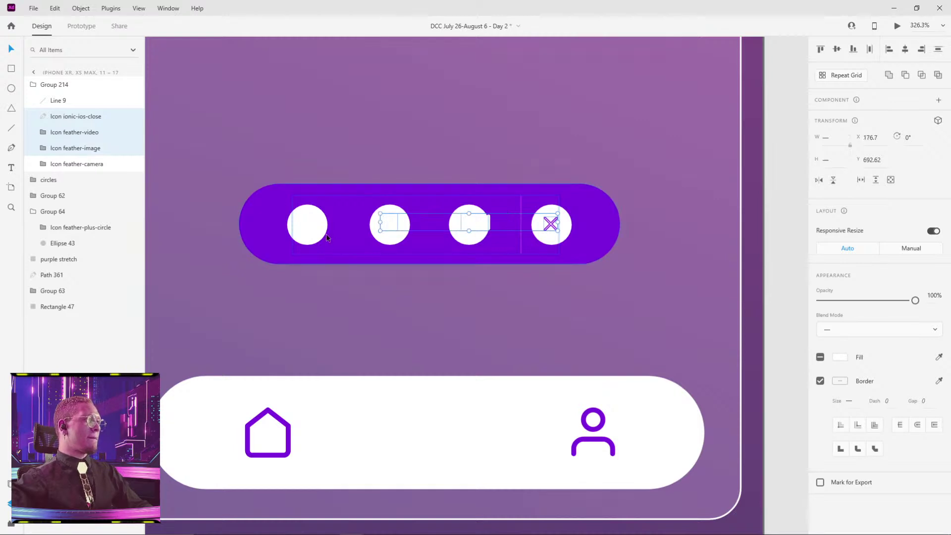
{"action": "left_click", "coordinate": [318, 221], "text": "shift"}
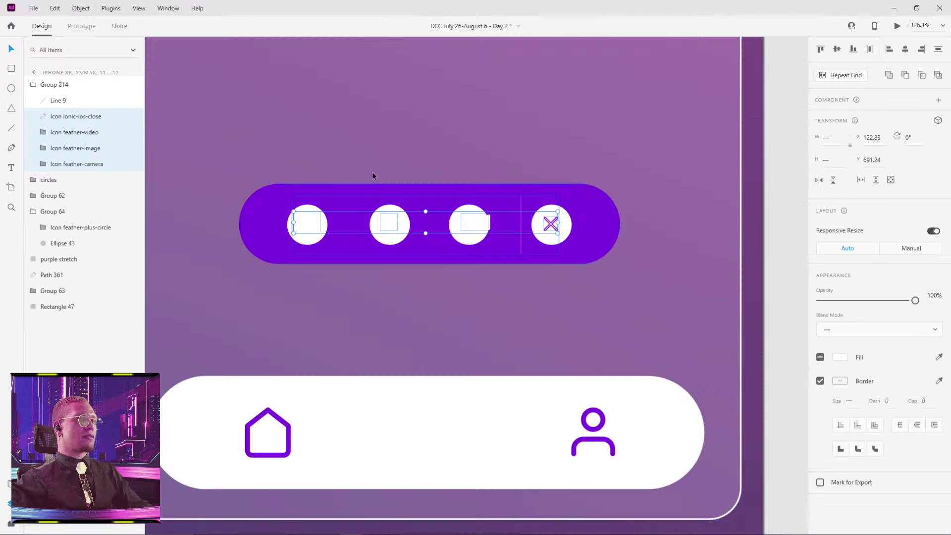
{"action": "left_click", "coordinate": [69, 101], "text": "shift"}
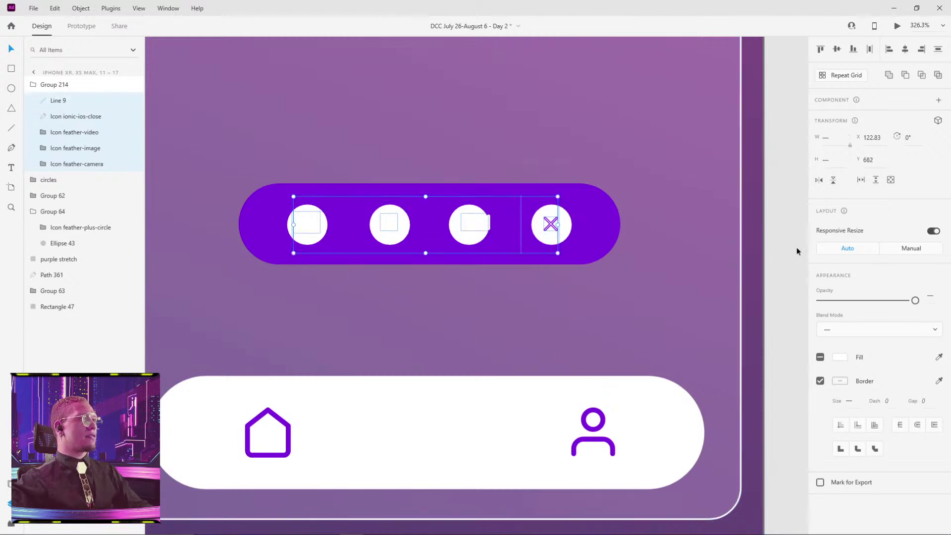
{"action": "left_click_drag", "start_coordinate": [915, 300], "coordinate": [783, 316]}
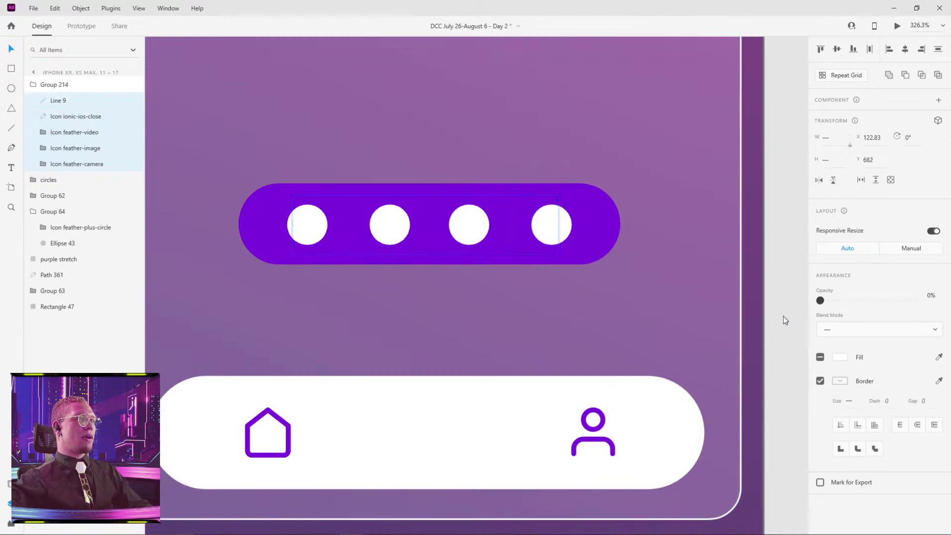
{"action": "left_click", "coordinate": [667, 174]}
{"action": "scroll", "coordinate": [671, 173], "scroll_direction": "down", "scroll_amount": 8}
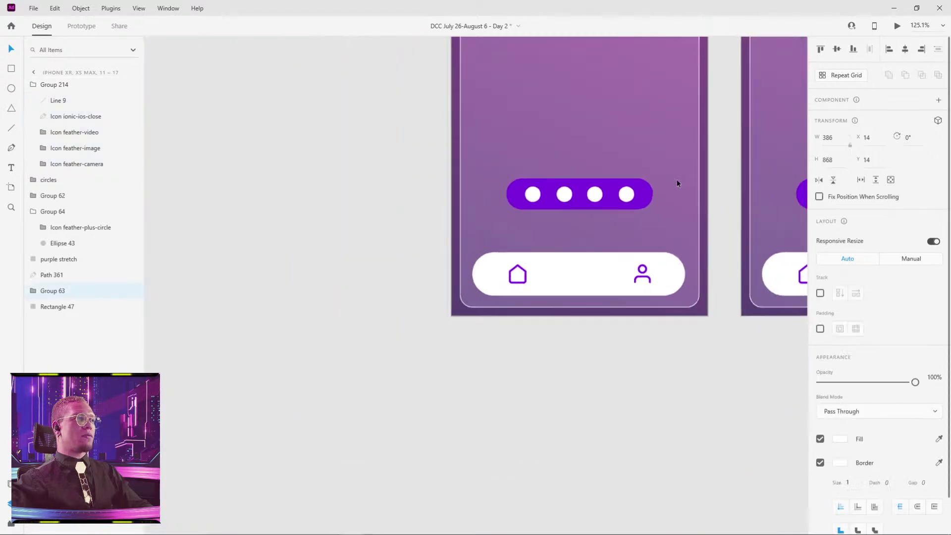
Link artboard 11 – 17 to artboard 11 – 18 with a 0 s time trigger and a 0.2 s Auto-Animate without easing.
{"action": "scroll", "coordinate": [384, 215], "scroll_direction": "down", "scroll_amount": 6}
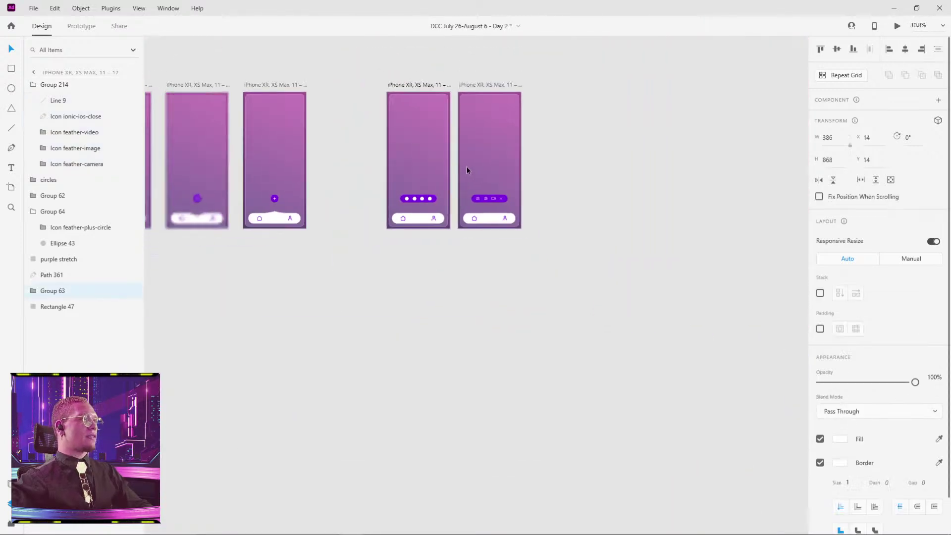
{"action": "left_click", "coordinate": [588, 218]}
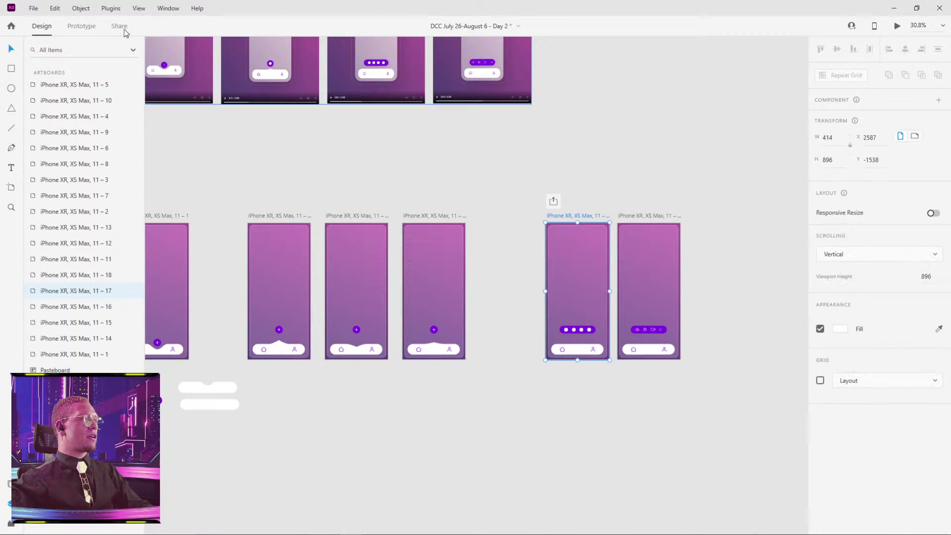
{"action": "left_click", "coordinate": [74, 28]}
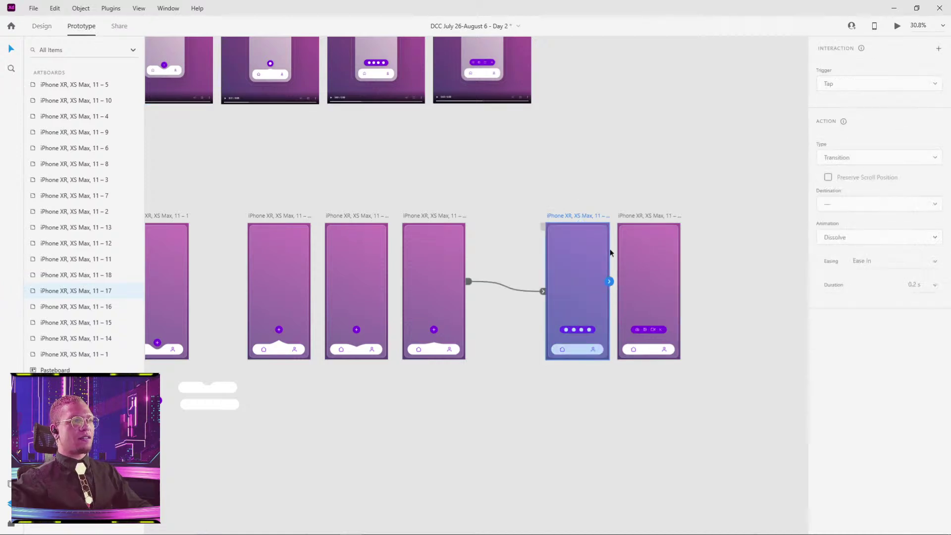
{"action": "left_click_drag", "start_coordinate": [638, 217], "coordinate": [649, 216]}
{"action": "left_click", "coordinate": [586, 216]}
{"action": "left_click_drag", "start_coordinate": [610, 282], "coordinate": [651, 251]}
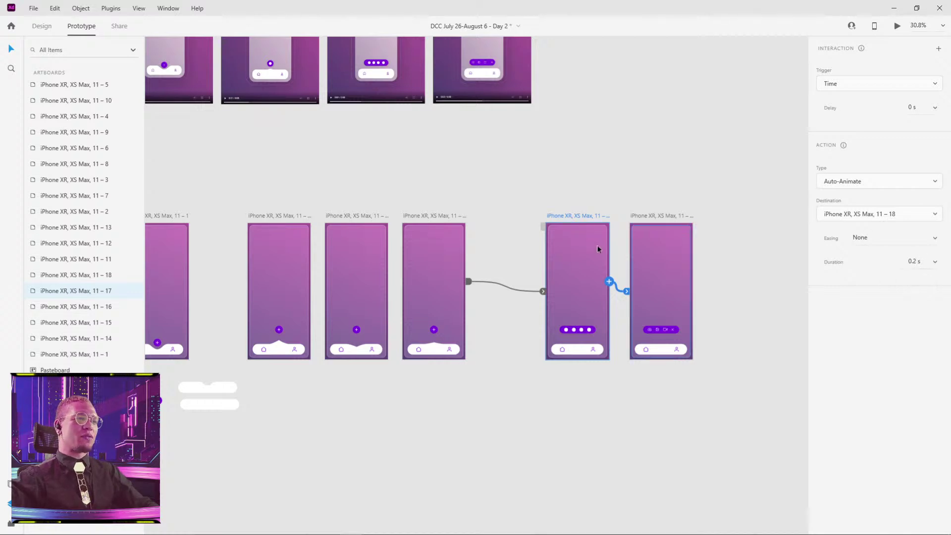
Preview the prototype from artboard 11 – 1, play the animation through its plus button, and close the preview.
{"action": "left_click", "coordinate": [539, 179]}
{"action": "left_click_drag", "start_coordinate": [423, 168], "coordinate": [546, 146]}
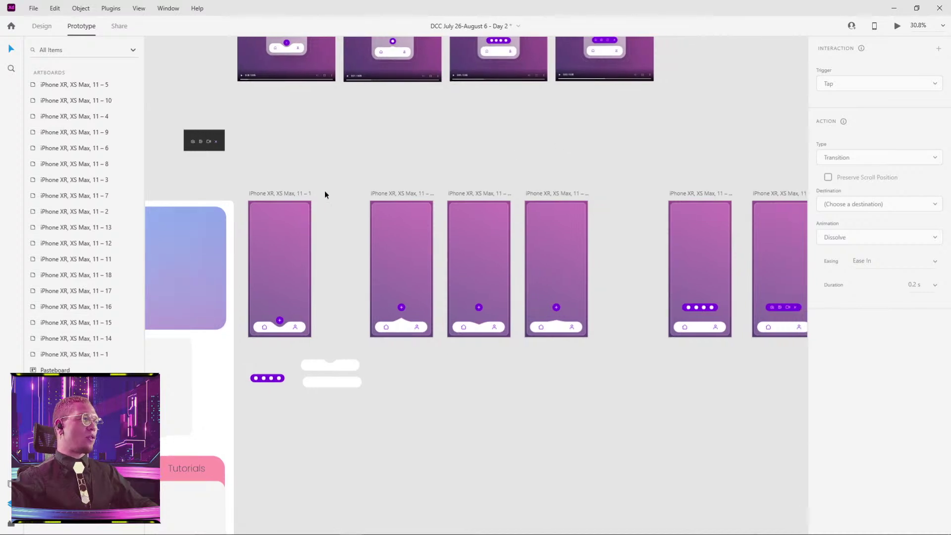
{"action": "left_click", "coordinate": [299, 192]}
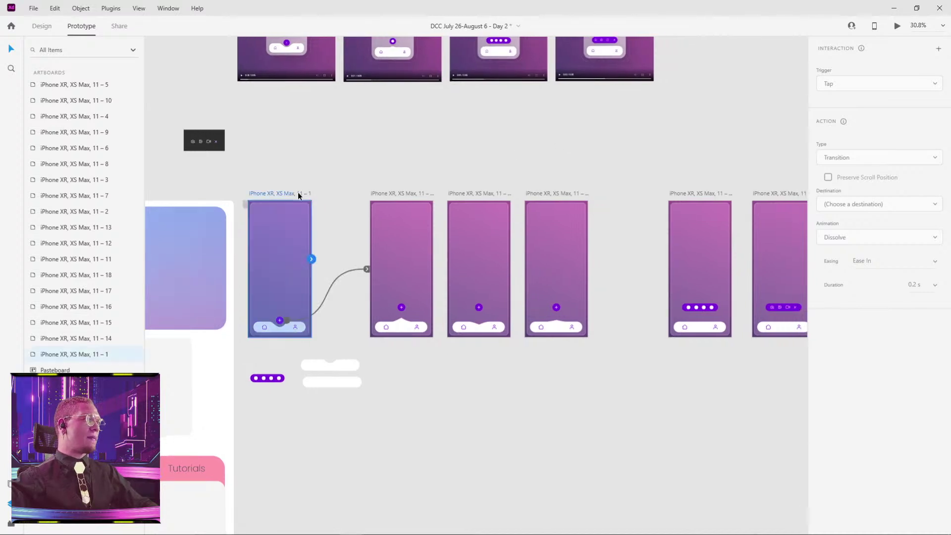
{"action": "left_click", "coordinate": [899, 27]}
{"action": "left_click_drag", "start_coordinate": [171, 80], "coordinate": [454, 39]}
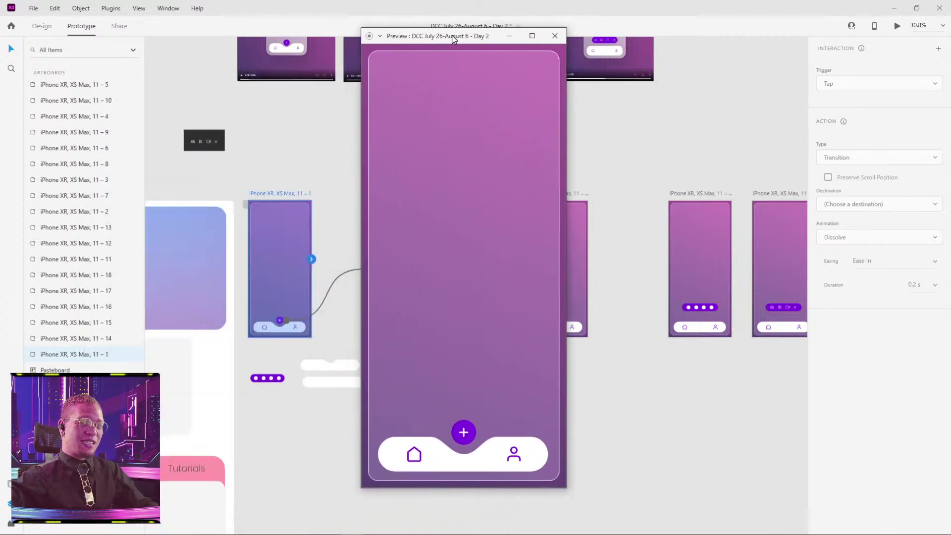
{"action": "left_click", "coordinate": [464, 434]}
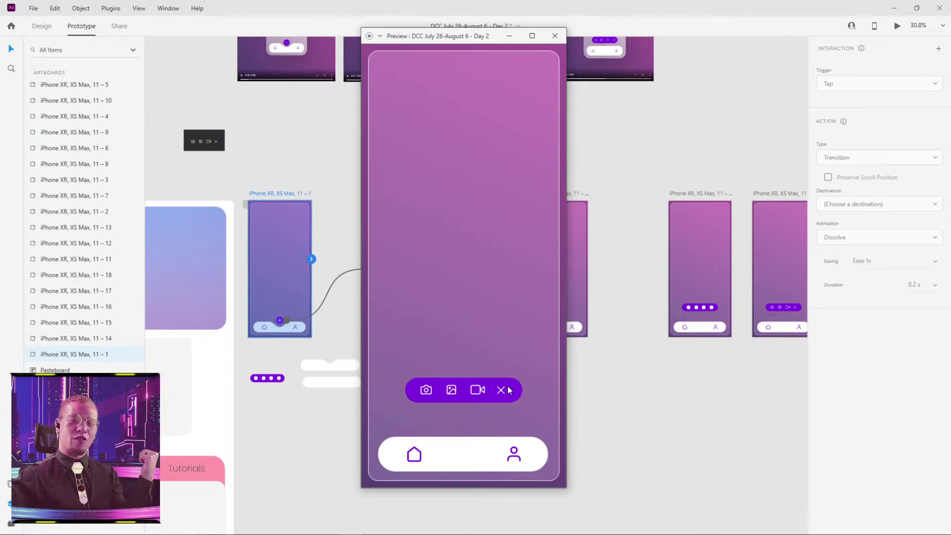
{"action": "left_click", "coordinate": [555, 35]}
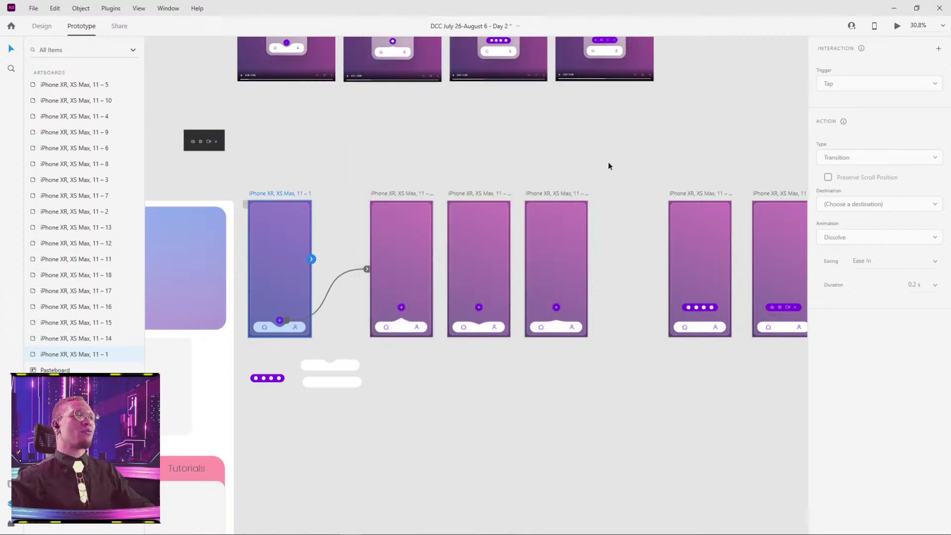
Return to Design mode for editing the row of navigation bar artboards.
{"action": "scroll", "coordinate": [608, 162], "scroll_direction": "right", "scroll_amount": 5}
{"action": "scroll", "coordinate": [504, 138], "scroll_direction": "down", "scroll_amount": 1}
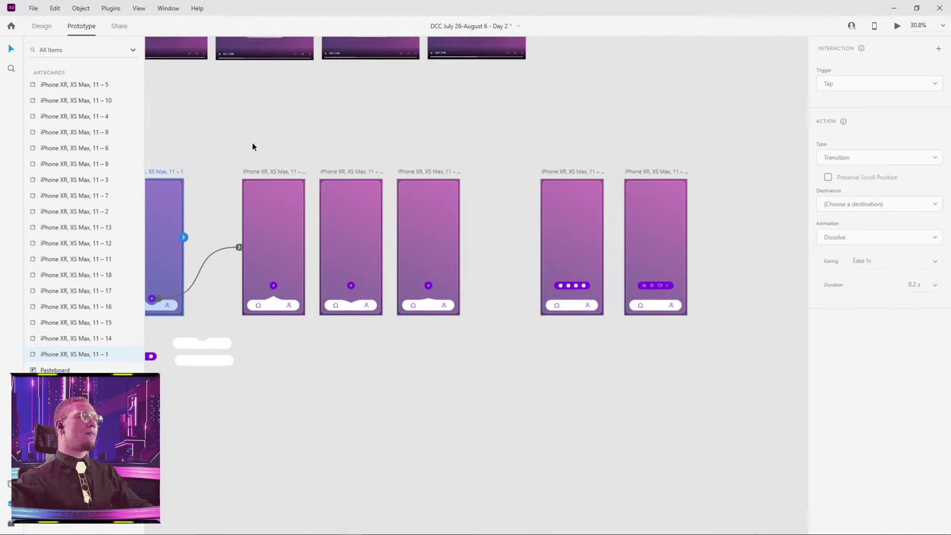
{"action": "left_click_drag", "start_coordinate": [253, 145], "coordinate": [554, 323]}
{"action": "key", "text": "ctrl+1"}
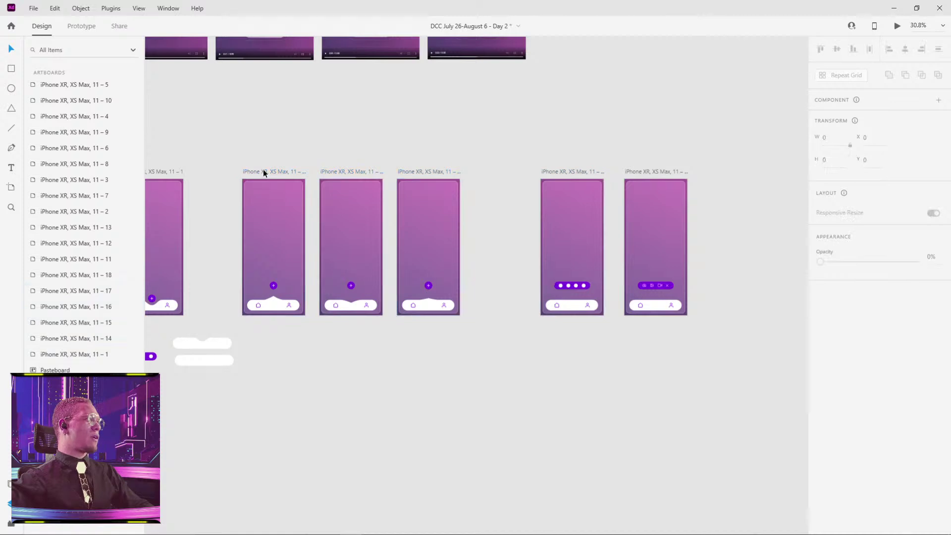
{"action": "left_click", "coordinate": [264, 172]}
{"action": "left_click", "coordinate": [339, 172], "text": "shift"}
{"action": "left_click", "coordinate": [410, 170], "text": "shift"}
{"action": "left_click", "coordinate": [553, 173], "text": "shift"}
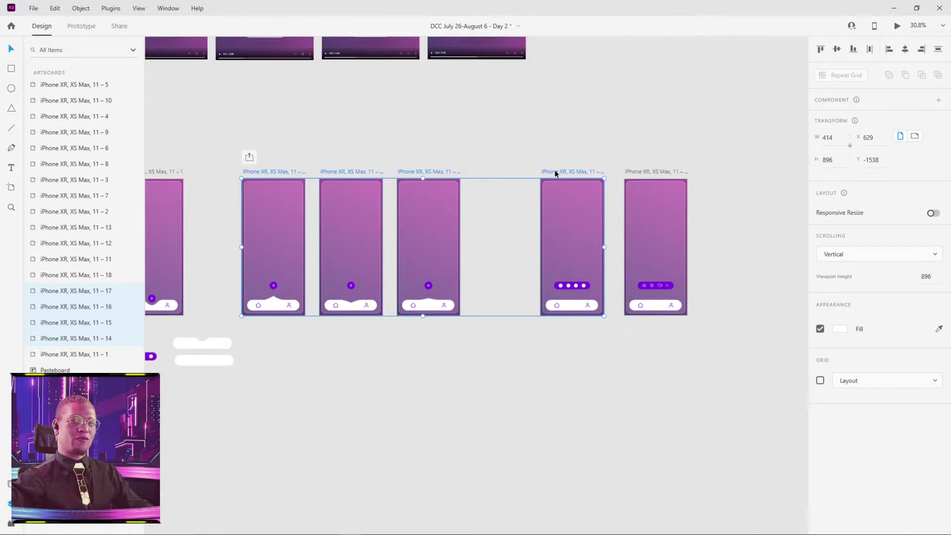
{"action": "left_click", "coordinate": [468, 124]}
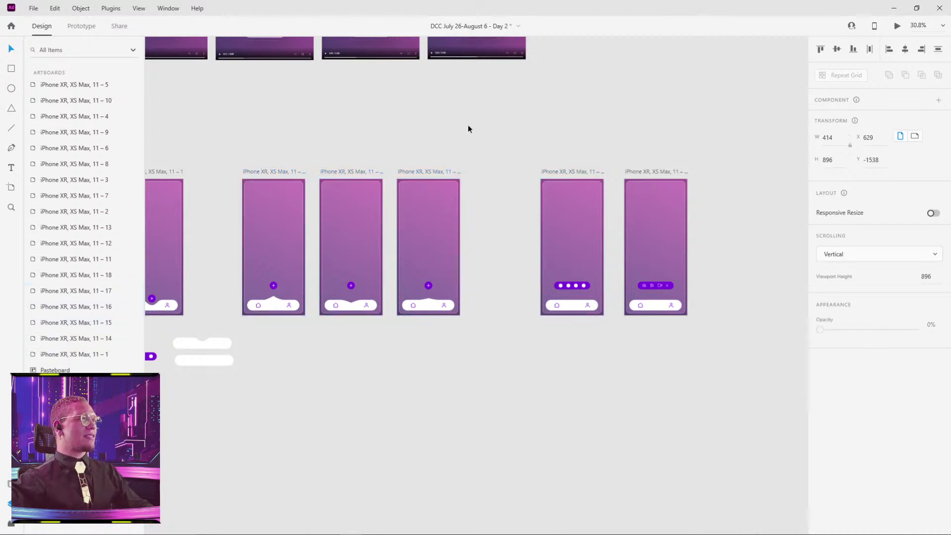
{"action": "left_click", "coordinate": [355, 172]}
{"action": "left_click", "coordinate": [412, 171]}
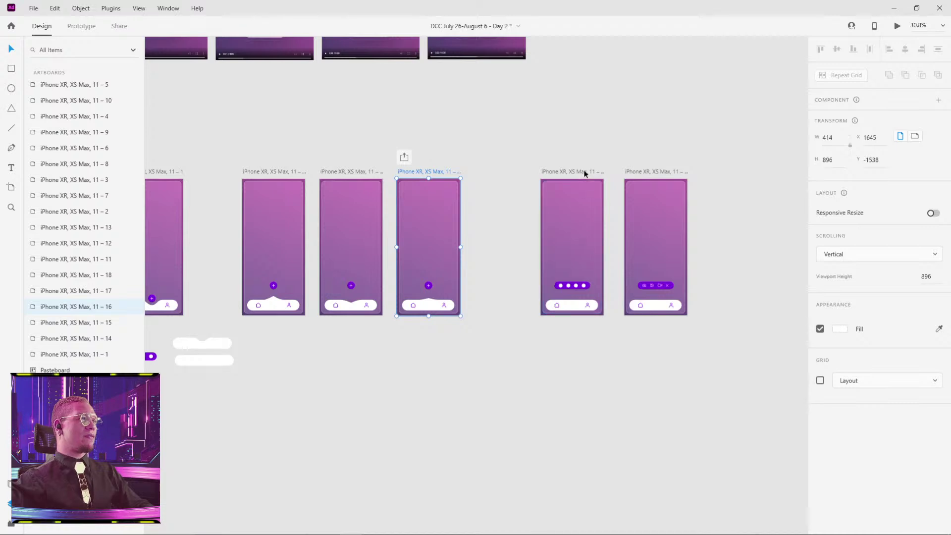
{"action": "left_click", "coordinate": [585, 173]}
Duplicate artboards 11 – 14, 11 – 15, 11 – 16 and 11 – 17 together into a second row directly beneath the originals.
{"action": "left_click", "coordinate": [290, 170]}
{"action": "left_click", "coordinate": [352, 171], "text": "shift"}
{"action": "left_click", "coordinate": [427, 172], "text": "shift"}
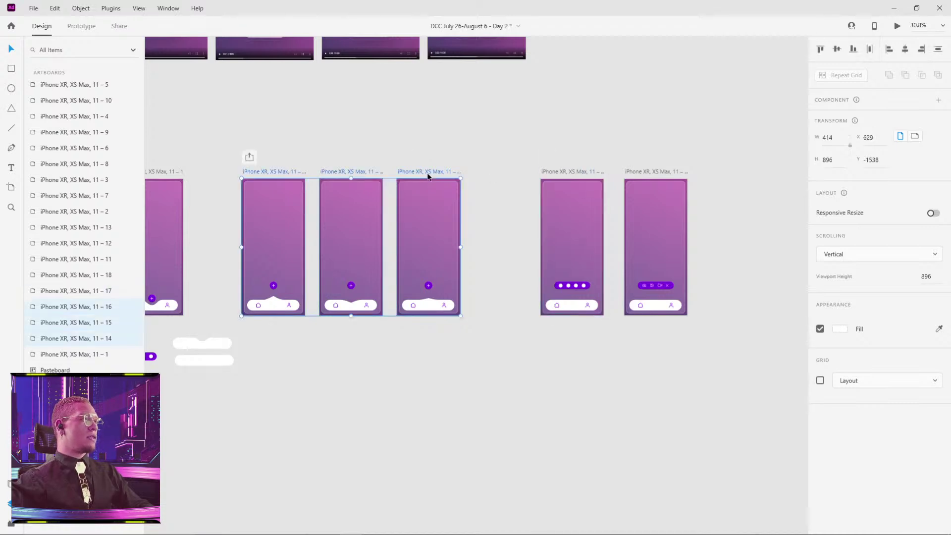
{"action": "left_click", "coordinate": [568, 170], "text": "shift"}
{"action": "left_click_drag", "start_coordinate": [569, 171], "coordinate": [548, 332]}
Link the close icon on artboard 11 – 18 to artboard 11 – 22 with a tap-triggered Auto-Animate, no easing, 0.2 s.
{"action": "left_click", "coordinate": [656, 195]}
{"action": "left_click", "coordinate": [657, 172]}
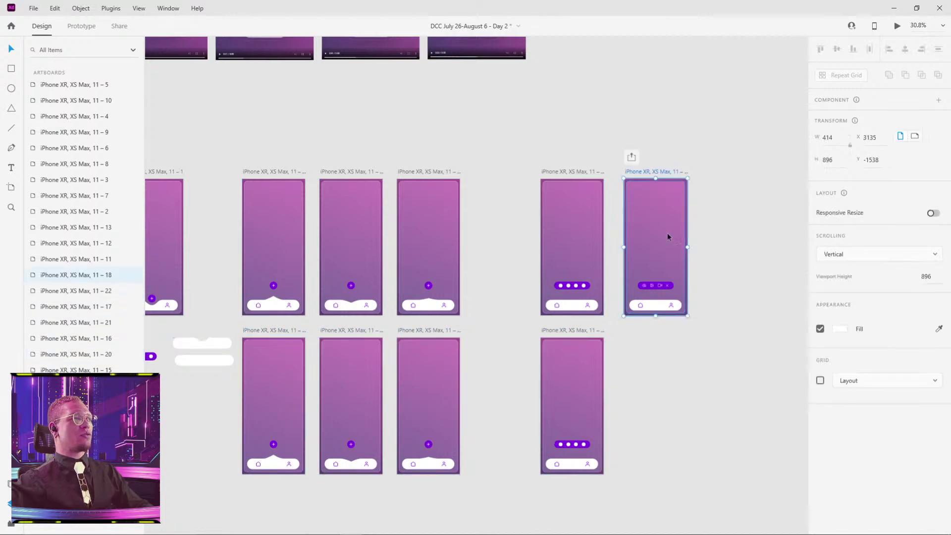
{"action": "scroll", "coordinate": [675, 314], "scroll_direction": "up", "scroll_amount": 5}
{"action": "left_click", "coordinate": [651, 233]}
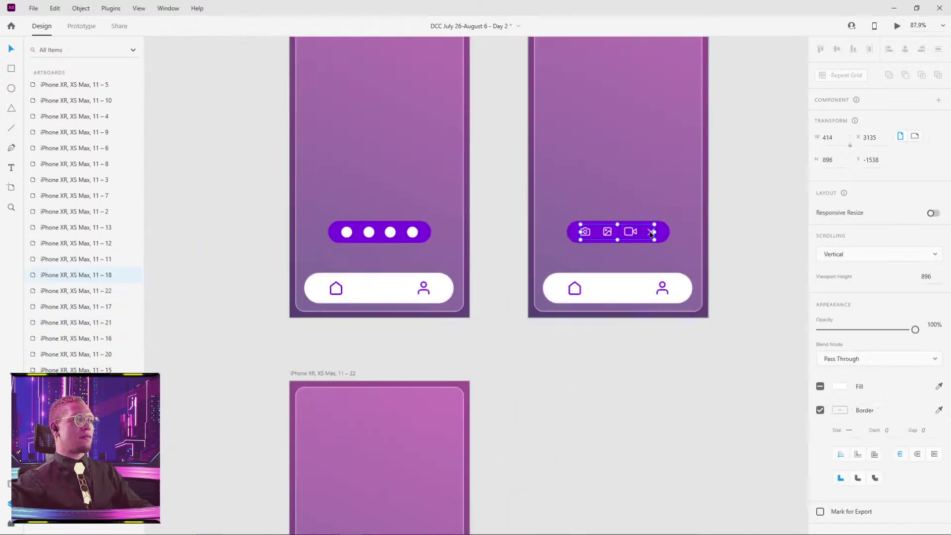
{"action": "double_click", "coordinate": [651, 233]}
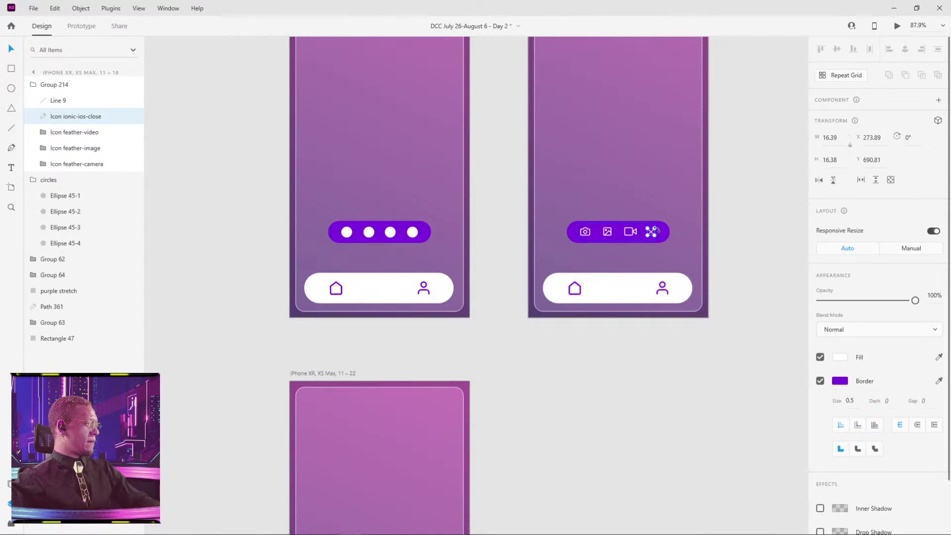
{"action": "left_click", "coordinate": [81, 26]}
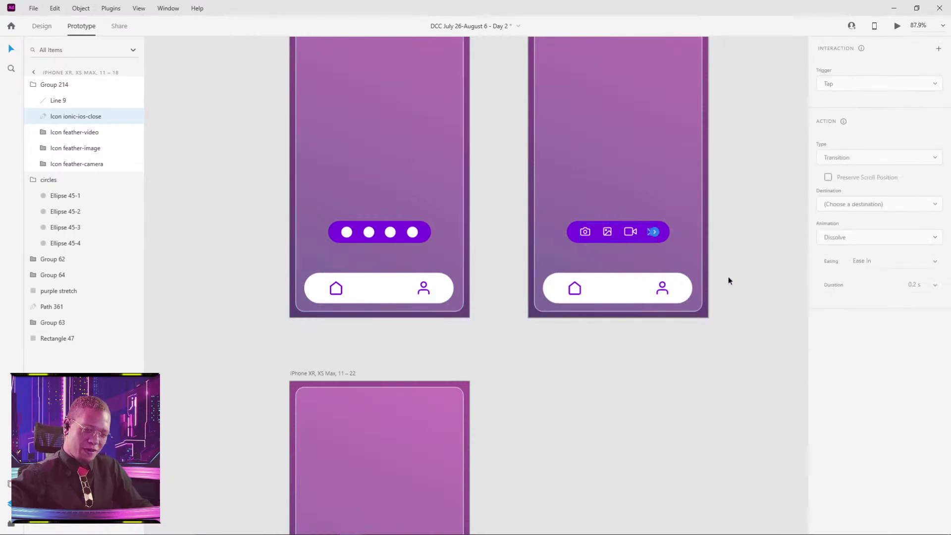
{"action": "scroll", "coordinate": [686, 435], "scroll_direction": "down", "scroll_amount": 5}
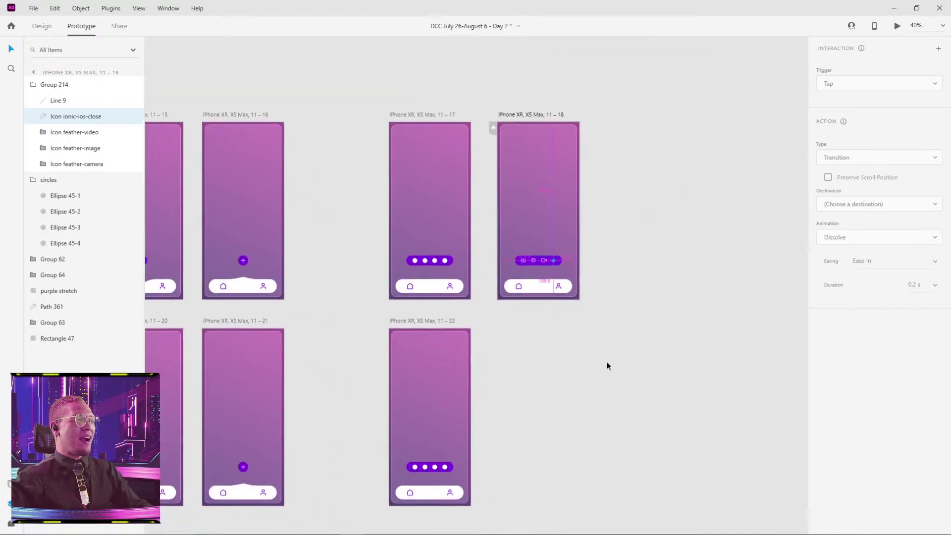
{"action": "scroll", "coordinate": [567, 304], "scroll_direction": "up", "scroll_amount": 2}
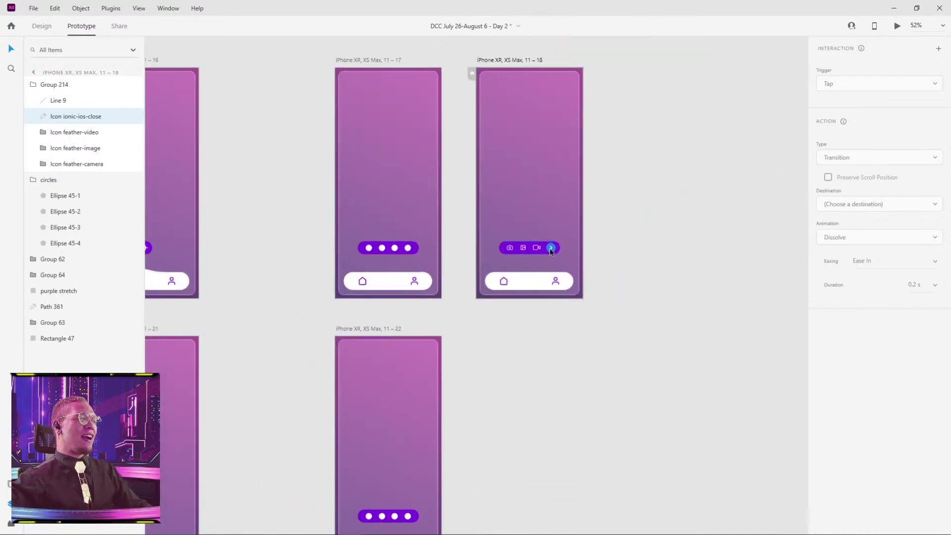
{"action": "scroll", "coordinate": [550, 250], "scroll_direction": "up", "scroll_amount": 5}
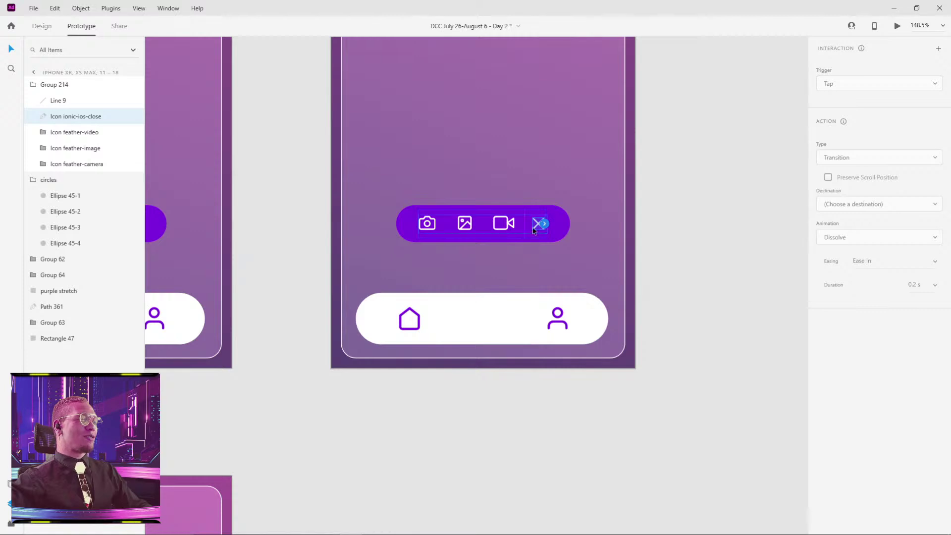
{"action": "scroll", "coordinate": [530, 257], "scroll_direction": "down", "scroll_amount": 5}
{"action": "left_click_drag", "start_coordinate": [537, 247], "coordinate": [422, 447]}
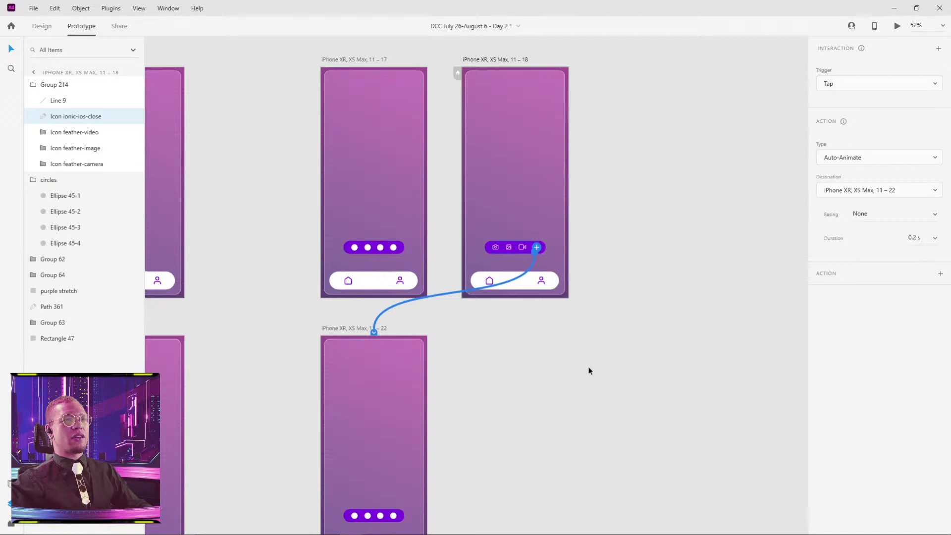
Link artboard 11 – 22 to 11 – 21 and 11 – 21 to 11 – 20, each with a 0 s time trigger and 0.2 s Auto-Animate.
{"action": "left_click", "coordinate": [546, 399]}
{"action": "scroll", "coordinate": [644, 357], "scroll_direction": "left", "scroll_amount": 6}
{"action": "scroll", "coordinate": [644, 357], "scroll_direction": "down", "scroll_amount": 2}
{"action": "left_click", "coordinate": [657, 245]}
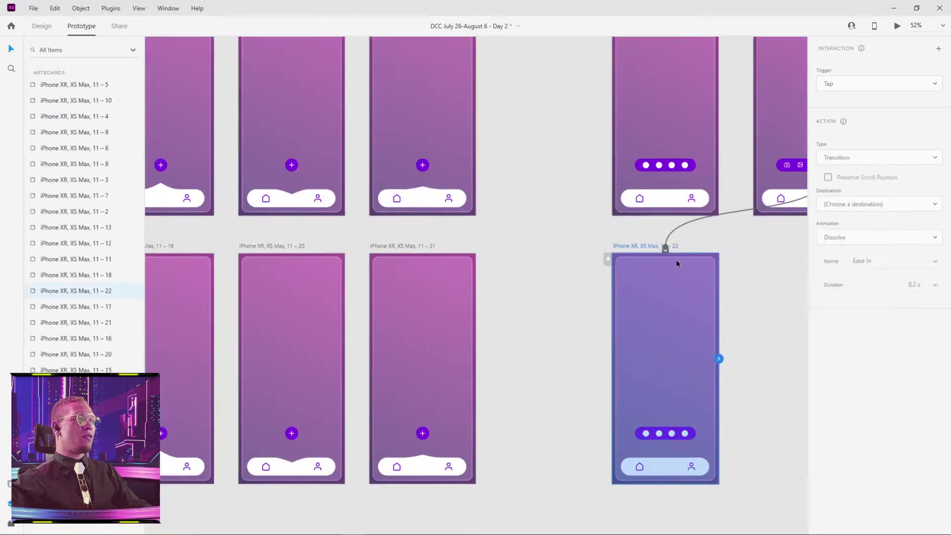
{"action": "left_click_drag", "start_coordinate": [720, 361], "coordinate": [451, 359]}
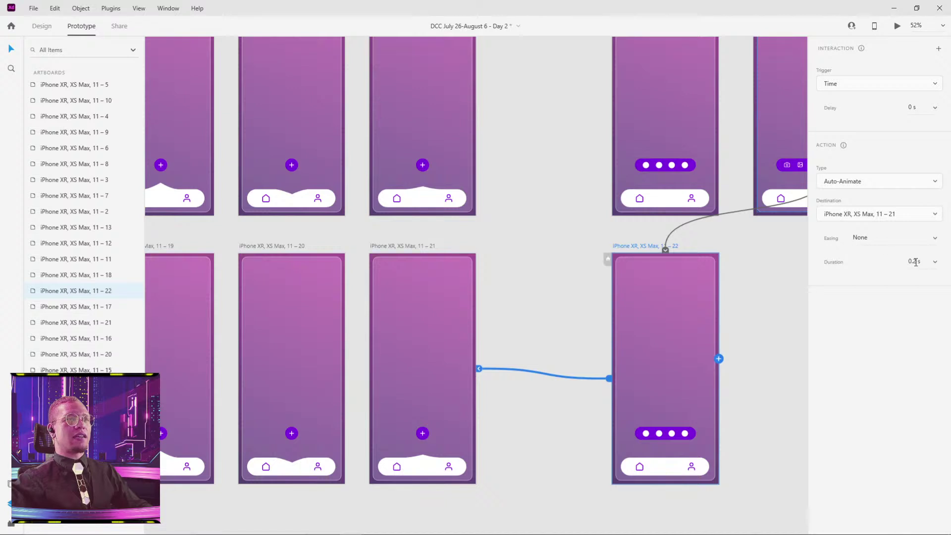
{"action": "left_click", "coordinate": [387, 245]}
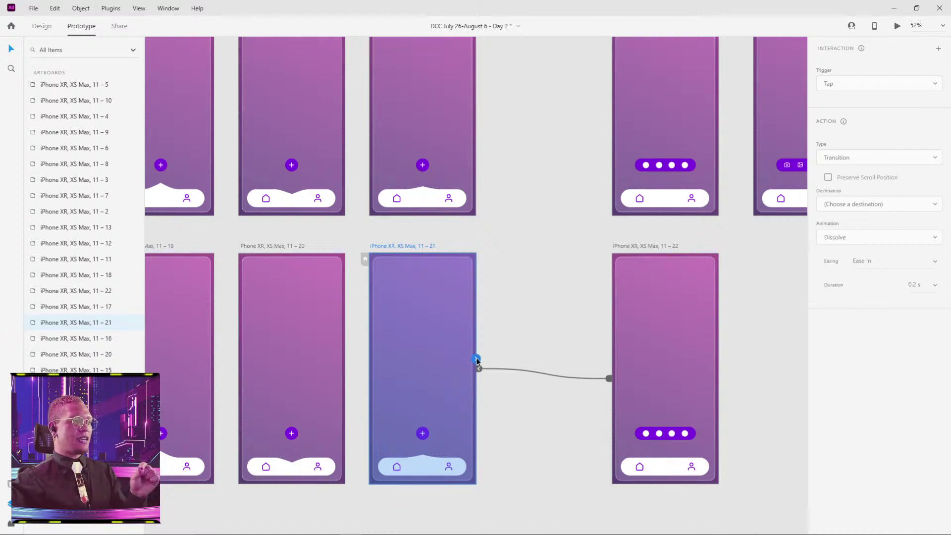
{"action": "left_click_drag", "start_coordinate": [477, 359], "coordinate": [341, 315]}
Link artboard 11 – 20 to 11 – 19 and 11 – 19 to 11 – 1, each with a 0 s time trigger and 0.2 s Auto-Animate.
{"action": "scroll", "coordinate": [341, 314], "scroll_direction": "left", "scroll_amount": 3}
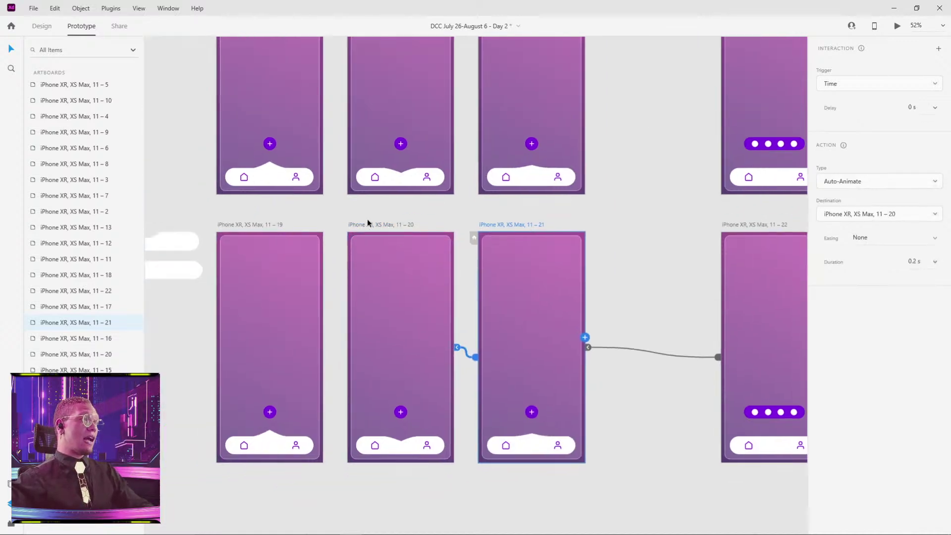
{"action": "left_click", "coordinate": [367, 223]}
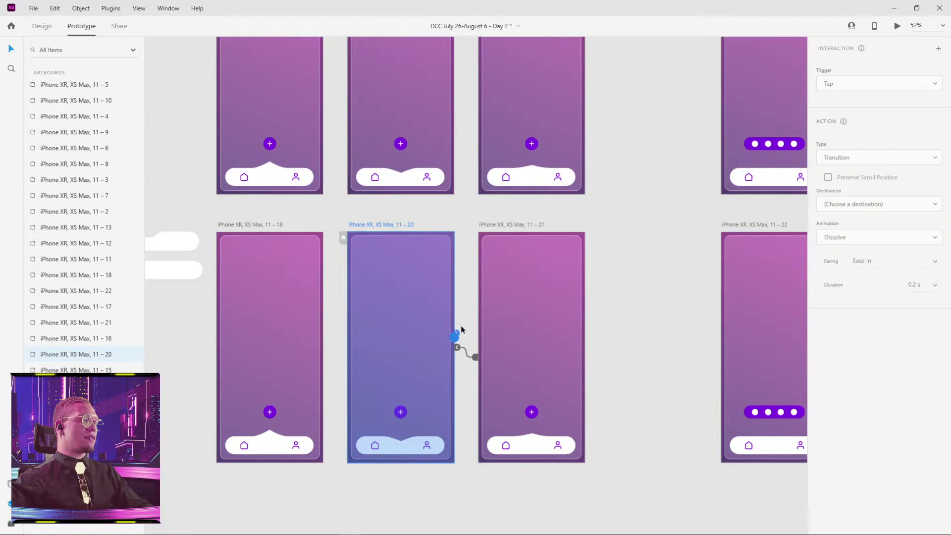
{"action": "left_click_drag", "start_coordinate": [455, 335], "coordinate": [287, 276]}
{"action": "scroll", "coordinate": [287, 276], "scroll_direction": "left", "scroll_amount": 5}
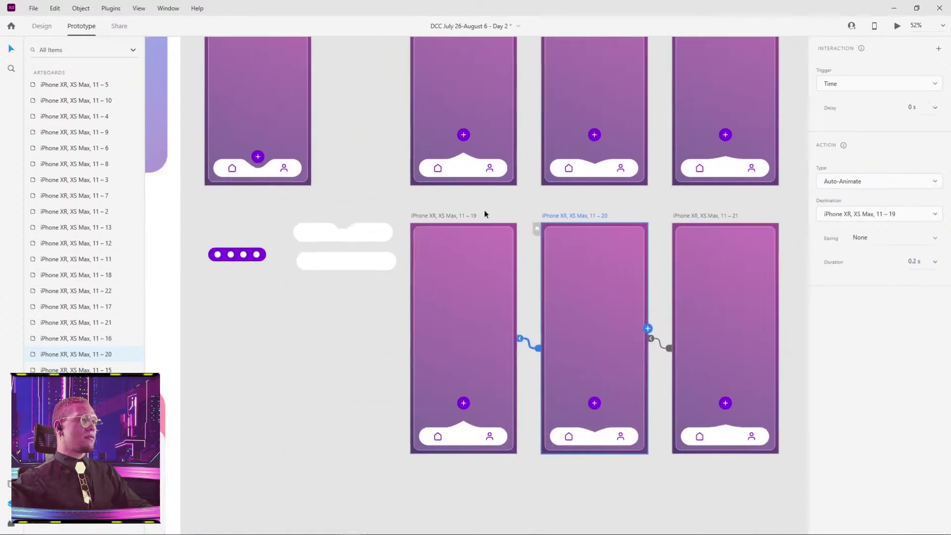
{"action": "left_click", "coordinate": [460, 215]}
{"action": "left_click_drag", "start_coordinate": [517, 328], "coordinate": [288, 161]}
Review the interaction links of artboards 11 – 1, 11 – 18 and 11 – 16 across both rows.
{"action": "scroll", "coordinate": [328, 189], "scroll_direction": "down", "scroll_amount": 2}
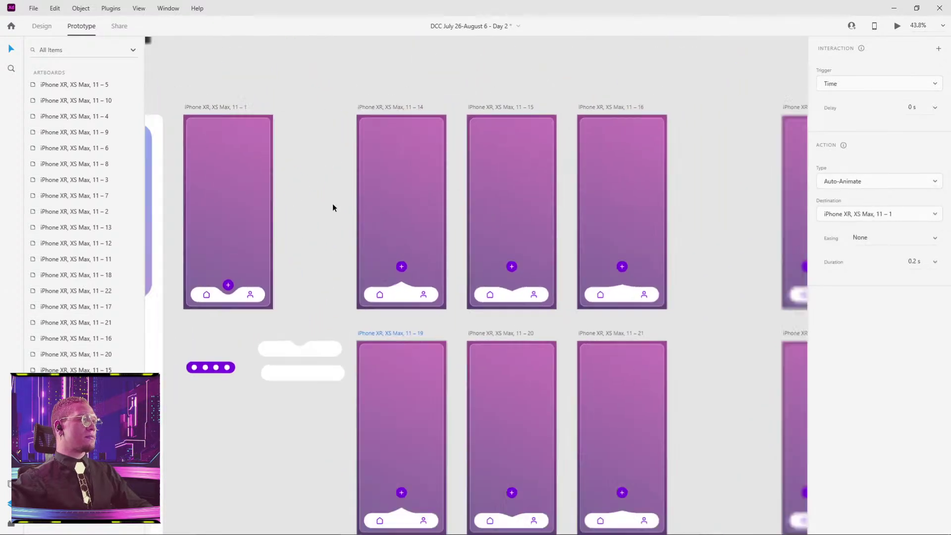
{"action": "scroll", "coordinate": [332, 207], "scroll_direction": "down", "scroll_amount": 2}
{"action": "left_click", "coordinate": [249, 132]}
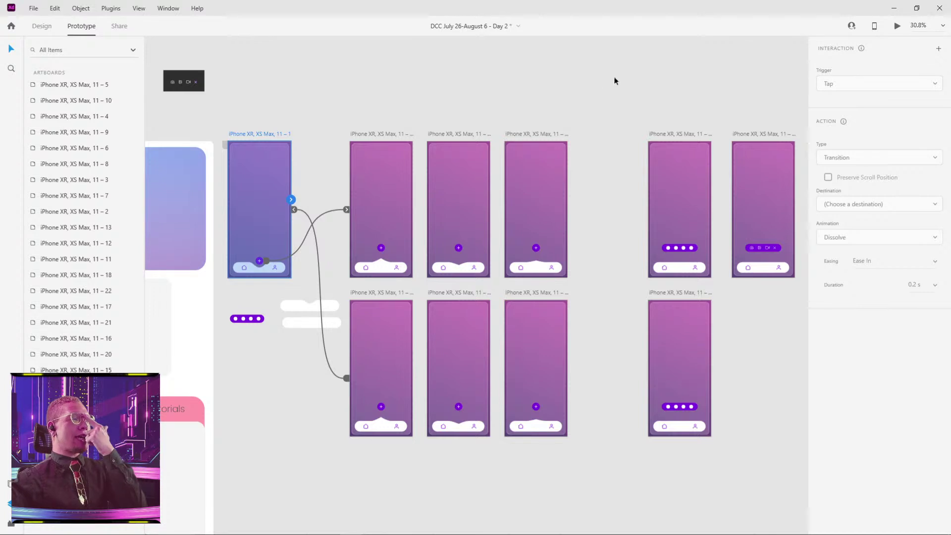
{"action": "scroll", "coordinate": [689, 119], "scroll_direction": "right", "scroll_amount": 2}
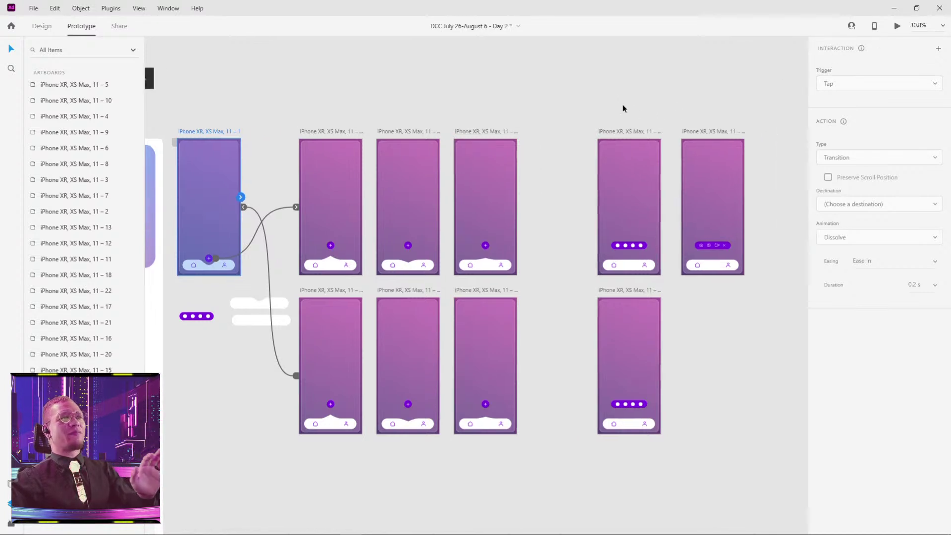
{"action": "left_click", "coordinate": [695, 133]}
{"action": "left_click_drag", "start_coordinate": [745, 197], "coordinate": [764, 185]}
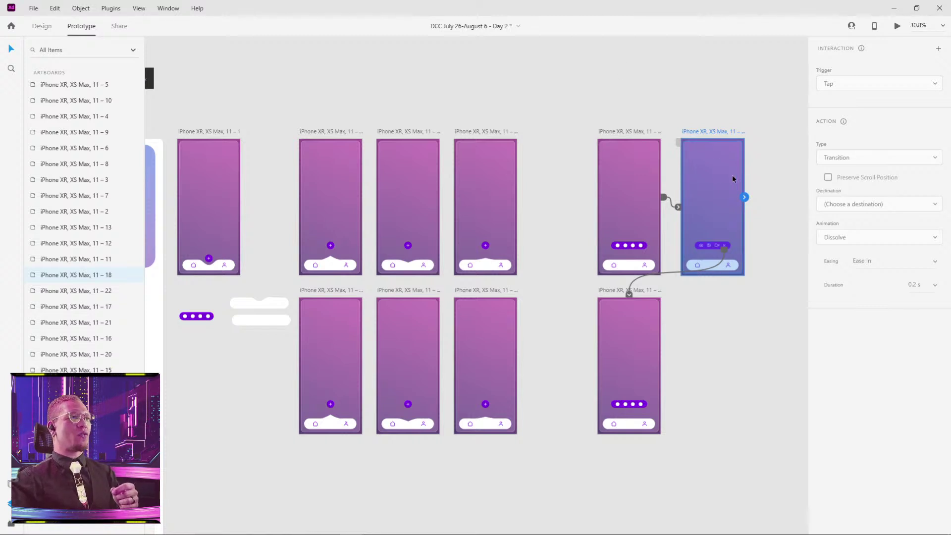
{"action": "mouse_move", "coordinate": [745, 197]}
{"action": "left_mouse_down"}
{"action": "mouse_move", "coordinate": [598, 174]}
{"action": "mouse_move", "coordinate": [731, 197]}
{"action": "left_mouse_up"}
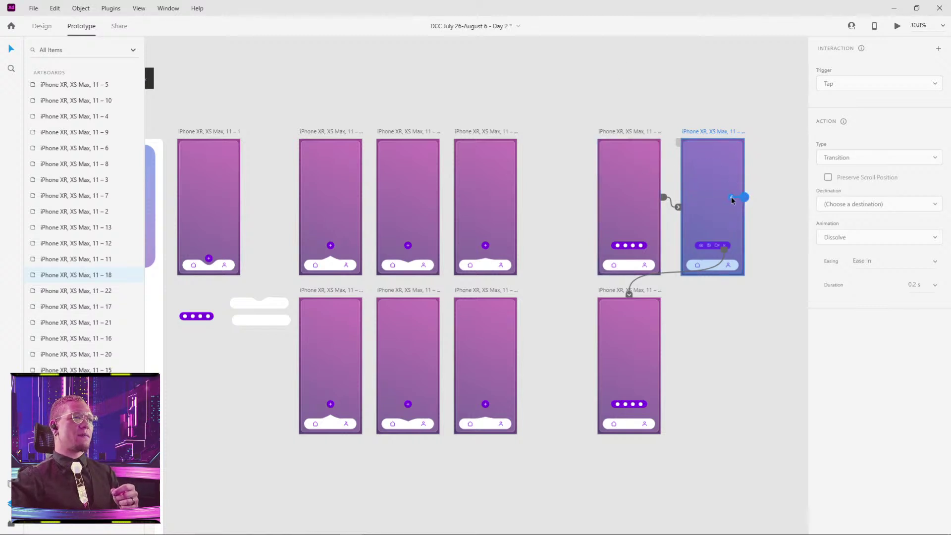
{"action": "left_click", "coordinate": [476, 131]}
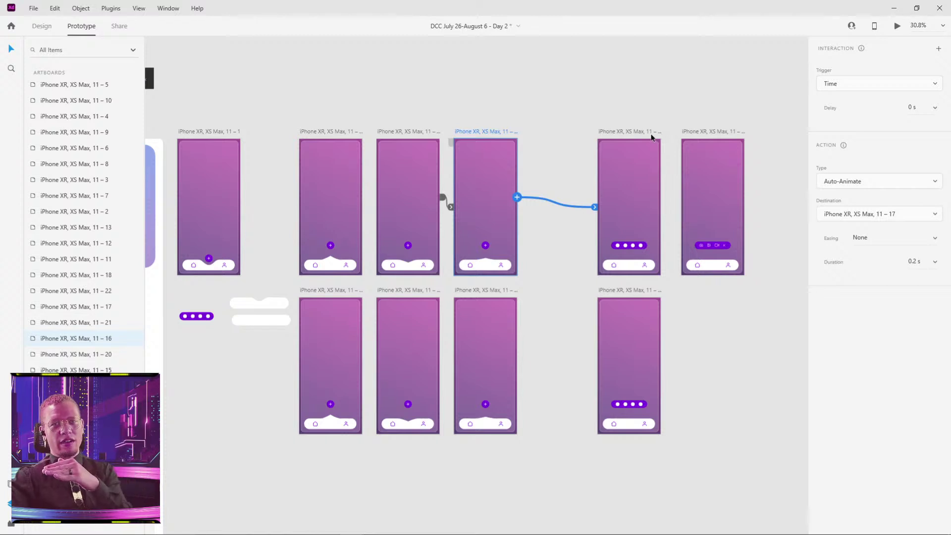
Preview the prototype from artboard 11 – 1, testing the plus button's expansion and the close icon's reverse animation.
{"action": "left_click", "coordinate": [497, 293]}
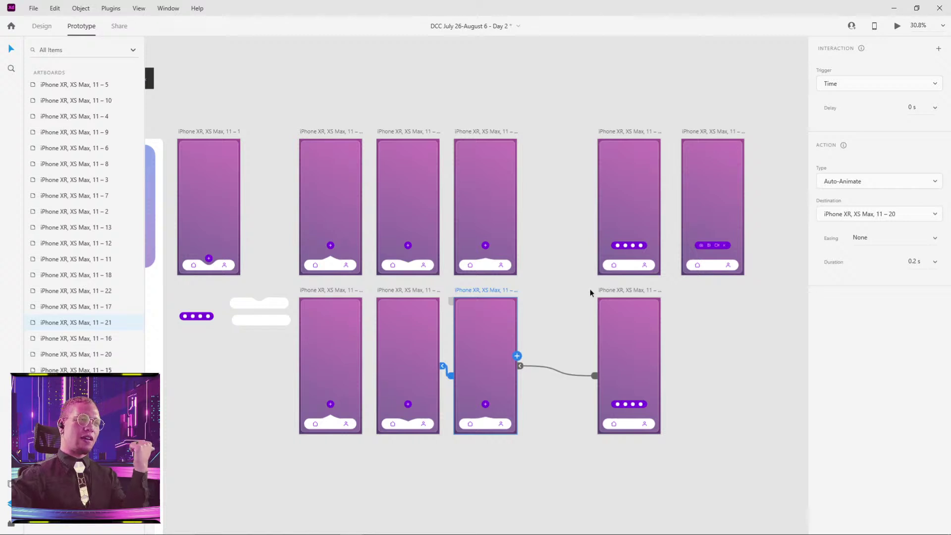
{"action": "left_click", "coordinate": [204, 131]}
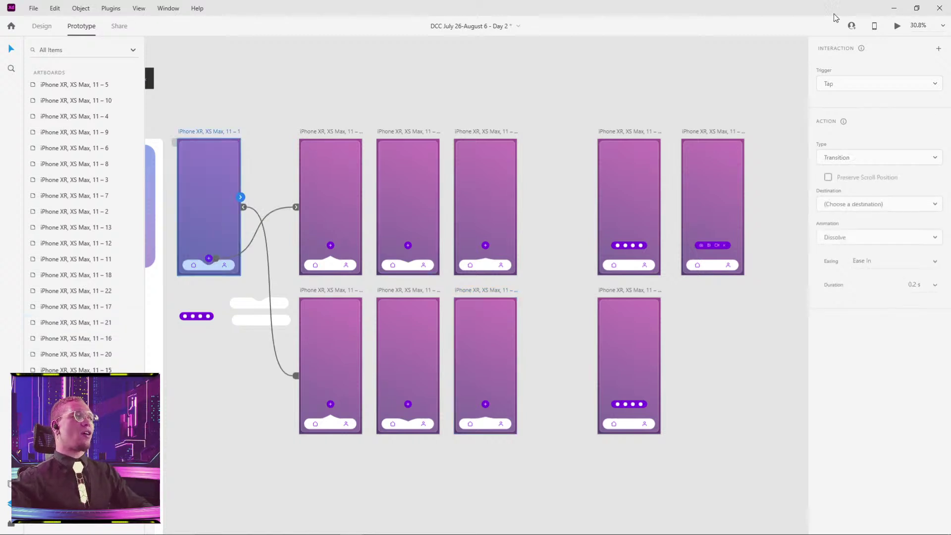
{"action": "key", "text": "ctrl+Return"}
{"action": "left_click_drag", "start_coordinate": [248, 82], "coordinate": [446, 50]}
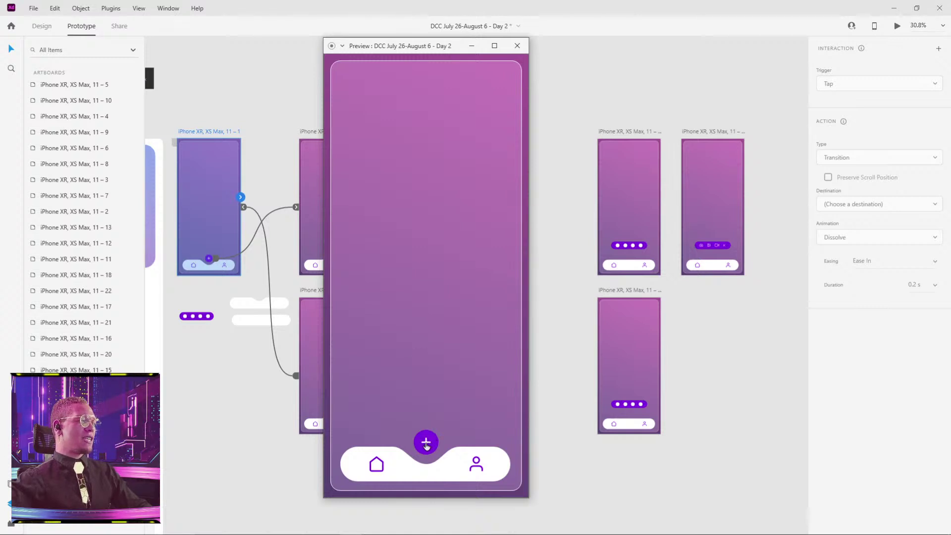
{"action": "left_click", "coordinate": [422, 443]}
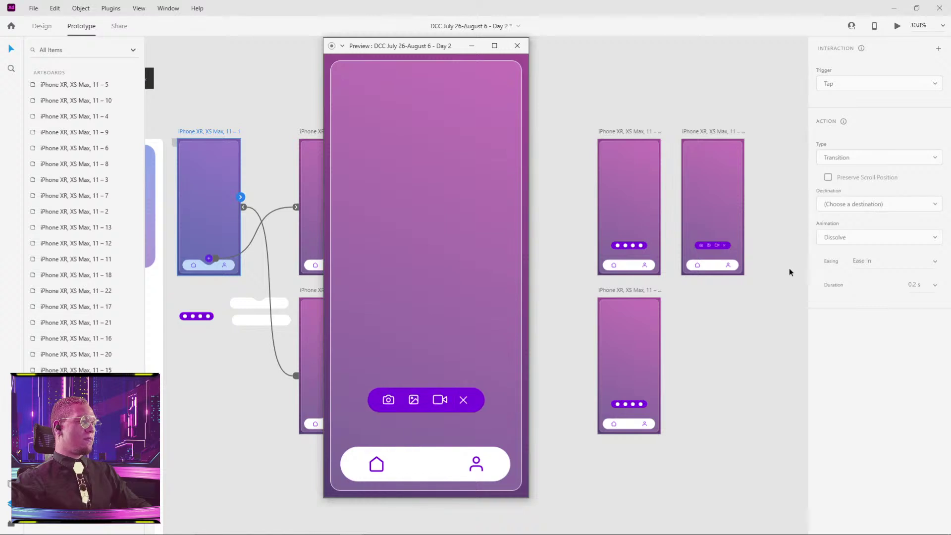
{"action": "left_click", "coordinate": [464, 400]}
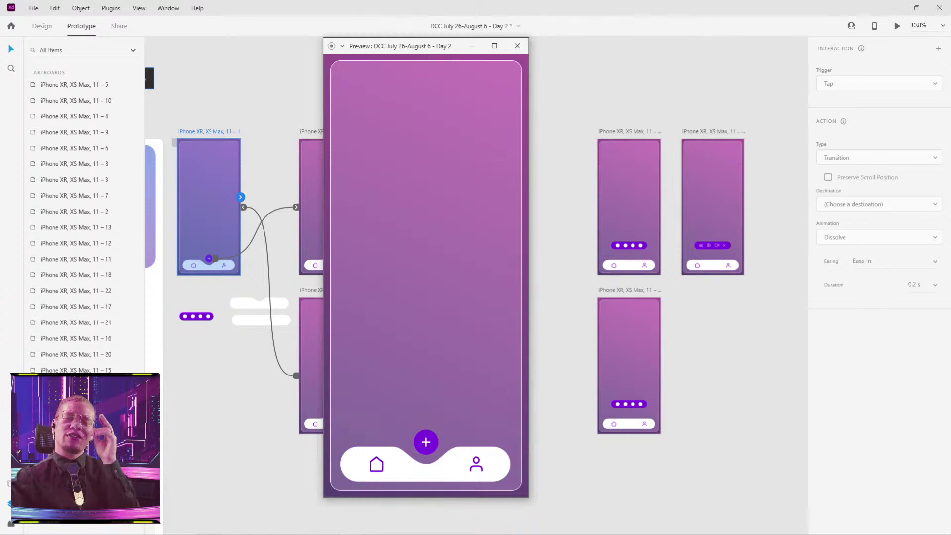
{"action": "left_click", "coordinate": [470, 44]}
Switch to Discord's challenge channel and replay the submission video SPOILER_intractive_Button_pm.mp4 in full screen.
{"action": "mouse_move", "coordinate": [205, 526]}
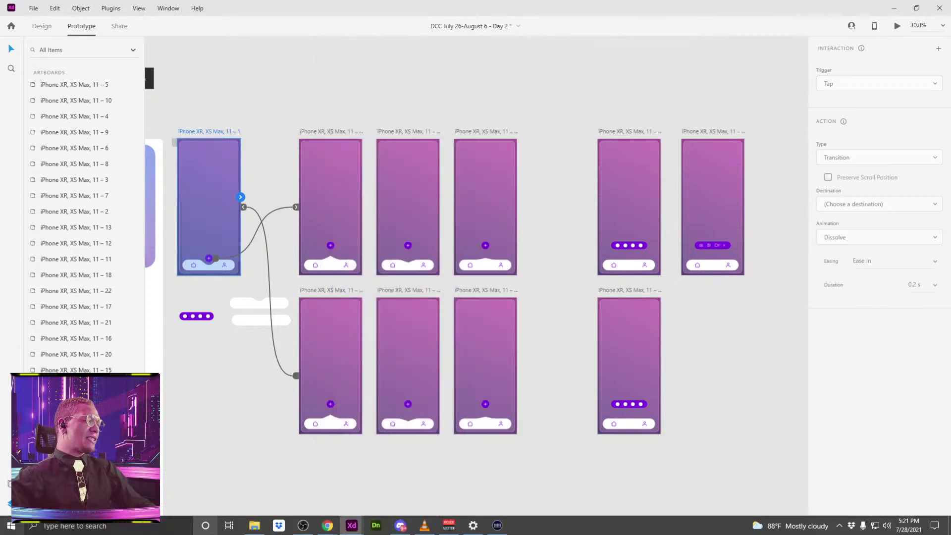
{"action": "mouse_move", "coordinate": [398, 528]}
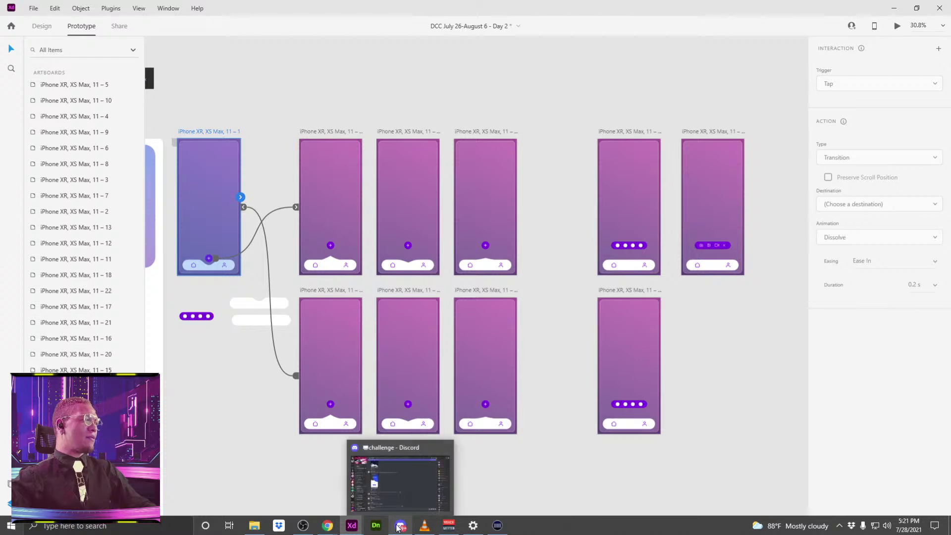
{"action": "left_click", "coordinate": [398, 528]}
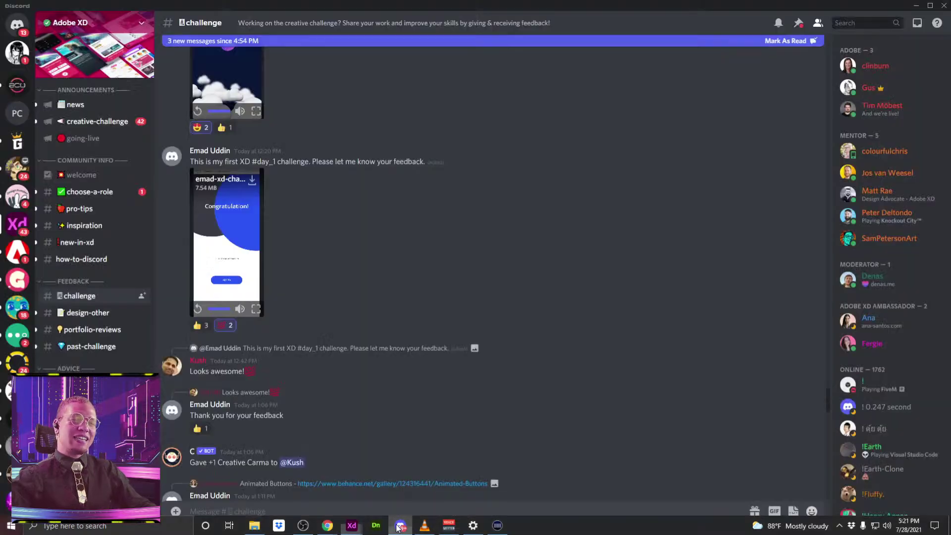
{"action": "scroll", "coordinate": [306, 397], "scroll_direction": "up", "scroll_amount": 4}
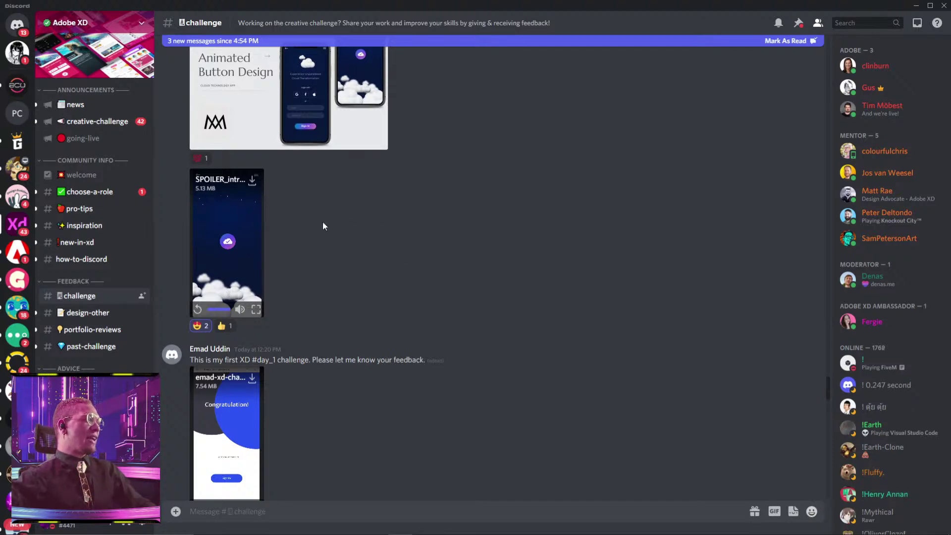
{"action": "scroll", "coordinate": [322, 226], "scroll_direction": "down", "scroll_amount": 10}
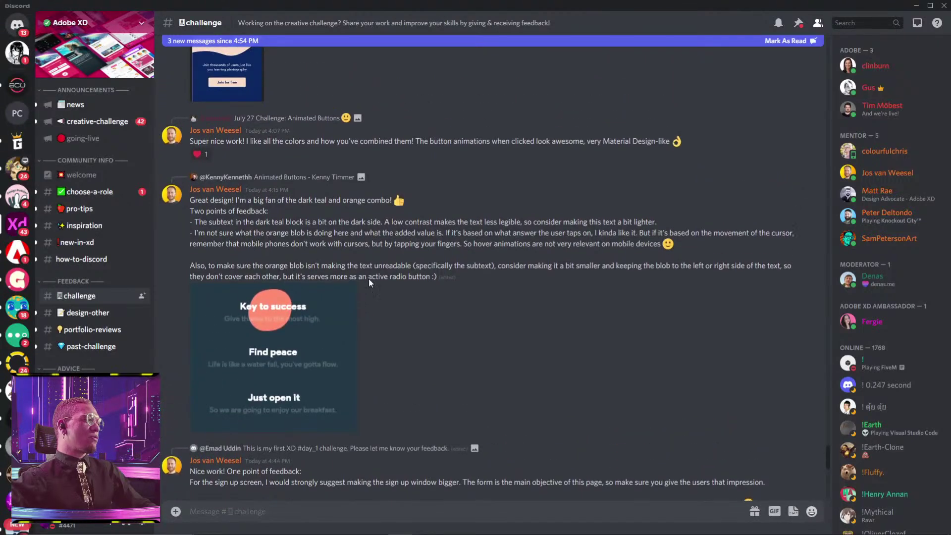
{"action": "scroll", "coordinate": [369, 282], "scroll_direction": "up", "scroll_amount": 10}
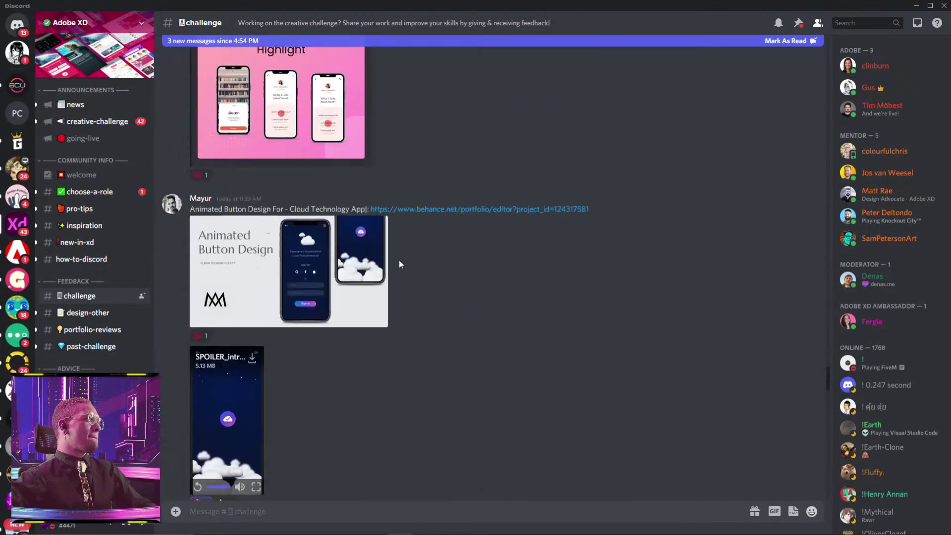
{"action": "scroll", "coordinate": [292, 386], "scroll_direction": "down", "scroll_amount": 2}
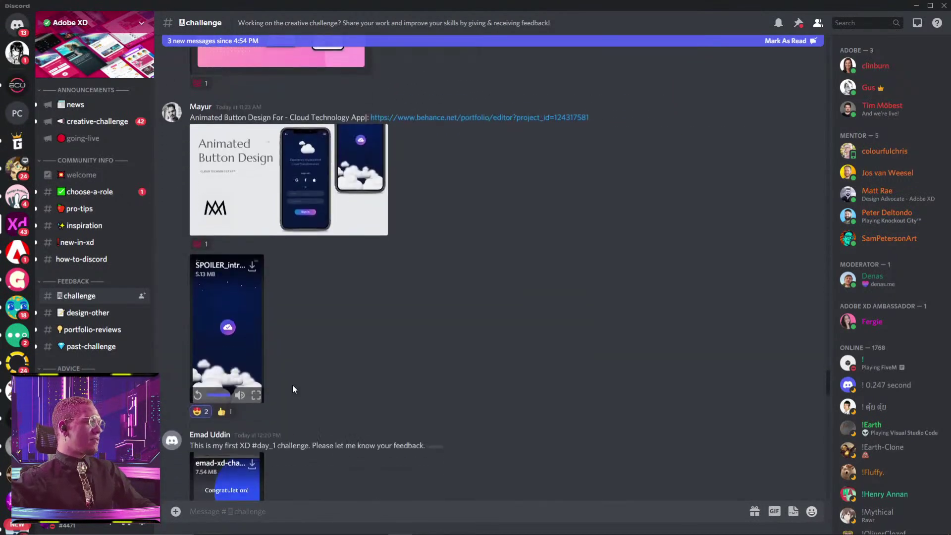
{"action": "left_click", "coordinate": [255, 387]}
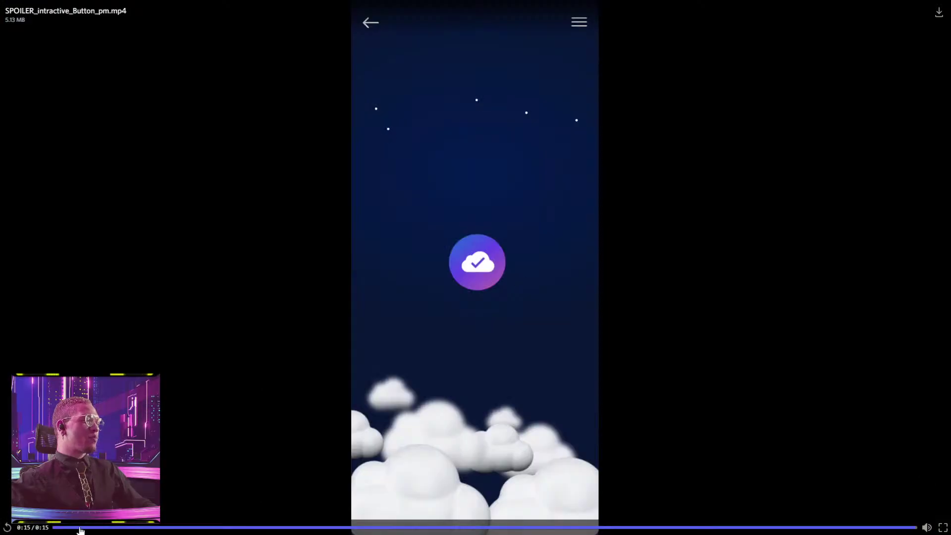
{"action": "left_click", "coordinate": [7, 528]}
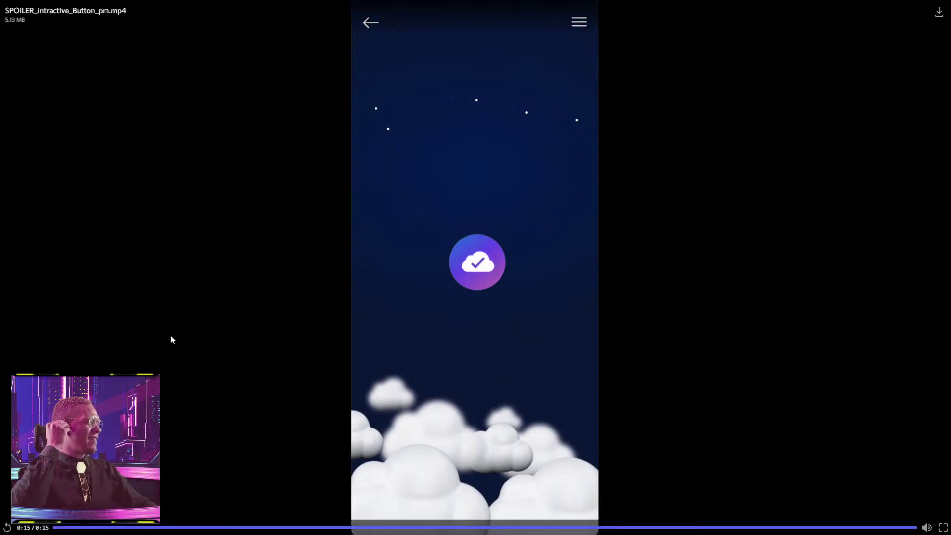
{"action": "left_click", "coordinate": [295, 349]}
Browse the earlier challenge submissions and watch the Adobe_XD_D1.mp4 video in full screen.
{"action": "scroll", "coordinate": [323, 298], "scroll_direction": "down", "scroll_amount": 1}
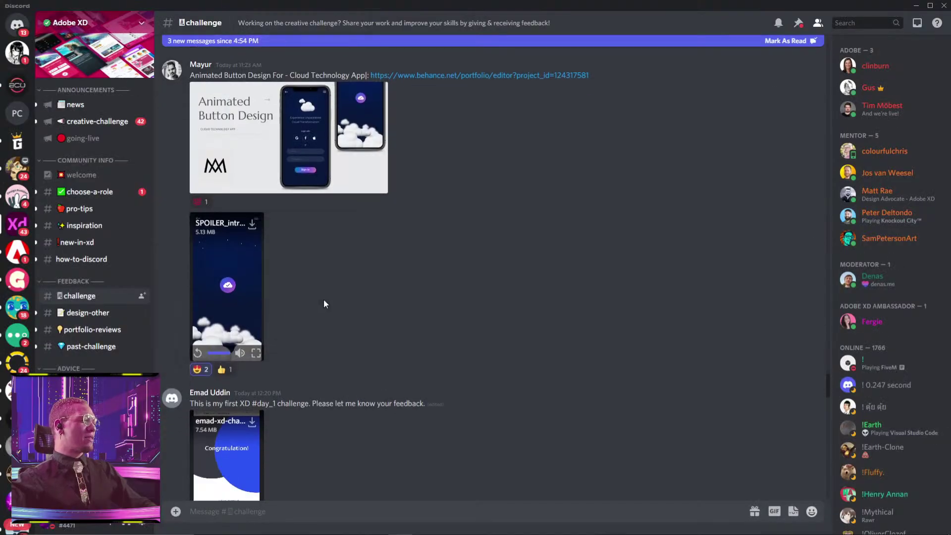
{"action": "scroll", "coordinate": [324, 300], "scroll_direction": "down", "scroll_amount": 15}
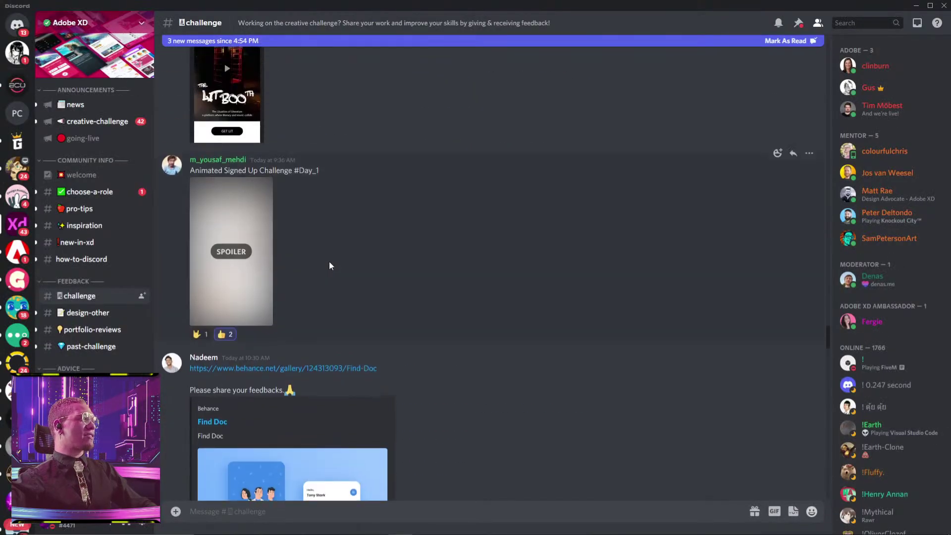
{"action": "scroll", "coordinate": [329, 261], "scroll_direction": "up", "scroll_amount": 20}
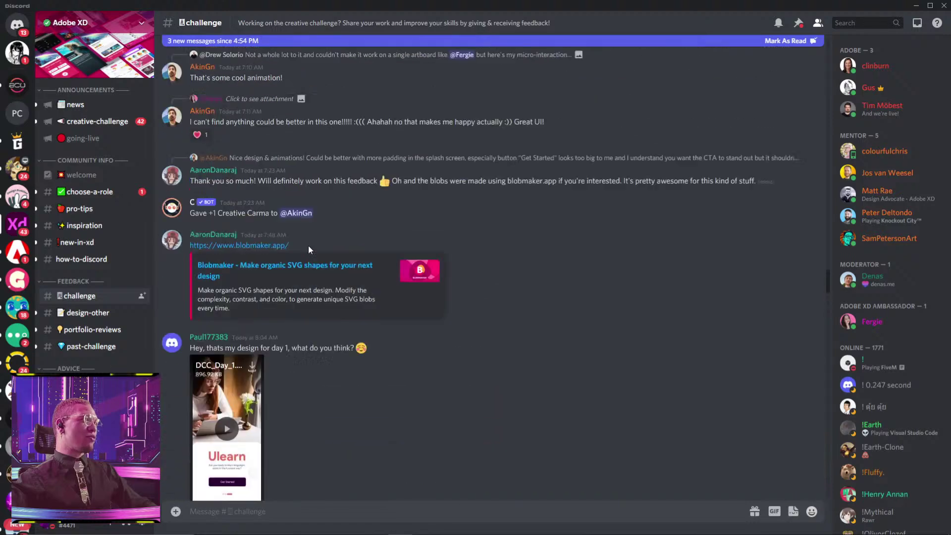
{"action": "scroll", "coordinate": [309, 245], "scroll_direction": "up", "scroll_amount": 6}
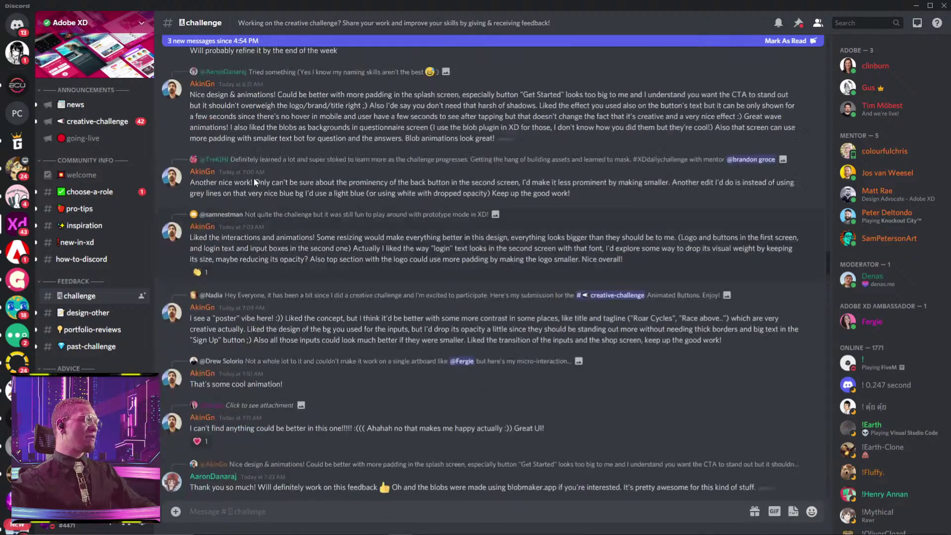
{"action": "scroll", "coordinate": [254, 177], "scroll_direction": "up", "scroll_amount": 10}
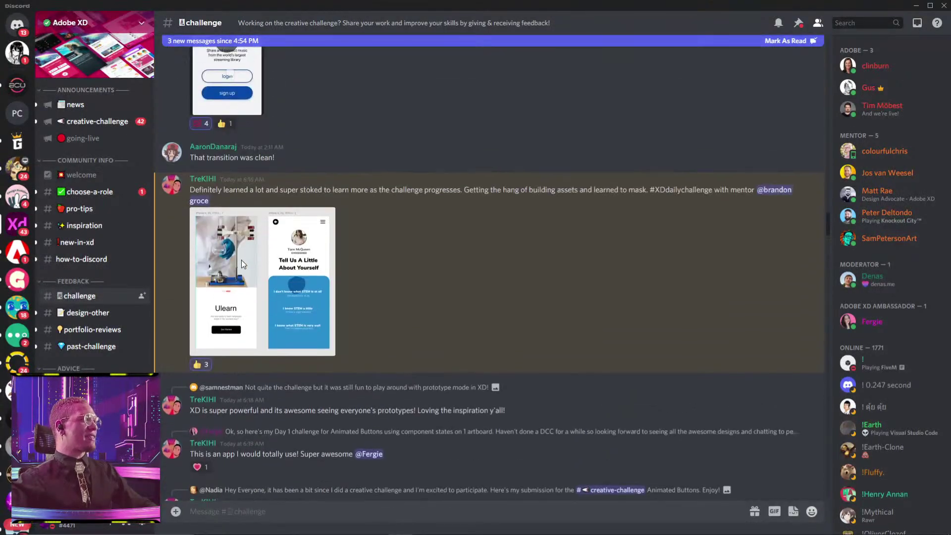
{"action": "scroll", "coordinate": [242, 260], "scroll_direction": "up", "scroll_amount": 4}
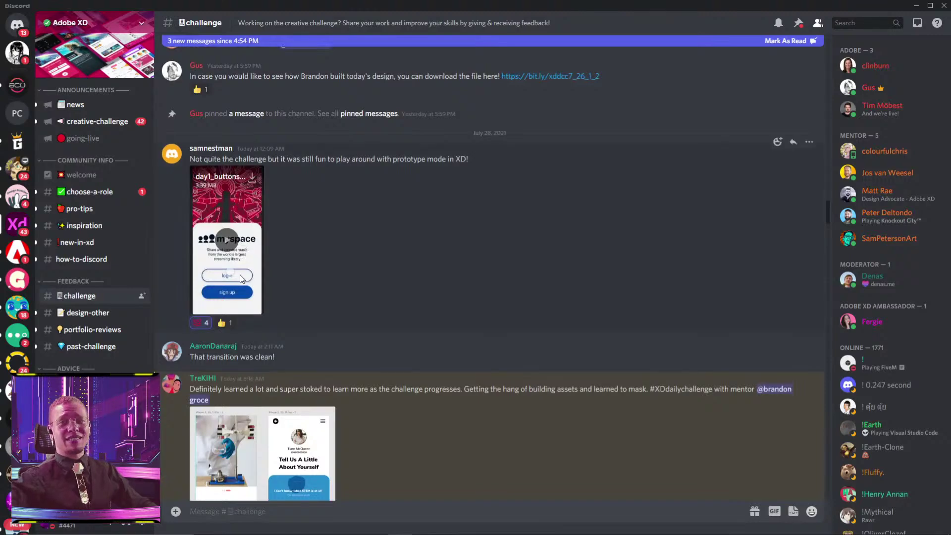
{"action": "scroll", "coordinate": [242, 275], "scroll_direction": "up", "scroll_amount": 20}
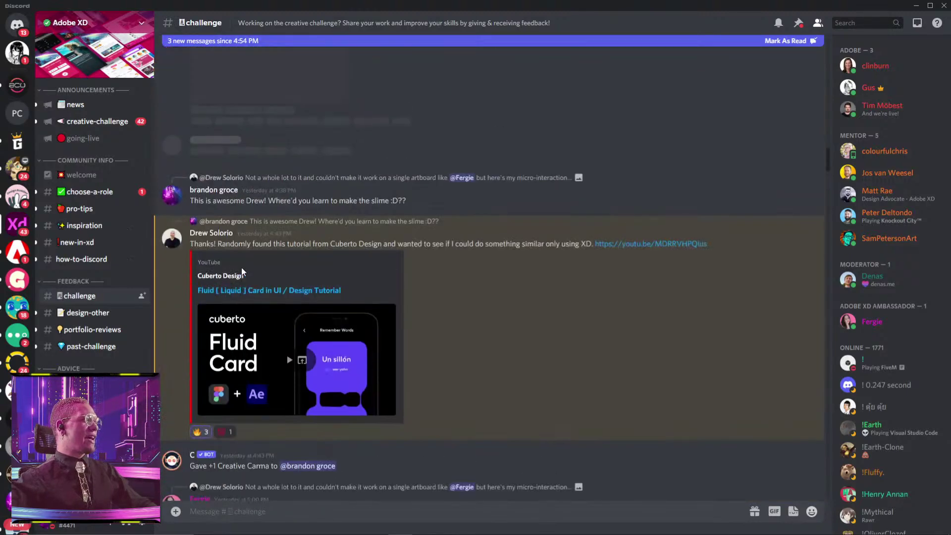
{"action": "scroll", "coordinate": [242, 267], "scroll_direction": "down", "scroll_amount": 20}
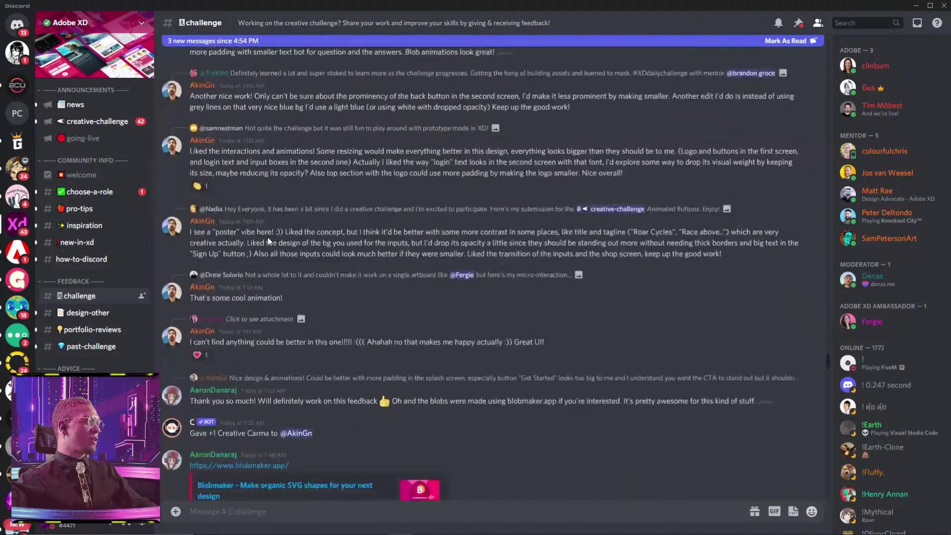
{"action": "scroll", "coordinate": [267, 237], "scroll_direction": "up", "scroll_amount": 6}
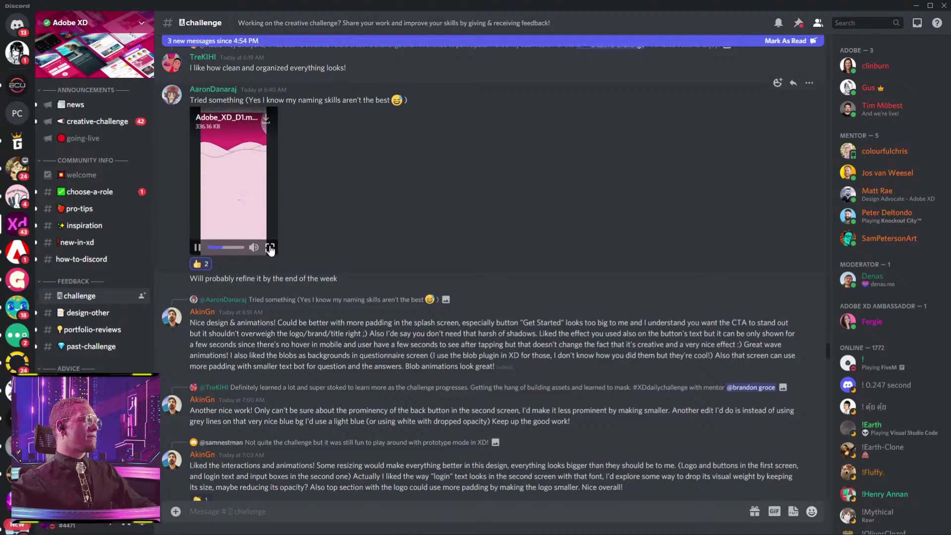
{"action": "left_click", "coordinate": [271, 248]}
{"action": "left_click", "coordinate": [212, 528]}
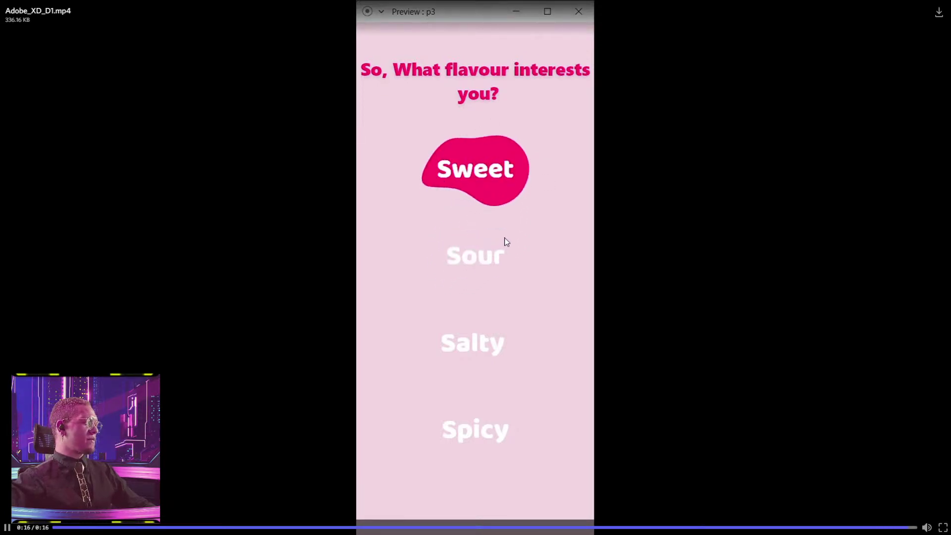
{"action": "key", "text": "Escape"}
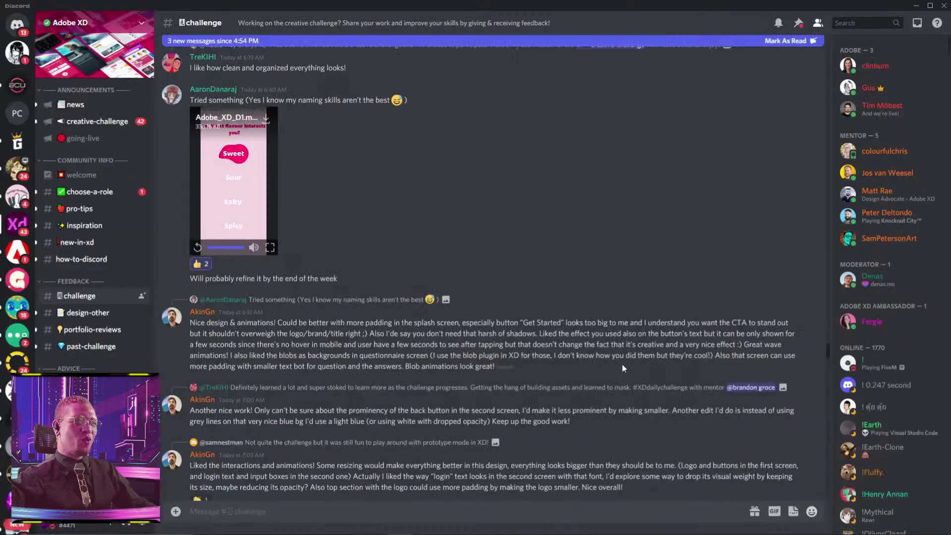
Watch the submission video Adobe_Xd_2021-07-28_19-05-08-1.mp4 in full screen, replaying its early sign-up form section.
{"action": "scroll", "coordinate": [287, 221], "scroll_direction": "down", "scroll_amount": 10}
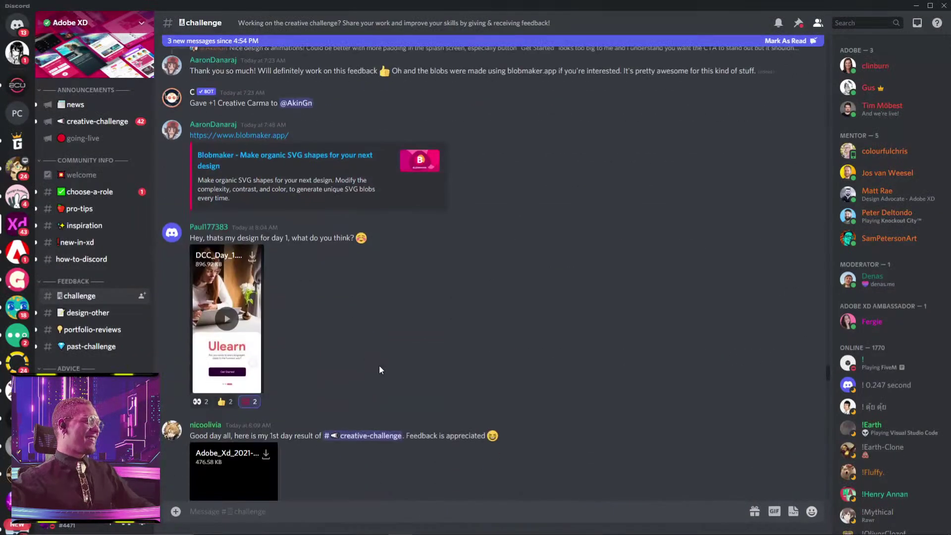
{"action": "scroll", "coordinate": [357, 357], "scroll_direction": "down", "scroll_amount": 5}
{"action": "left_click", "coordinate": [232, 270]}
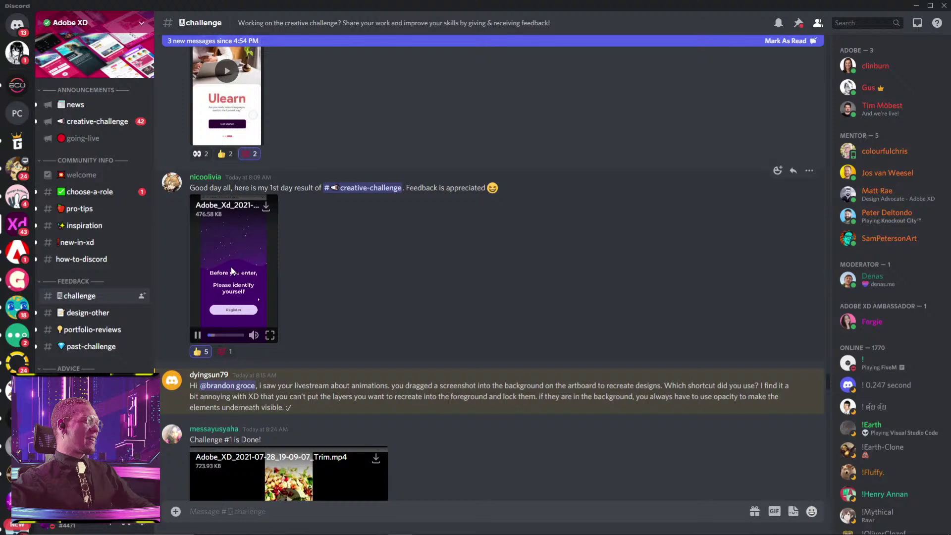
{"action": "left_click", "coordinate": [270, 336]}
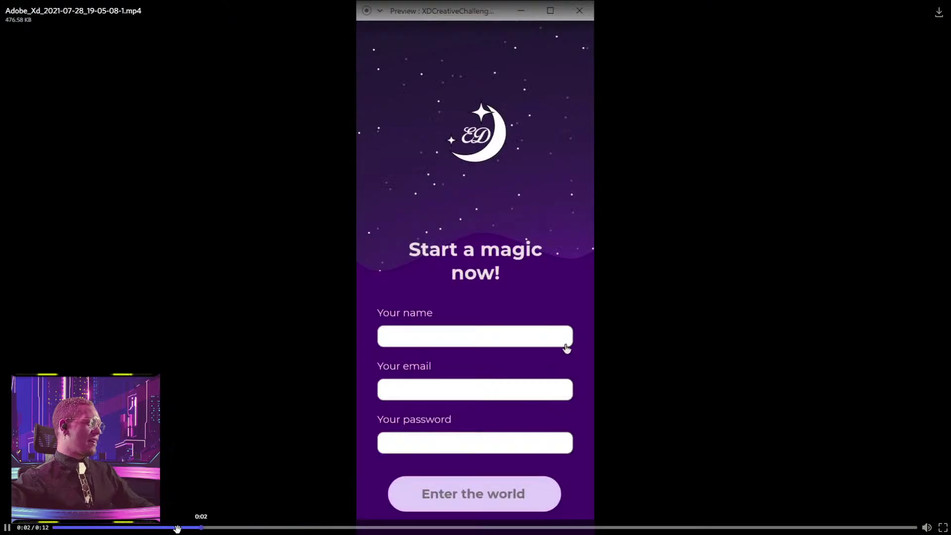
{"action": "left_click", "coordinate": [132, 528]}
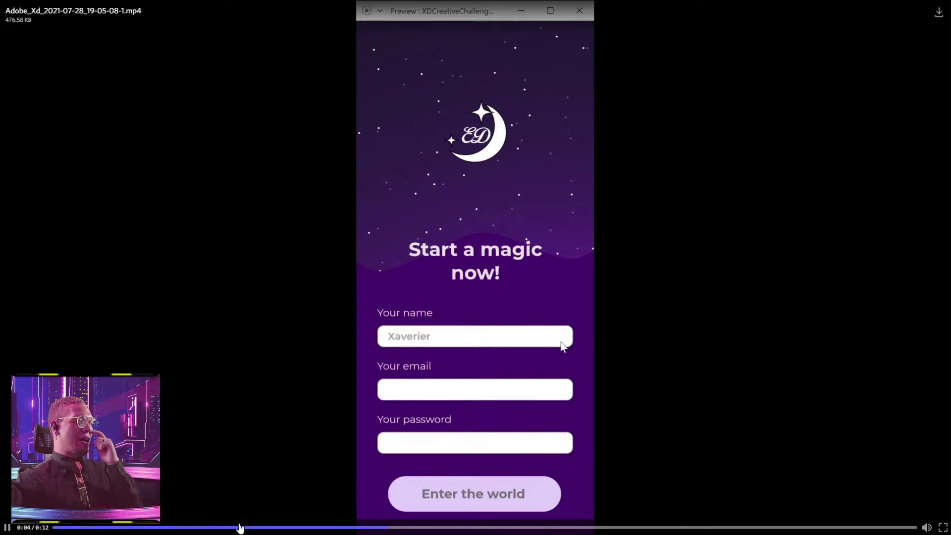
{"action": "left_click", "coordinate": [208, 527]}
{"action": "left_click", "coordinate": [187, 528]}
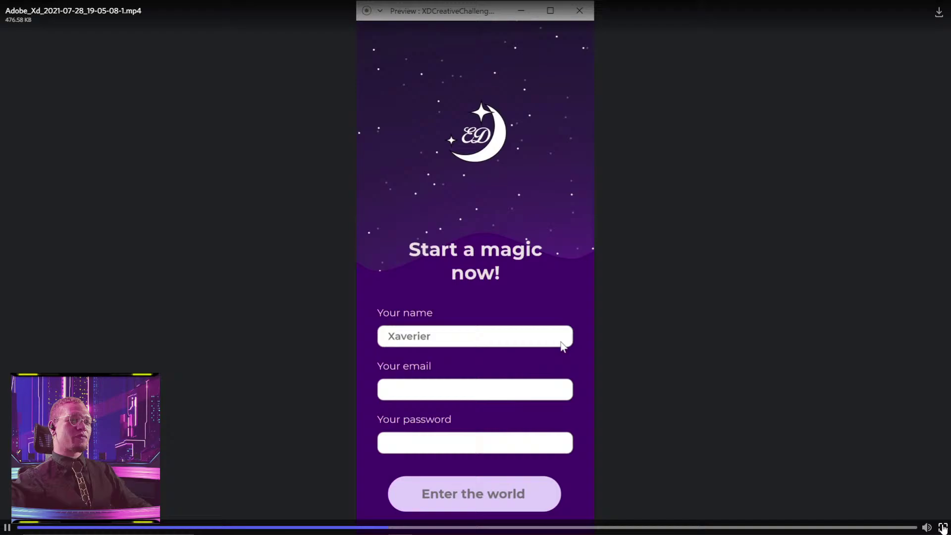
{"action": "left_click", "coordinate": [268, 136]}
Return to Adobe XD and open a prototype preview starting from artboard 11 – 1.
{"action": "key", "text": "alt+Tab"}
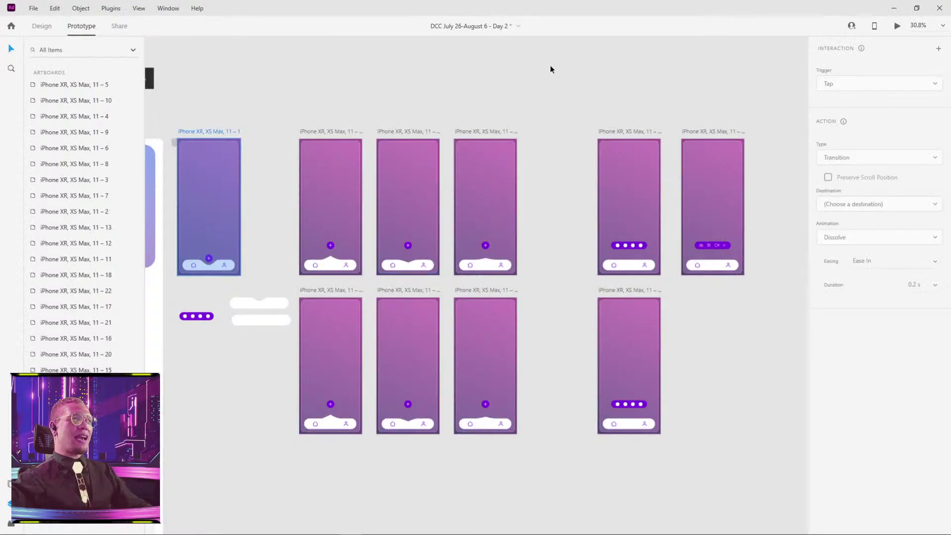
{"action": "left_click_drag", "start_coordinate": [551, 69], "coordinate": [656, 63]}
{"action": "left_click", "coordinate": [646, 68]}
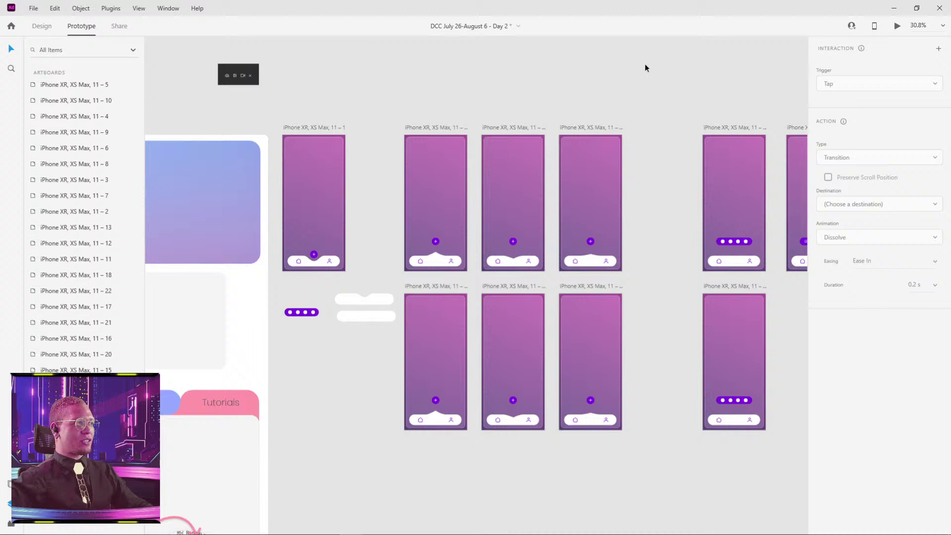
{"action": "left_click", "coordinate": [313, 126]}
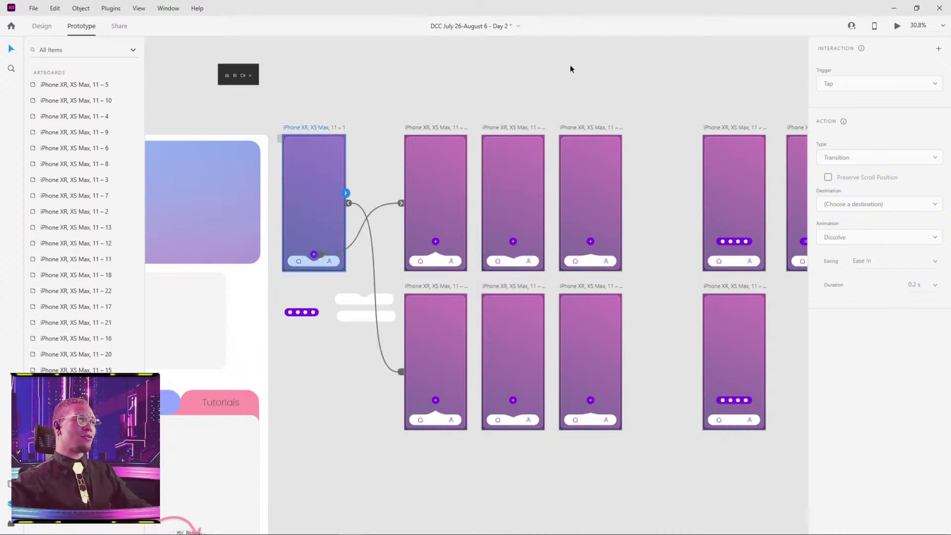
{"action": "left_click", "coordinate": [571, 69]}
{"action": "left_click", "coordinate": [295, 126]}
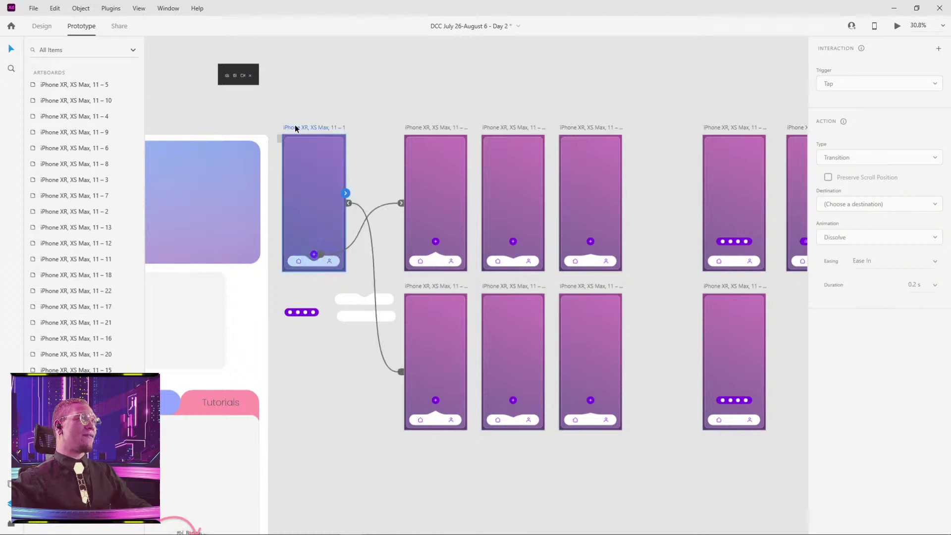
{"action": "left_click", "coordinate": [896, 25]}
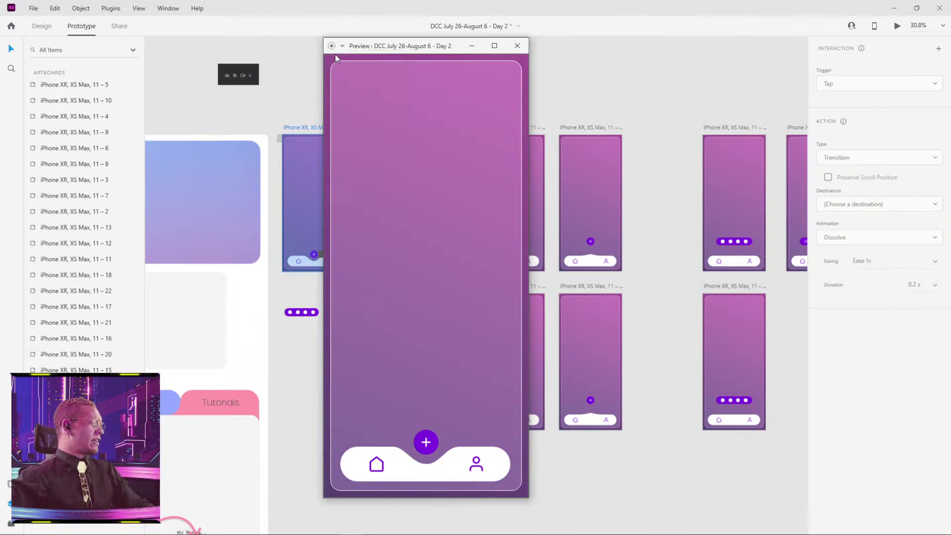
Mark the preview's phone screen as a screen capture region, cancel the capture, and close the preview window.
{"action": "key", "text": "Print"}
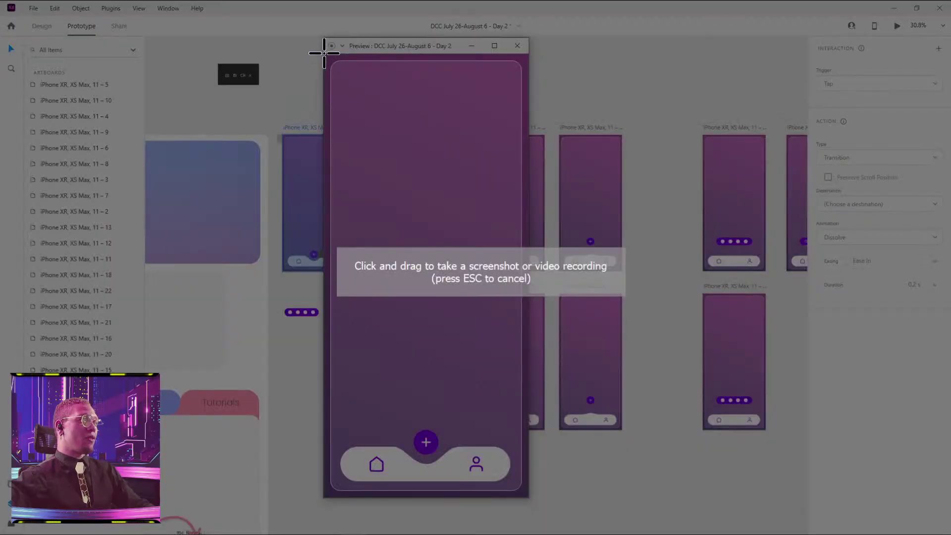
{"action": "left_click_drag", "start_coordinate": [323, 52], "coordinate": [529, 498]}
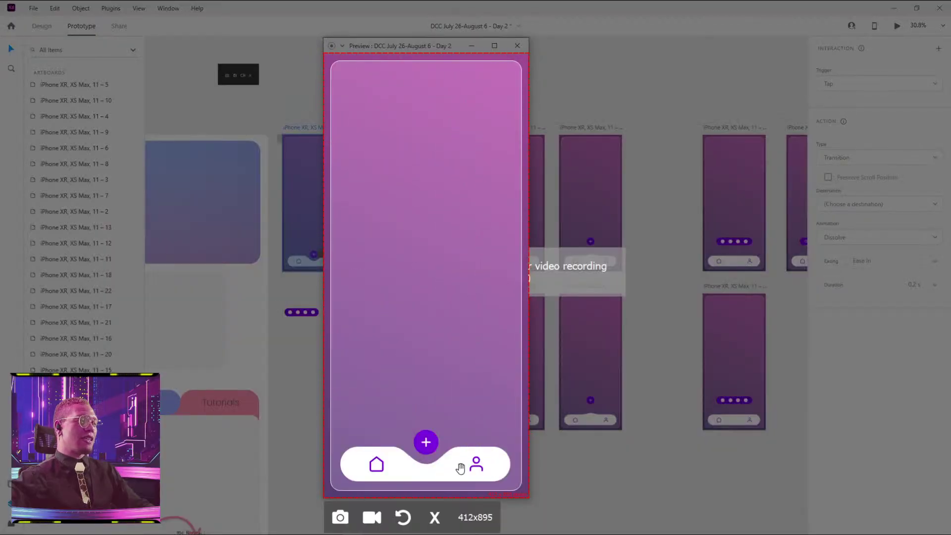
{"action": "left_click", "coordinate": [435, 518]}
{"action": "left_click", "coordinate": [517, 45]}
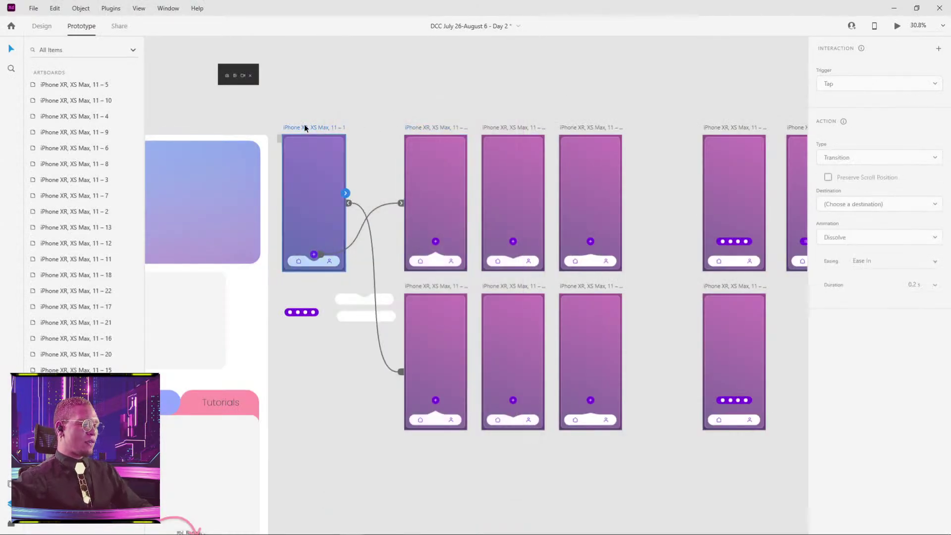
Examine the file formats available when exporting artboard 11 – 1 as an asset, and leave without exporting.
{"action": "key", "text": "ctrl+e"}
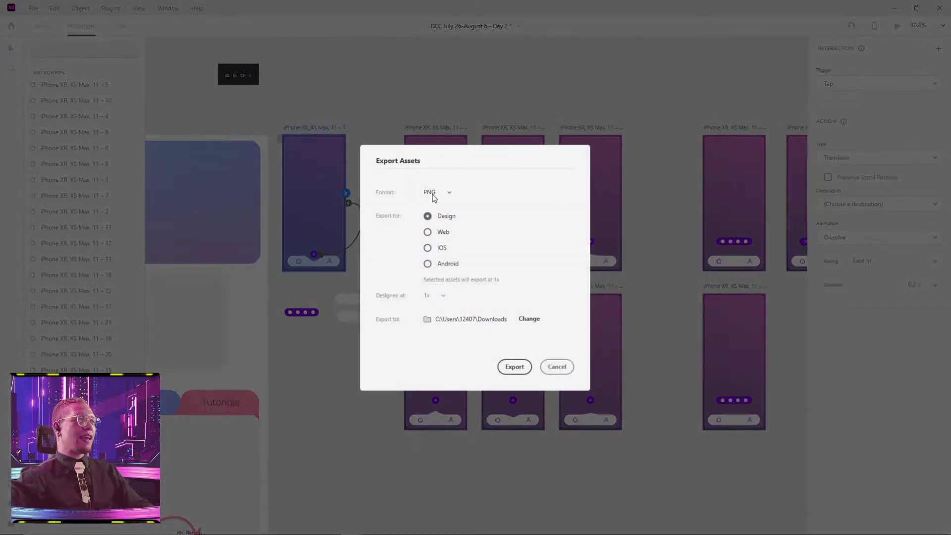
{"action": "left_click", "coordinate": [449, 194]}
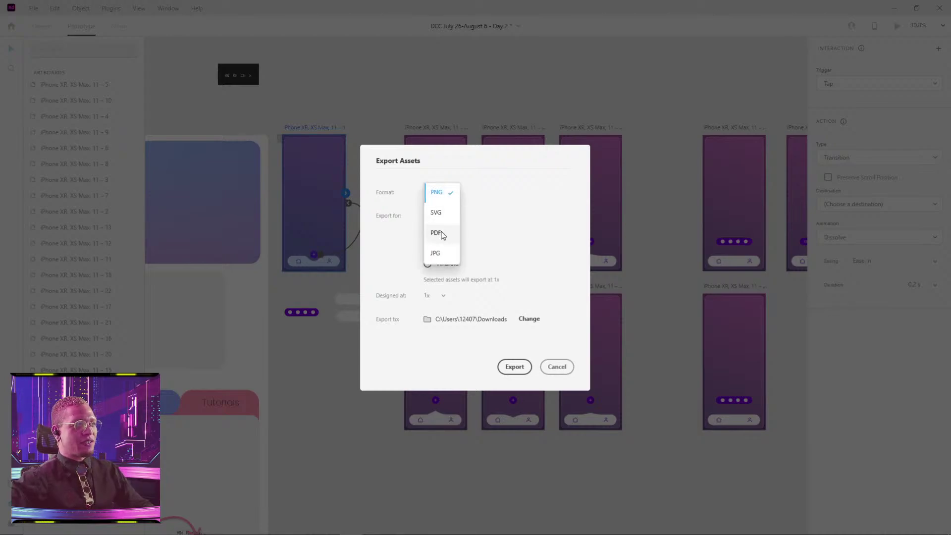
{"action": "left_click", "coordinate": [563, 369]}
{"action": "left_click", "coordinate": [557, 367]}
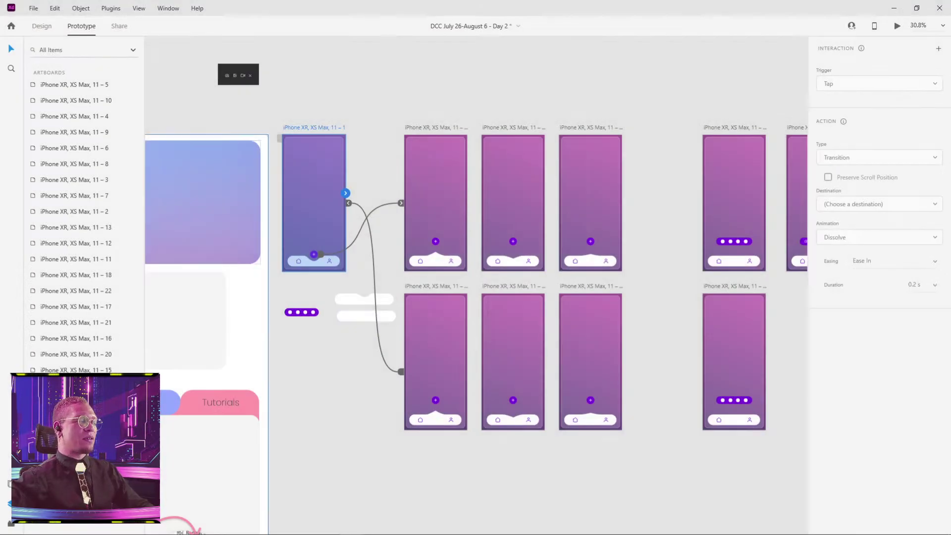
Switch to Chrome and bring up the Behance editor page for the Zoo Park project.
{"action": "key", "text": "alt+Tab"}
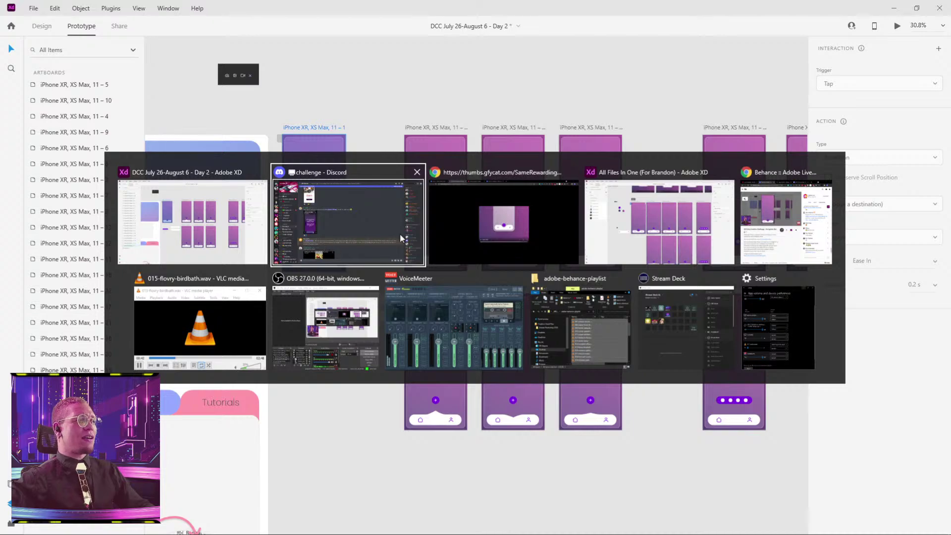
{"action": "left_click", "coordinate": [468, 217]}
{"action": "left_click", "coordinate": [391, 9]}
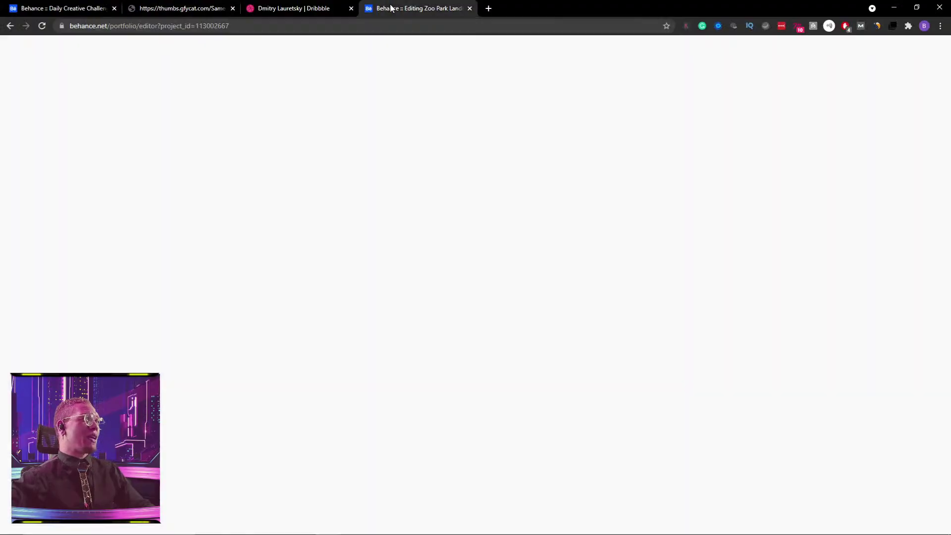